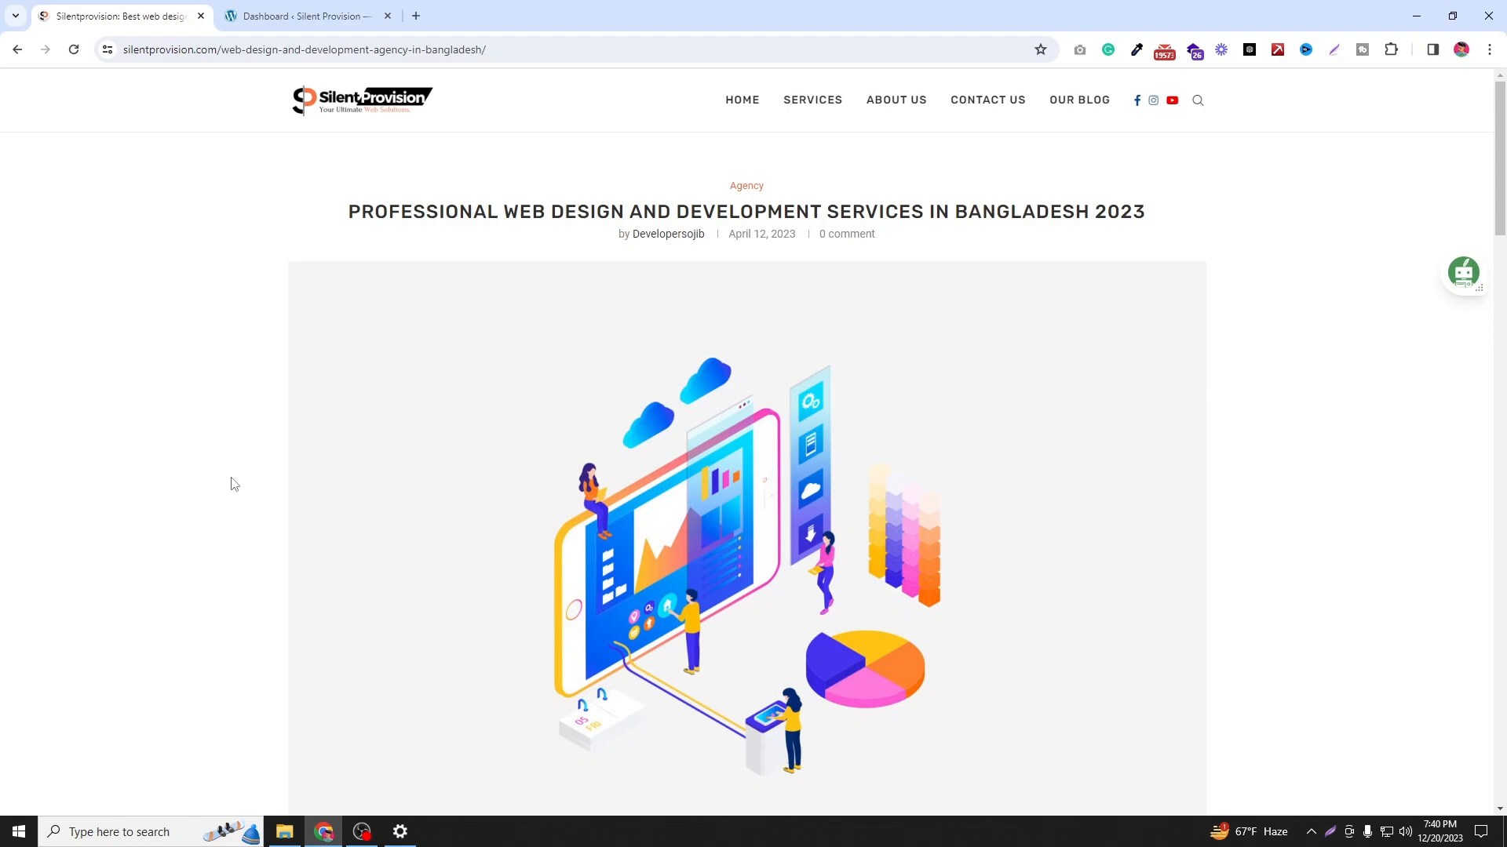
Step: Look through the Silent Provision source article from its title down to the comment section
{"action": "scroll", "coordinate": [236, 483], "scroll_direction": "down", "scroll_amount": 10}
{"action": "scroll", "coordinate": [250, 490], "scroll_direction": "down", "scroll_amount": 15}
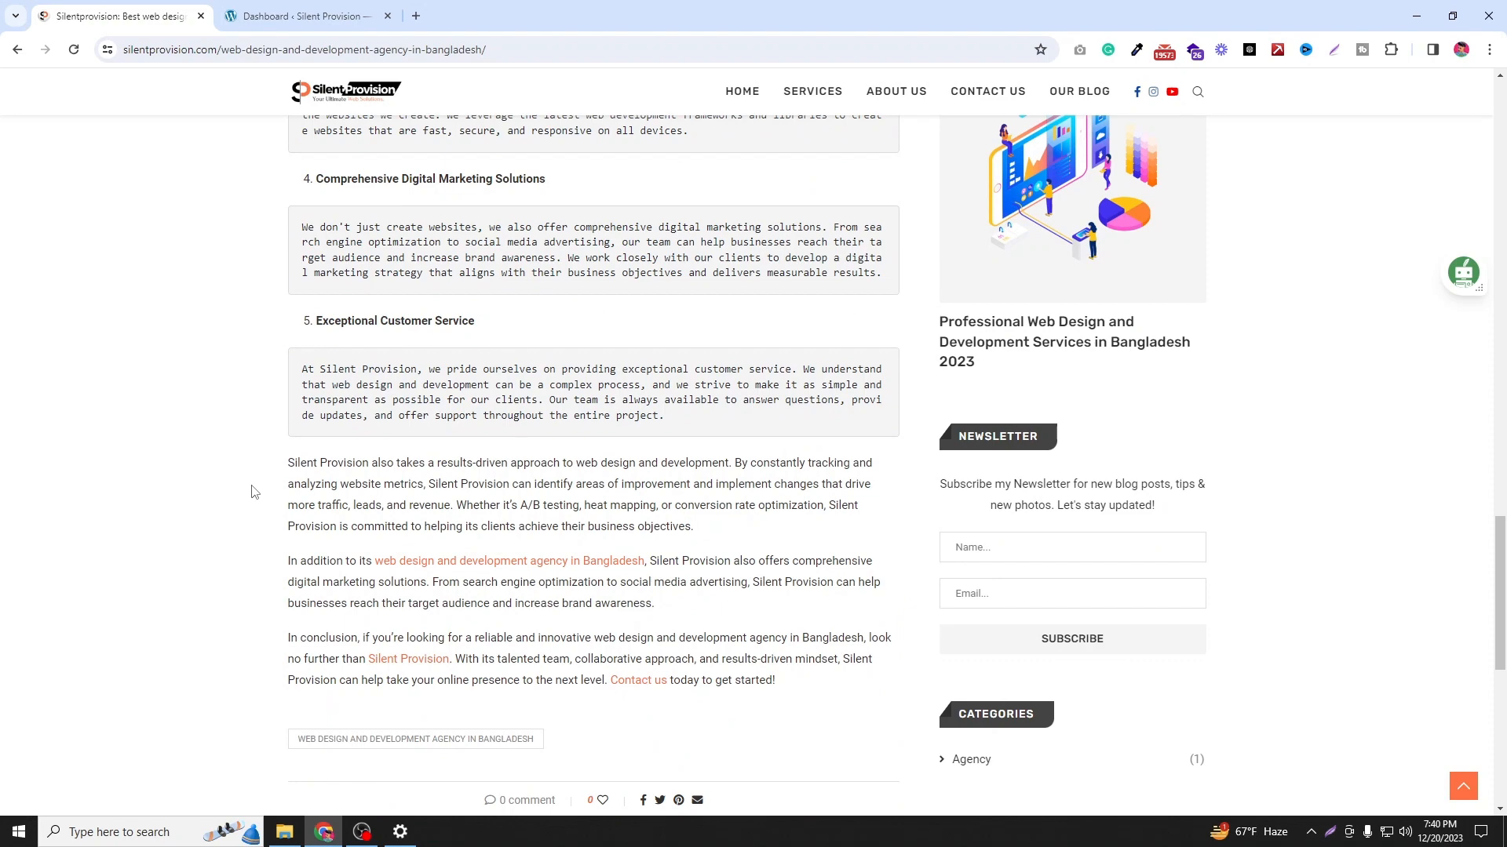
{"action": "scroll", "coordinate": [251, 492], "scroll_direction": "down", "scroll_amount": 5}
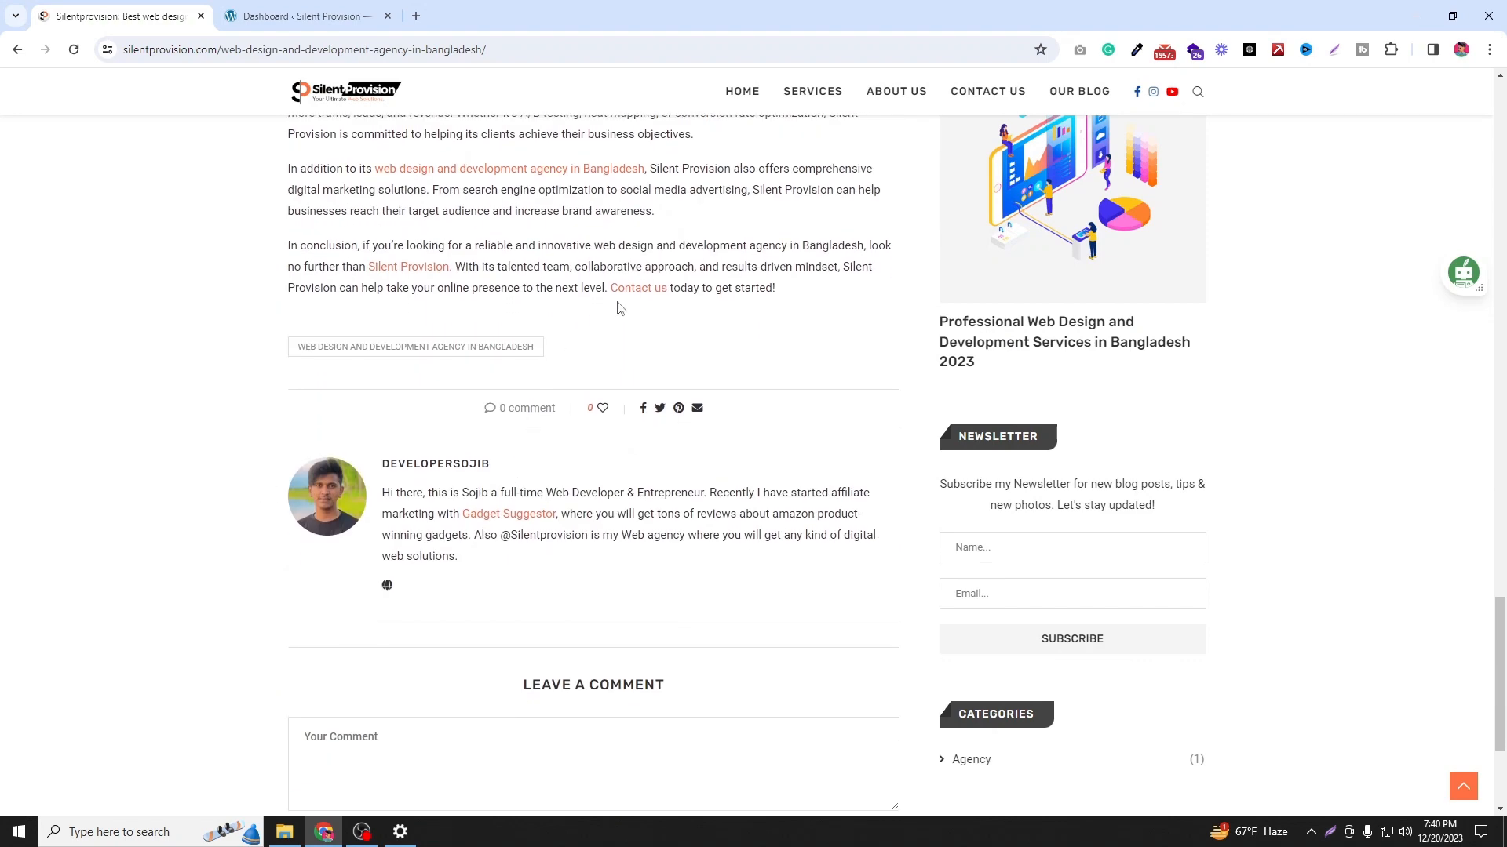
{"action": "scroll", "coordinate": [618, 307], "scroll_direction": "up", "scroll_amount": 20}
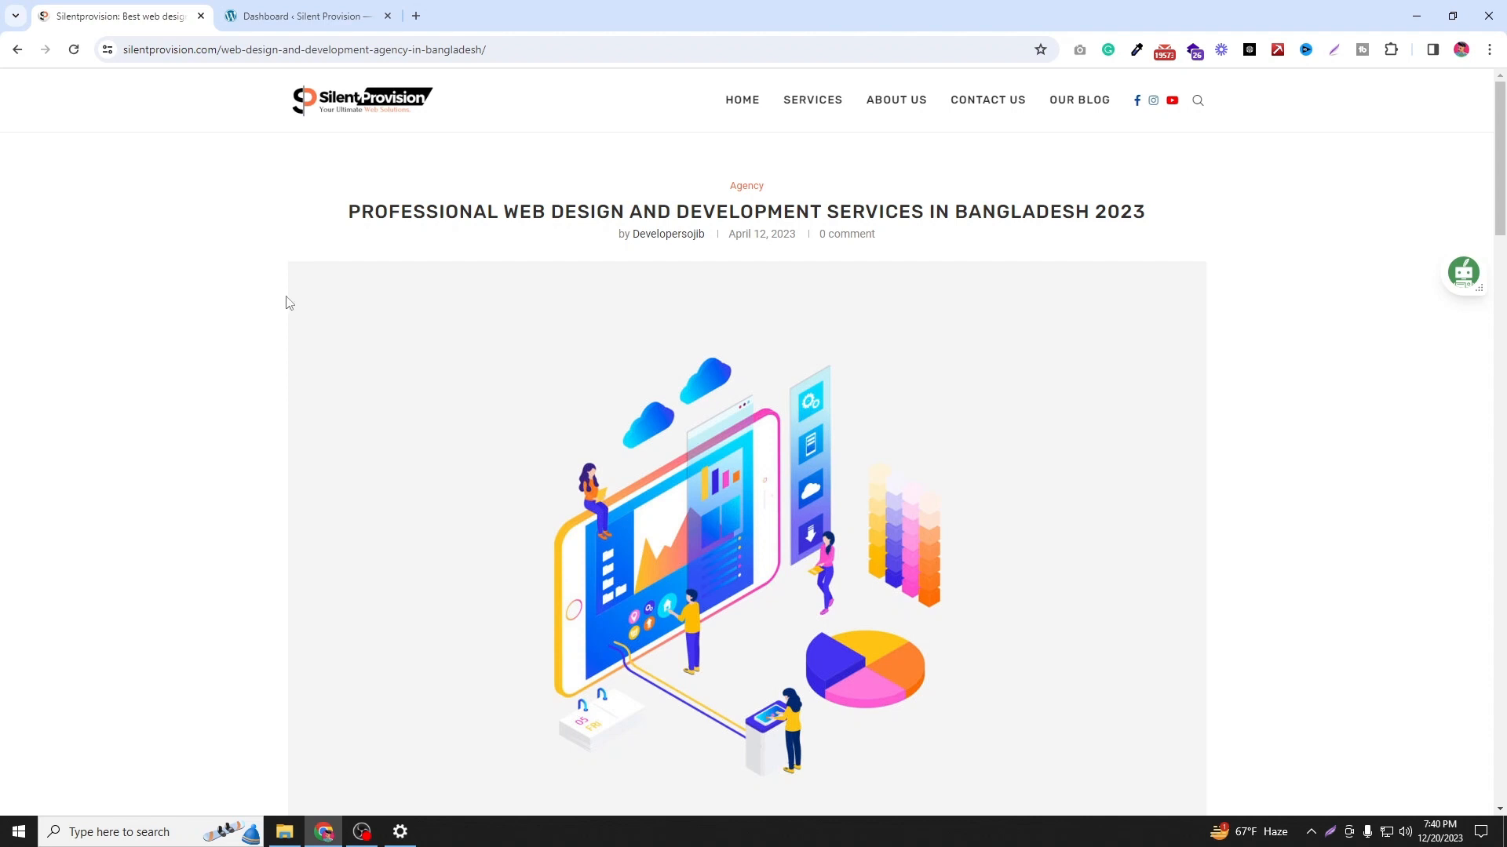
{"action": "middle_click", "coordinate": [140, 344]}
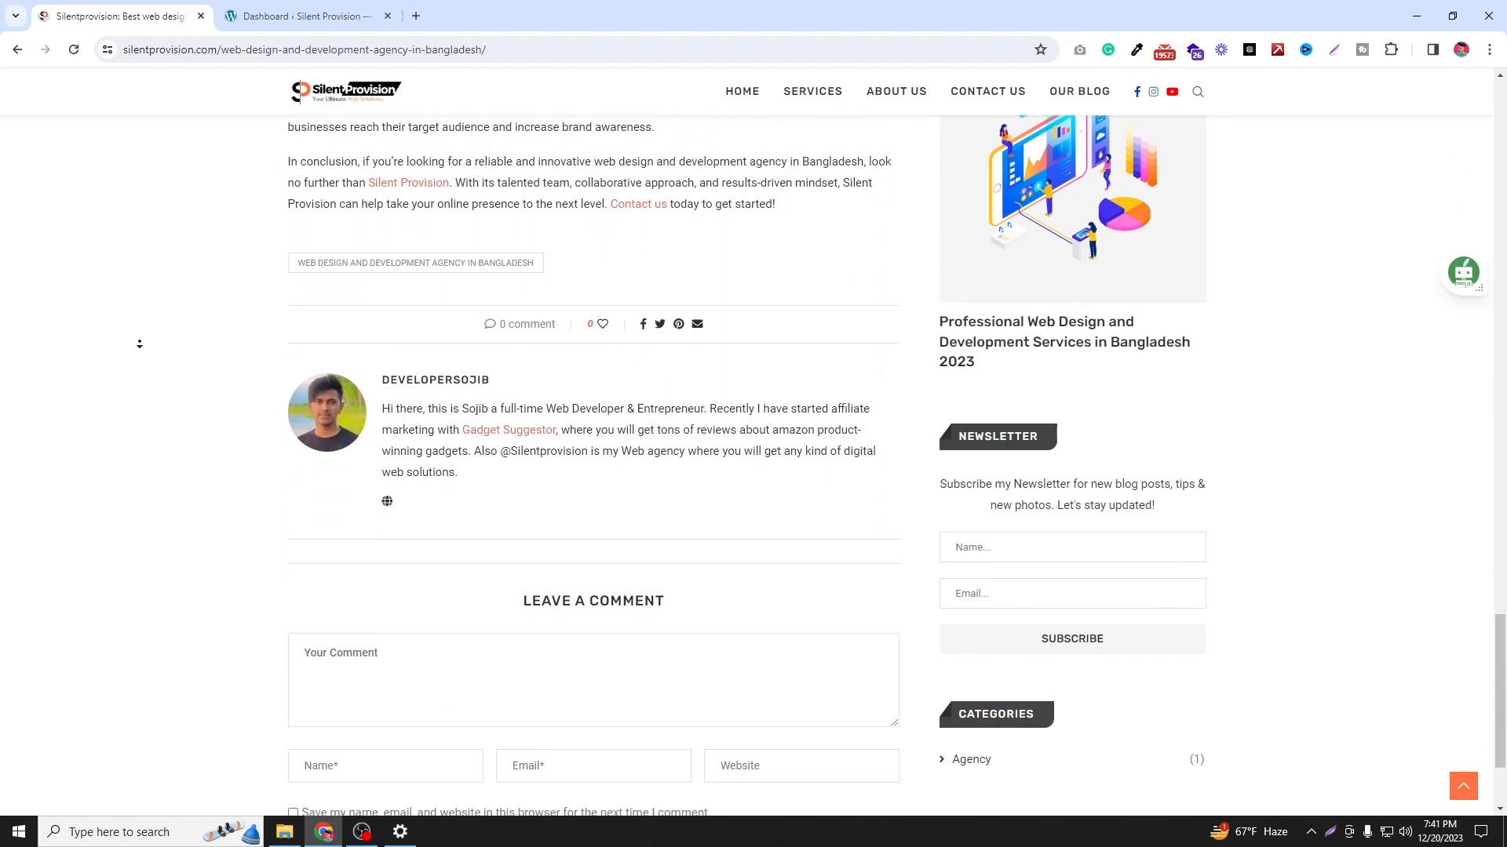
{"action": "middle_click", "coordinate": [140, 343]}
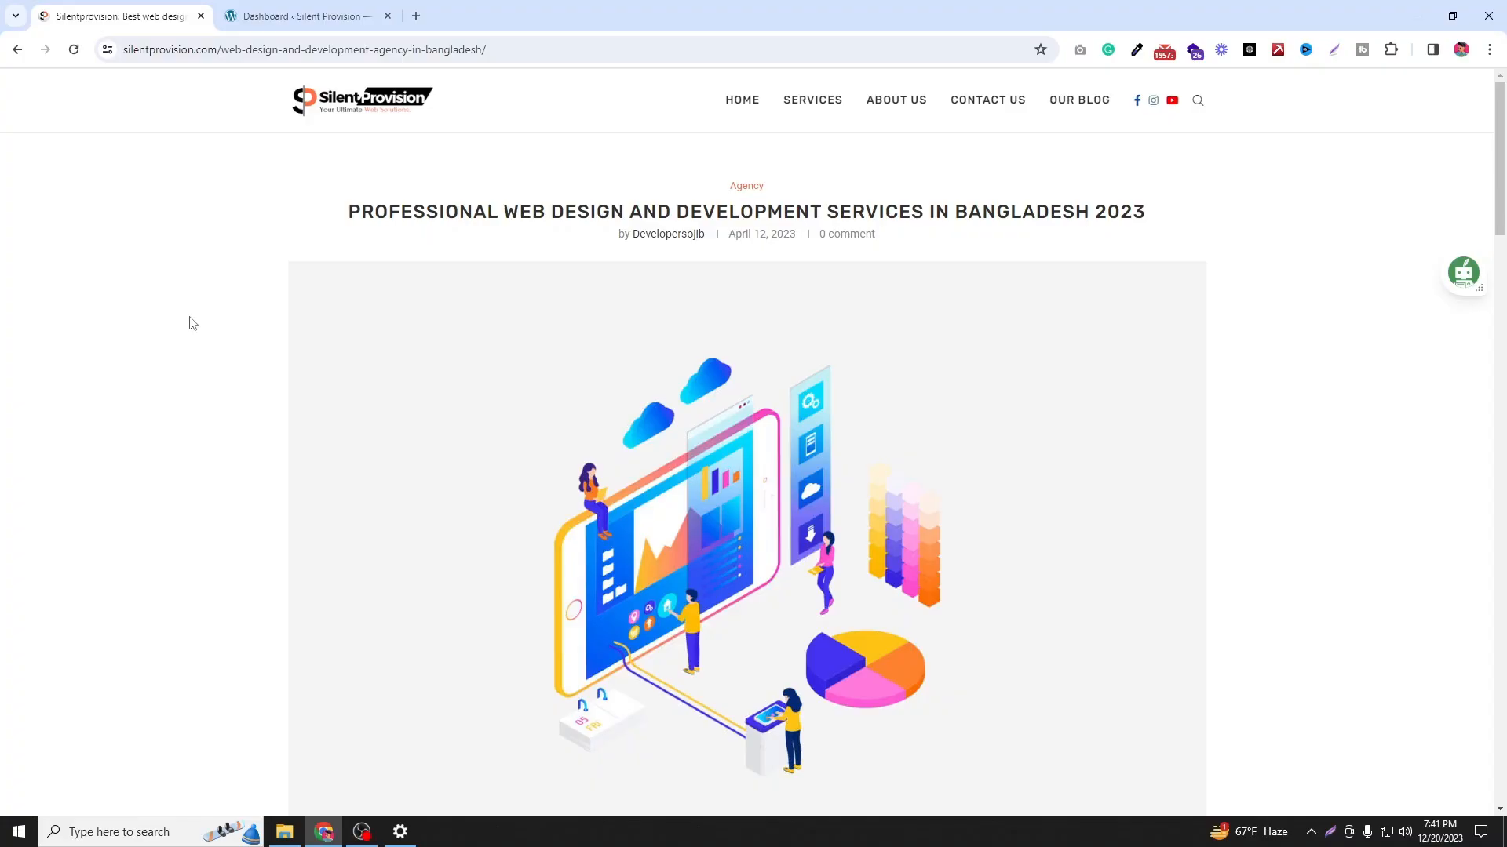
Step: Switch to the WordPress dashboard of the learning site and open the list of all posts
{"action": "left_click", "coordinate": [296, 17]}
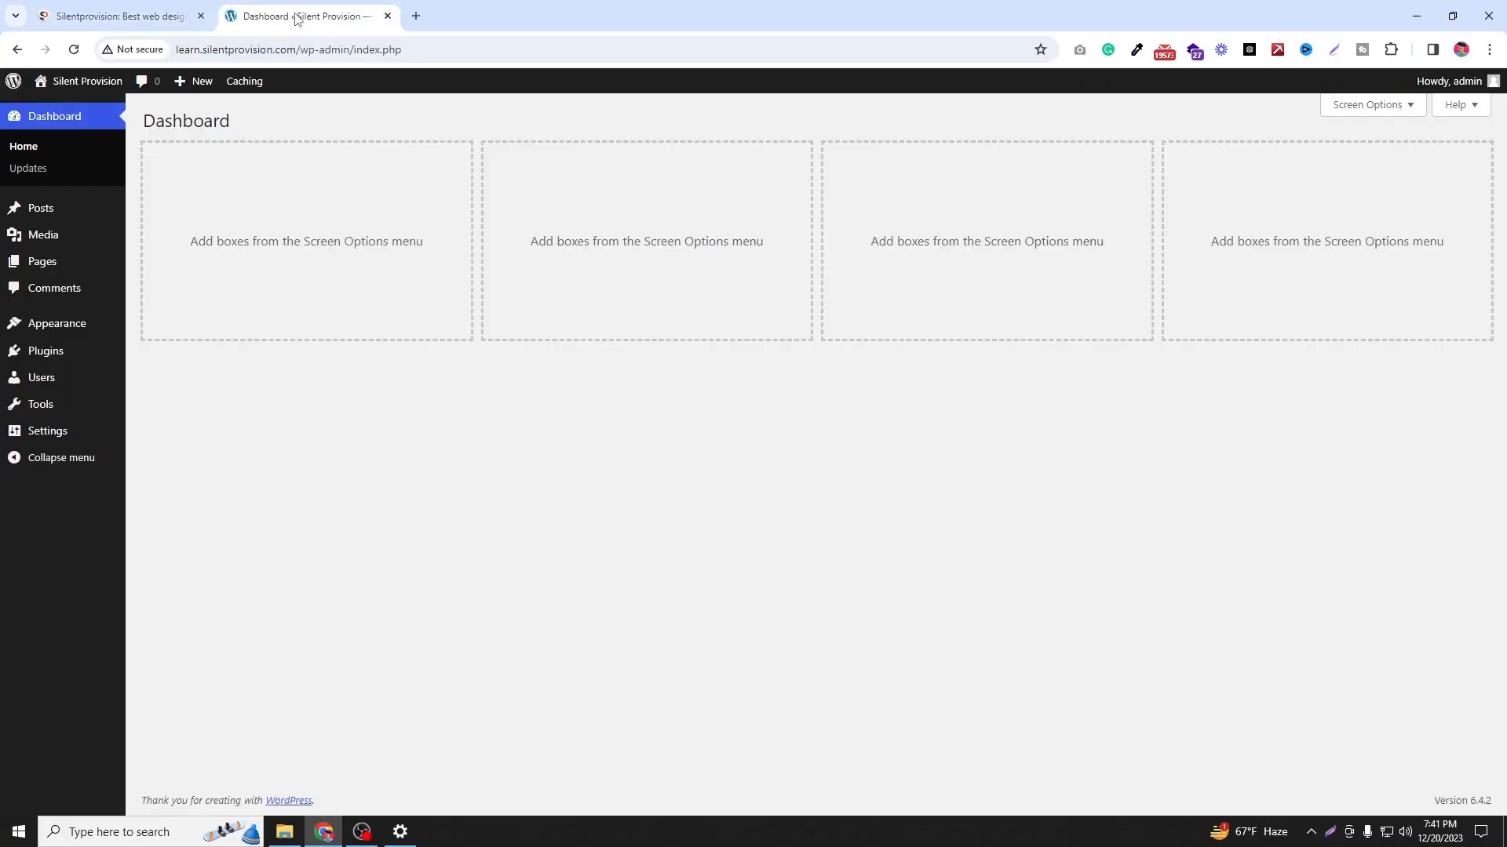
{"action": "mouse_move", "coordinate": [101, 209]}
{"action": "left_click", "coordinate": [147, 218]}
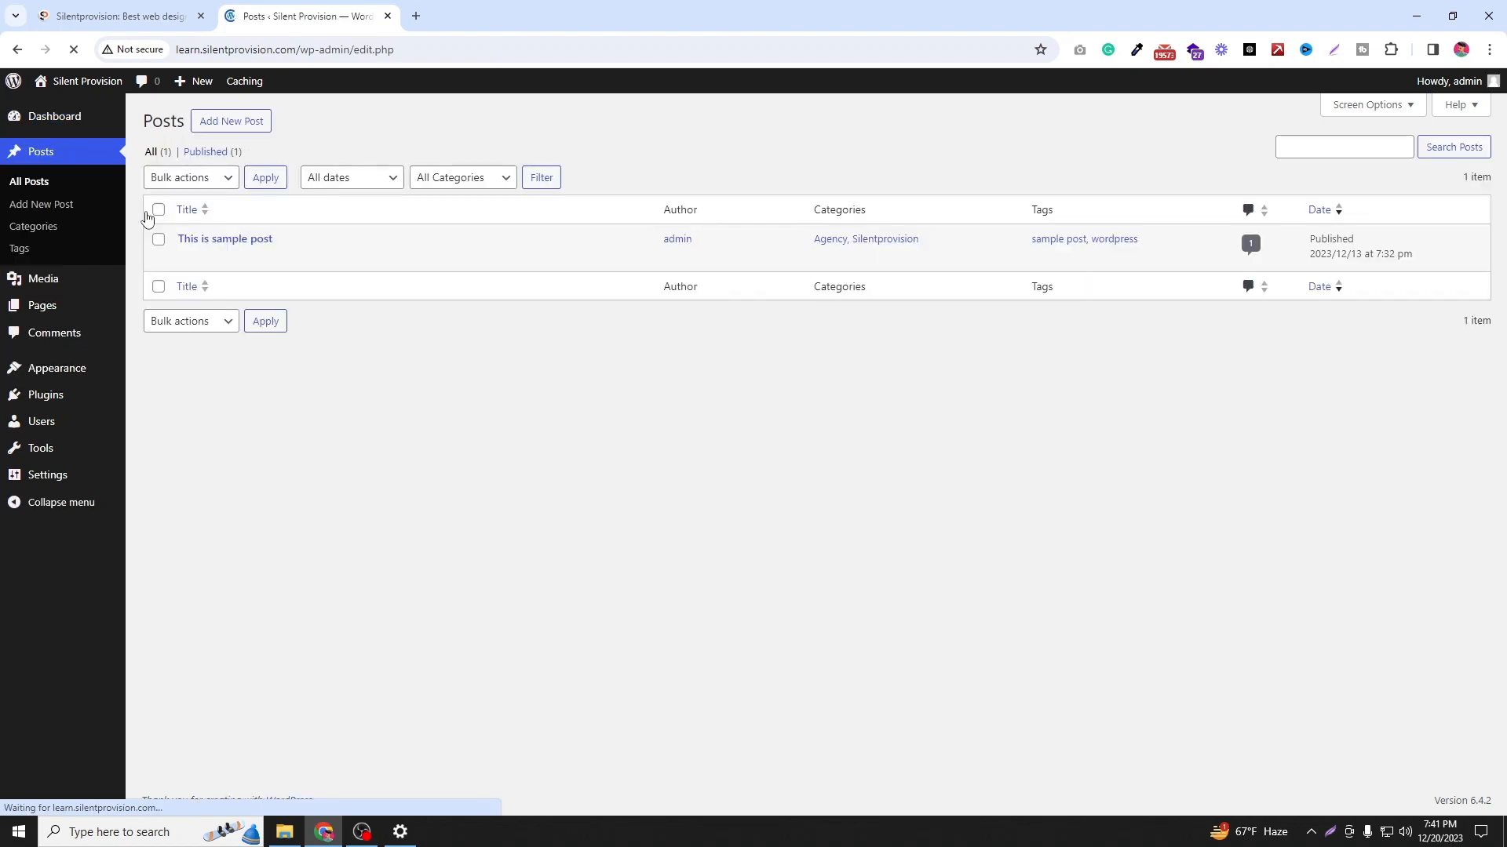
Step: View the published post "This is sample post" in a separate tab, check its layout down to the tags, and close it
{"action": "mouse_move", "coordinate": [255, 243]}
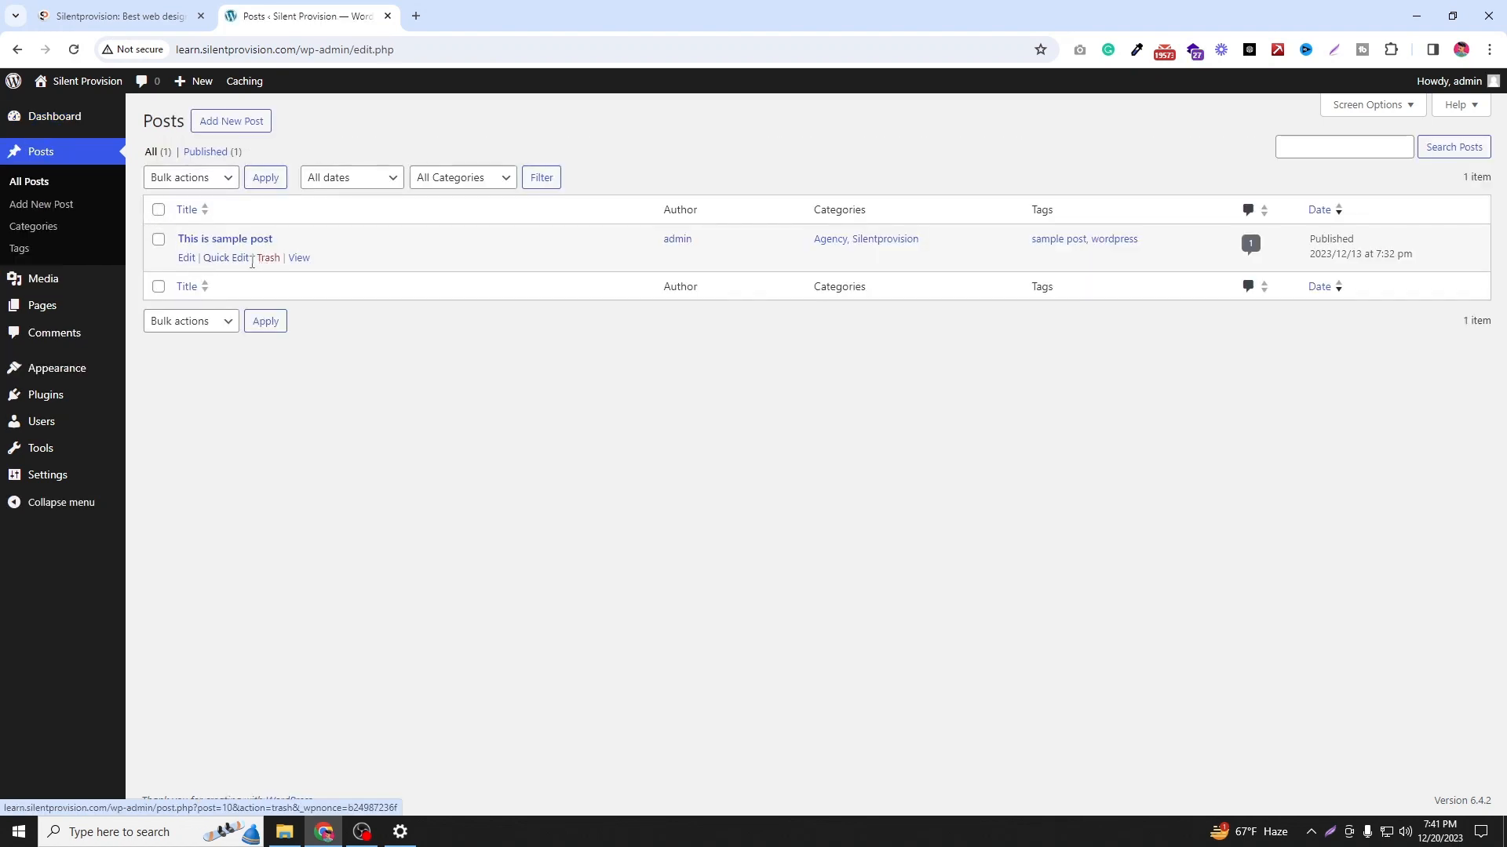
{"action": "left_click", "coordinate": [299, 259], "text": "ctrl"}
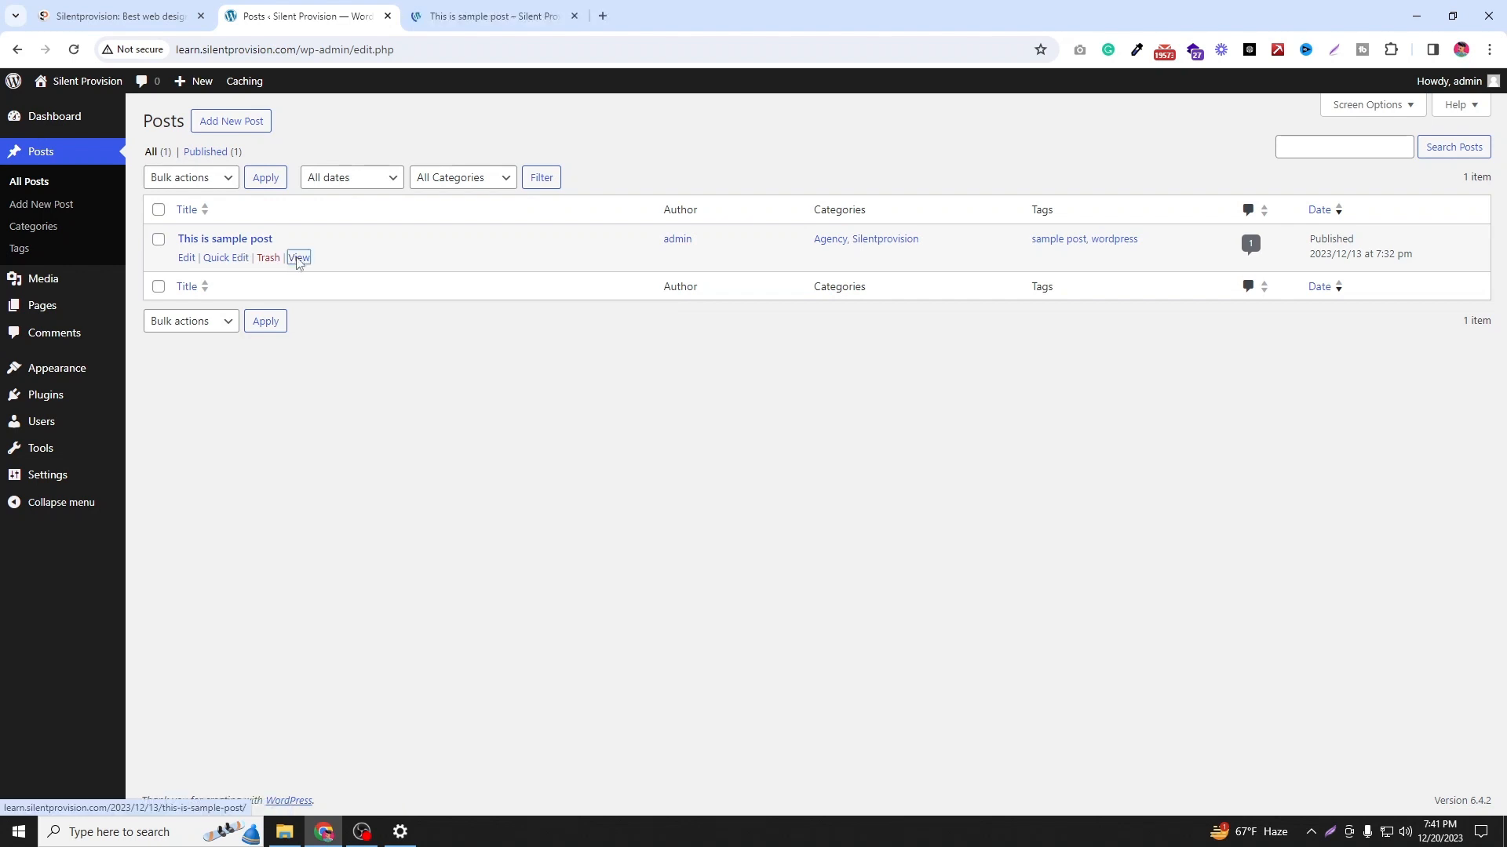
{"action": "left_click", "coordinate": [468, 14]}
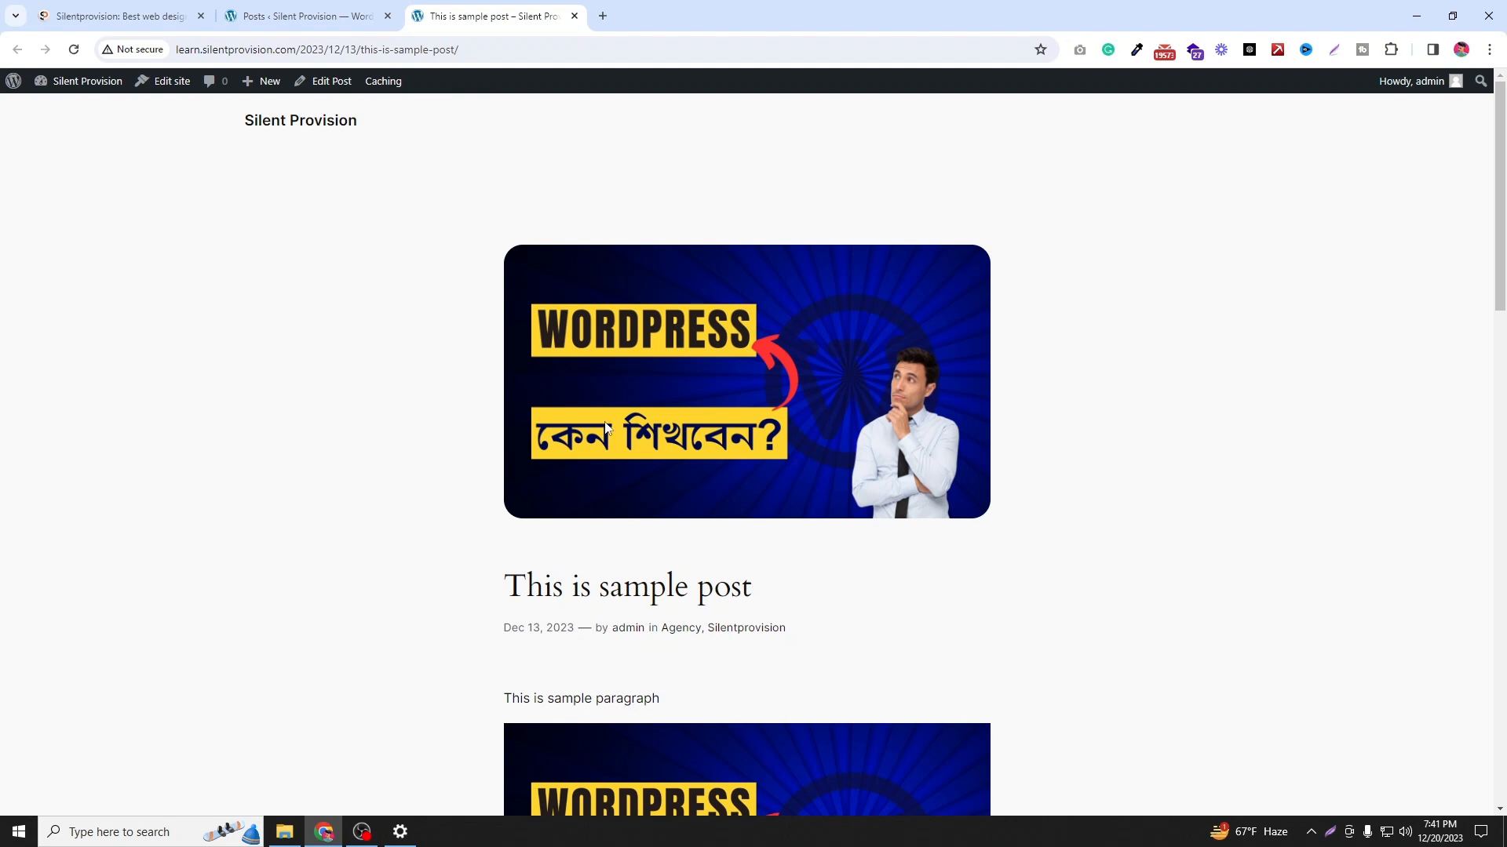
{"action": "scroll", "coordinate": [380, 474], "scroll_direction": "down", "scroll_amount": 10}
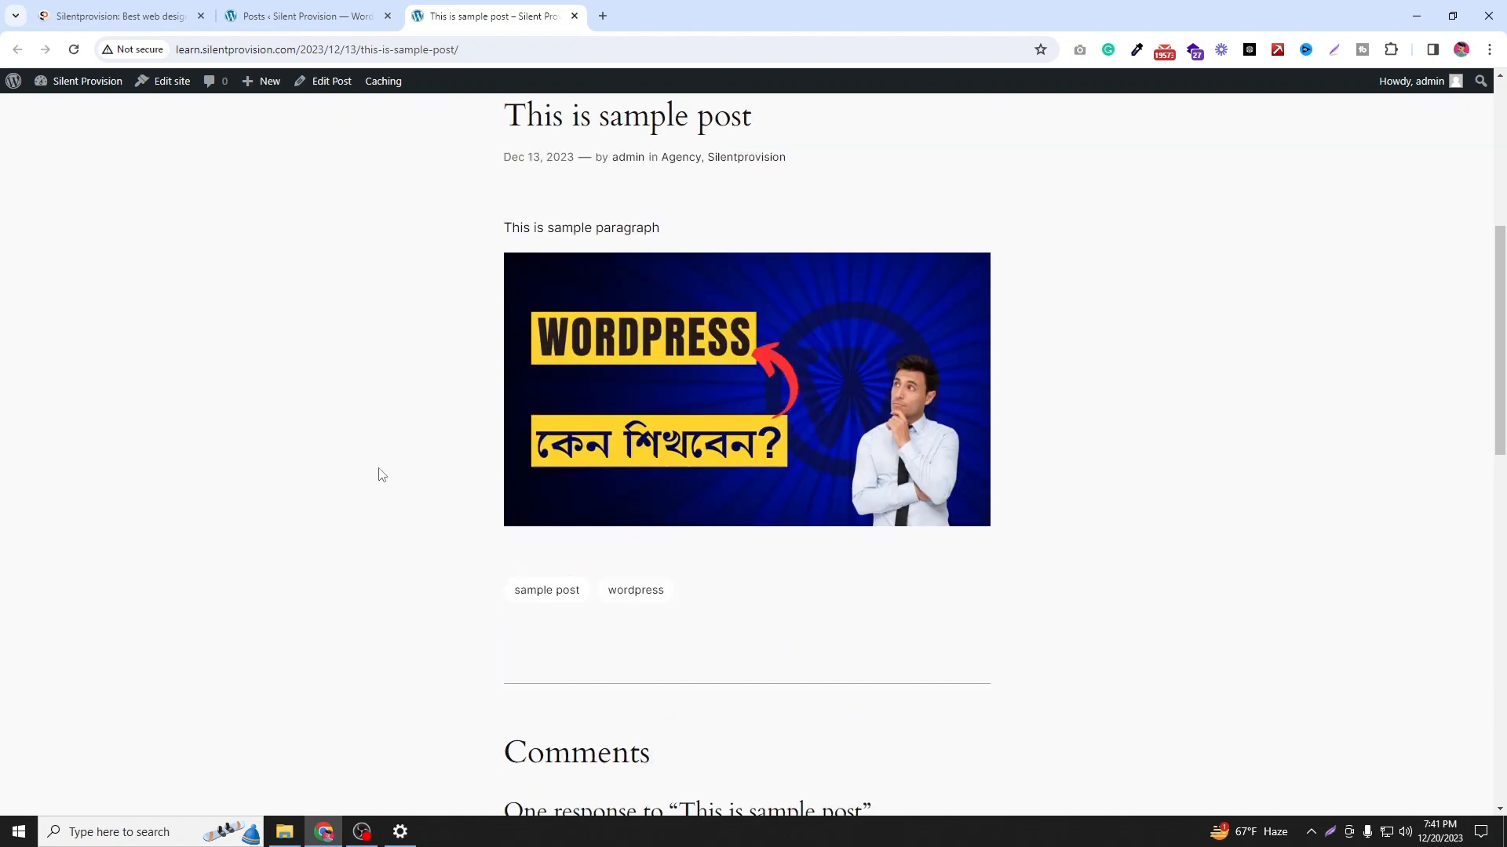
{"action": "scroll", "coordinate": [380, 474], "scroll_direction": "down", "scroll_amount": 4}
{"action": "left_click", "coordinate": [575, 16]}
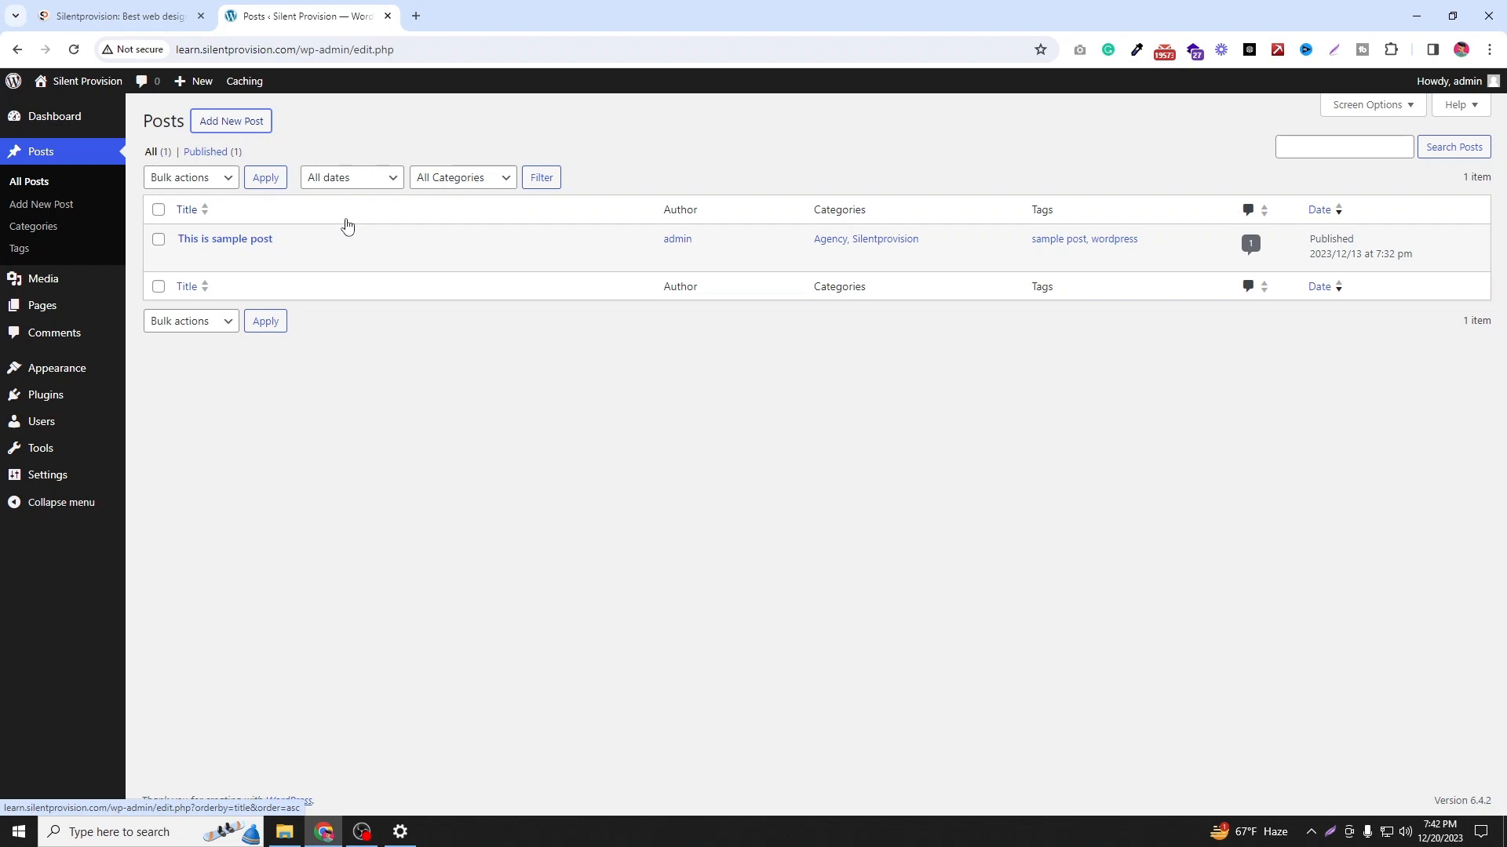
Step: Open a new post editor in a separate tab and place that tab directly beside the source article's tab
{"action": "right_click", "coordinate": [258, 126]}
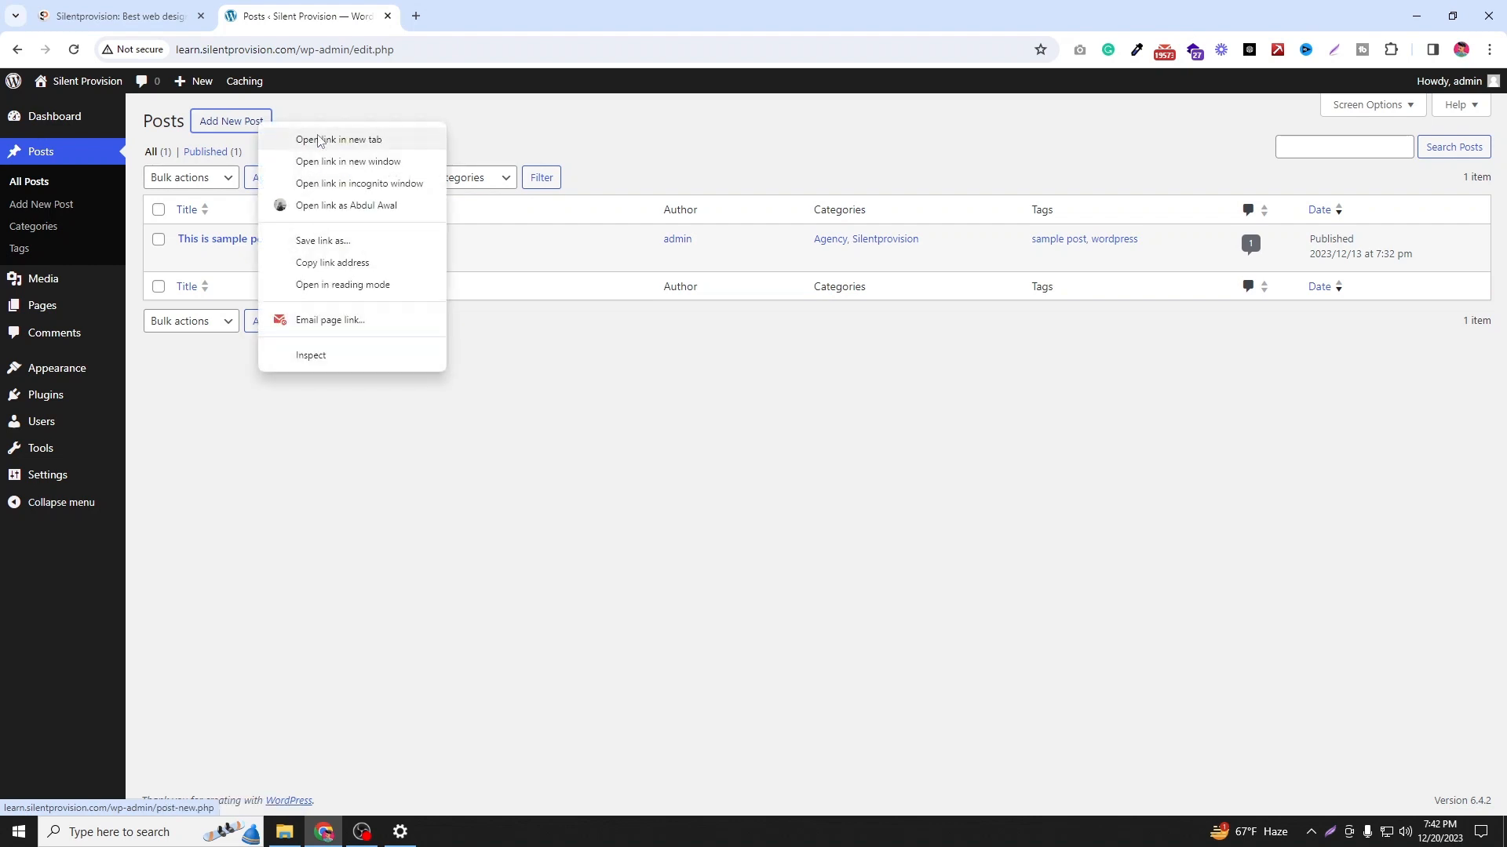
{"action": "left_click", "coordinate": [338, 139]}
{"action": "left_click", "coordinate": [492, 10]}
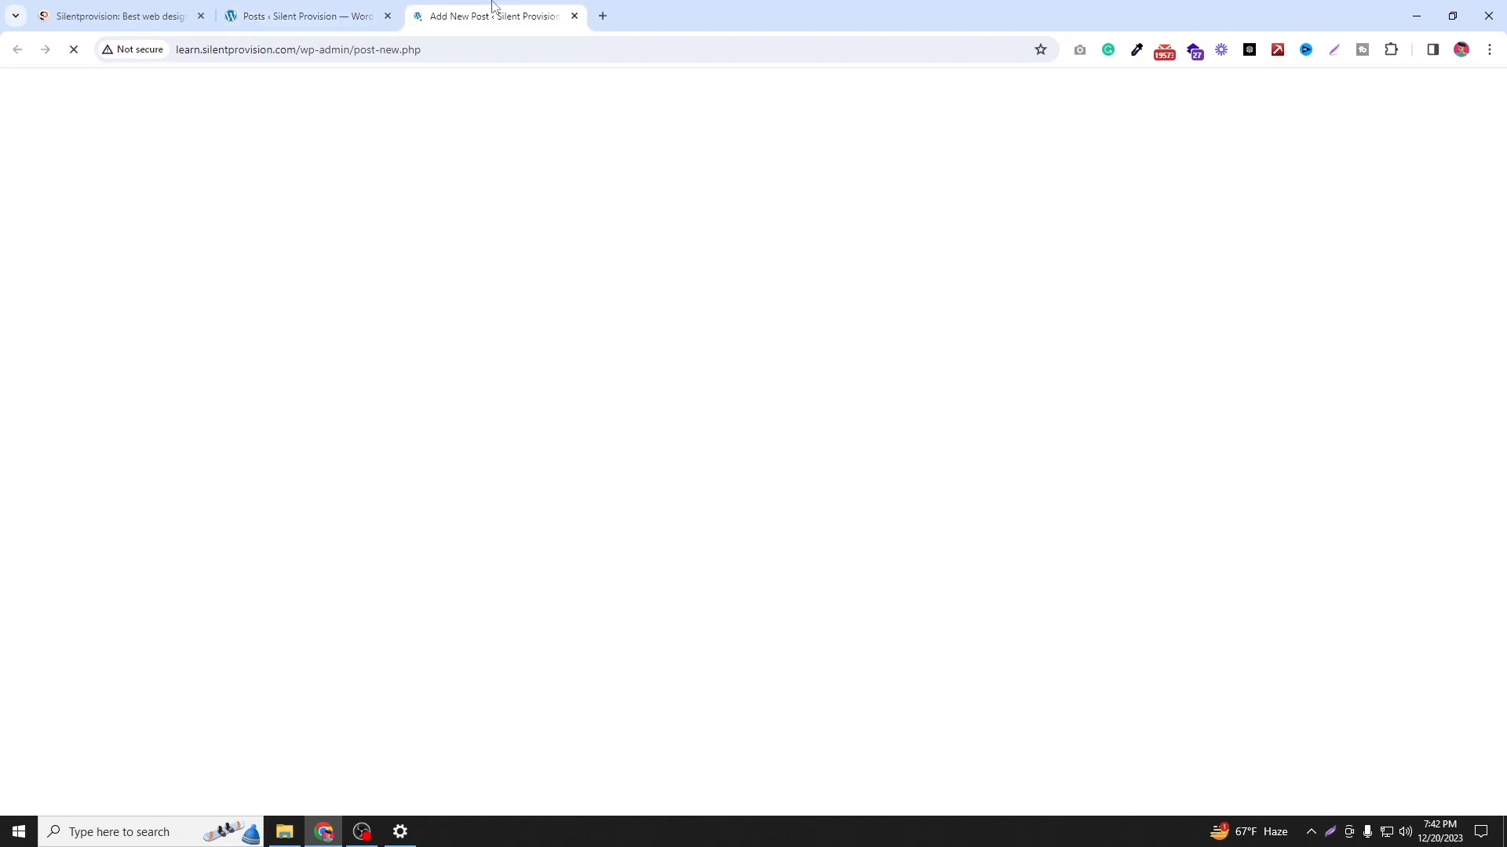
{"action": "left_click_drag", "start_coordinate": [493, 4], "coordinate": [330, 4]}
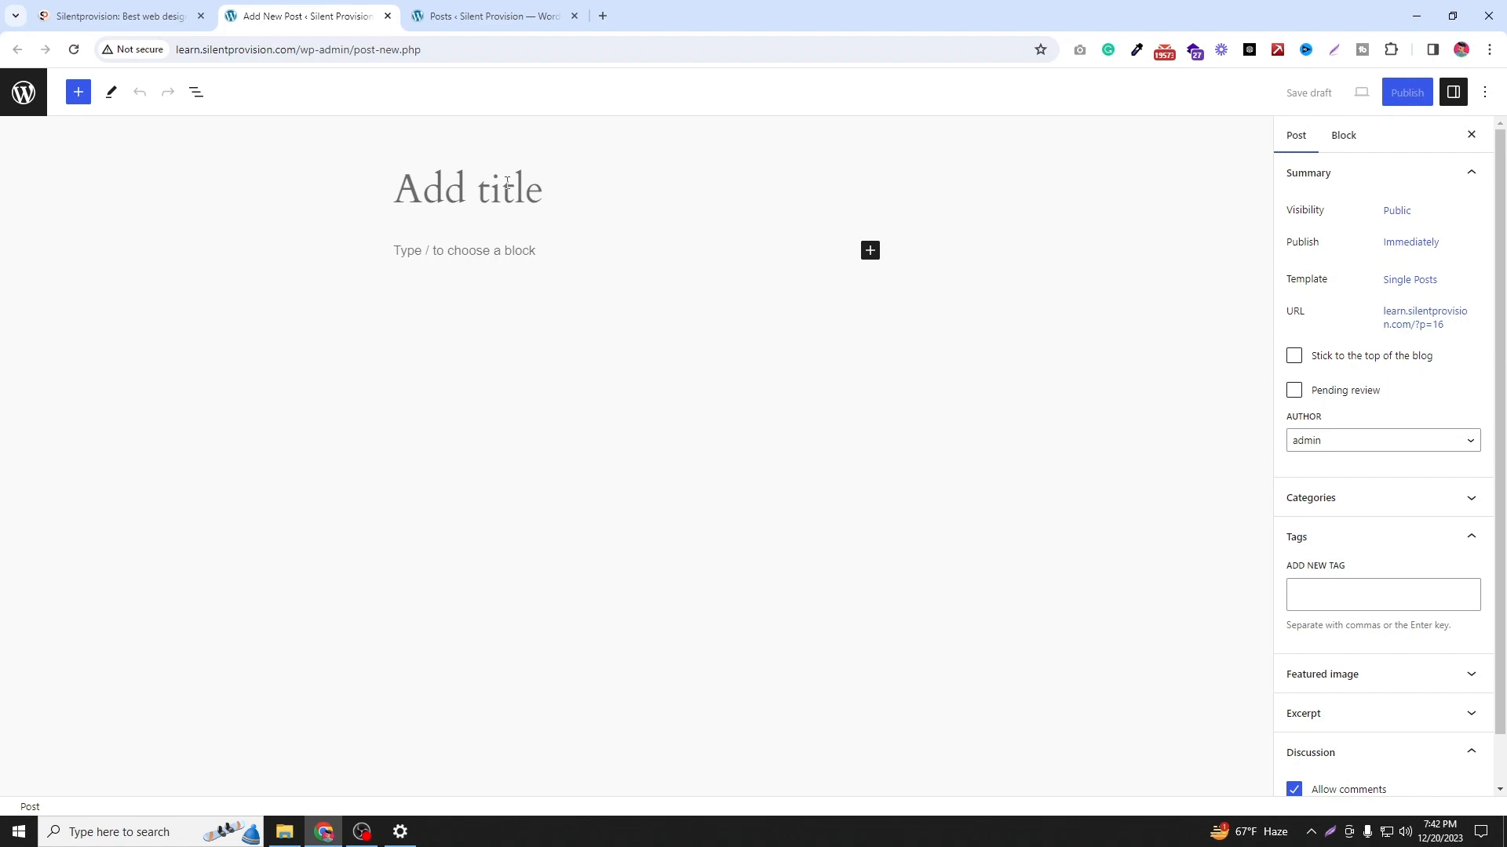
Step: Copy the source article's title "Professional Web Design and Development Services in Bangladesh 2023" into the new post's title
{"action": "left_click", "coordinate": [76, 16]}
{"action": "left_click_drag", "start_coordinate": [346, 216], "coordinate": [578, 227]}
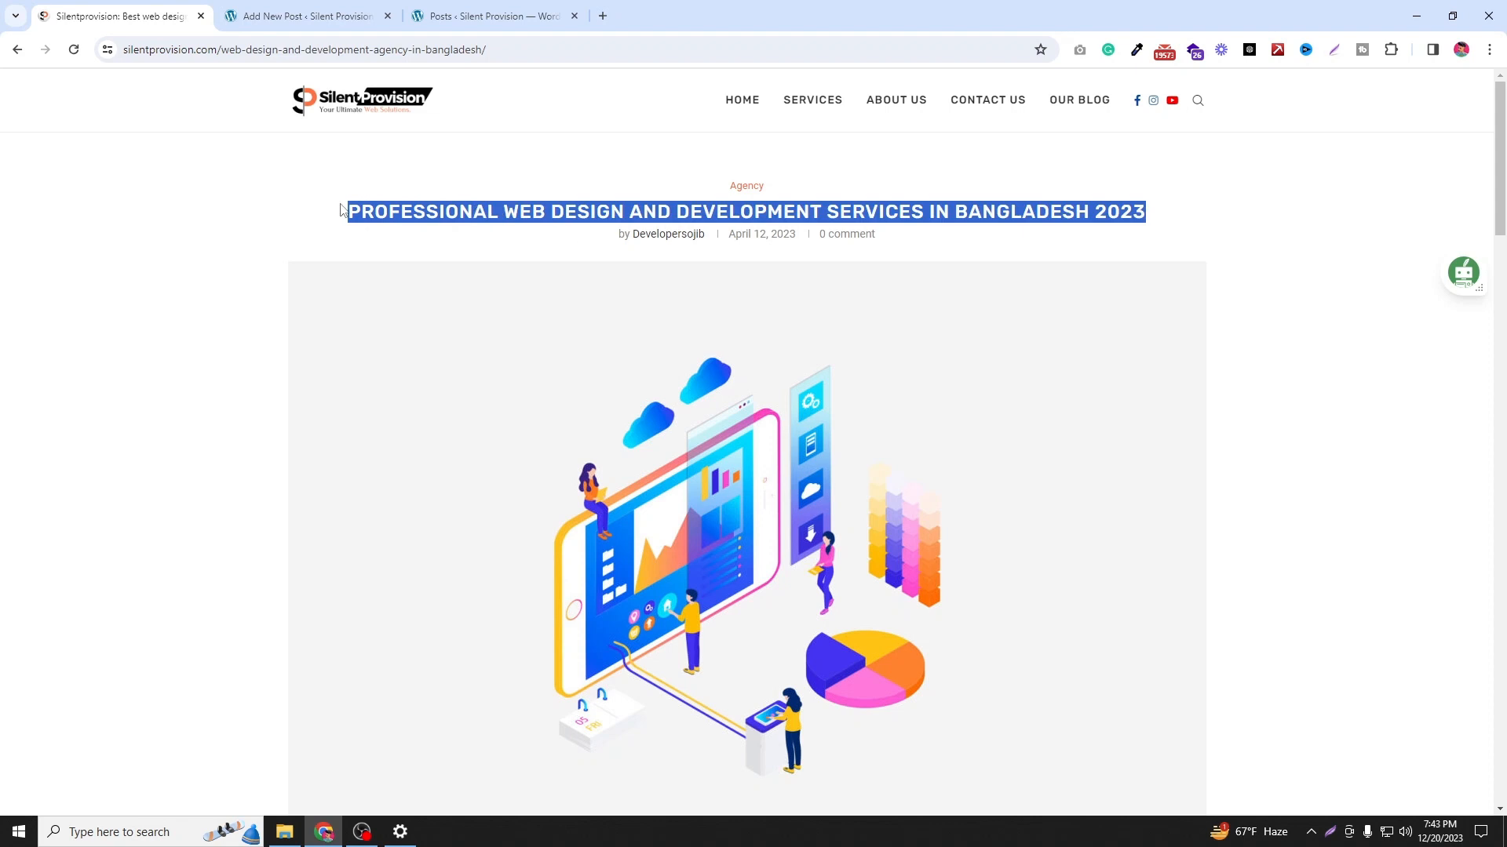
{"action": "left_click", "coordinate": [322, 14]}
{"action": "left_click", "coordinate": [211, 27]}
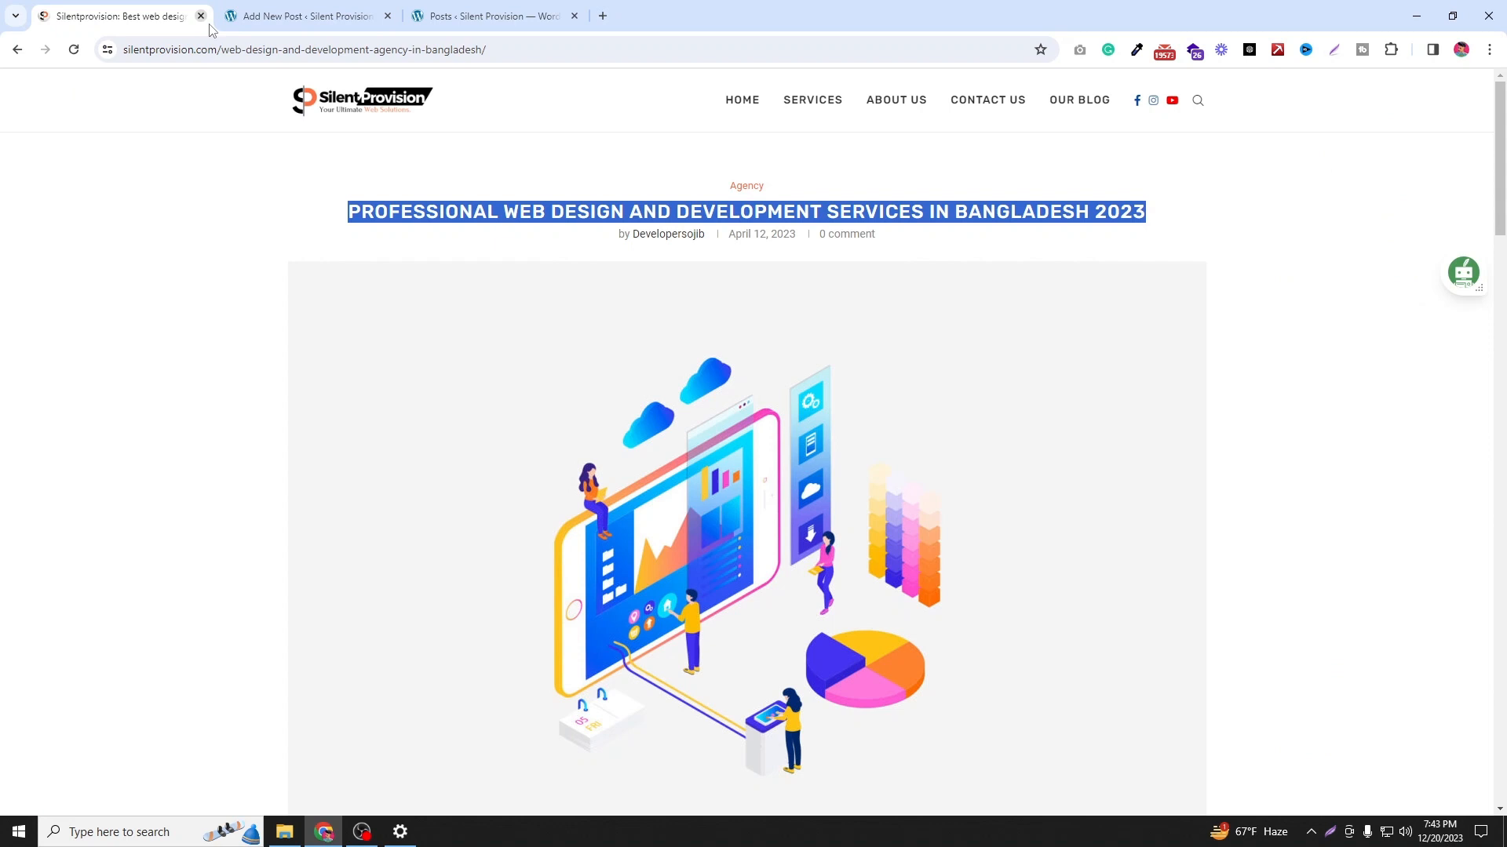
{"action": "right_click", "coordinate": [430, 208]}
{"action": "left_click", "coordinate": [459, 218]}
{"action": "key", "text": "ctrl+Tab"}
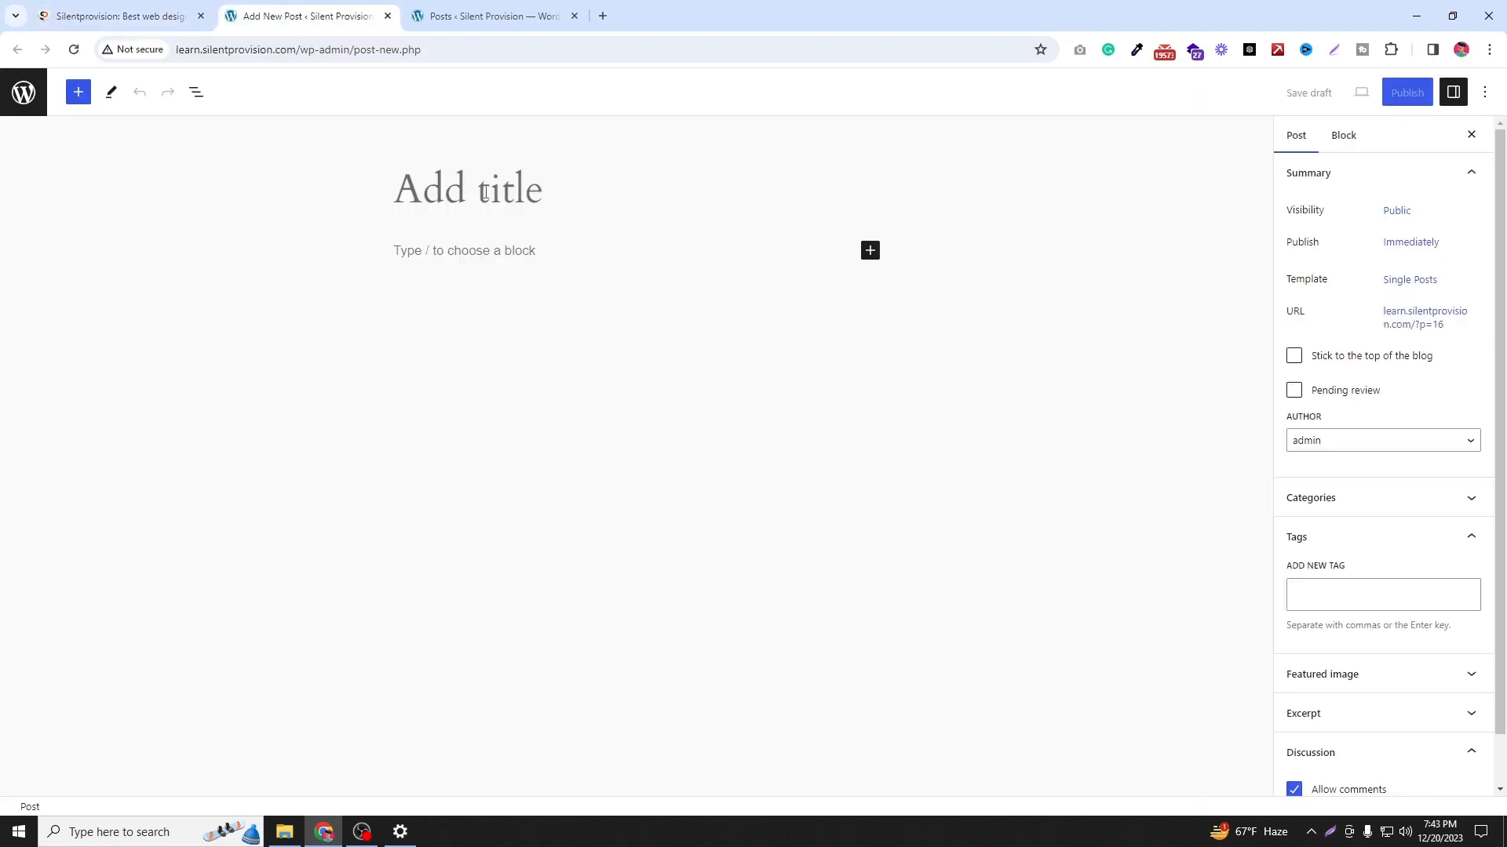
{"action": "right_click", "coordinate": [488, 189]}
{"action": "left_click", "coordinate": [548, 339]}
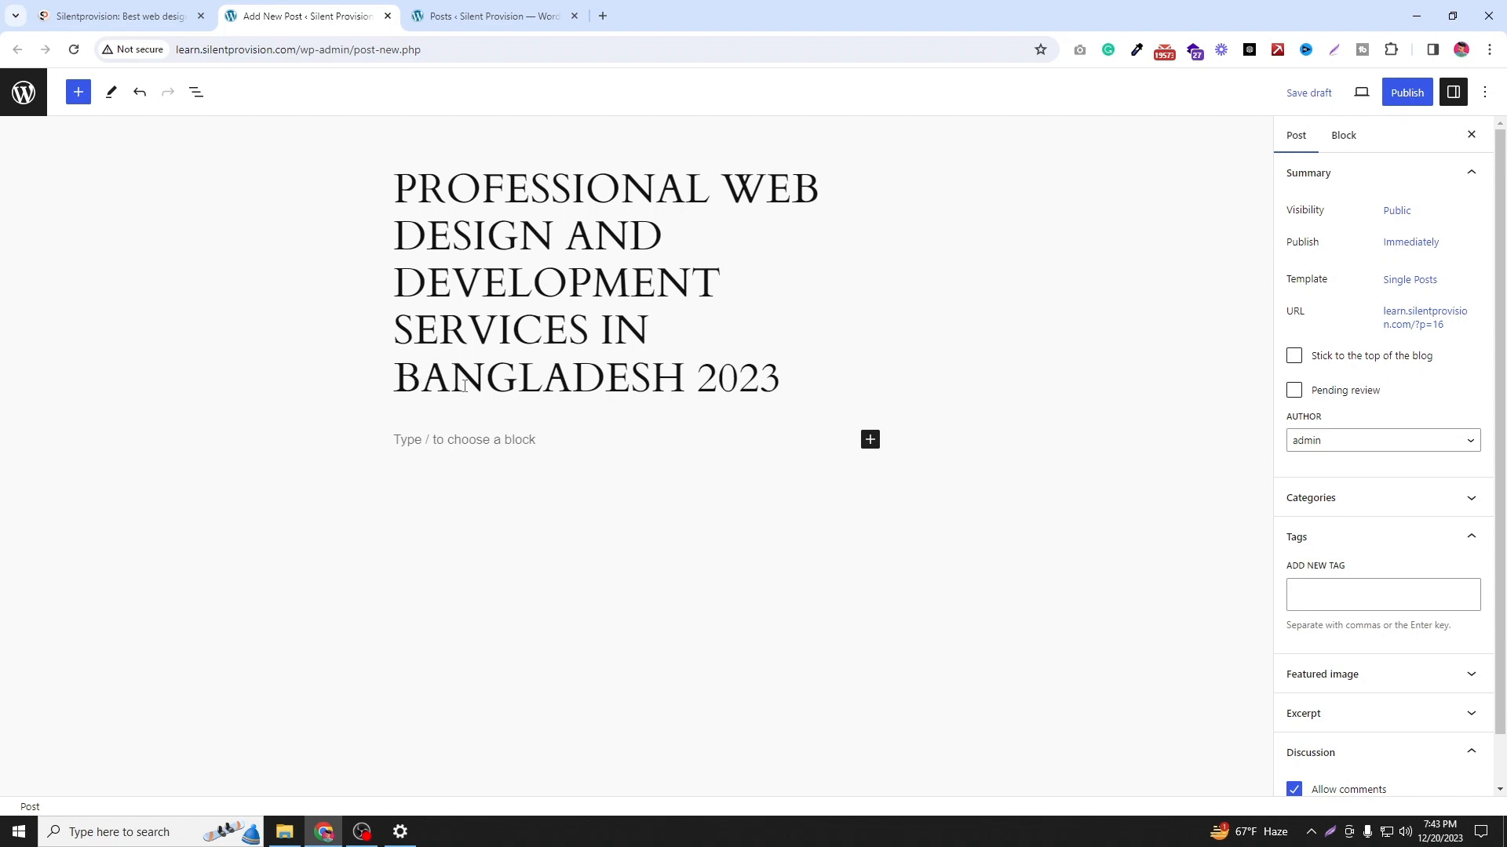
Step: Examine the source article's category, publication date and featured image
{"action": "left_click", "coordinate": [119, 16]}
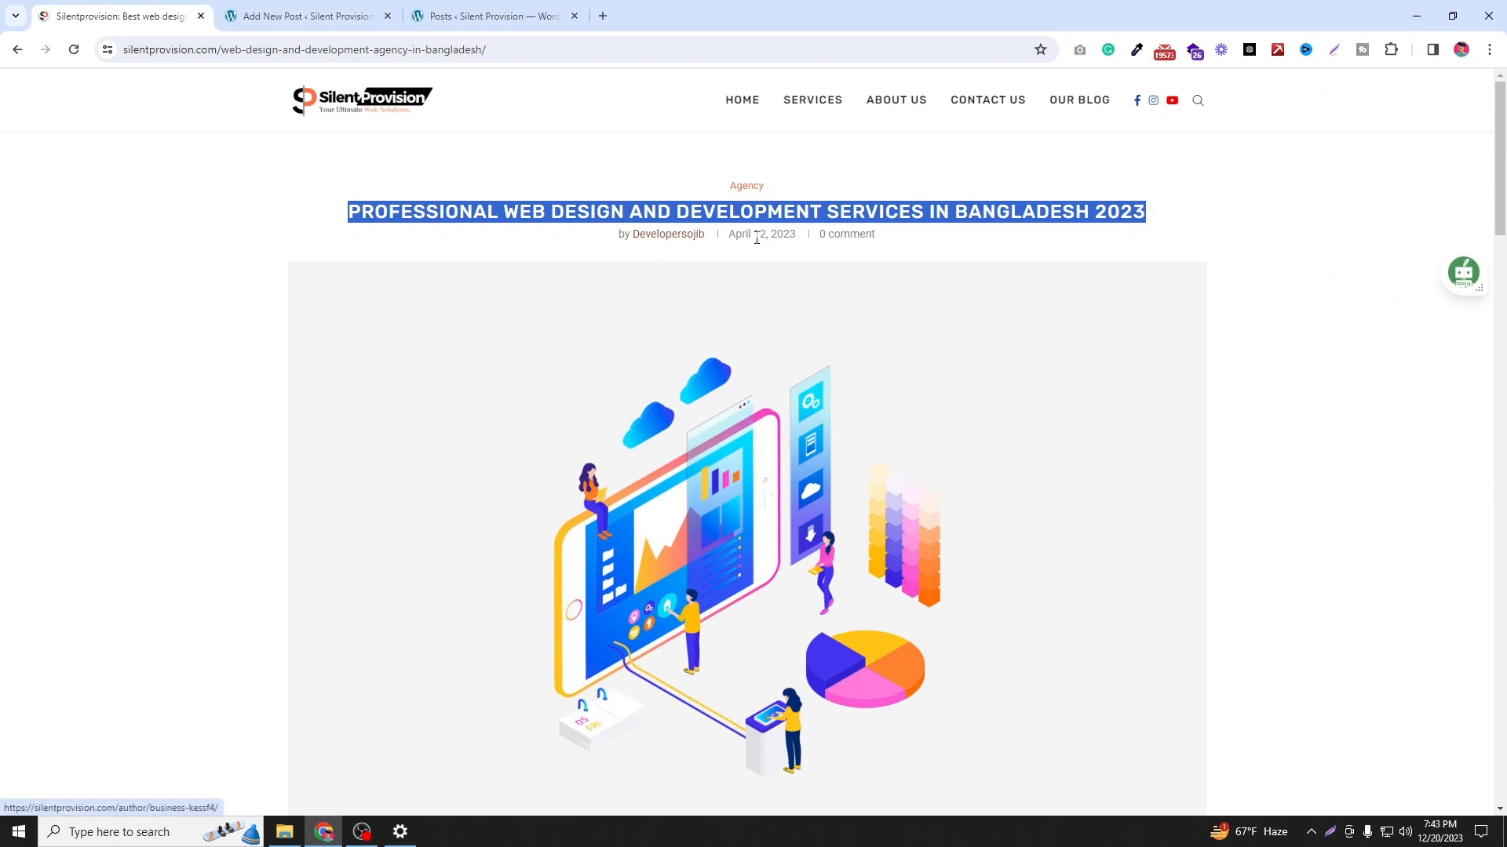
{"action": "left_click", "coordinate": [715, 192]}
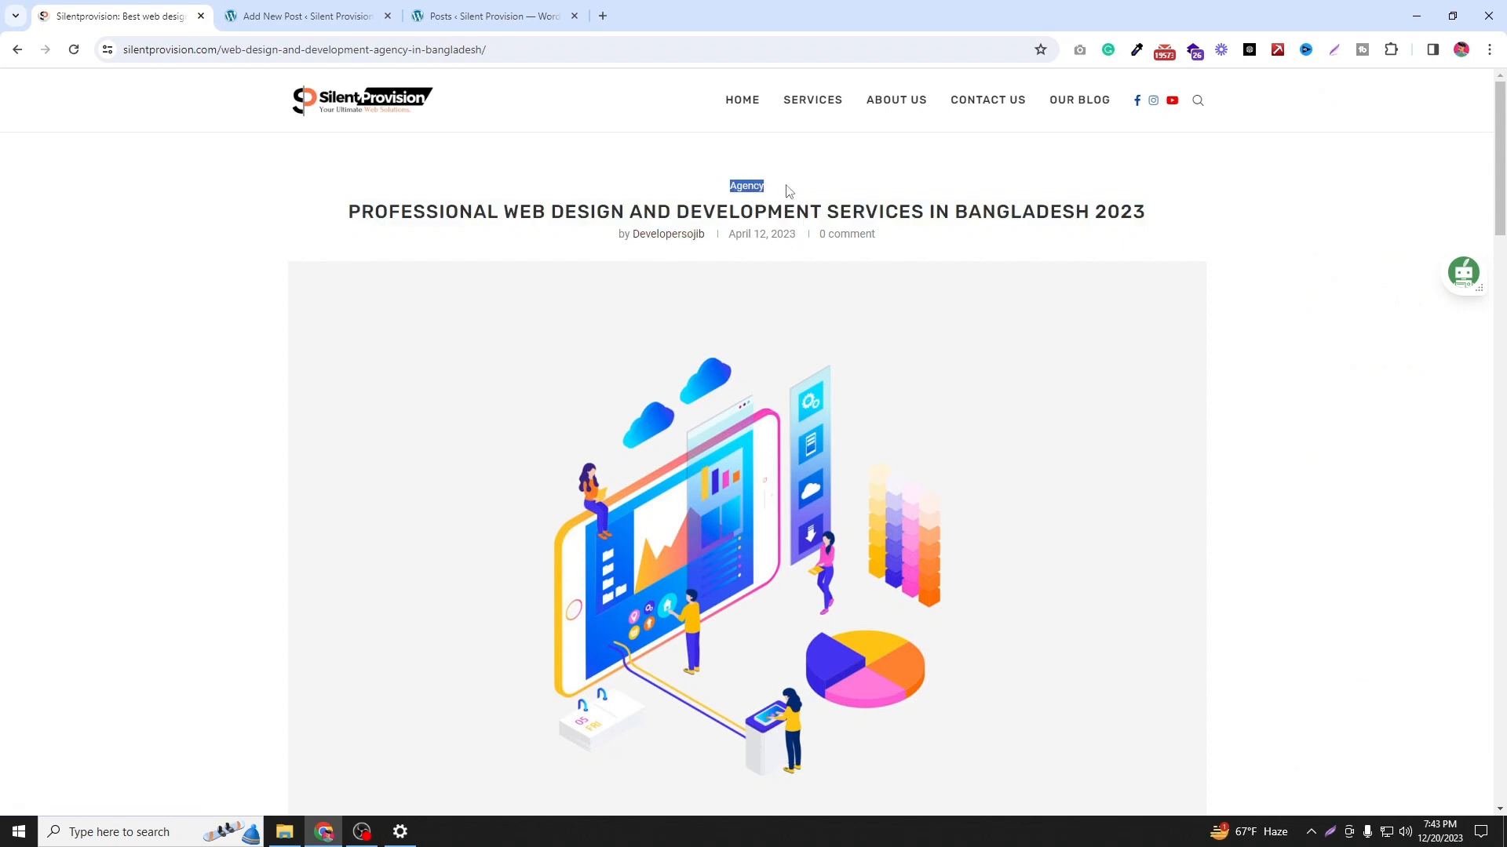
{"action": "left_click_drag", "start_coordinate": [731, 235], "coordinate": [810, 238]}
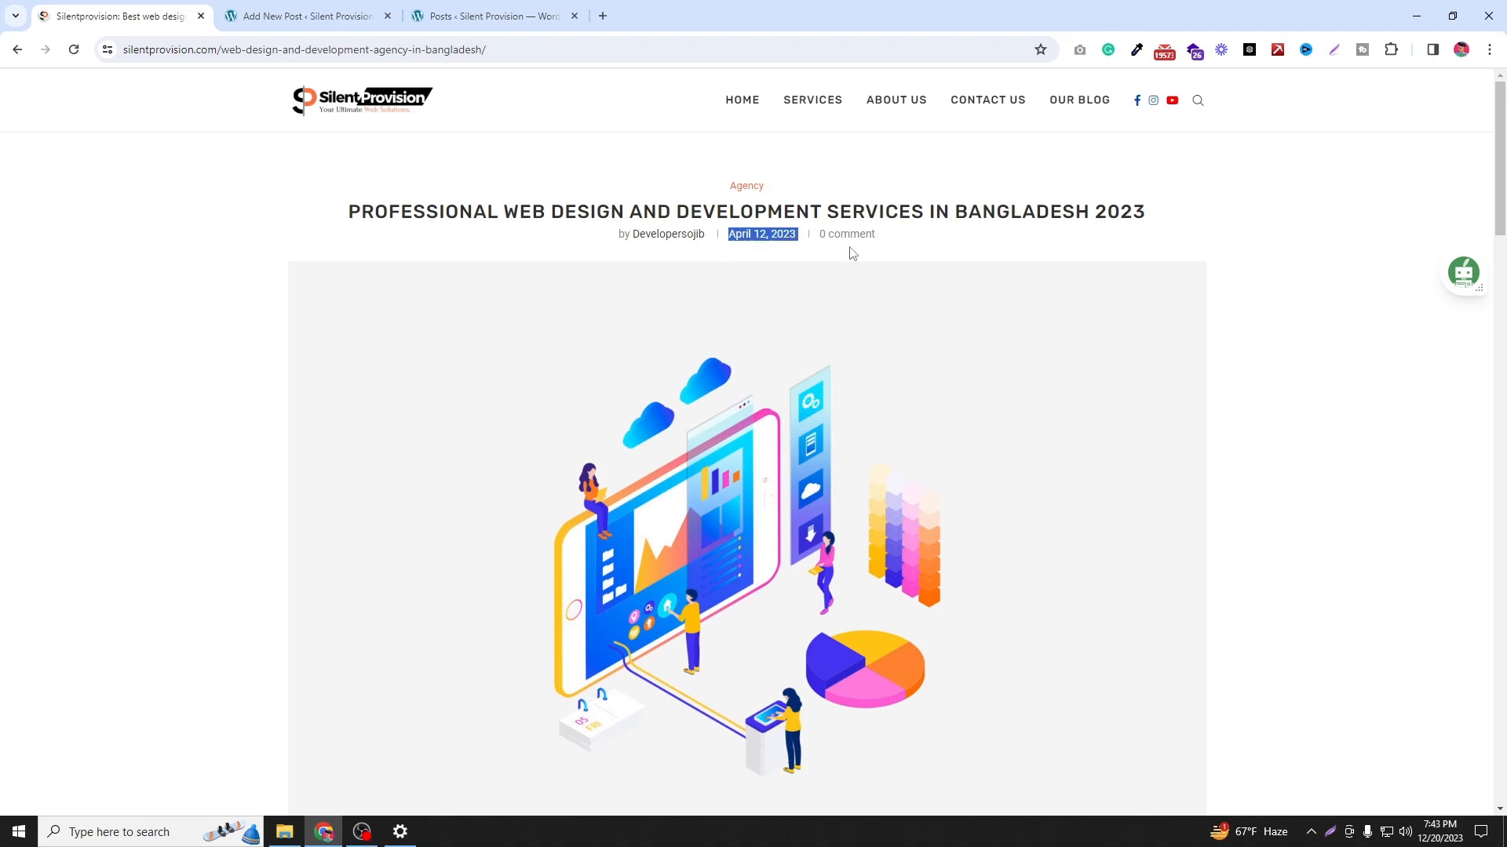
{"action": "left_click", "coordinate": [879, 250]}
{"action": "scroll", "coordinate": [659, 433], "scroll_direction": "down", "scroll_amount": 2}
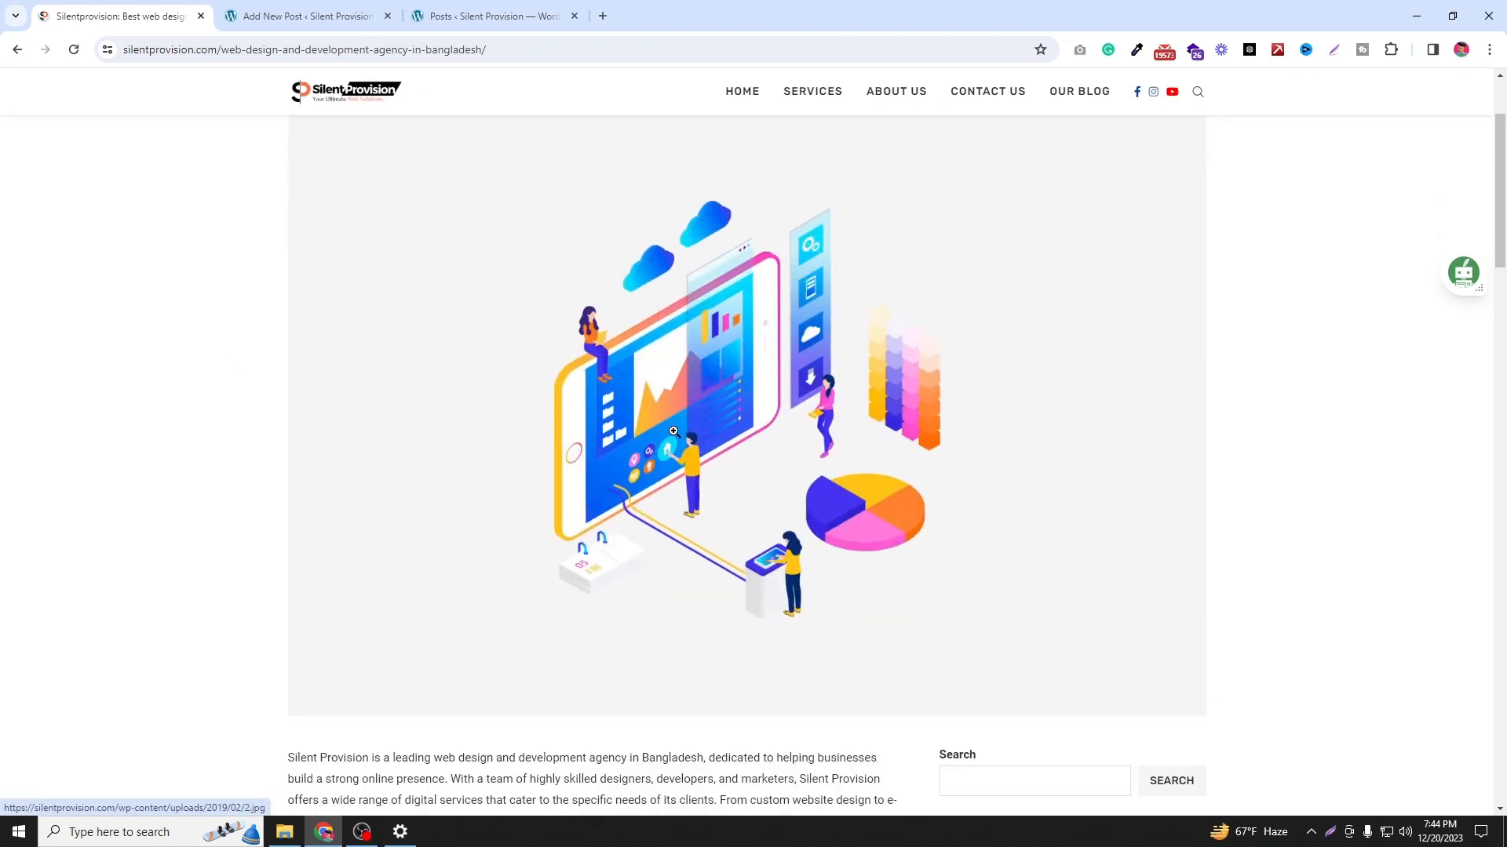
{"action": "scroll", "coordinate": [673, 431], "scroll_direction": "up", "scroll_amount": 2}
{"action": "scroll", "coordinate": [681, 461], "scroll_direction": "down", "scroll_amount": 2}
{"action": "scroll", "coordinate": [681, 461], "scroll_direction": "up", "scroll_amount": 1}
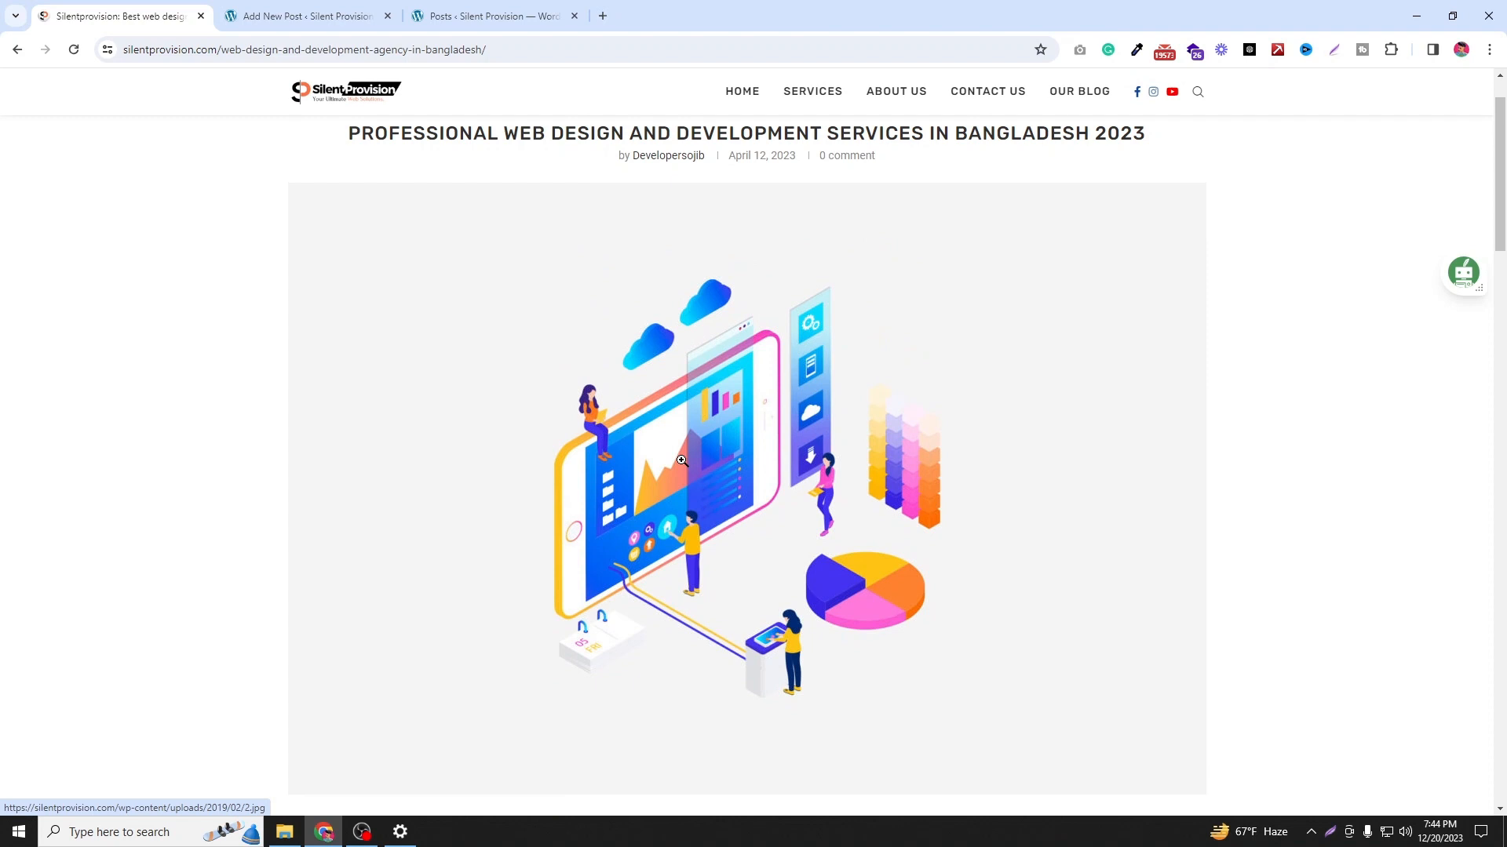
Step: Save the source article's featured image to the Downloads folder as a JPEG named "asa"
{"action": "right_click", "coordinate": [681, 460]}
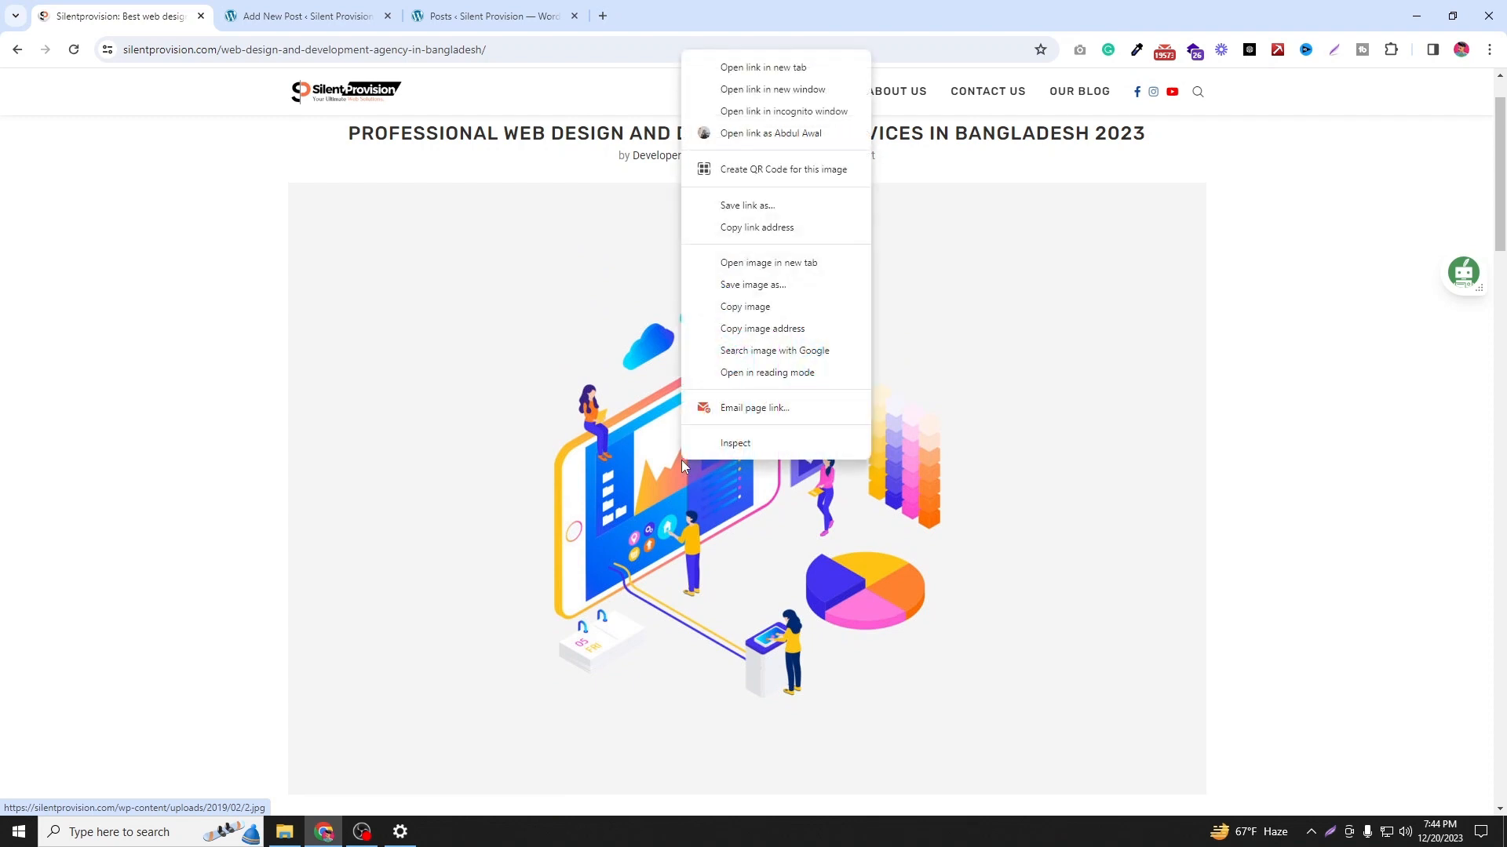
{"action": "left_click", "coordinate": [766, 285]}
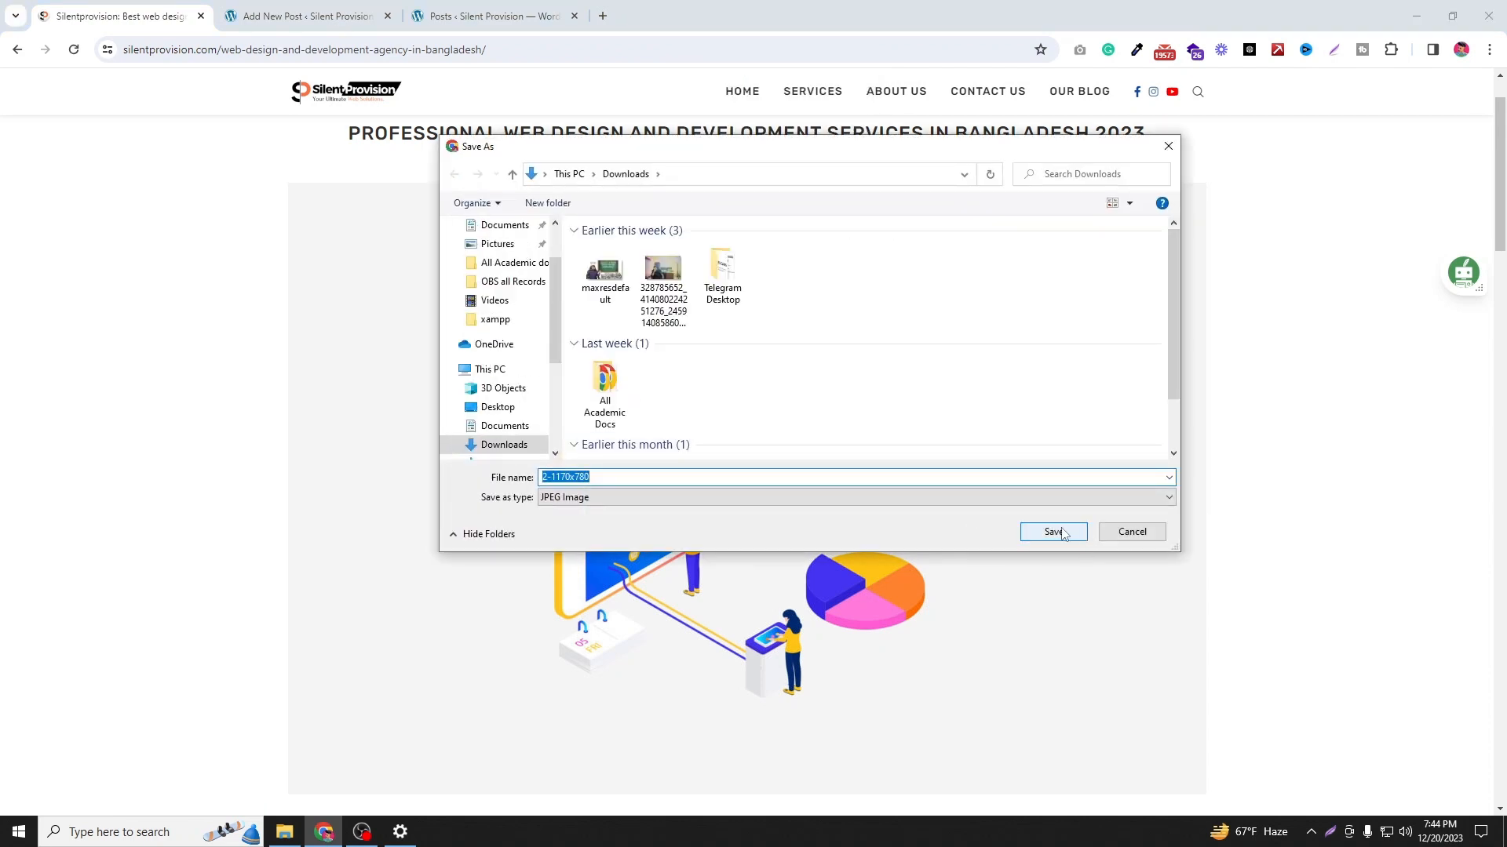
{"action": "type", "text": "asa"}
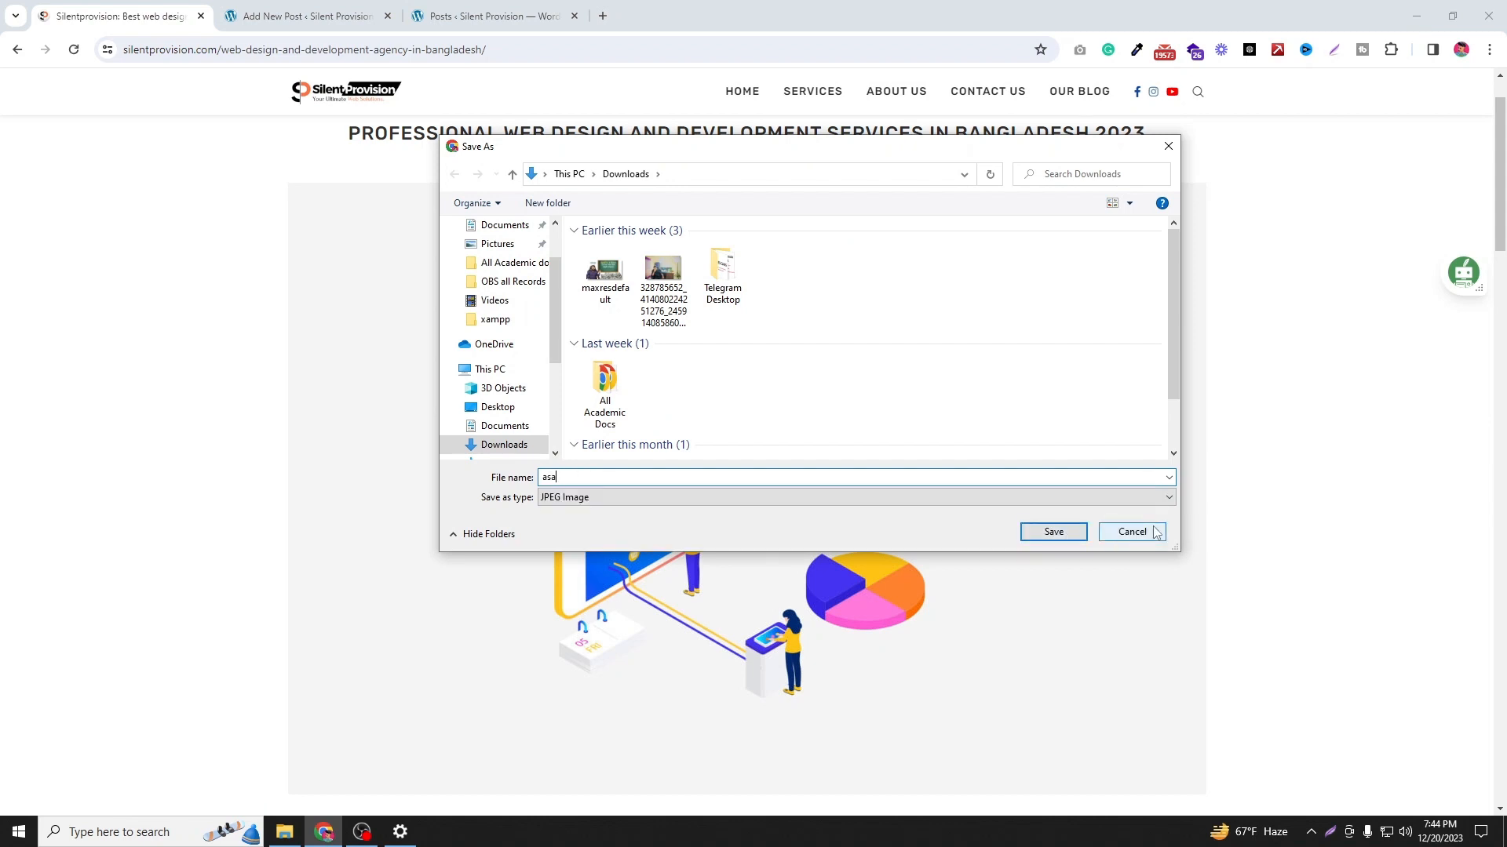
{"action": "left_click", "coordinate": [1053, 532]}
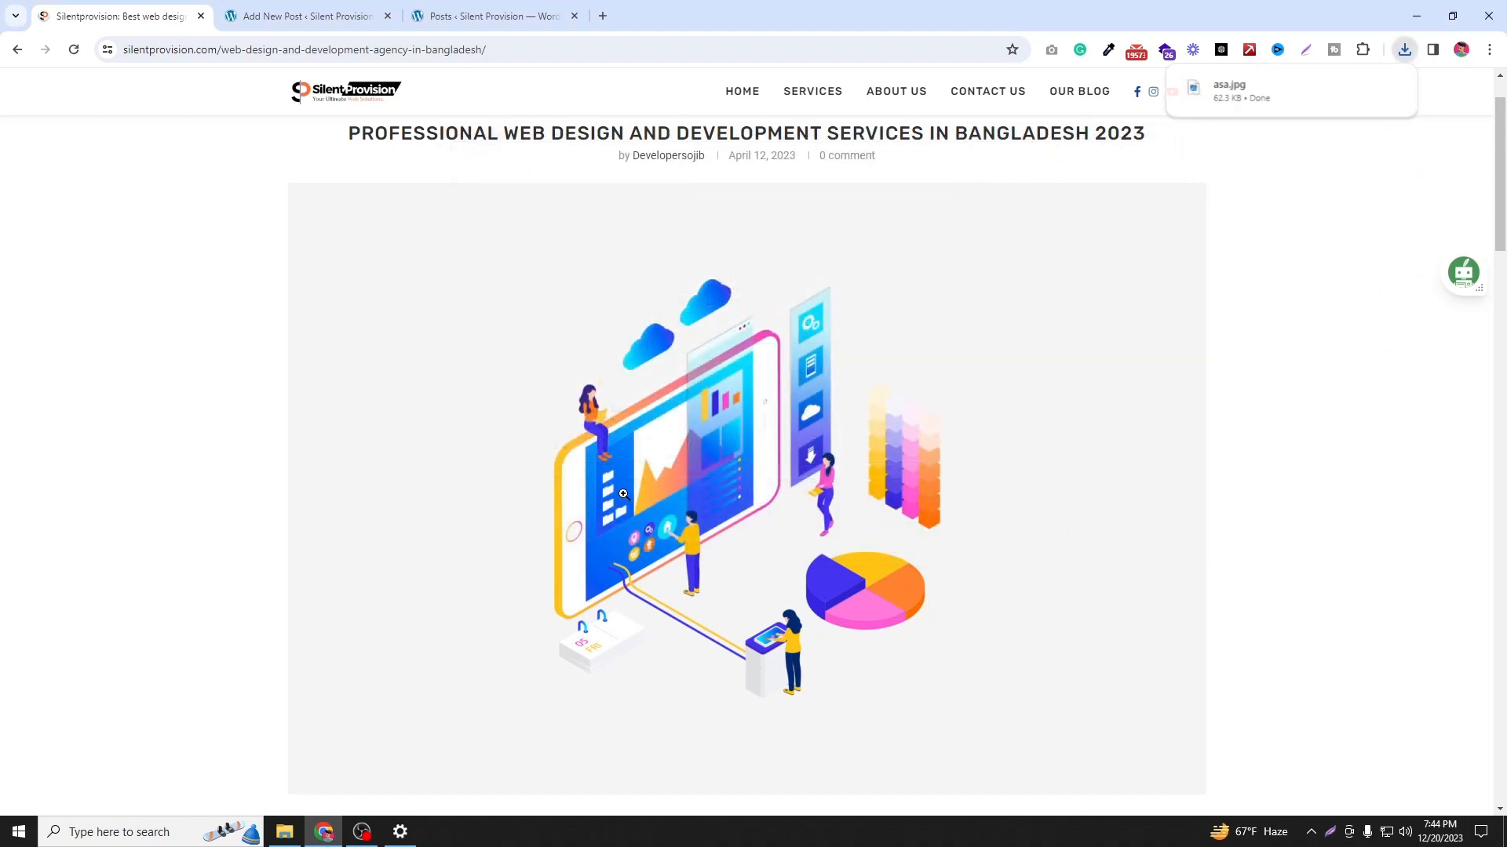
Step: Copy the source article's introductory paragraph, starting "Silent Provision is a leading web design", into the new post's first paragraph block
{"action": "scroll", "coordinate": [625, 495], "scroll_direction": "down", "scroll_amount": 2}
{"action": "scroll", "coordinate": [625, 495], "scroll_direction": "down", "scroll_amount": 2}
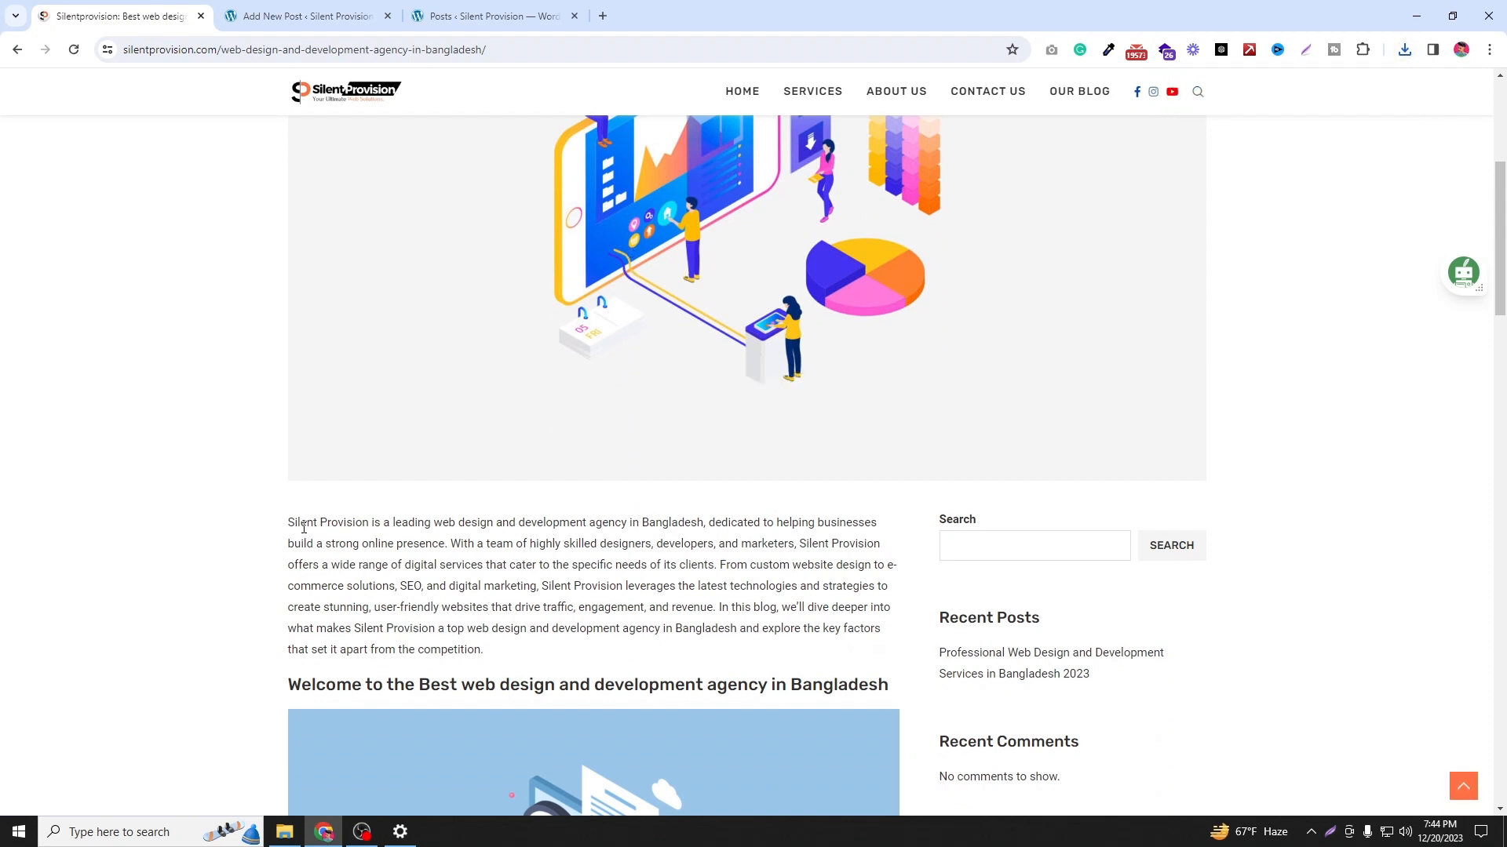
{"action": "left_click_drag", "start_coordinate": [288, 524], "coordinate": [510, 652]}
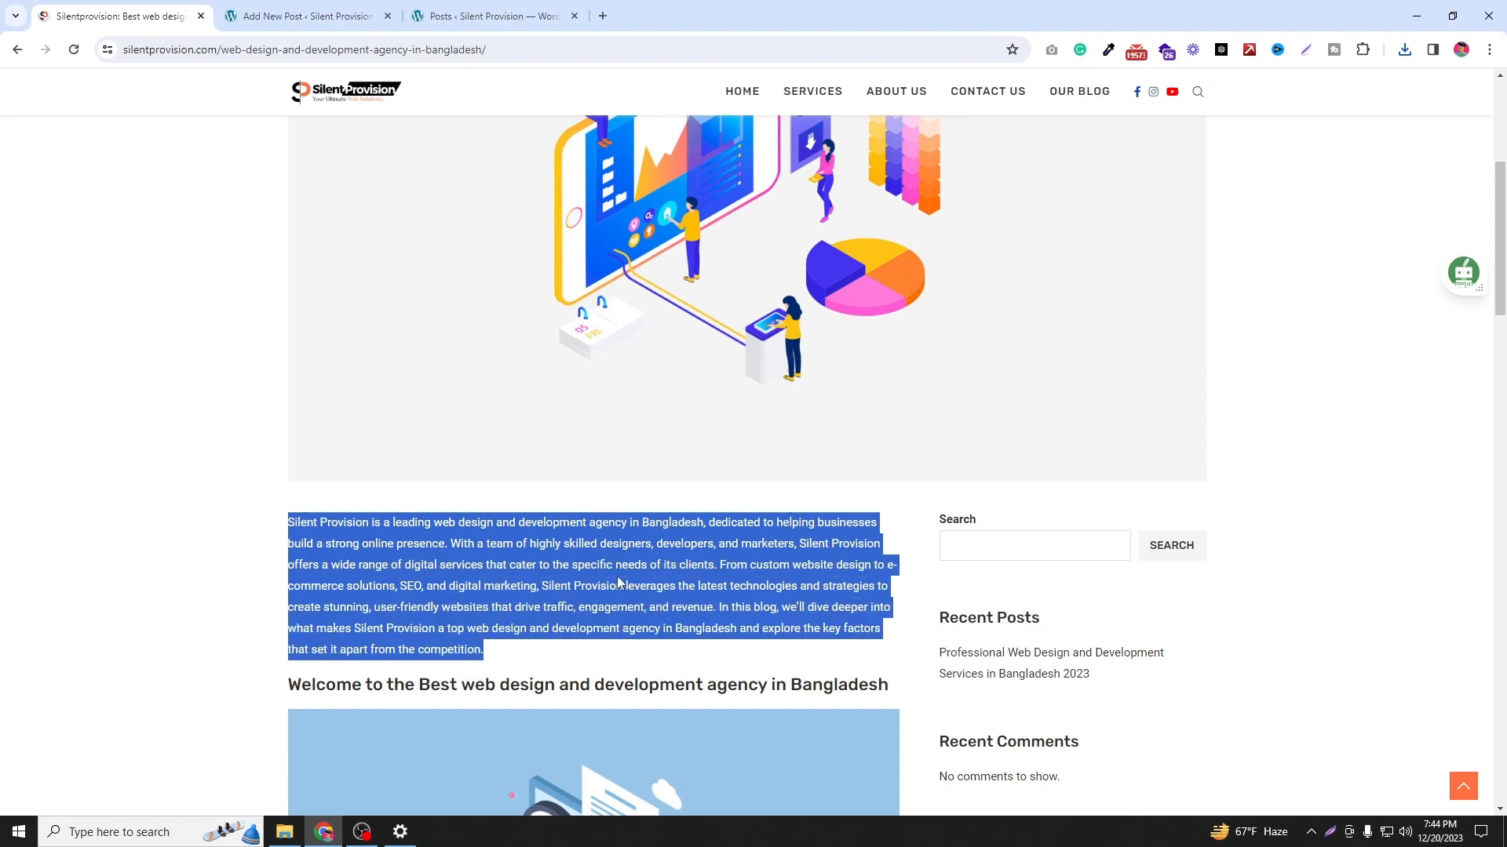
{"action": "scroll", "coordinate": [616, 576], "scroll_direction": "down", "scroll_amount": 3}
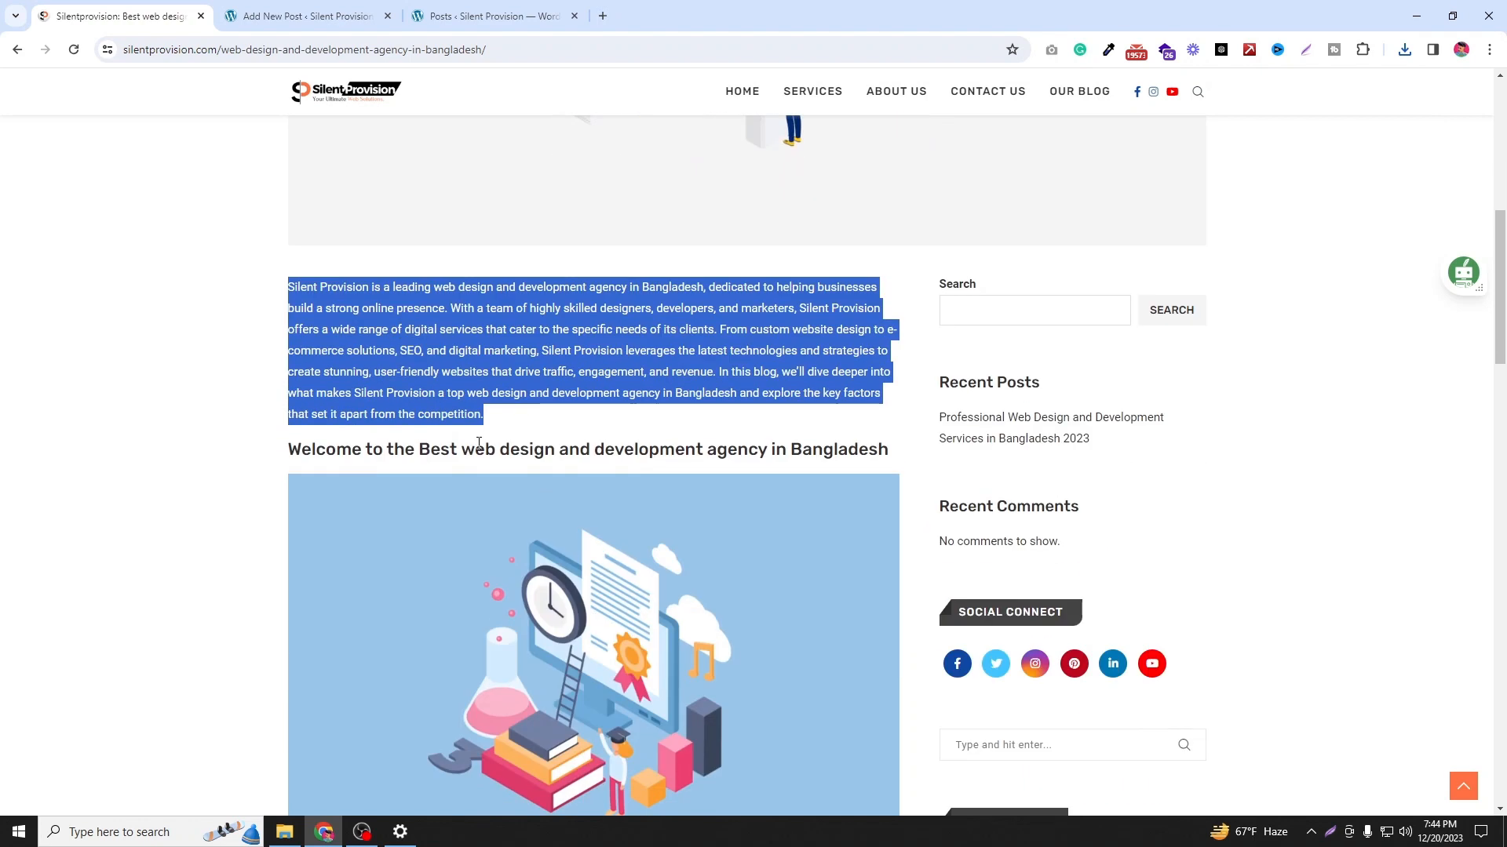
{"action": "right_click", "coordinate": [395, 325]}
{"action": "left_click", "coordinate": [446, 334]}
{"action": "left_click", "coordinate": [349, 11]}
{"action": "left_click", "coordinate": [518, 441]}
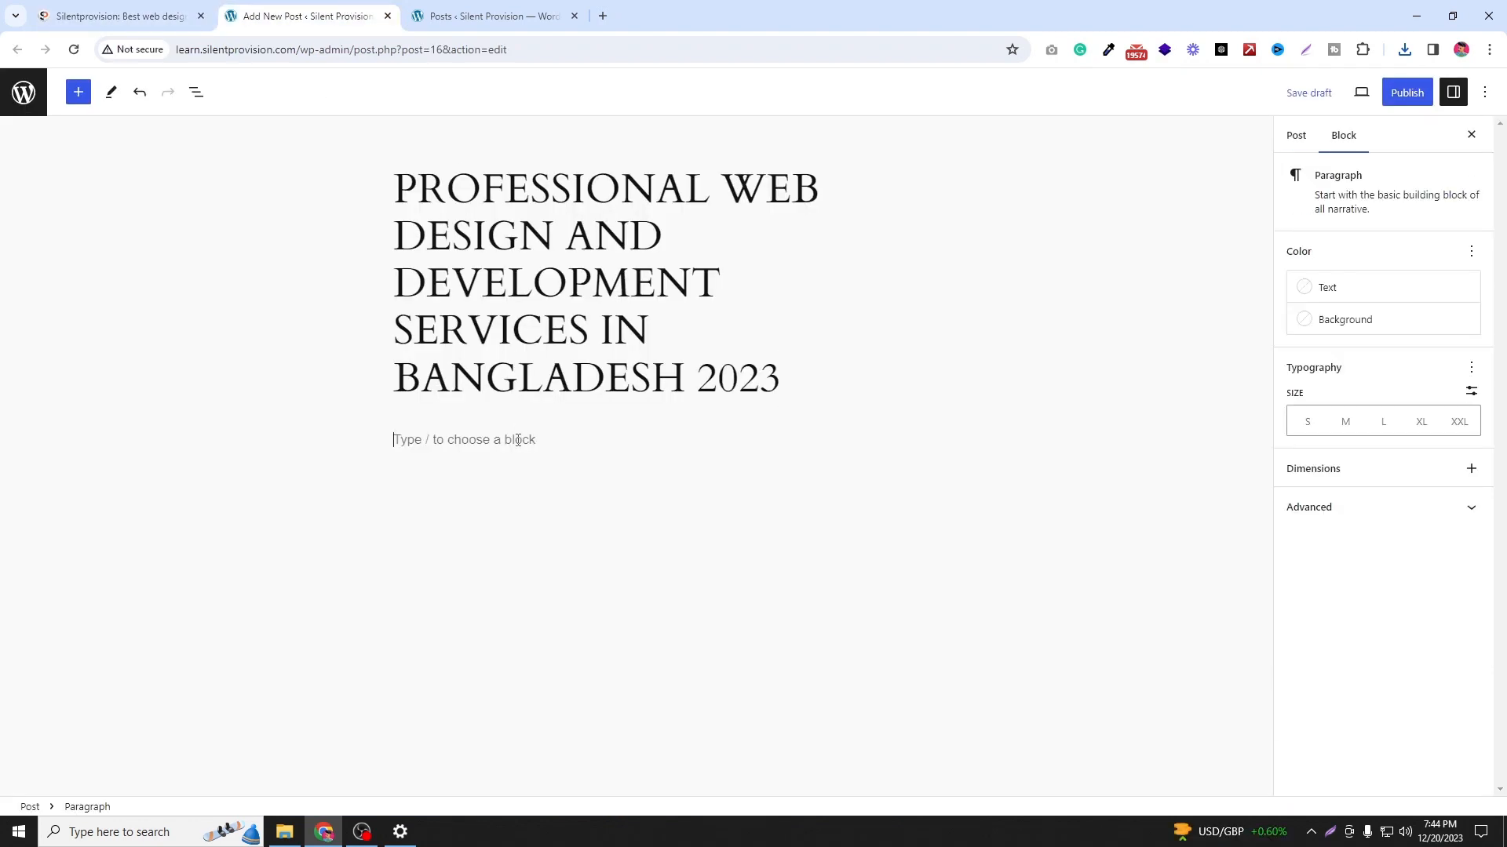
{"action": "right_click", "coordinate": [518, 440]}
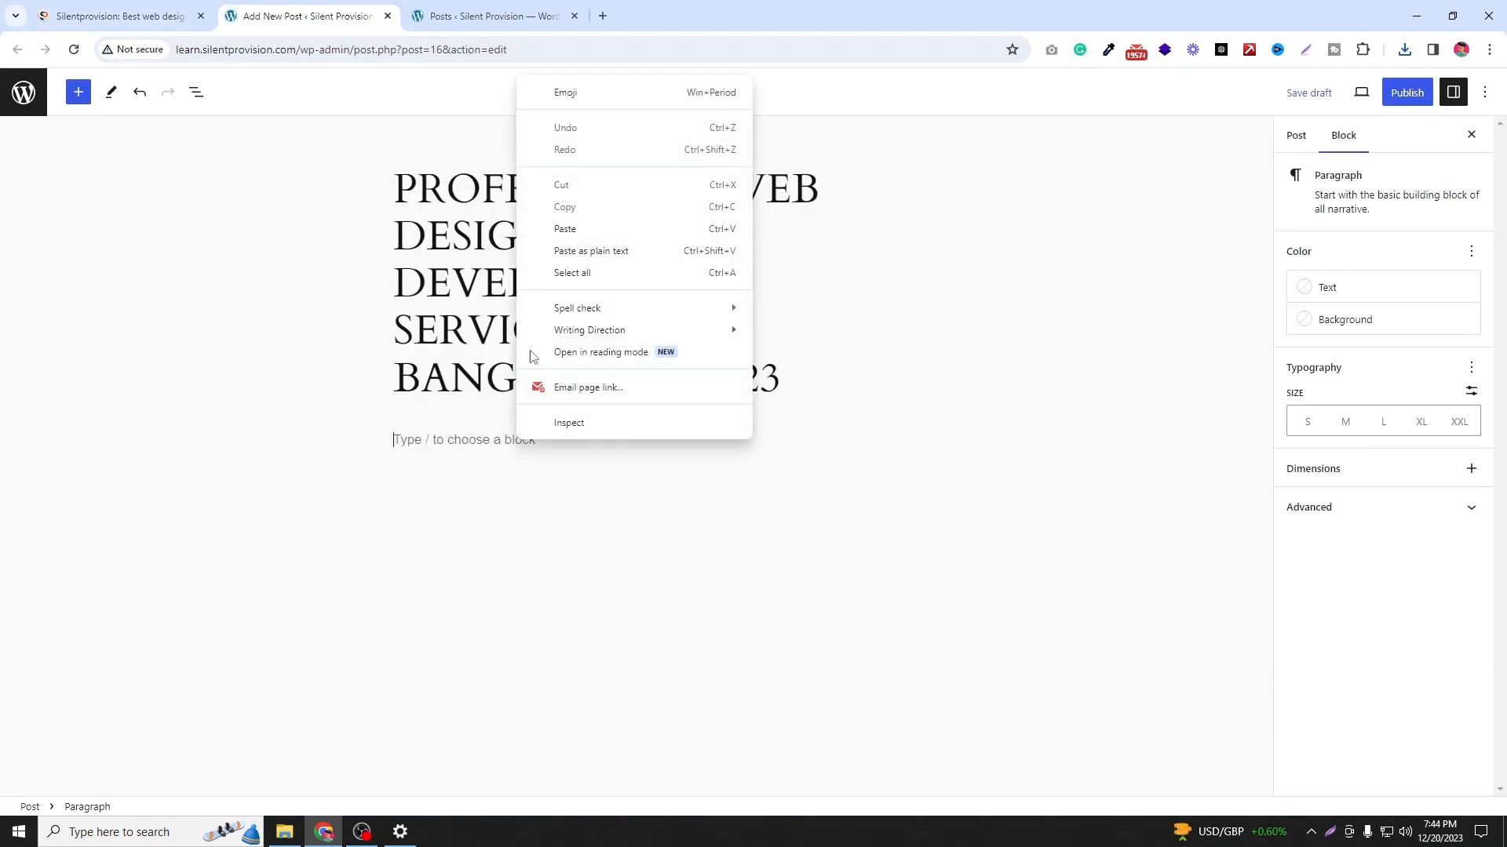
{"action": "left_click", "coordinate": [599, 230]}
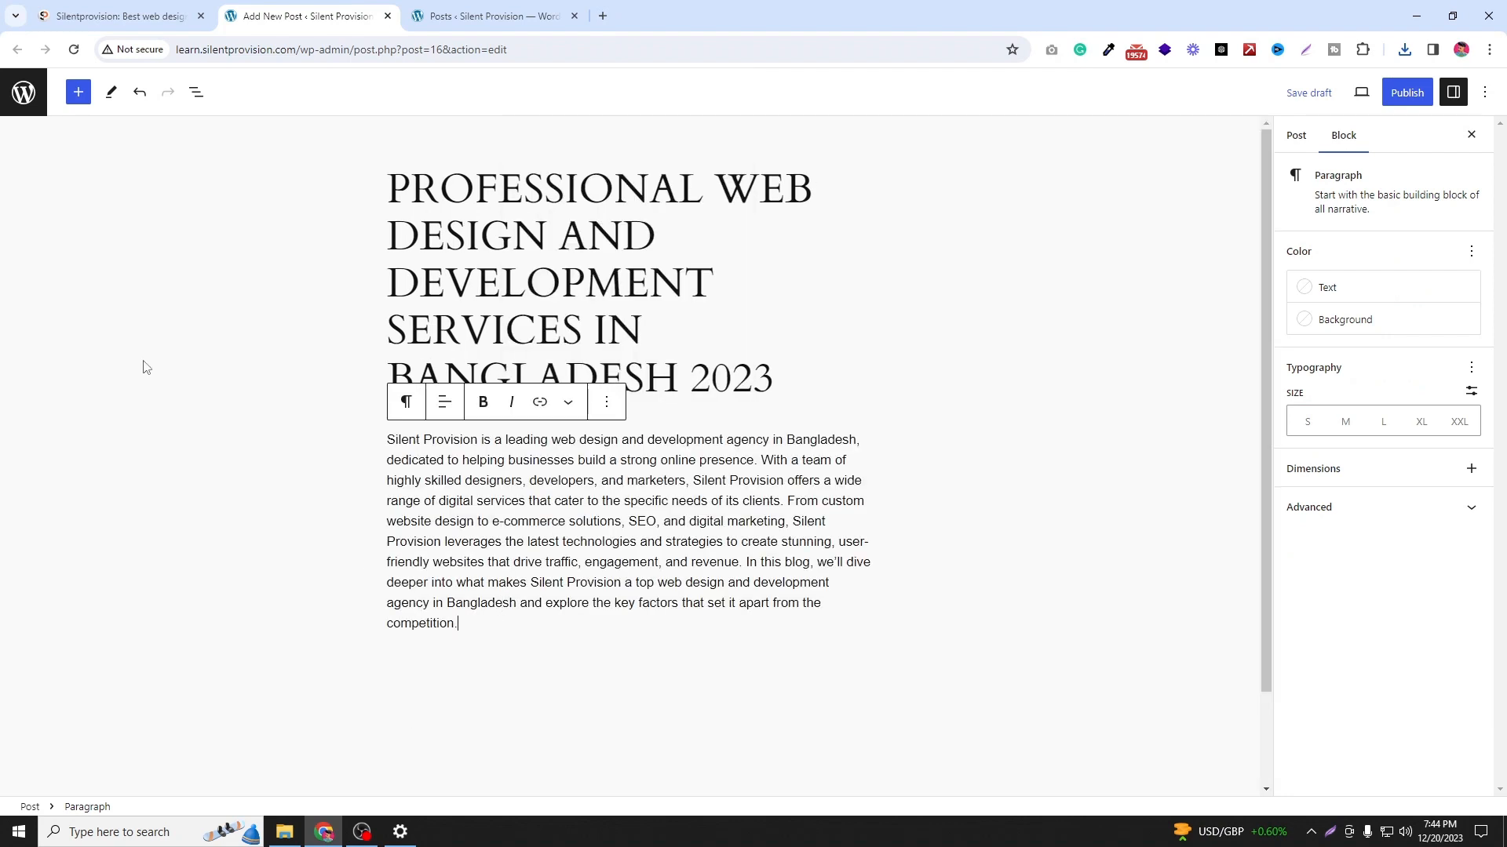
{"action": "scroll", "coordinate": [149, 365], "scroll_direction": "down", "scroll_amount": 1}
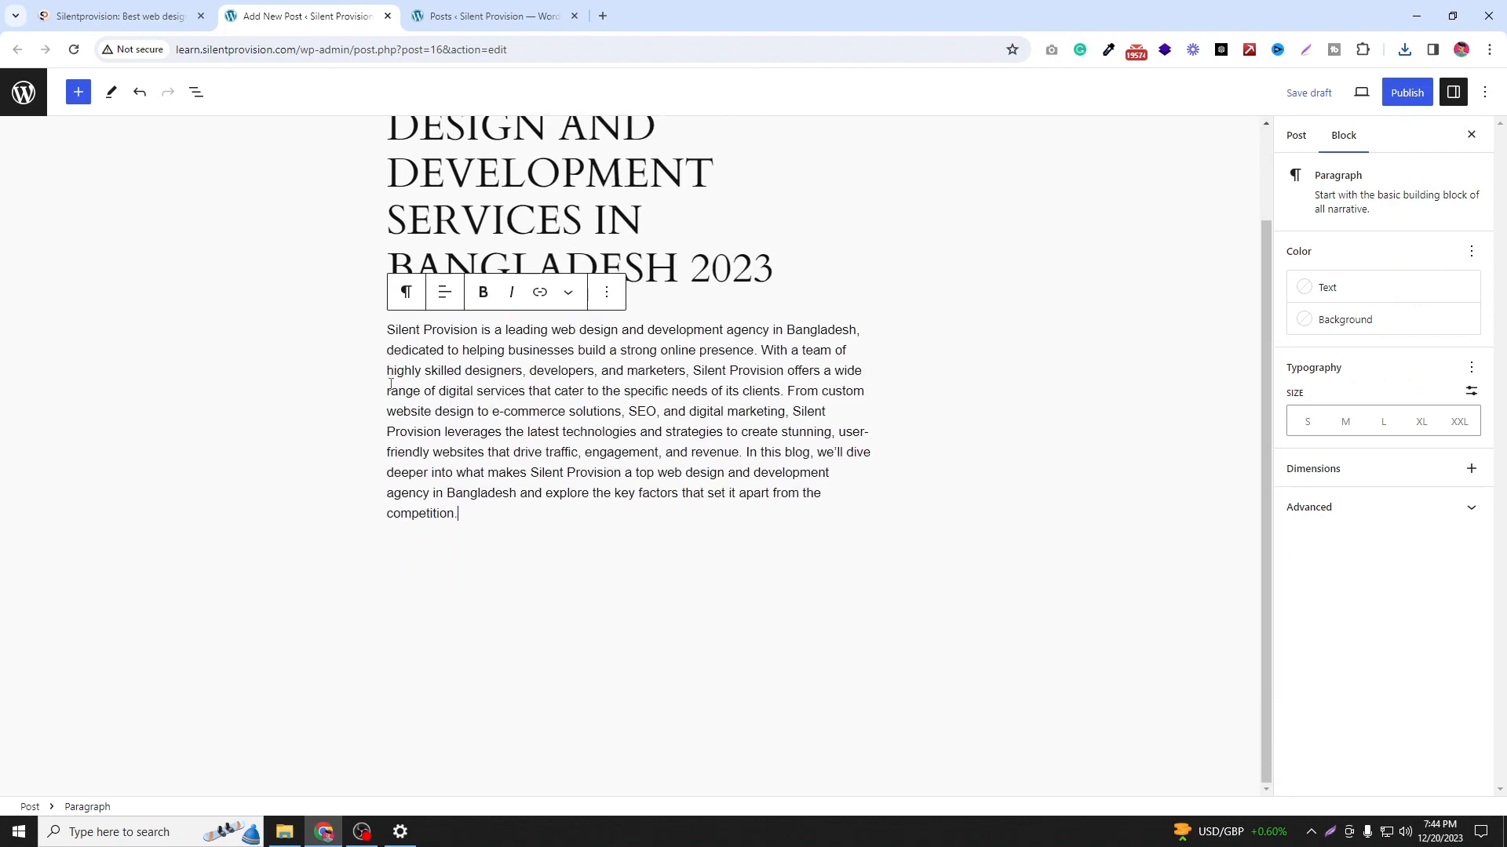
{"action": "key", "text": "Print"}
{"action": "left_click_drag", "start_coordinate": [333, 235], "coordinate": [1150, 620]}
{"action": "left_click", "coordinate": [1165, 532]}
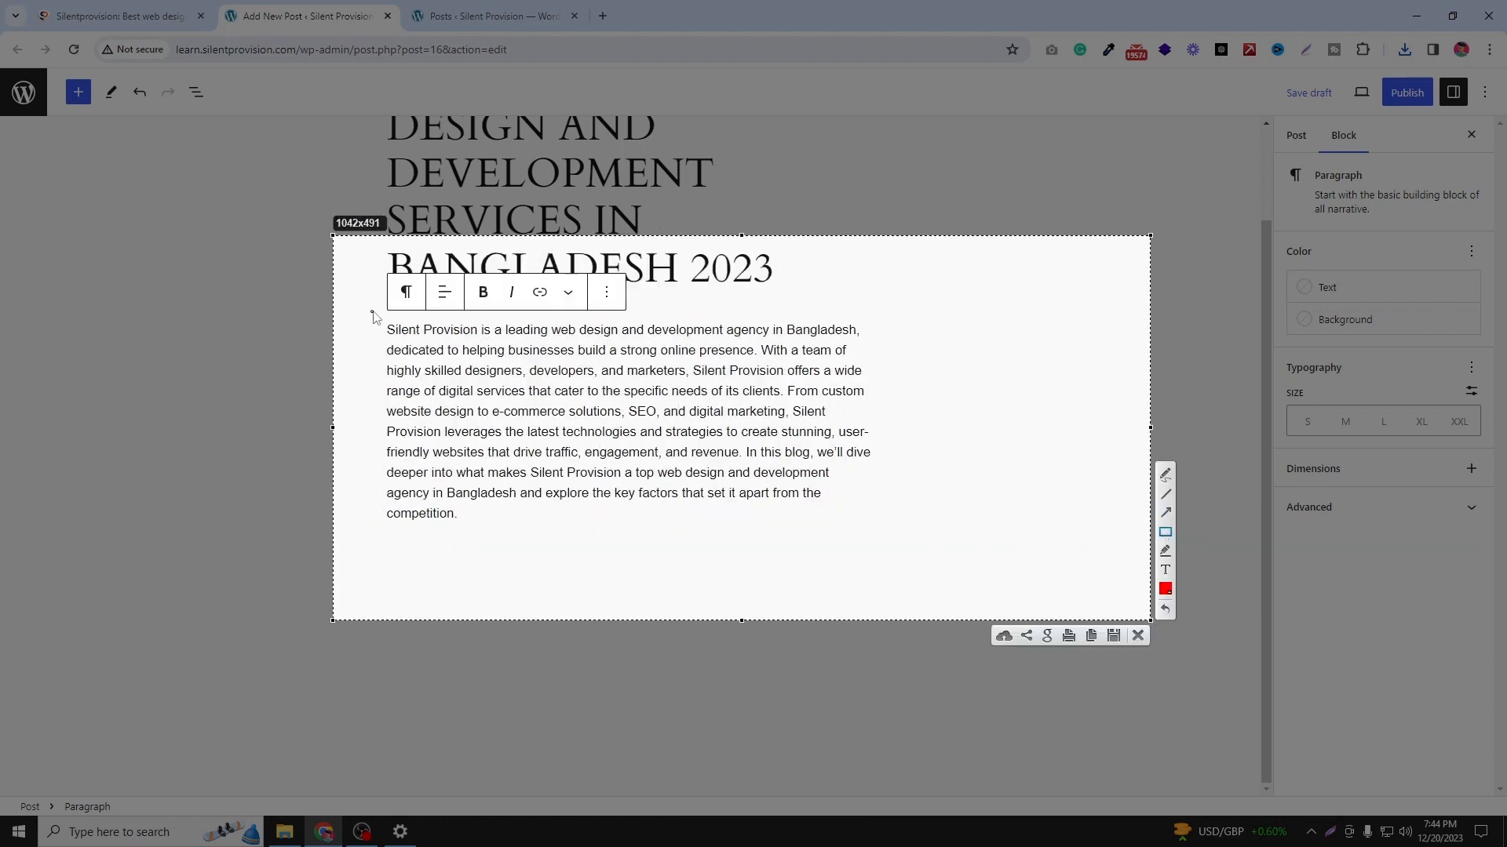
{"action": "mouse_move", "coordinate": [373, 311]}
{"action": "left_mouse_down"}
{"action": "mouse_move", "coordinate": [723, 479]}
{"action": "mouse_move", "coordinate": [936, 524]}
{"action": "mouse_move", "coordinate": [946, 547]}
{"action": "left_mouse_up"}
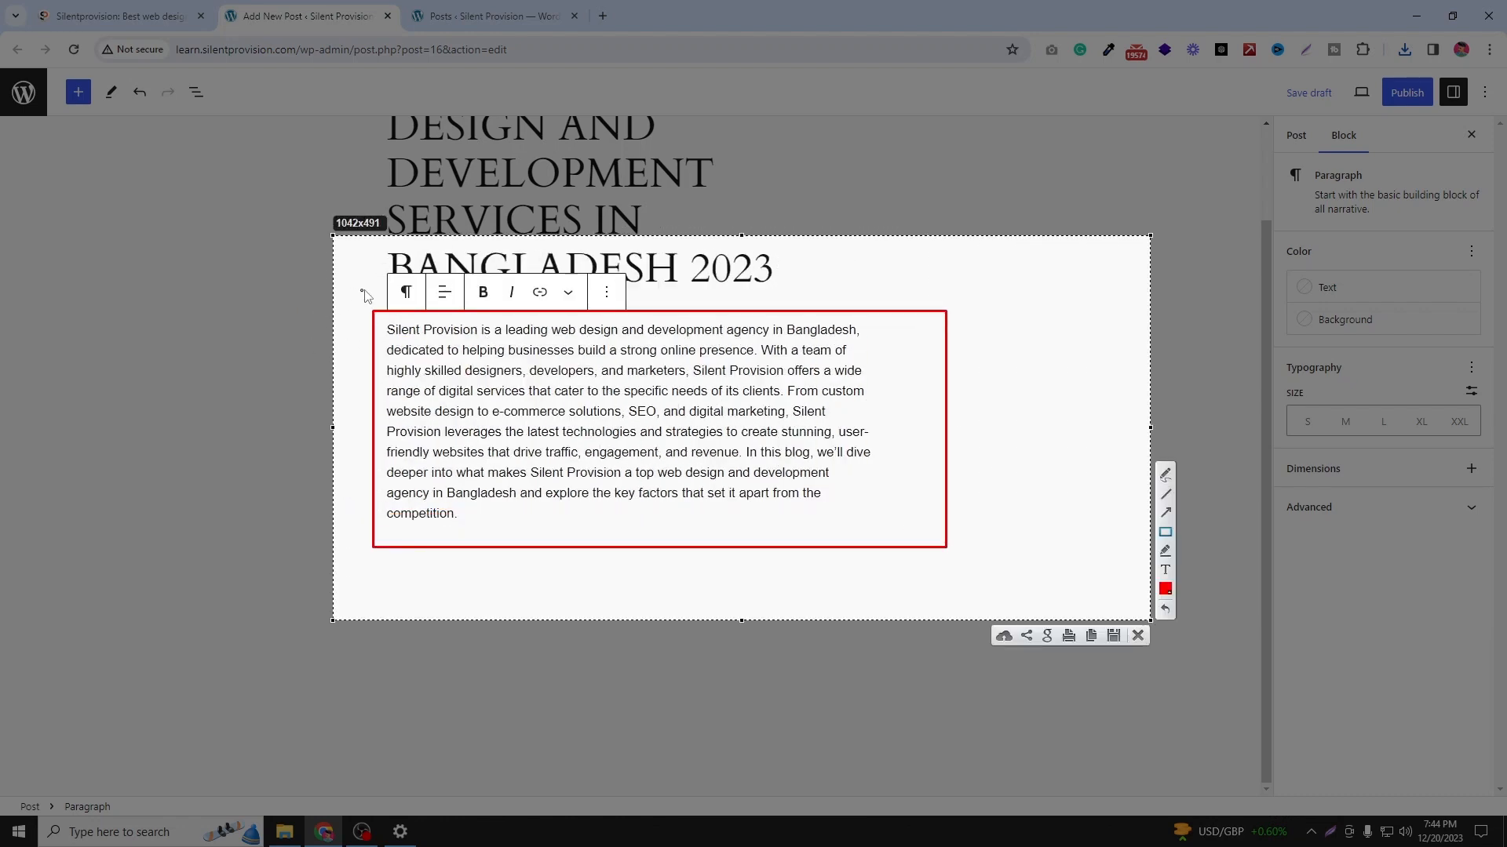
{"action": "left_click_drag", "start_coordinate": [378, 275], "coordinate": [425, 323]}
{"action": "left_click", "coordinate": [1166, 513]}
{"action": "left_click_drag", "start_coordinate": [460, 268], "coordinate": [454, 296]}
{"action": "left_click_drag", "start_coordinate": [505, 253], "coordinate": [495, 292]}
{"action": "left_click", "coordinate": [1136, 639]}
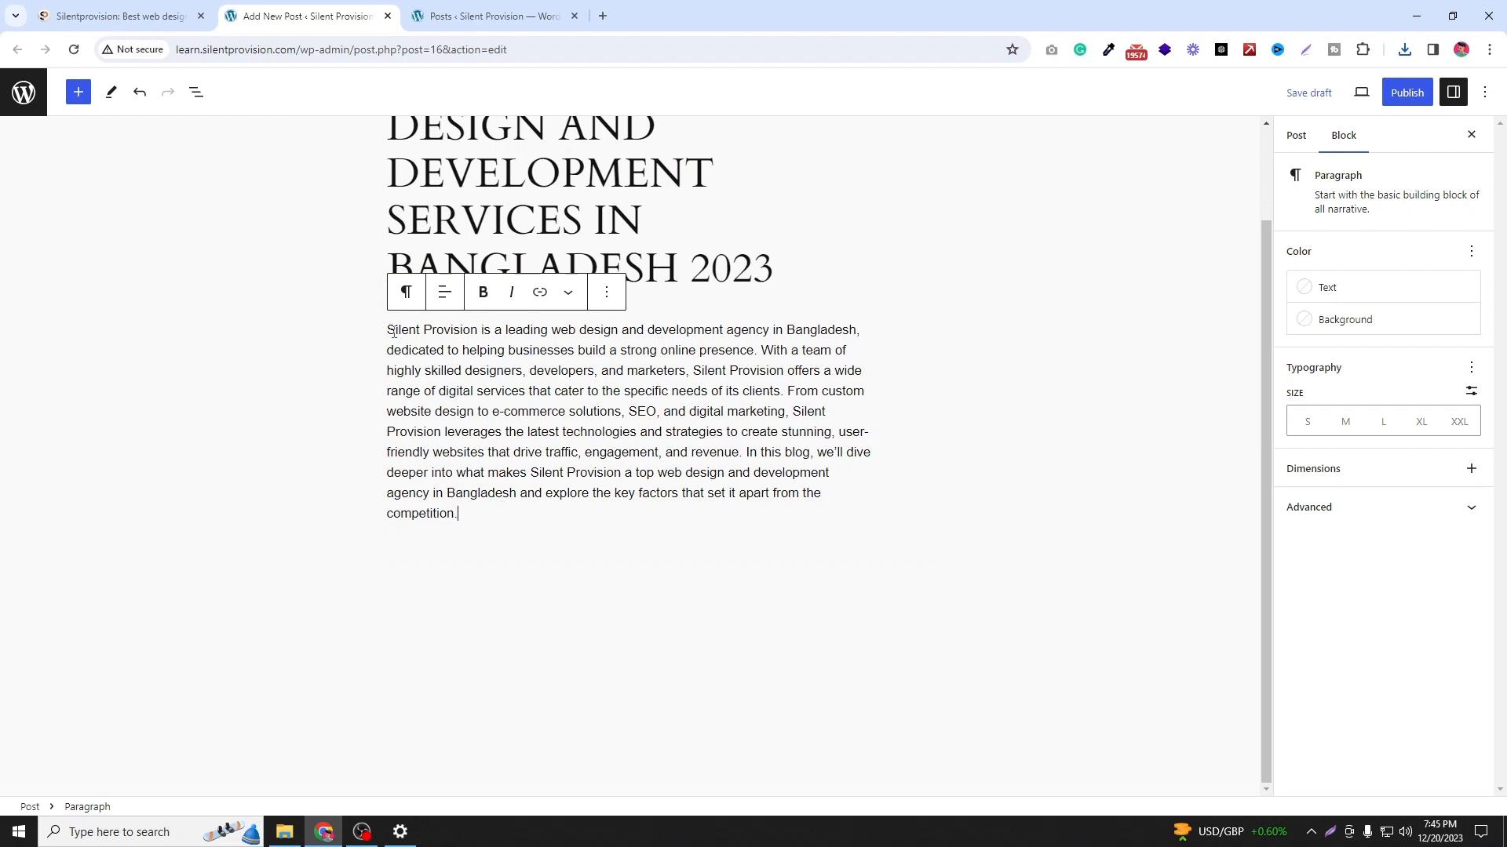
Step: Make the words "Silent Provision" at the start of the introductory paragraph bold
{"action": "left_click_drag", "start_coordinate": [388, 331], "coordinate": [477, 338]}
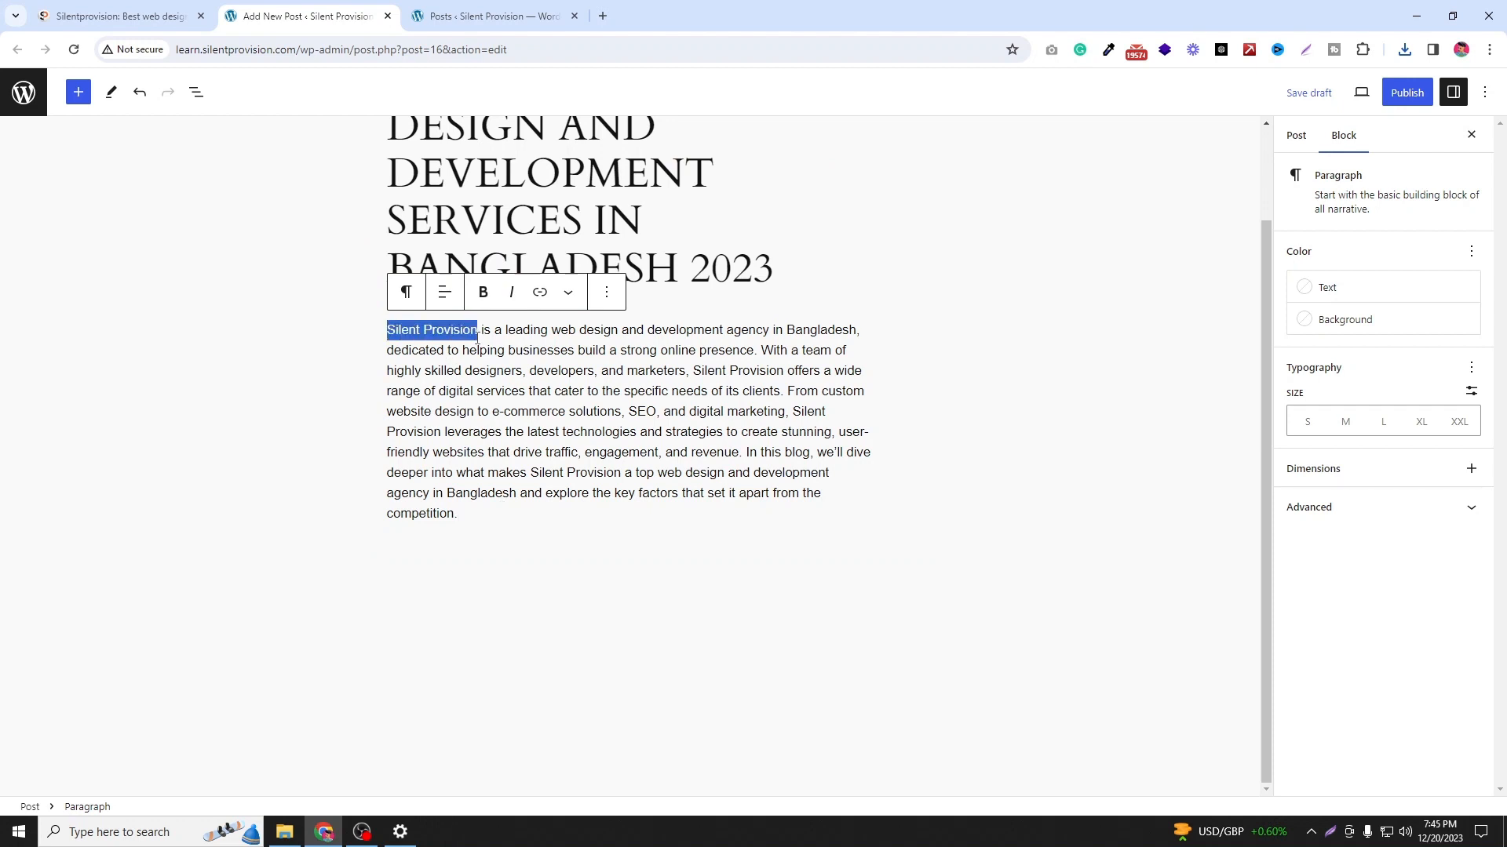
{"action": "left_click", "coordinate": [483, 294]}
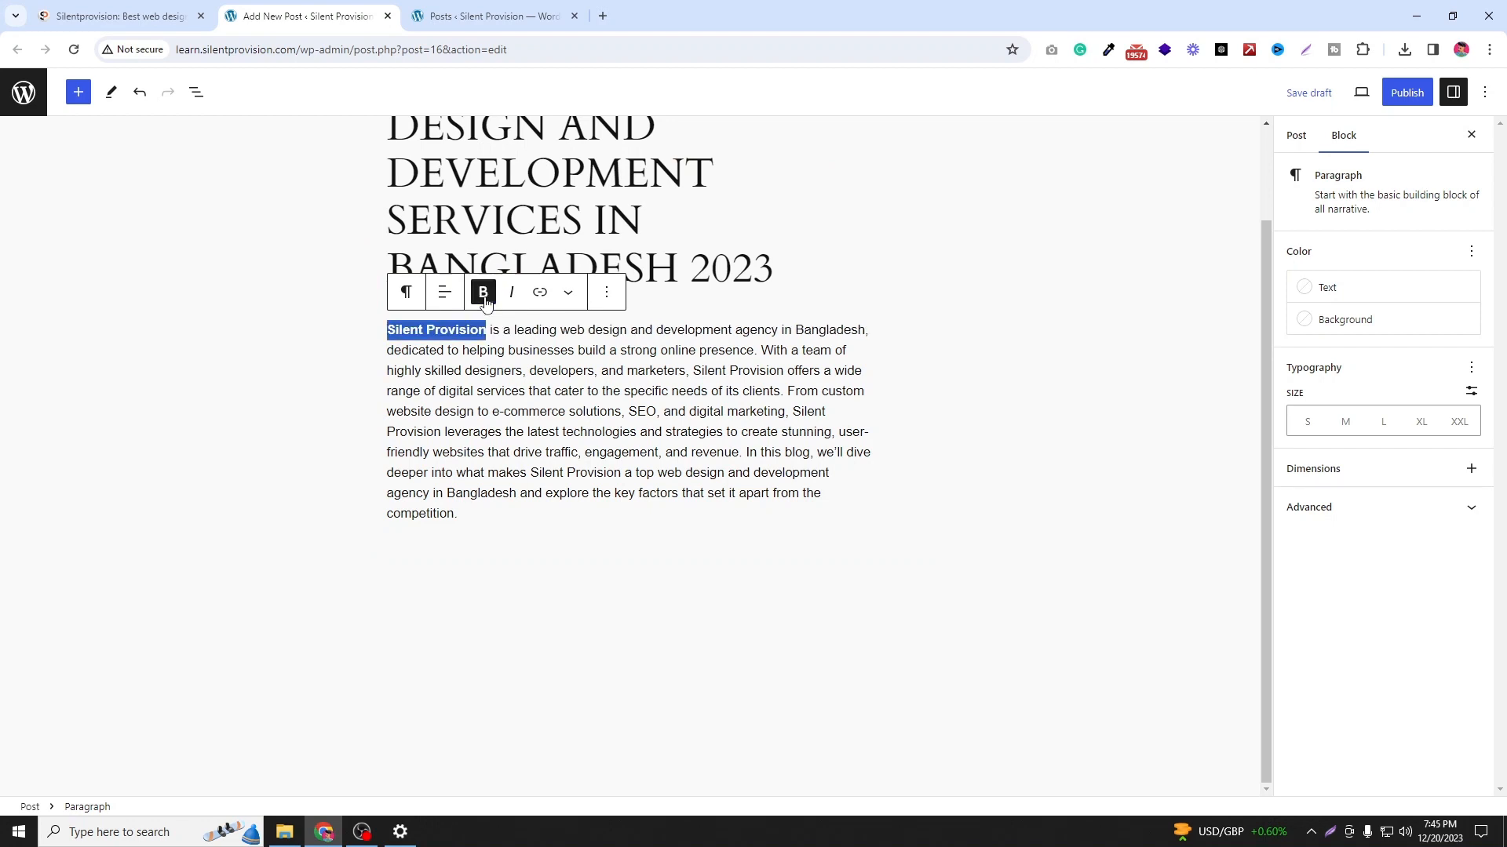
{"action": "left_click", "coordinate": [339, 381]}
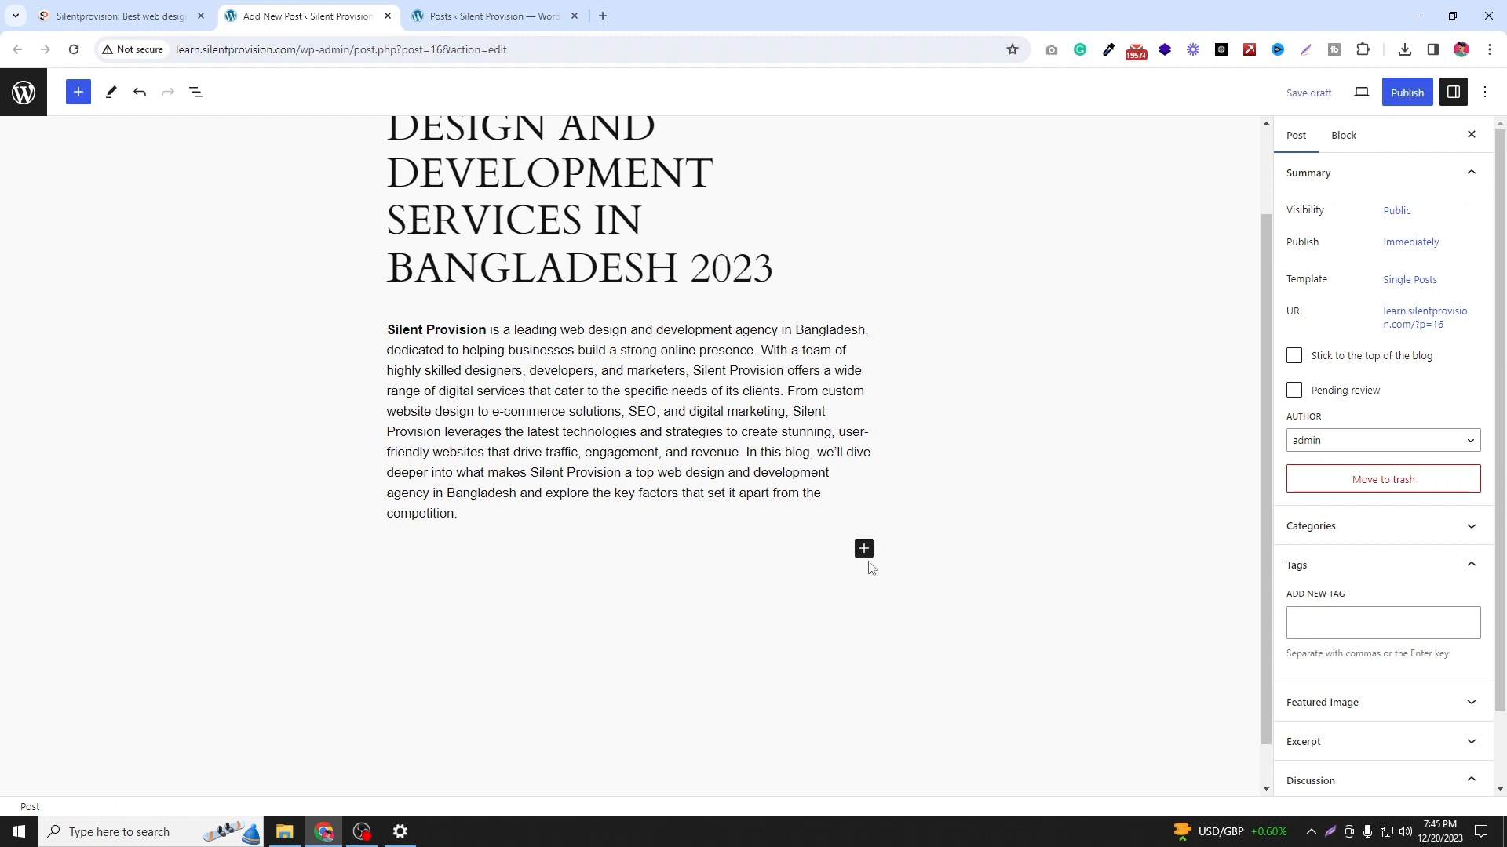
Step: Copy the heading "Welcome to the Best web design and development agency in Bangladesh" from the source article
{"action": "left_click", "coordinate": [149, 11]}
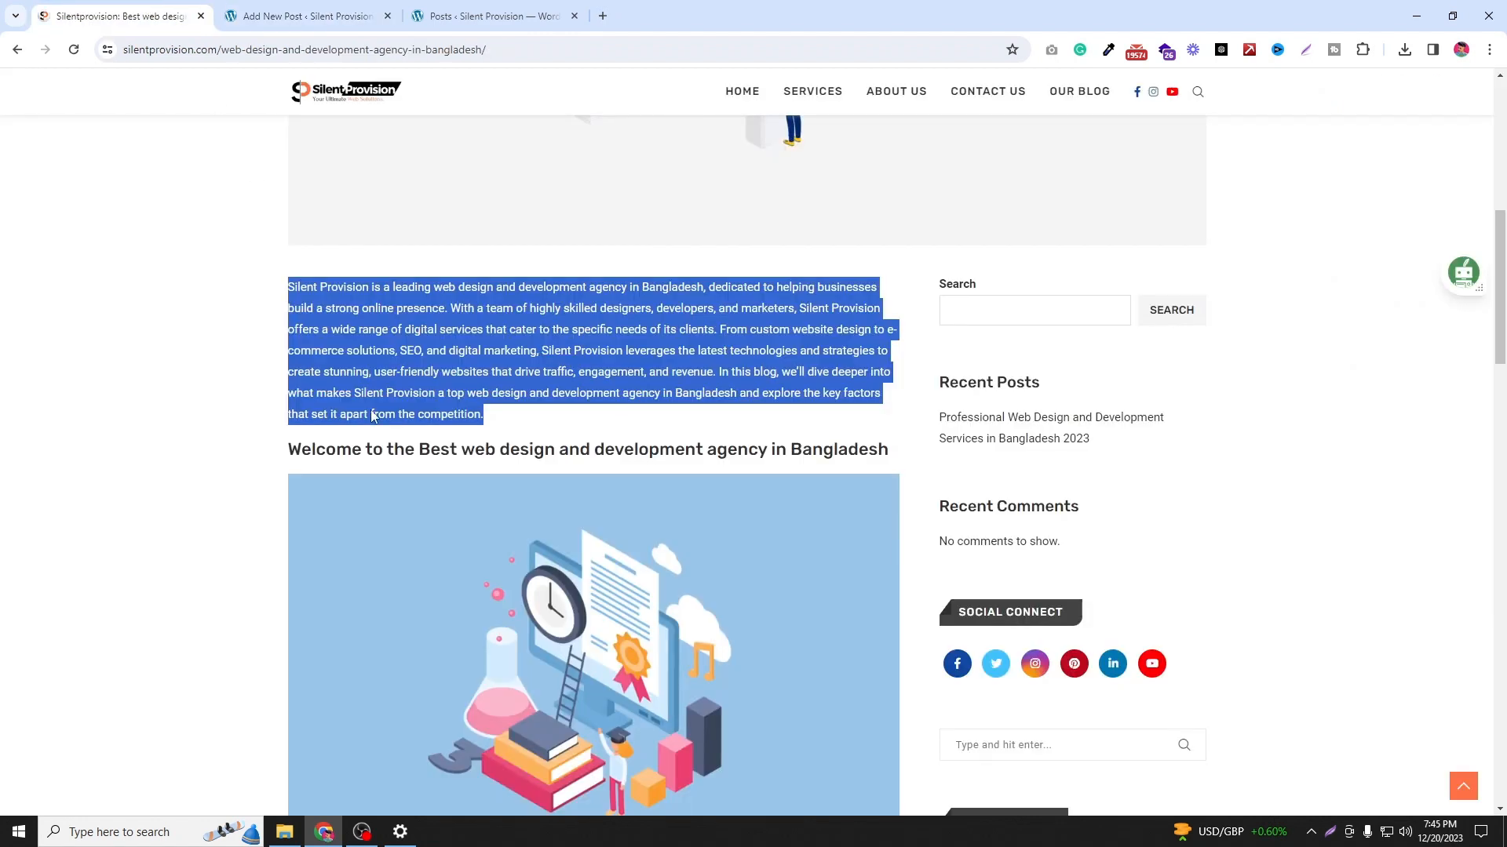
{"action": "left_click", "coordinate": [270, 459]}
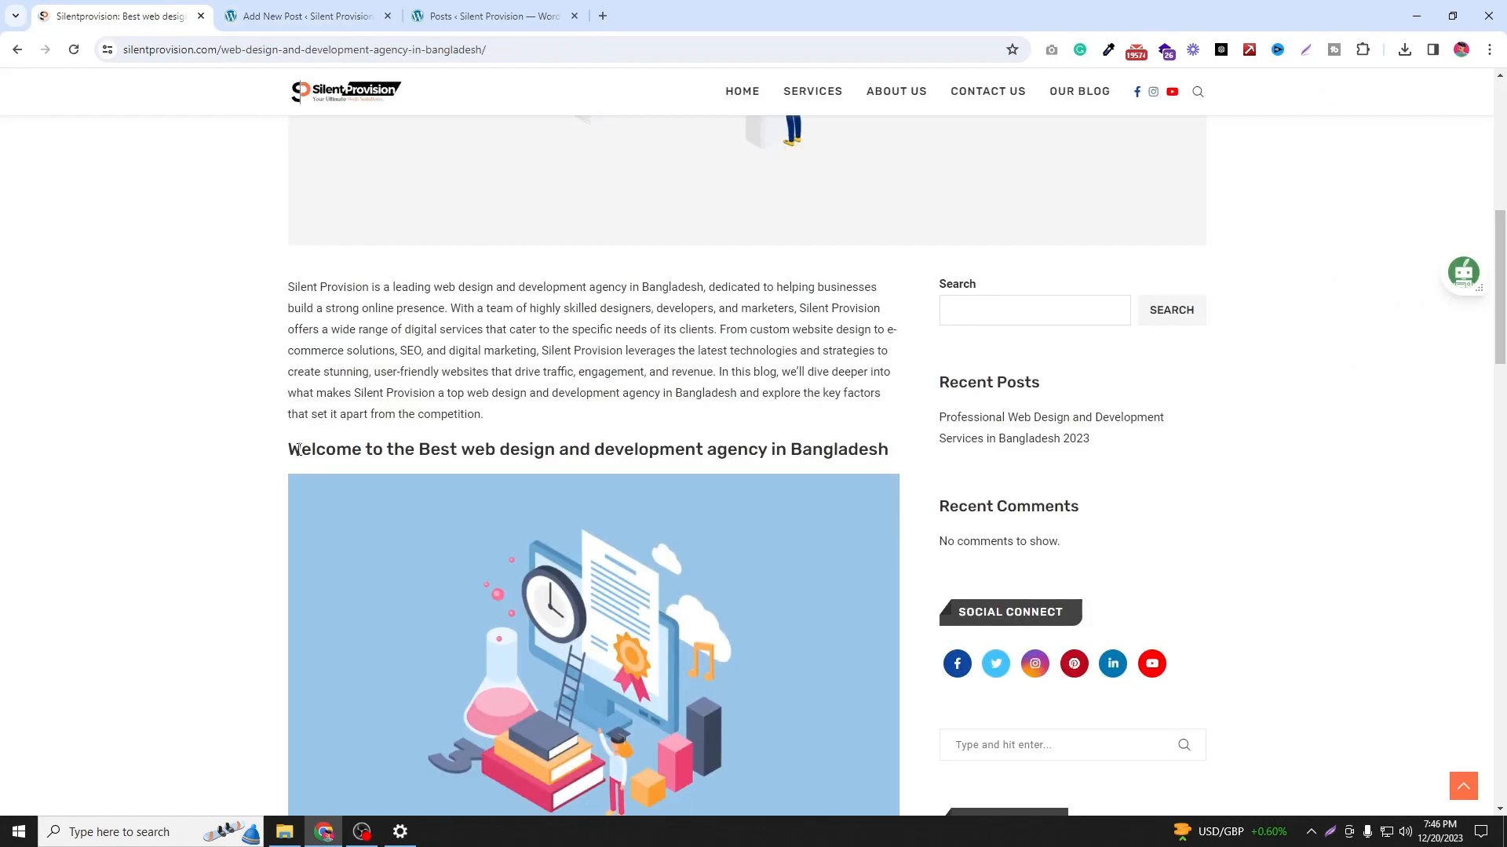
{"action": "left_click_drag", "start_coordinate": [298, 450], "coordinate": [892, 463]}
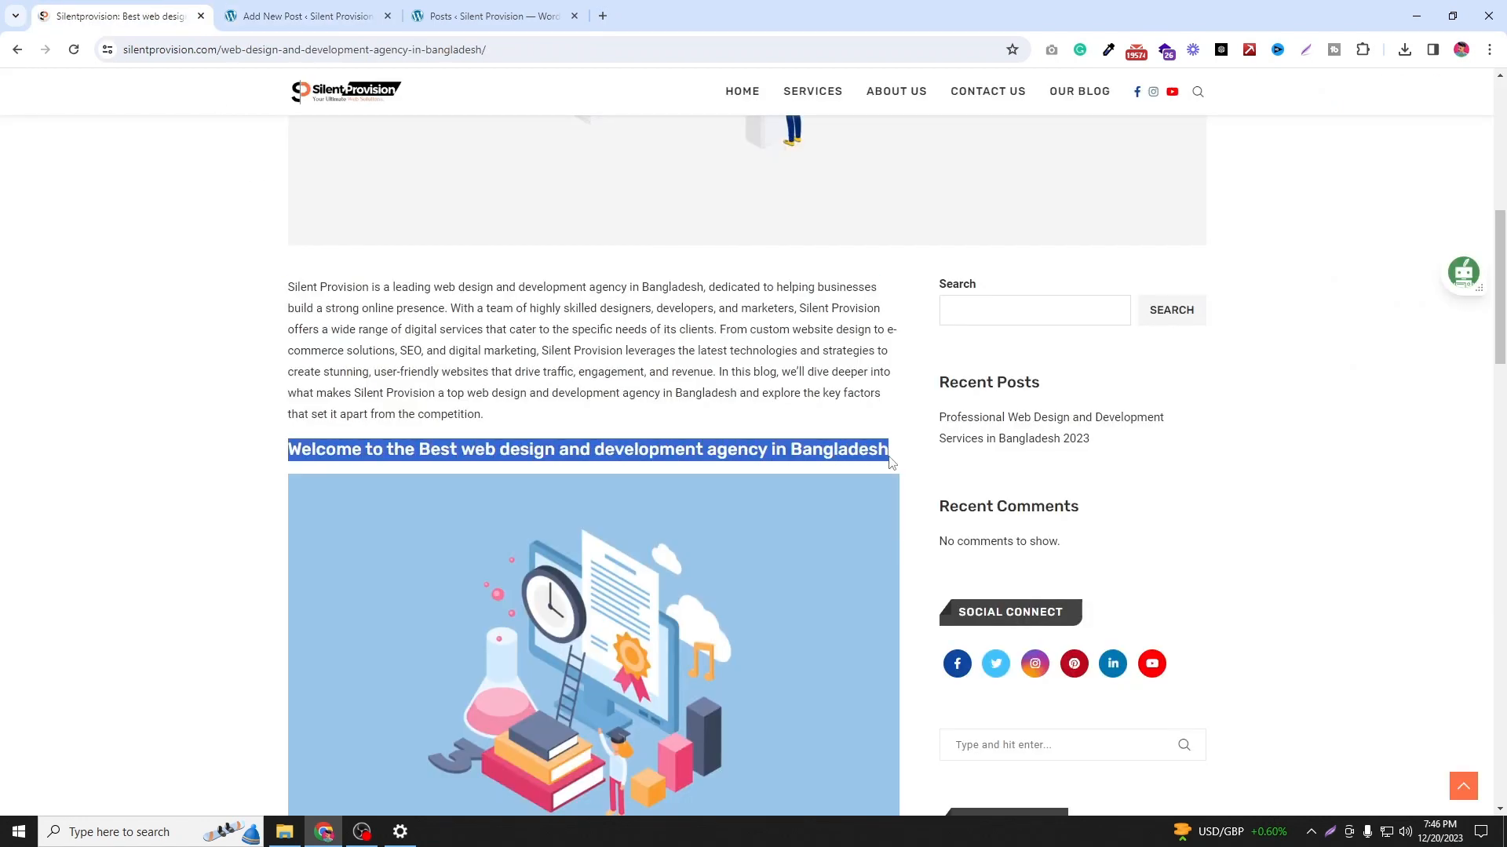
{"action": "right_click", "coordinate": [873, 457]}
{"action": "left_click", "coordinate": [893, 473]}
Step: Add a Heading block below the post's introductory paragraph and fill it with the source article's "Welcome to the Best web design" heading
{"action": "left_click", "coordinate": [303, 16]}
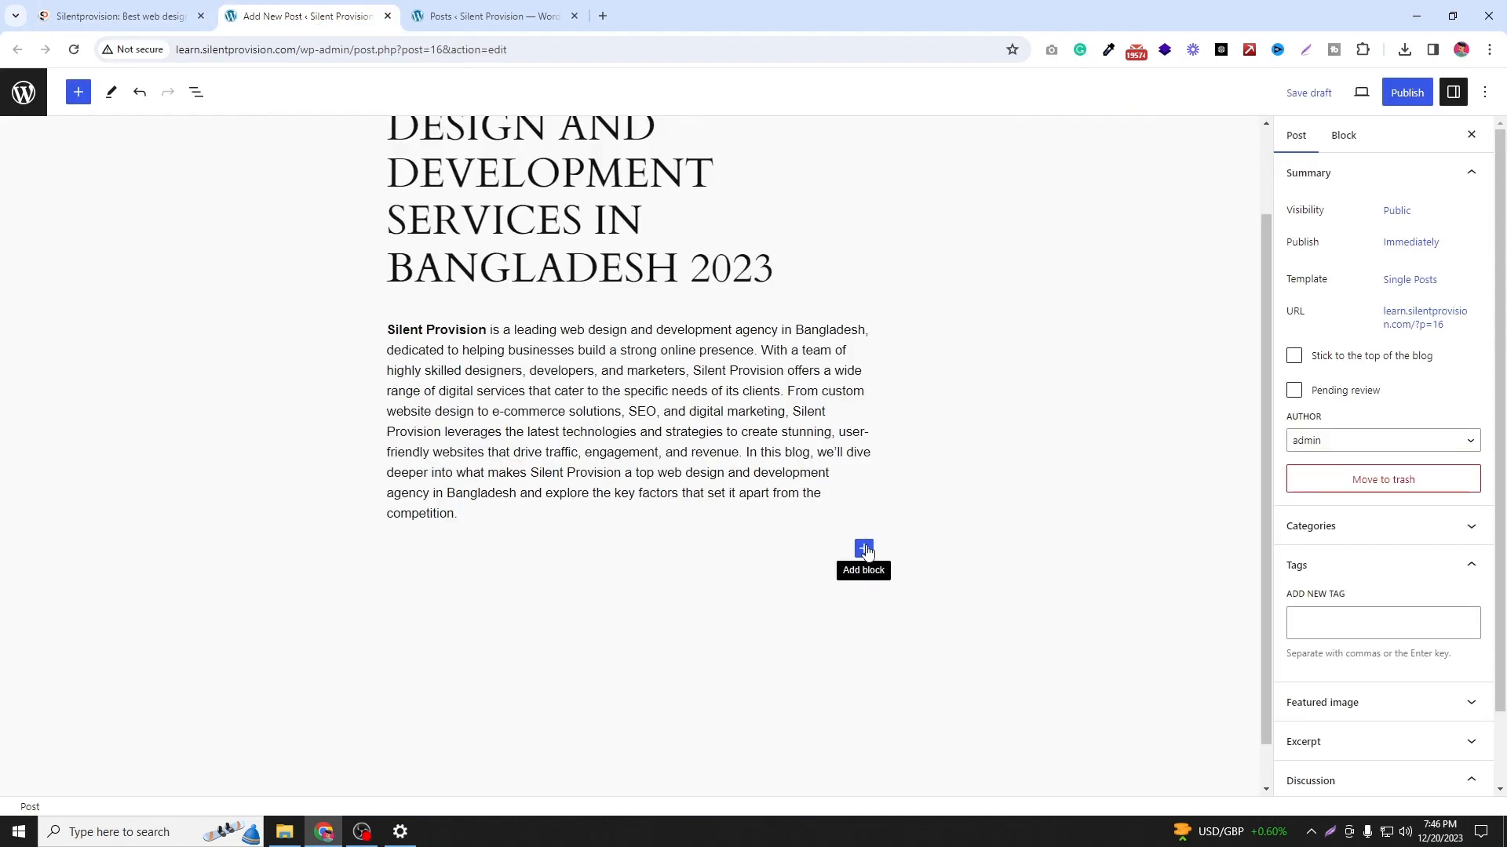
{"action": "left_click", "coordinate": [863, 550]}
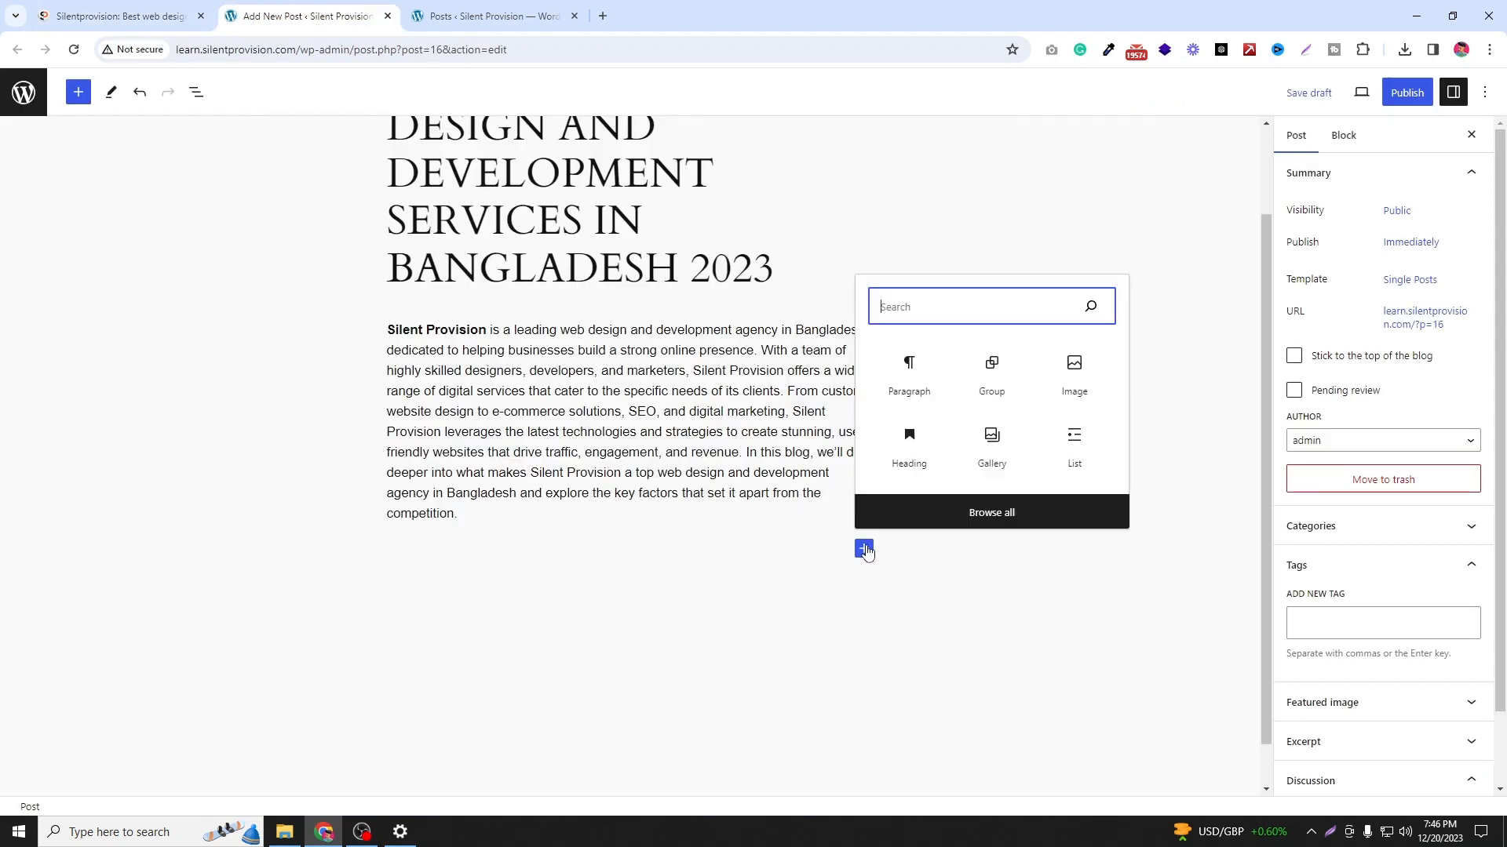
{"action": "left_click", "coordinate": [910, 443]}
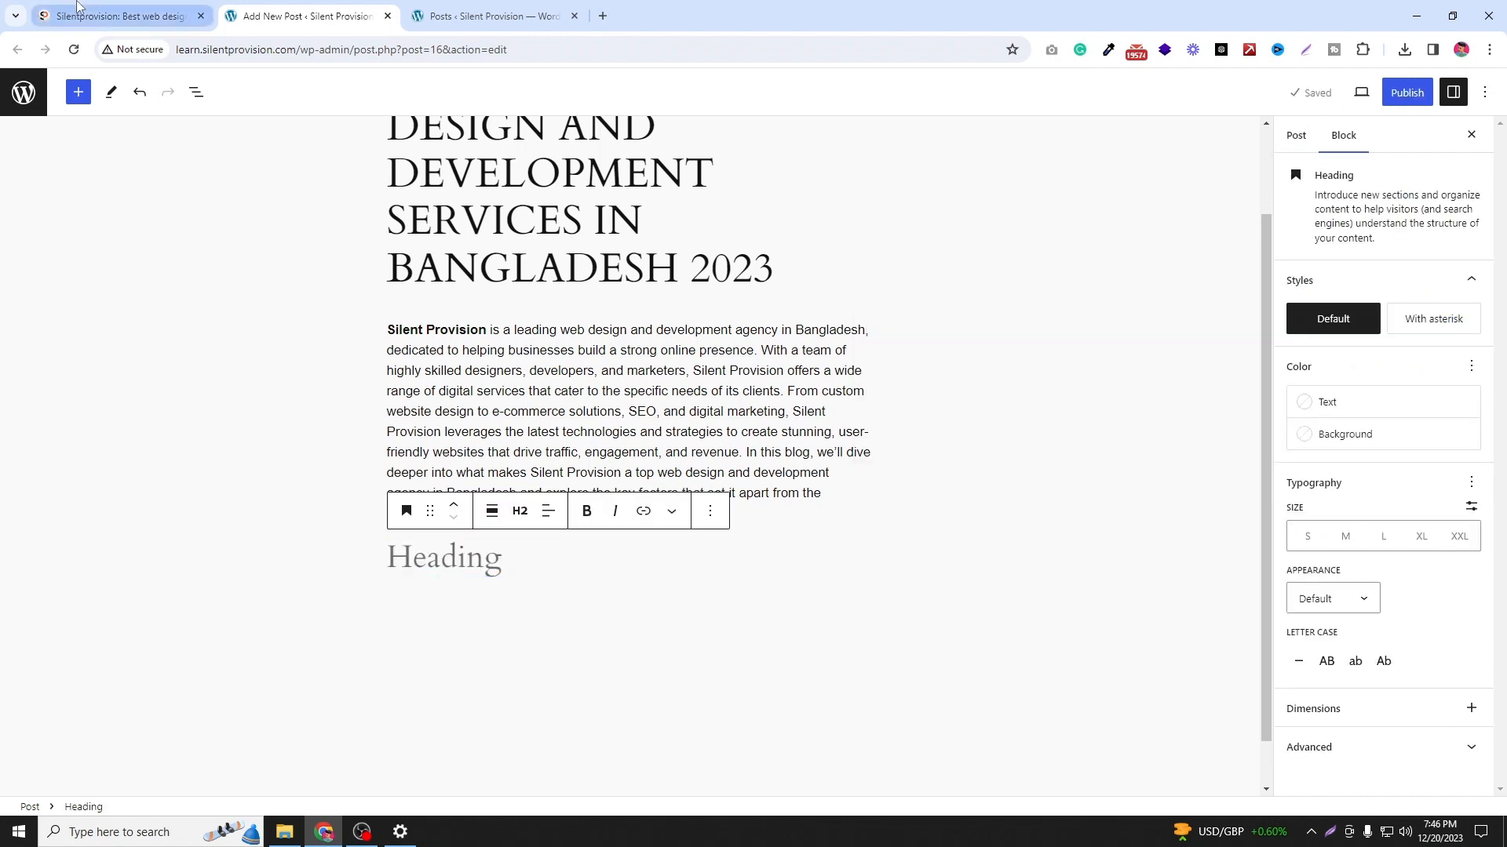
{"action": "left_click", "coordinate": [125, 16]}
{"action": "right_click", "coordinate": [512, 450]}
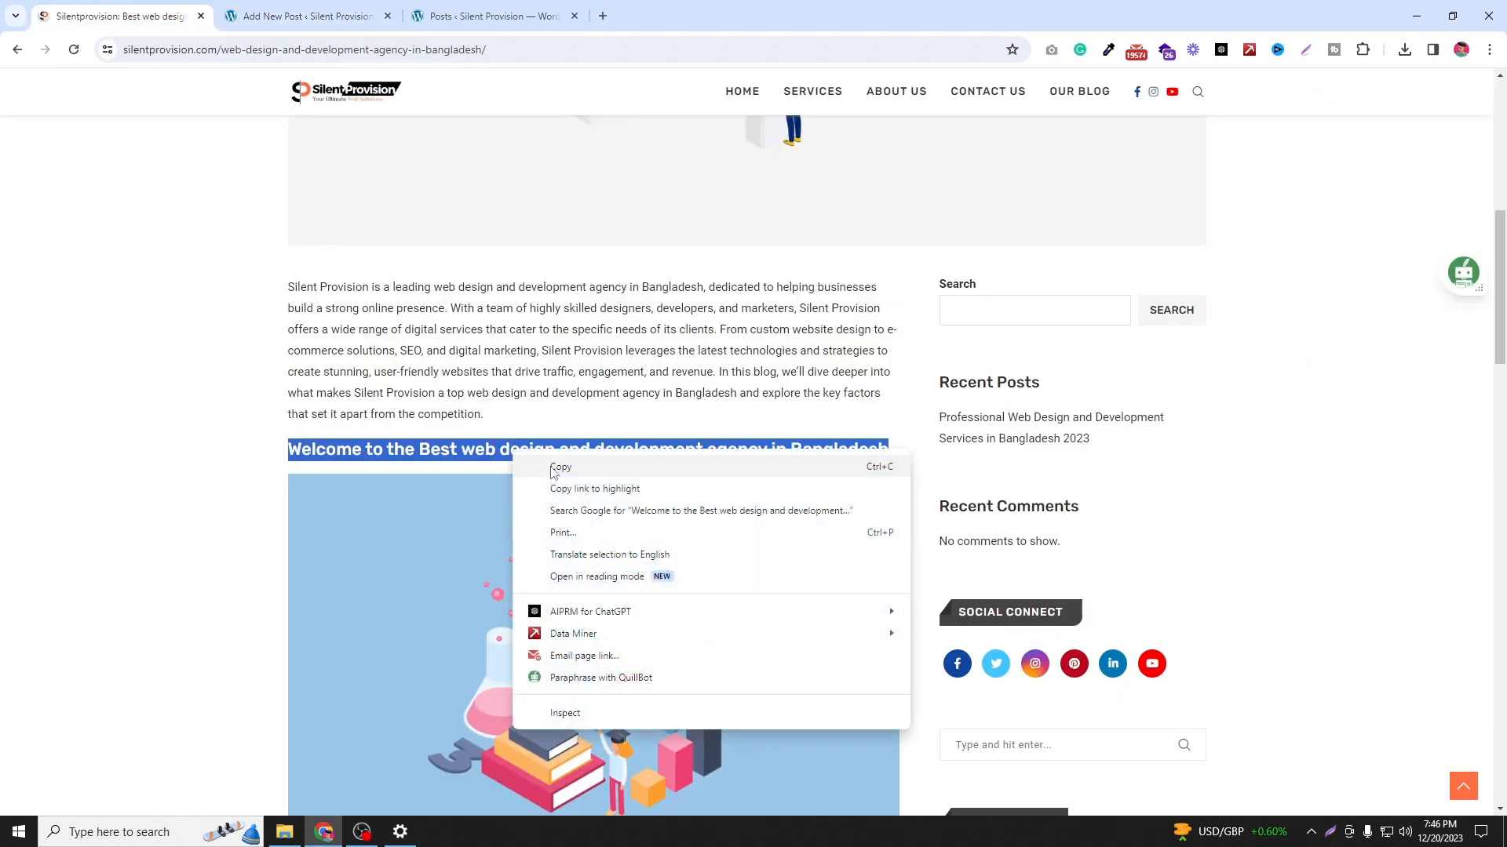
{"action": "left_click", "coordinate": [556, 468]}
{"action": "left_click", "coordinate": [306, 15]}
{"action": "key", "text": "ctrl+v"}
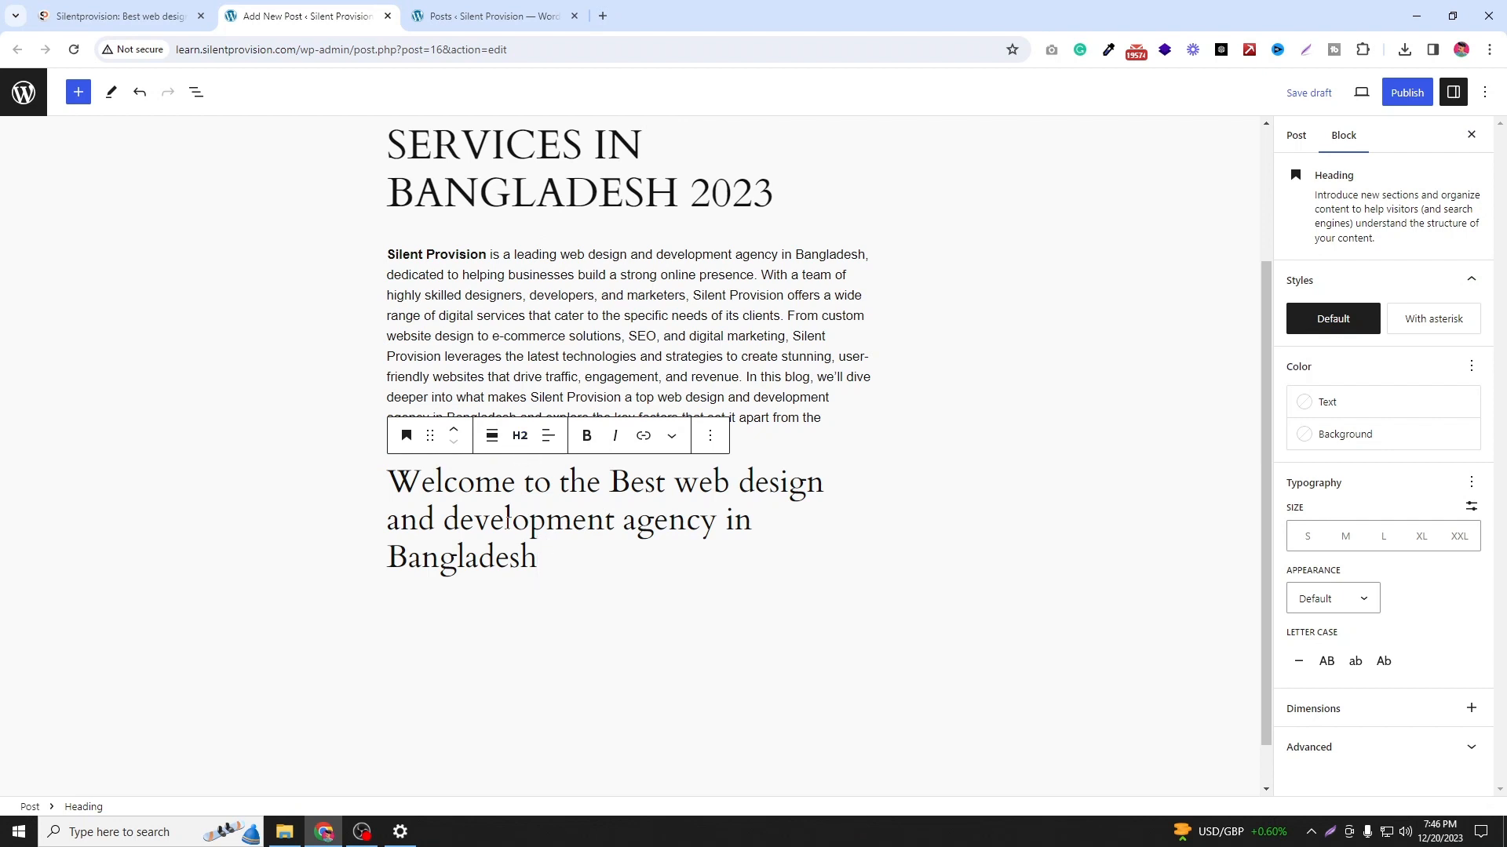
Step: Change the "Welcome to the Best web design" heading to level H3
{"action": "left_click_drag", "start_coordinate": [540, 562], "coordinate": [388, 481]}
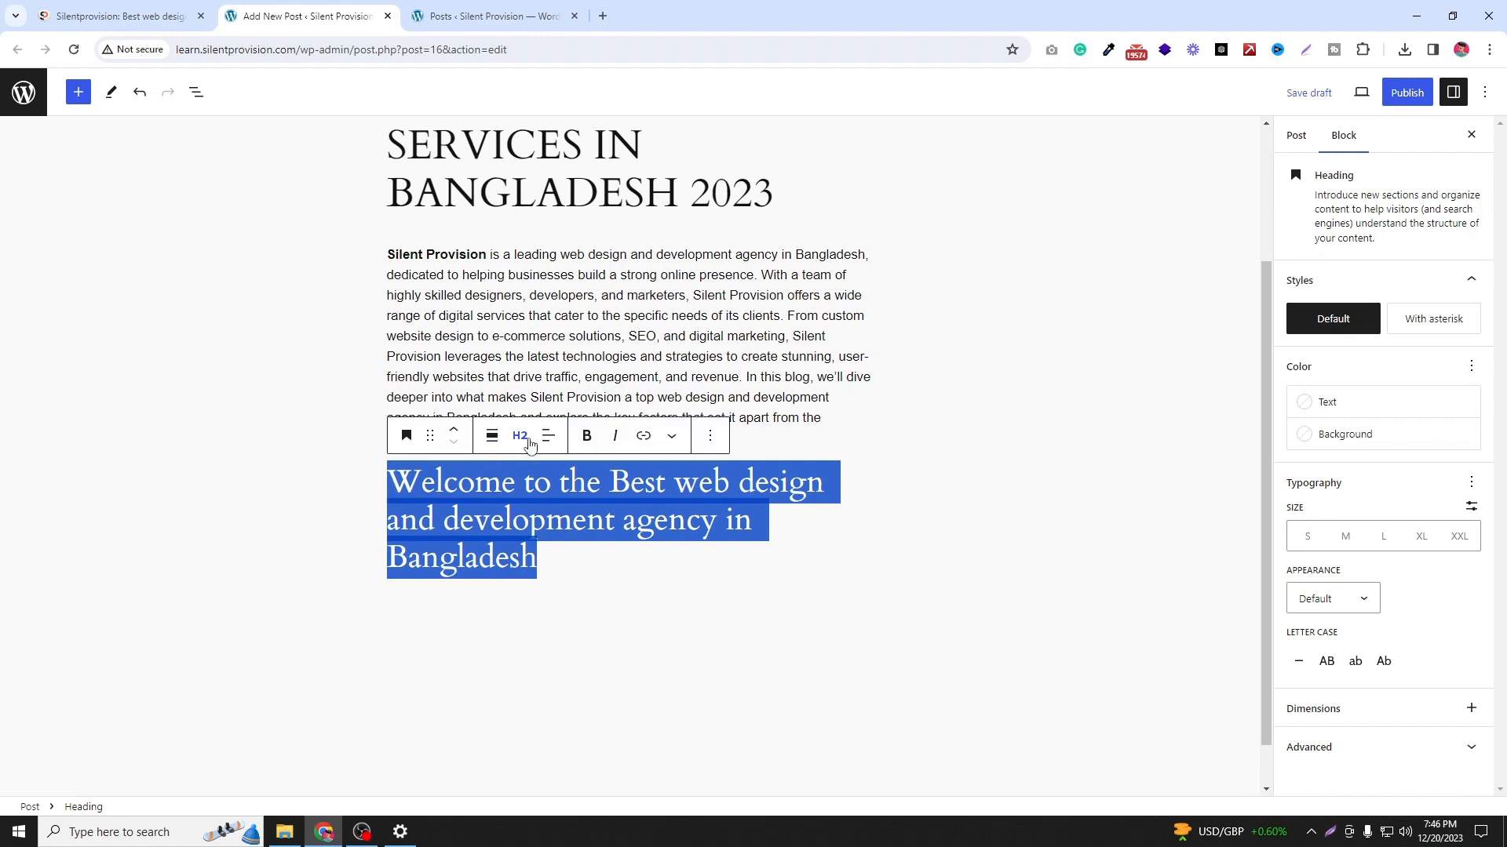
{"action": "left_click", "coordinate": [520, 436]}
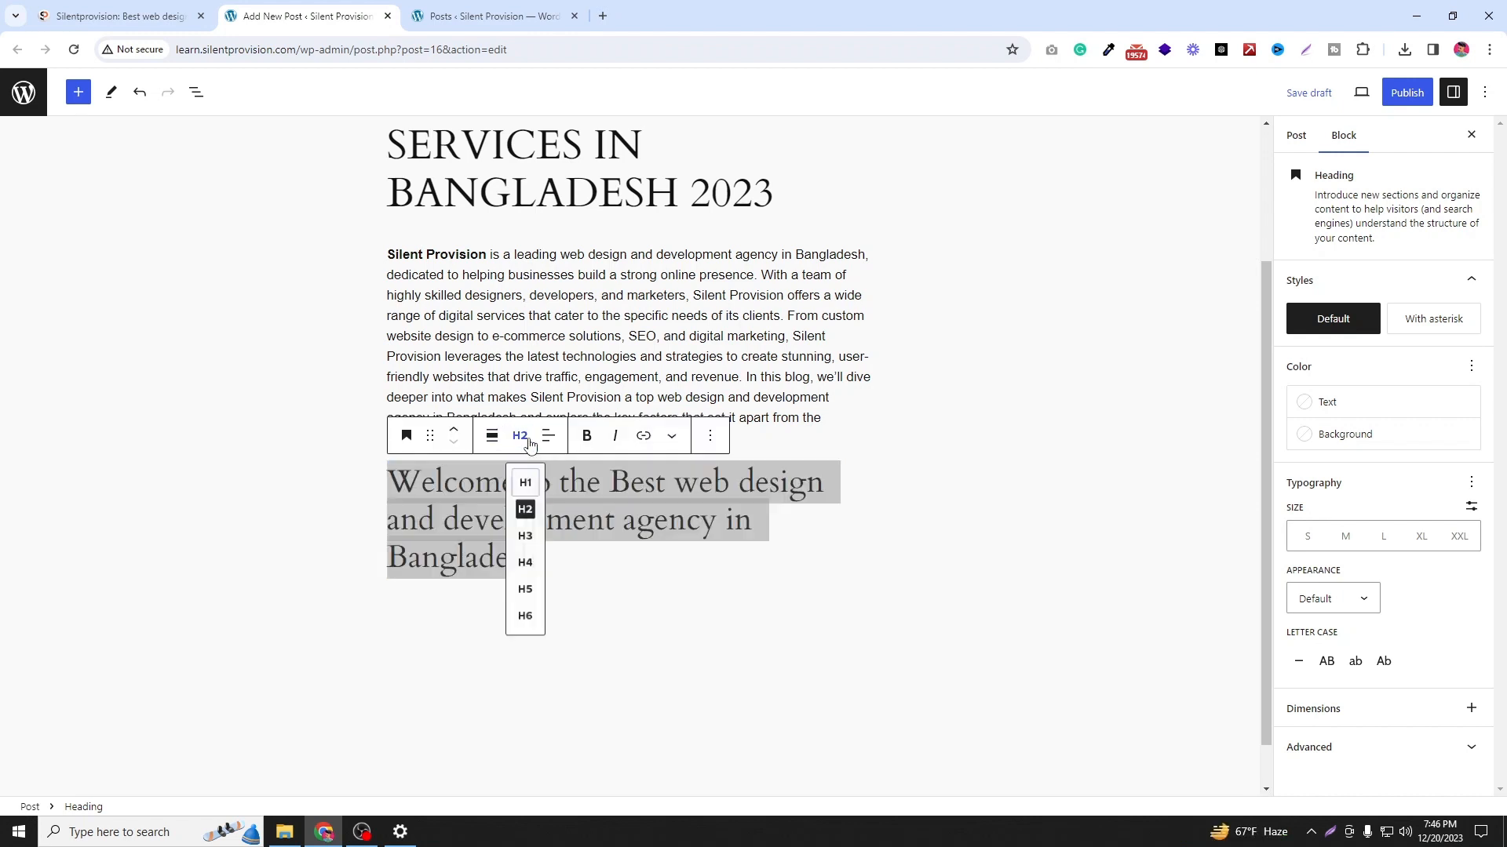
{"action": "left_click", "coordinate": [523, 540]}
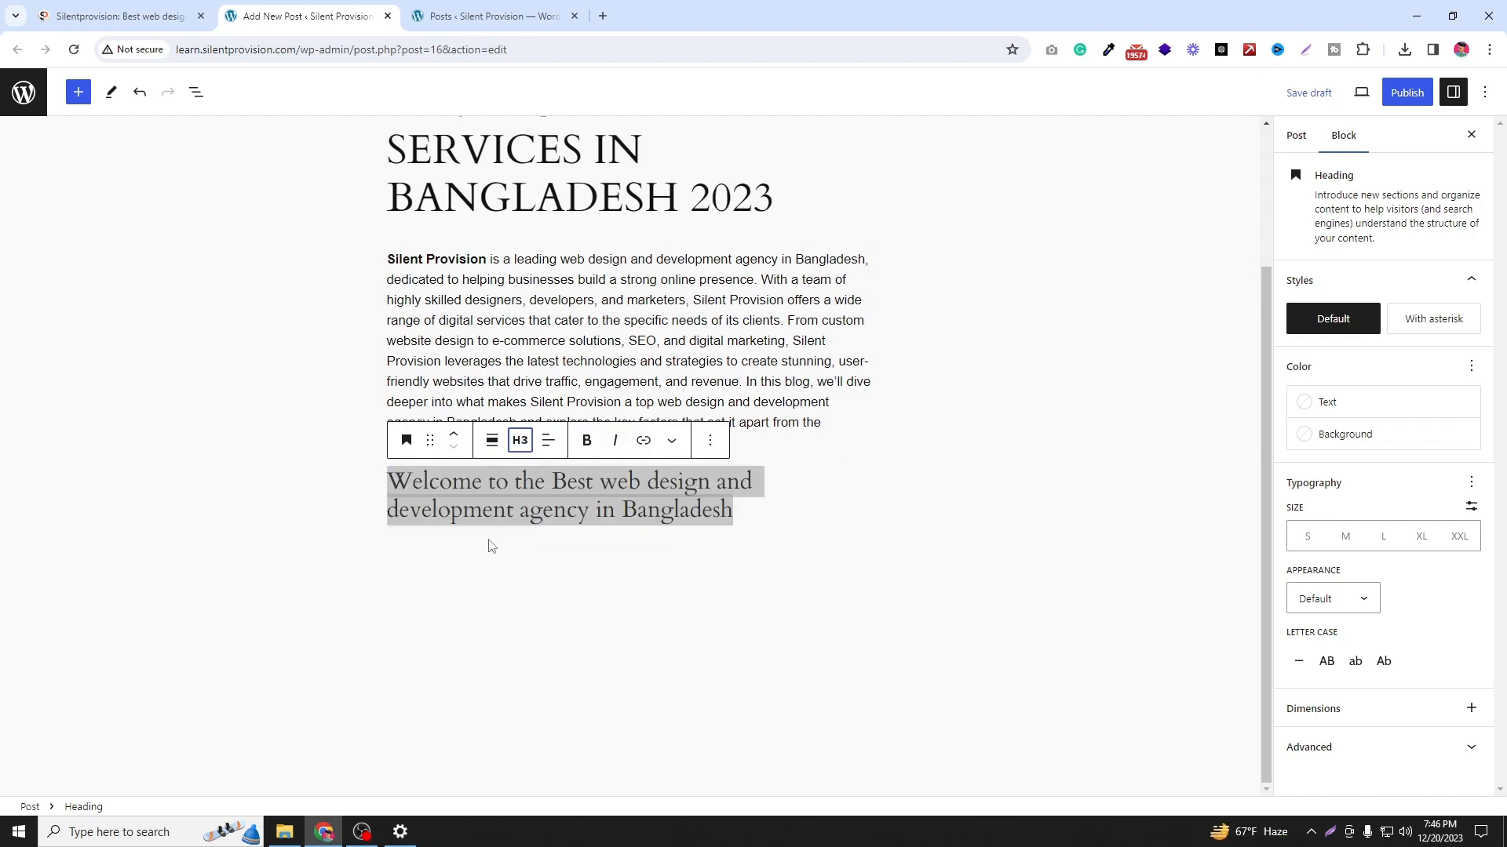
{"action": "left_click", "coordinate": [361, 511]}
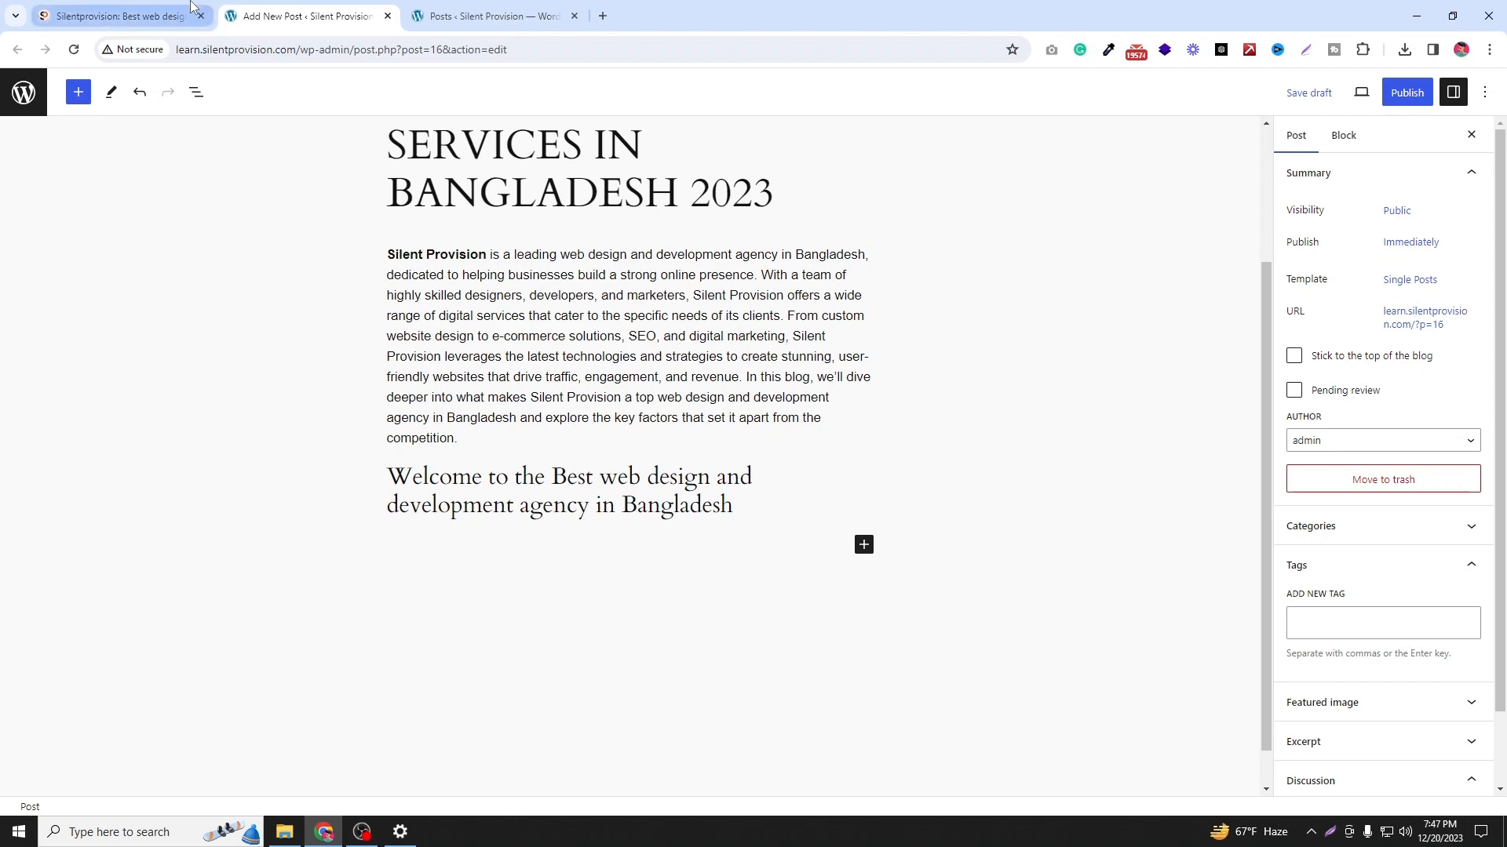
Step: Save the image below the source article's "Welcome" heading to the Downloads folder as a JPEG named "gADH"
{"action": "left_click", "coordinate": [118, 16]}
{"action": "scroll", "coordinate": [527, 592], "scroll_direction": "down", "scroll_amount": 4}
{"action": "right_click", "coordinate": [565, 395]}
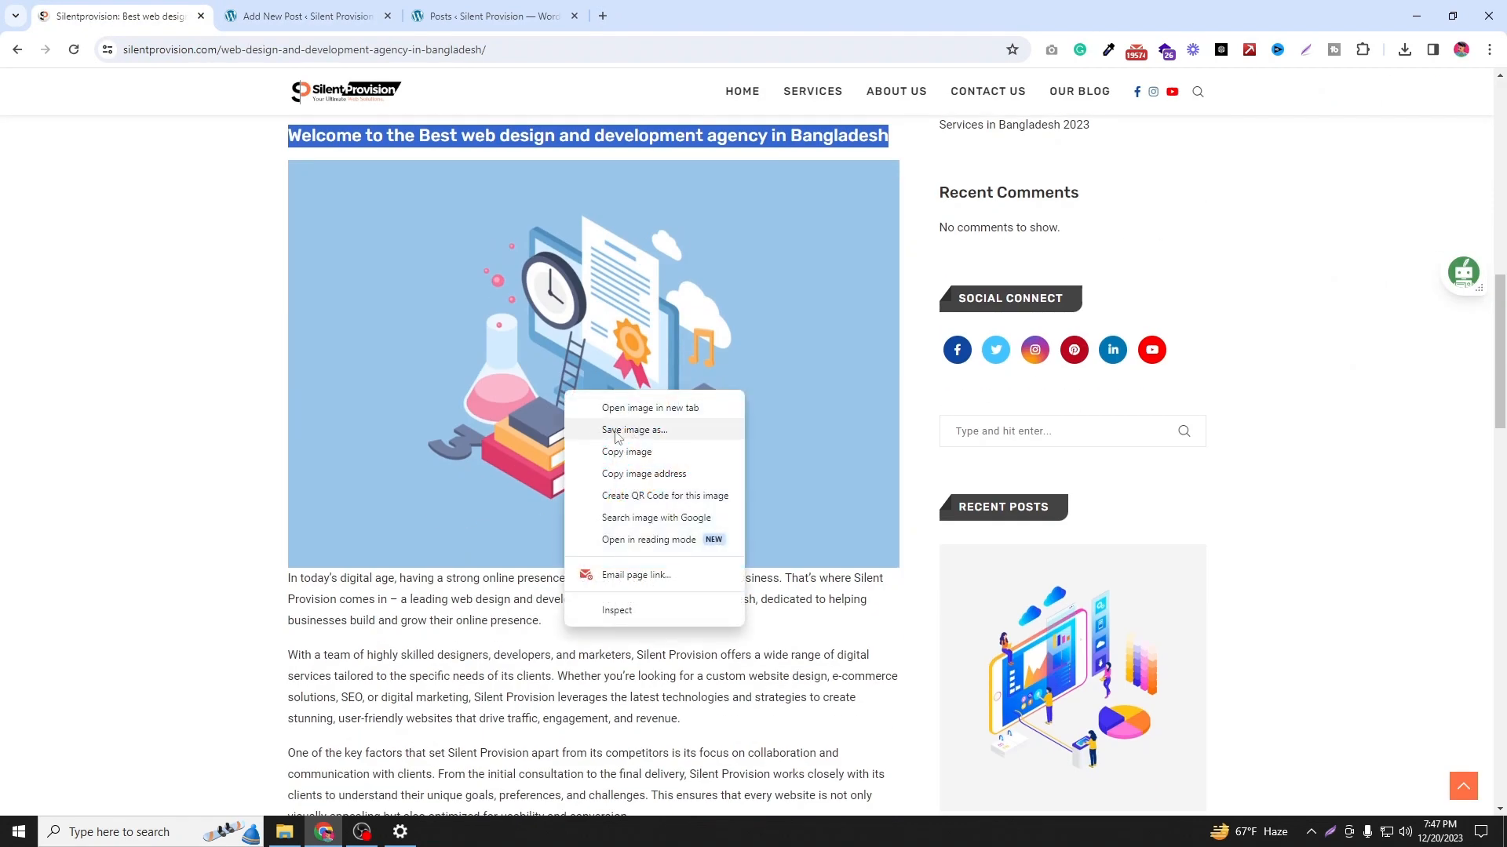
{"action": "left_click", "coordinate": [289, 327]}
{"action": "right_click", "coordinate": [592, 298]}
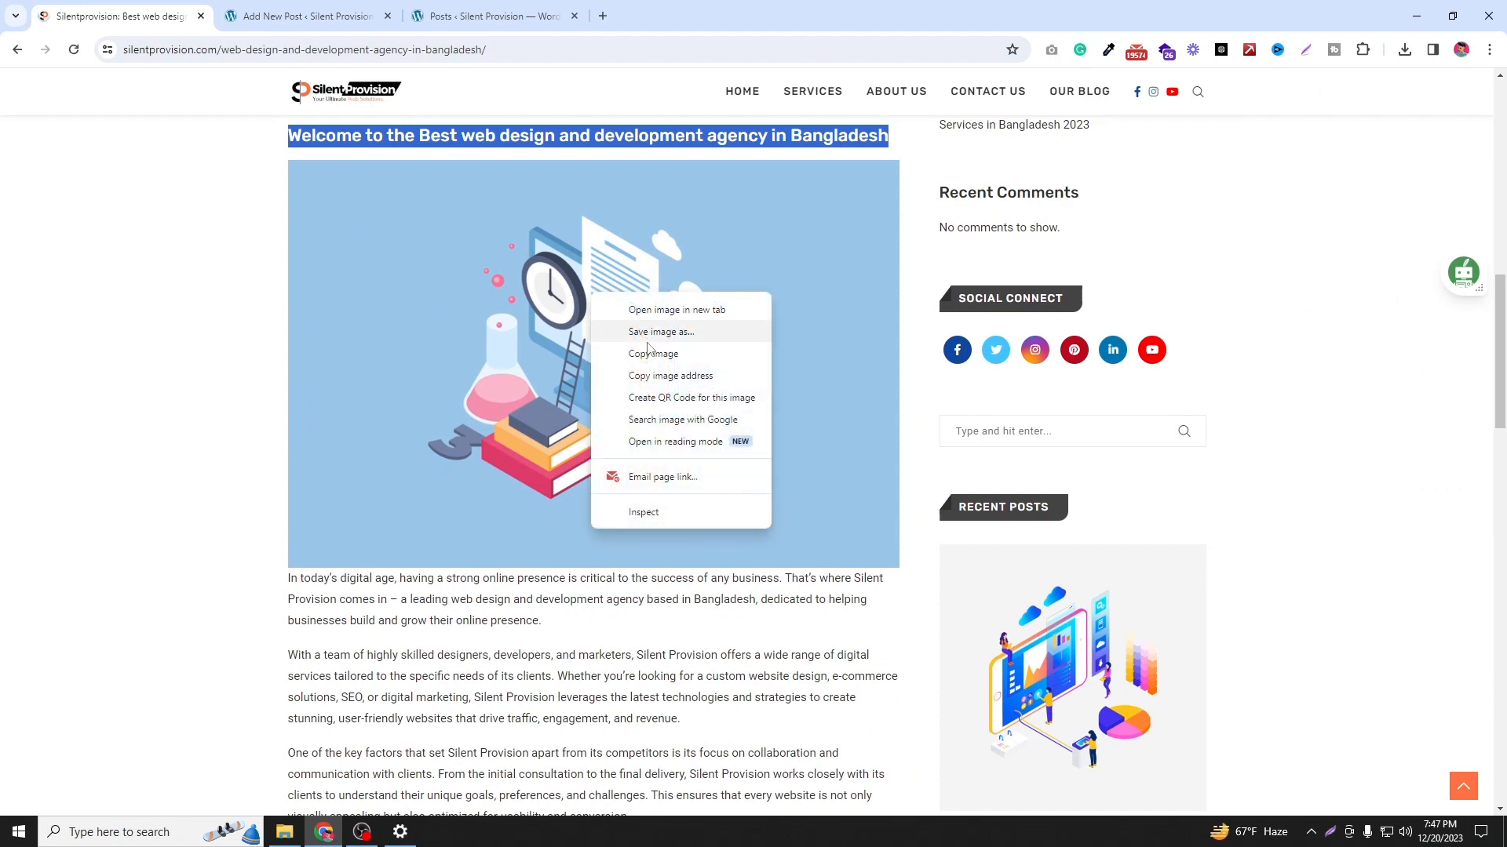
{"action": "left_click", "coordinate": [681, 331]}
{"action": "type", "text": "gADH"}
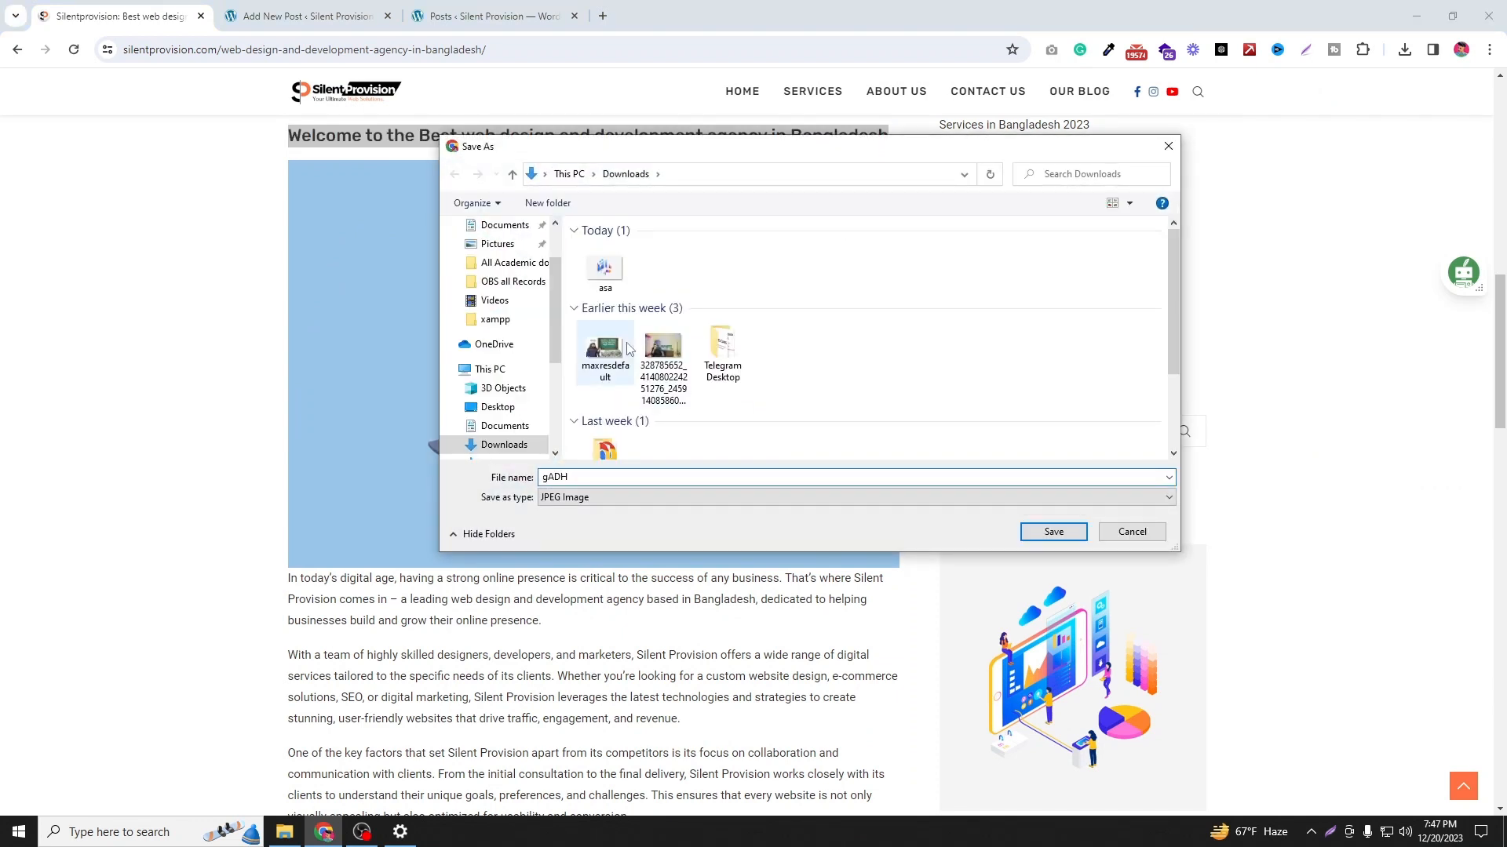
{"action": "key", "text": "Return"}
Step: Add an Image block below the H3 heading in the new post and upload the "gADH" file from Downloads into it
{"action": "left_click", "coordinate": [306, 16]}
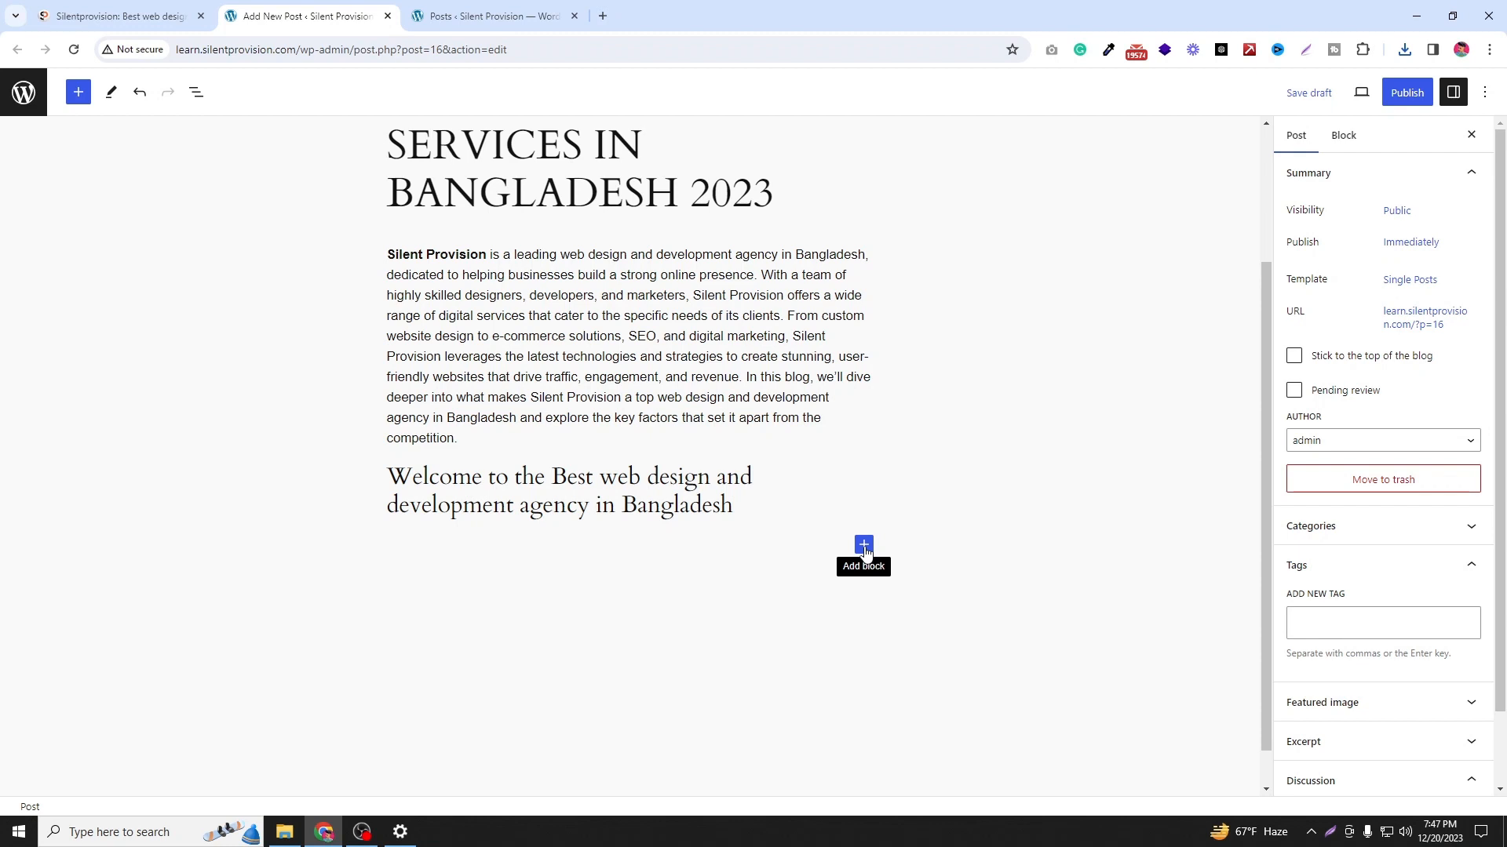
{"action": "left_click", "coordinate": [864, 547]}
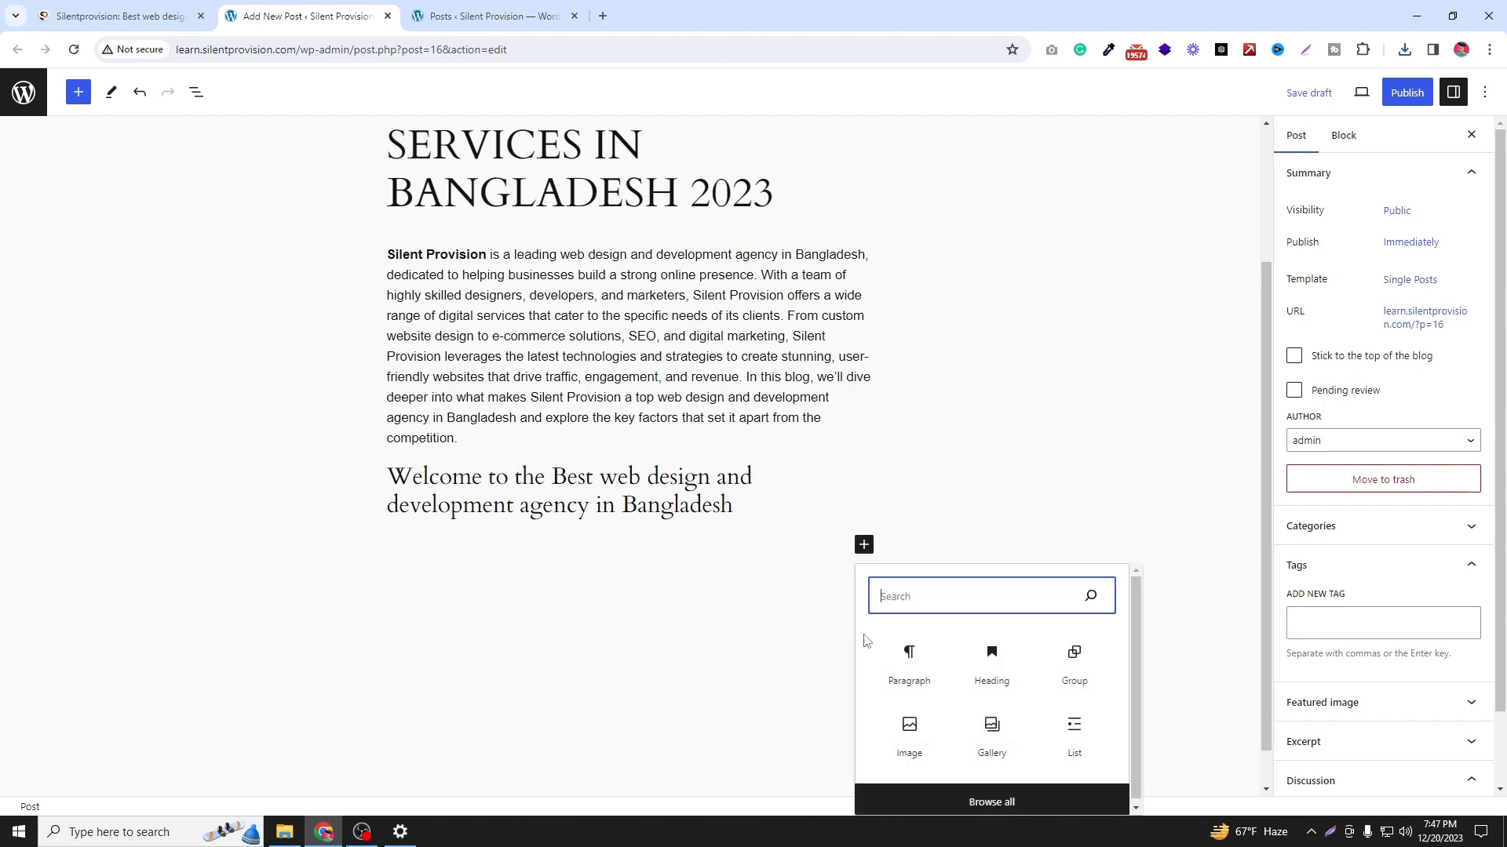
{"action": "left_click", "coordinate": [907, 734]}
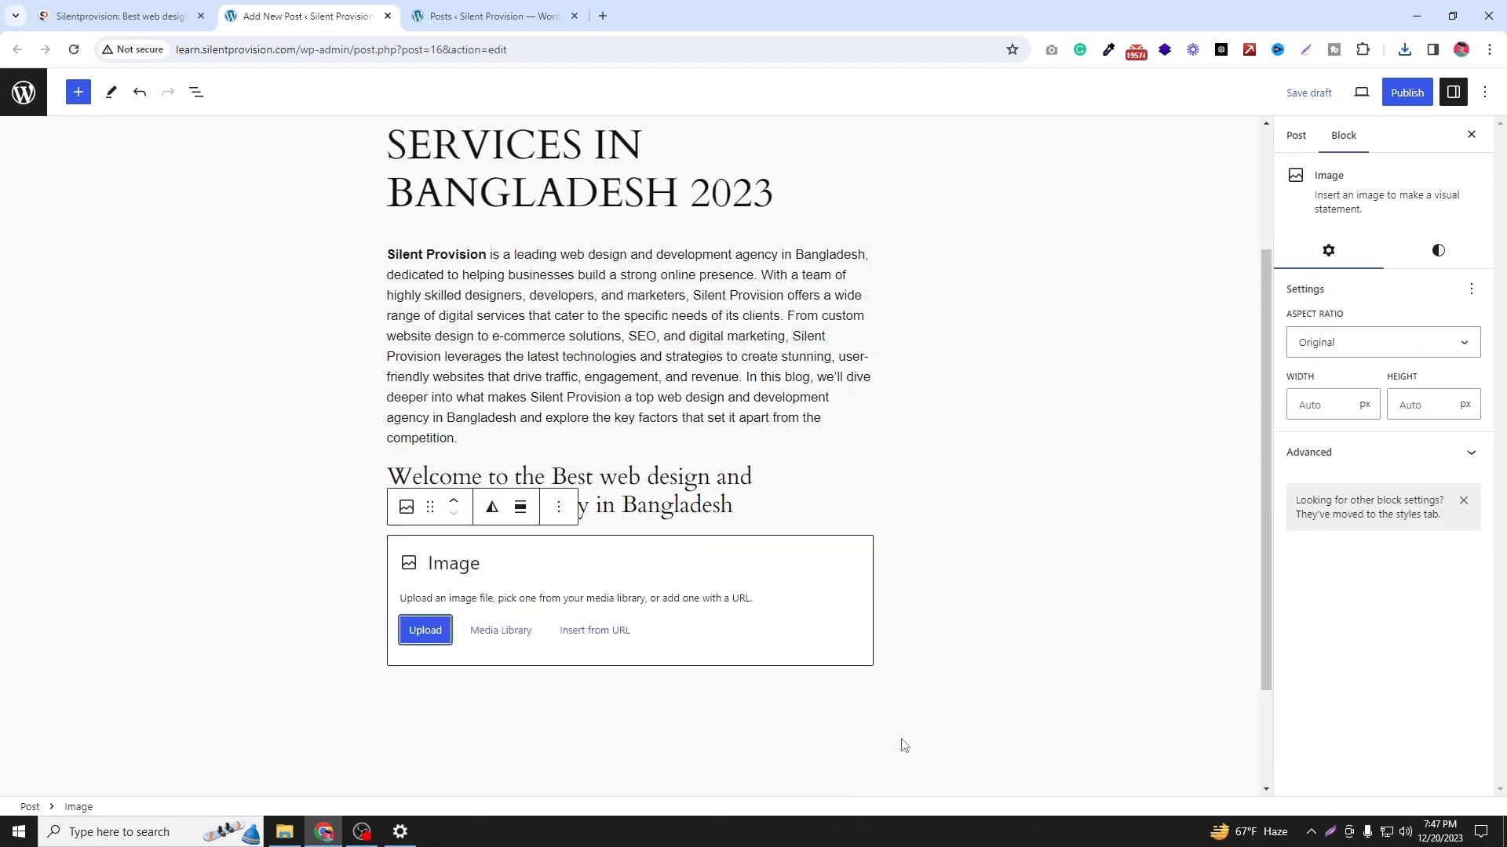
{"action": "left_click", "coordinate": [417, 632]}
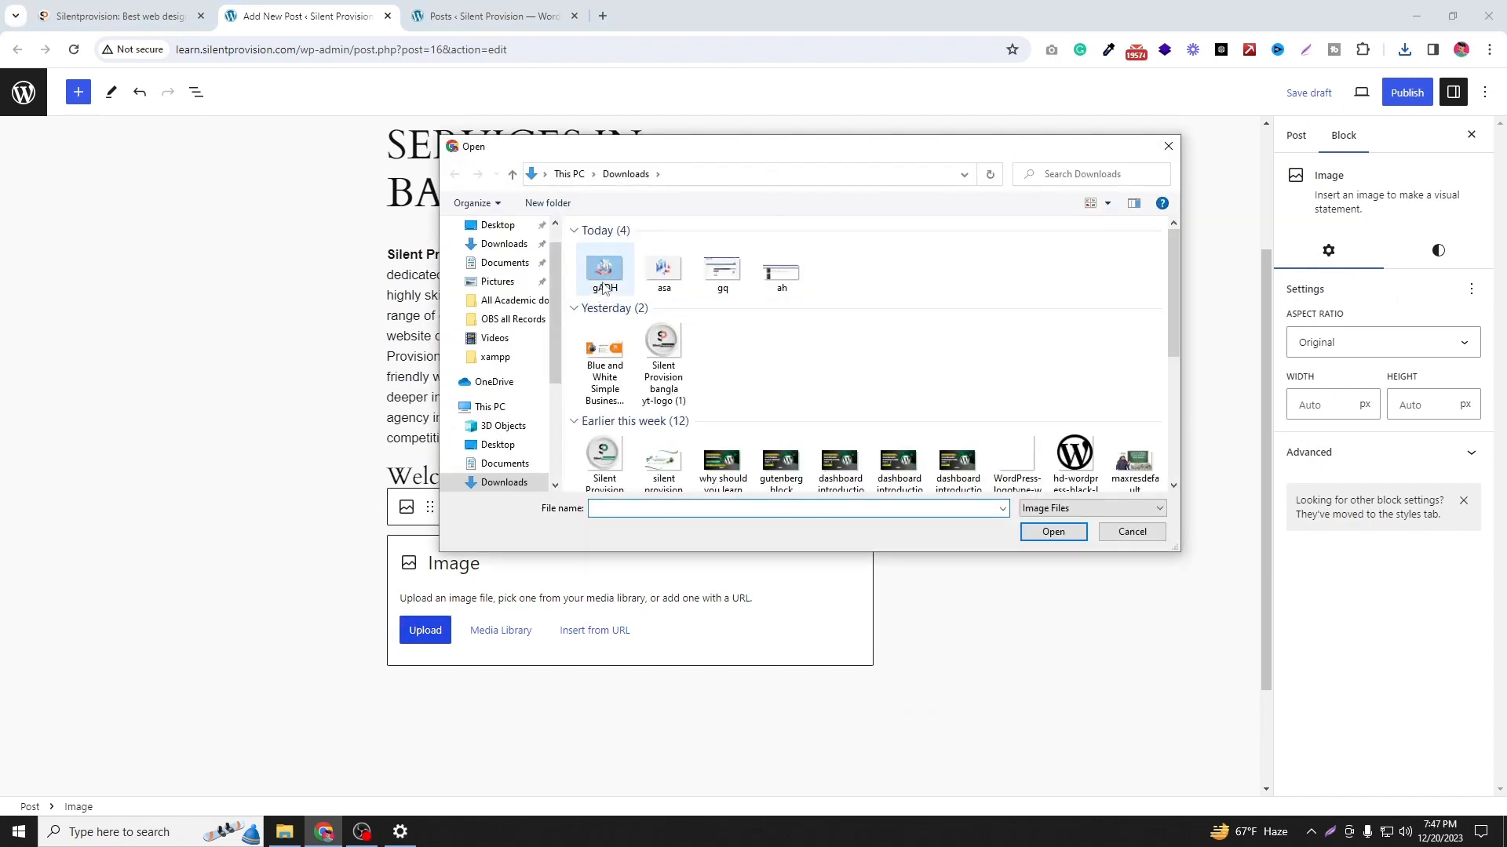
{"action": "left_click", "coordinate": [604, 287]}
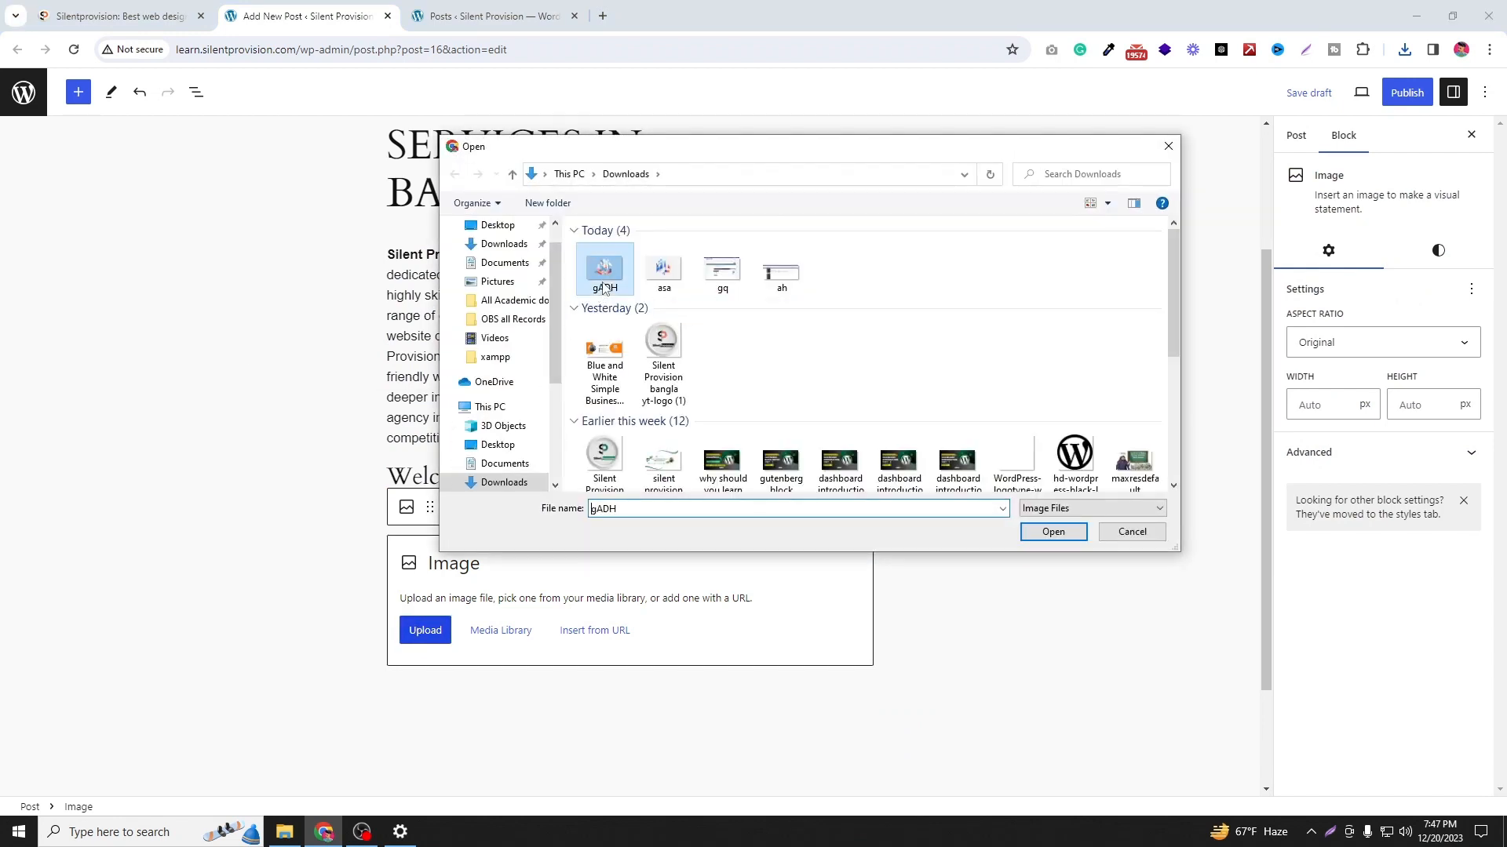
{"action": "left_click", "coordinate": [1053, 532]}
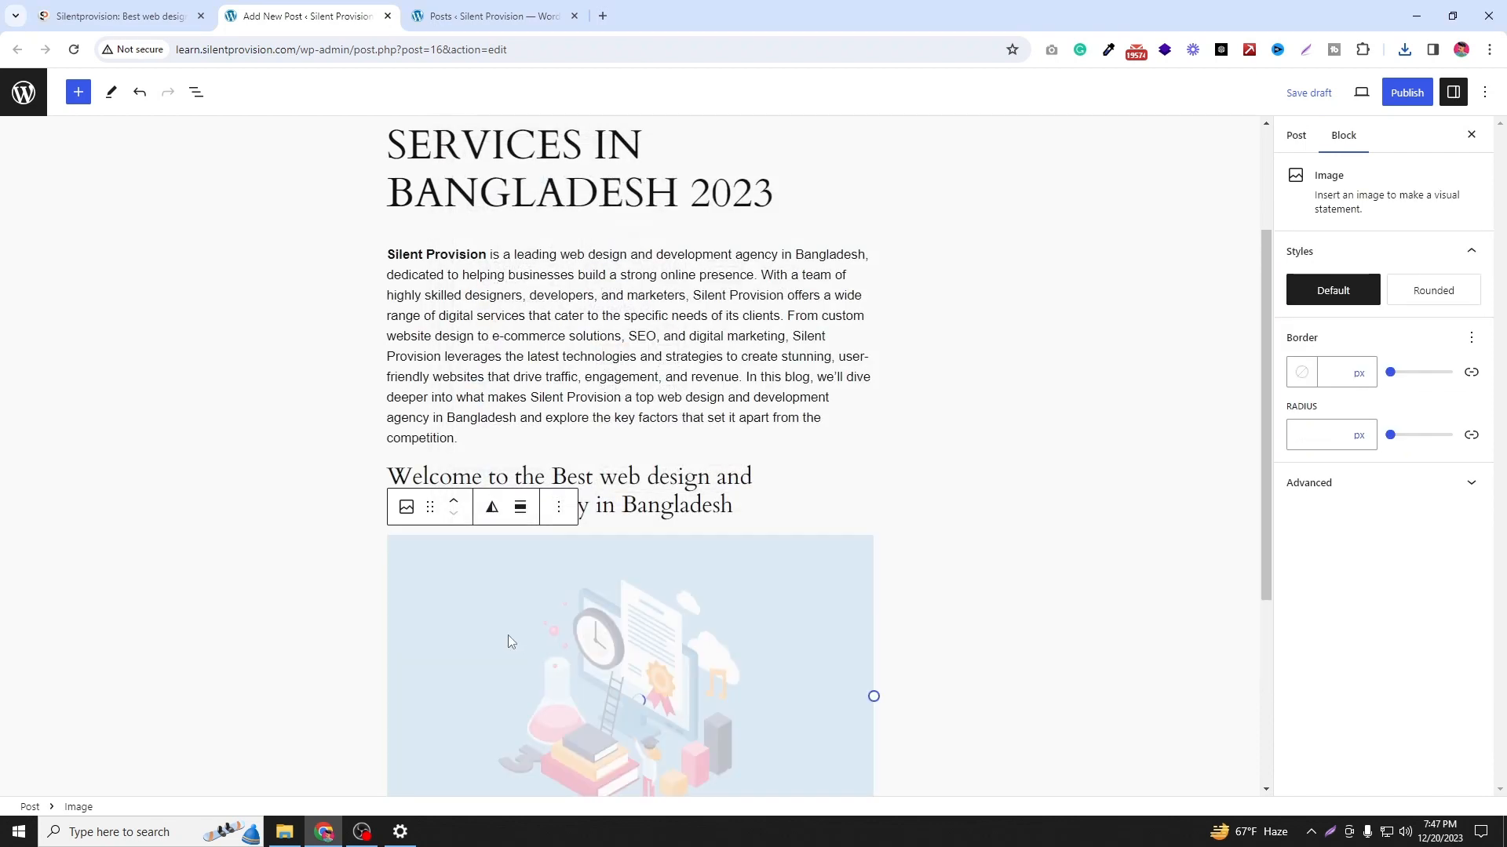
{"action": "scroll", "coordinate": [918, 605], "scroll_direction": "down", "scroll_amount": 4}
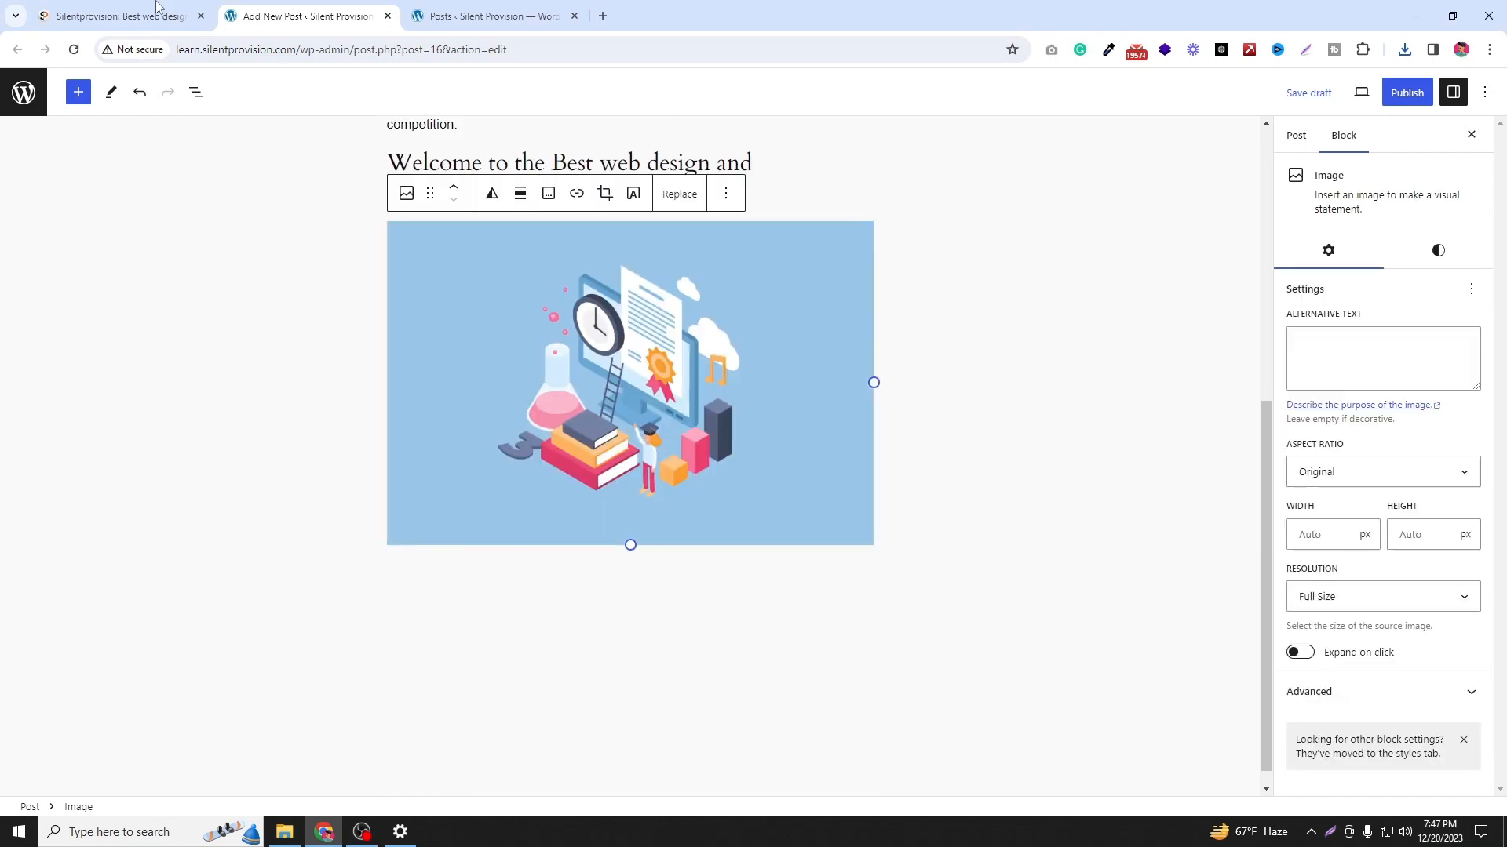
Step: Copy the source article's four paragraphs below the image, from "In today's digital age" to "apart from the competition."
{"action": "left_click", "coordinate": [164, 17]}
{"action": "scroll", "coordinate": [298, 471], "scroll_direction": "down", "scroll_amount": 2}
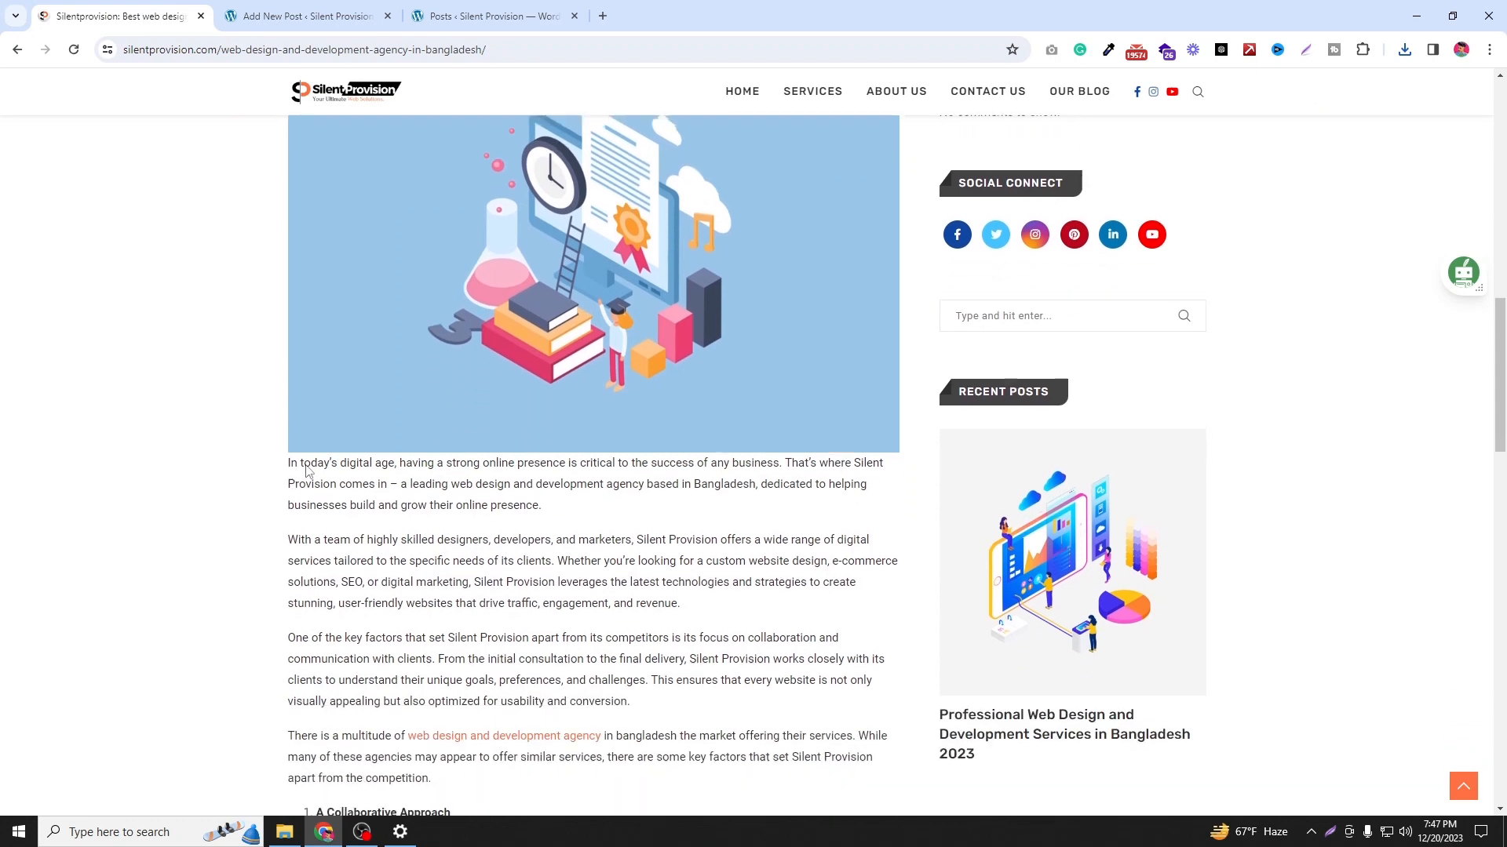
{"action": "left_click_drag", "start_coordinate": [290, 421], "coordinate": [492, 751]}
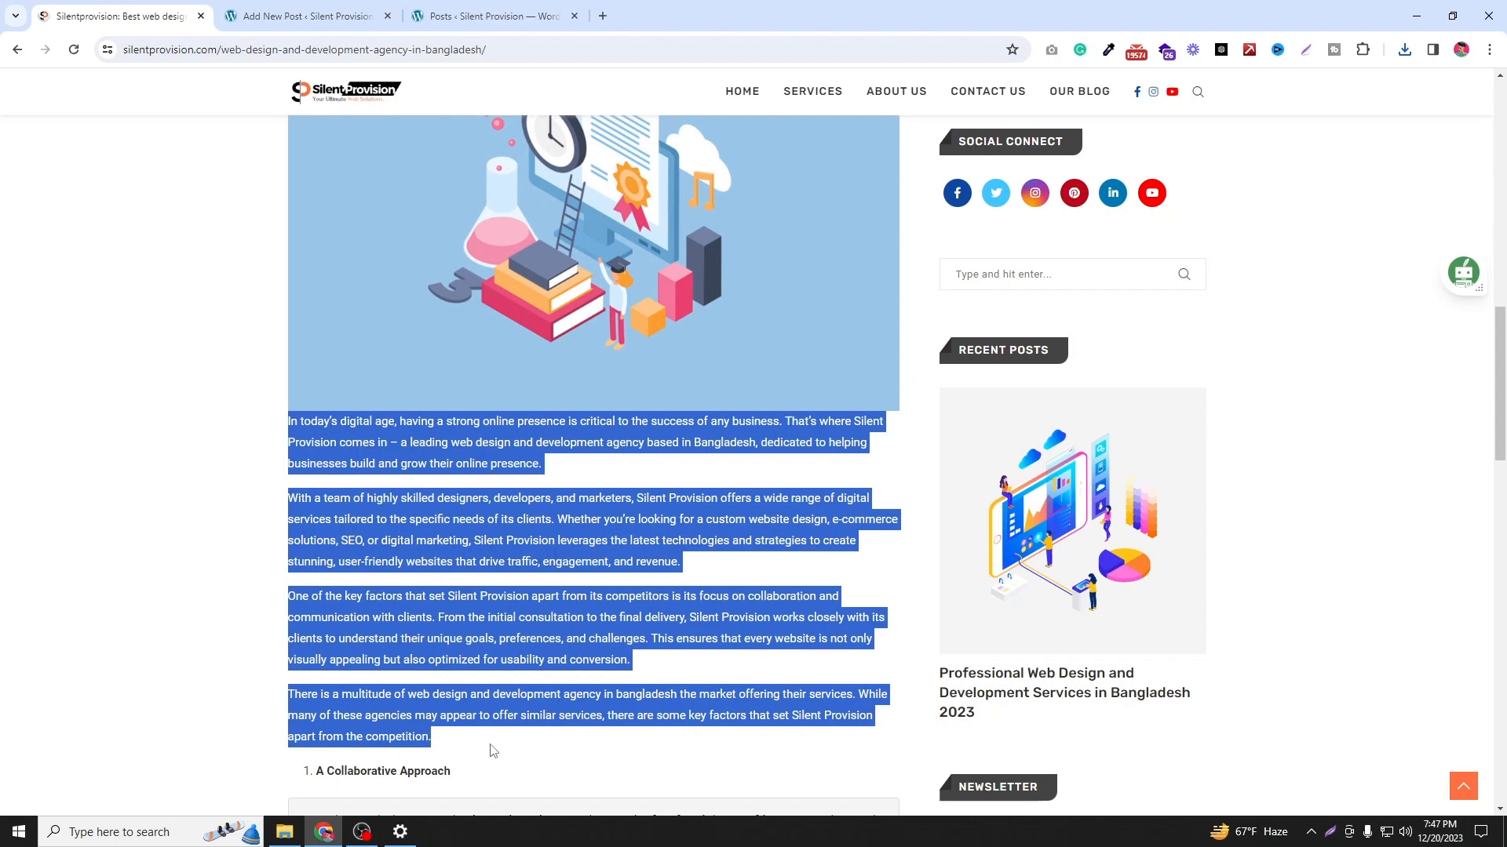
{"action": "right_click", "coordinate": [448, 598]}
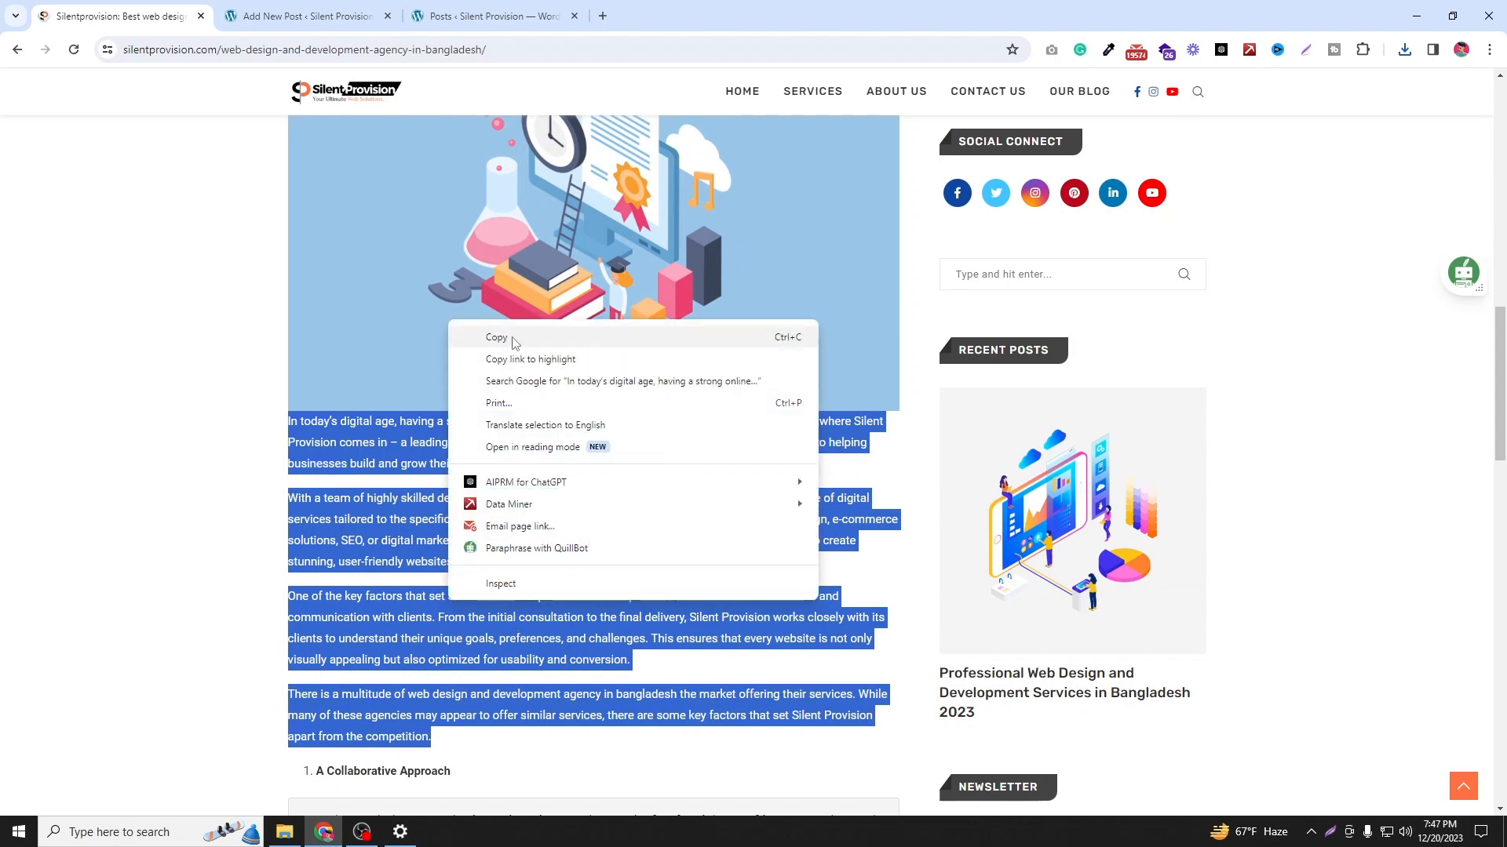
{"action": "left_click", "coordinate": [514, 340]}
Step: Add a Paragraph block below the image in the new post and paste the four copied paragraphs into it
{"action": "left_click", "coordinate": [361, 8]}
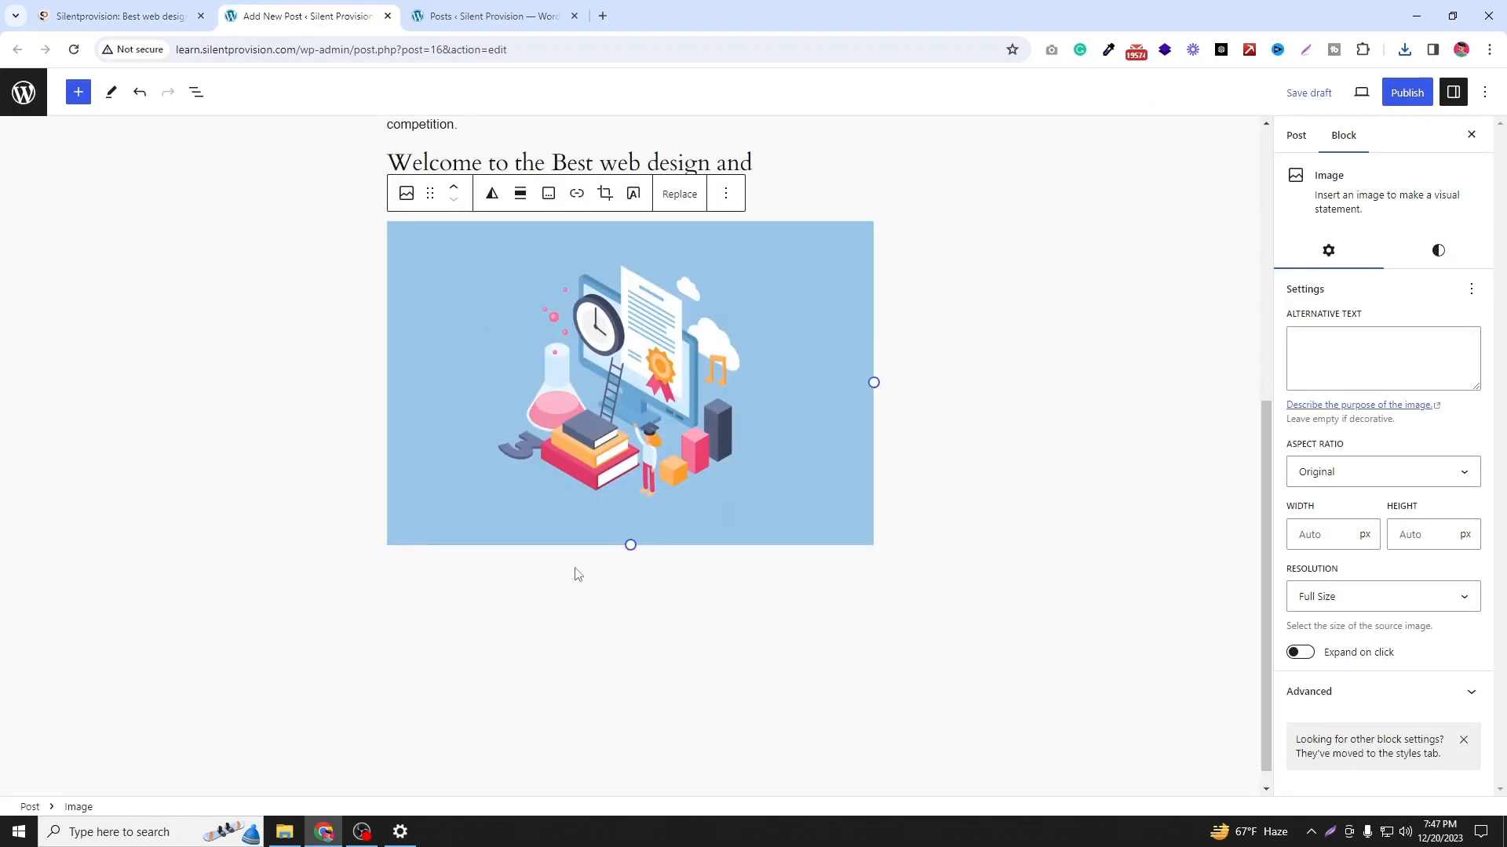
{"action": "left_click", "coordinate": [1029, 544]}
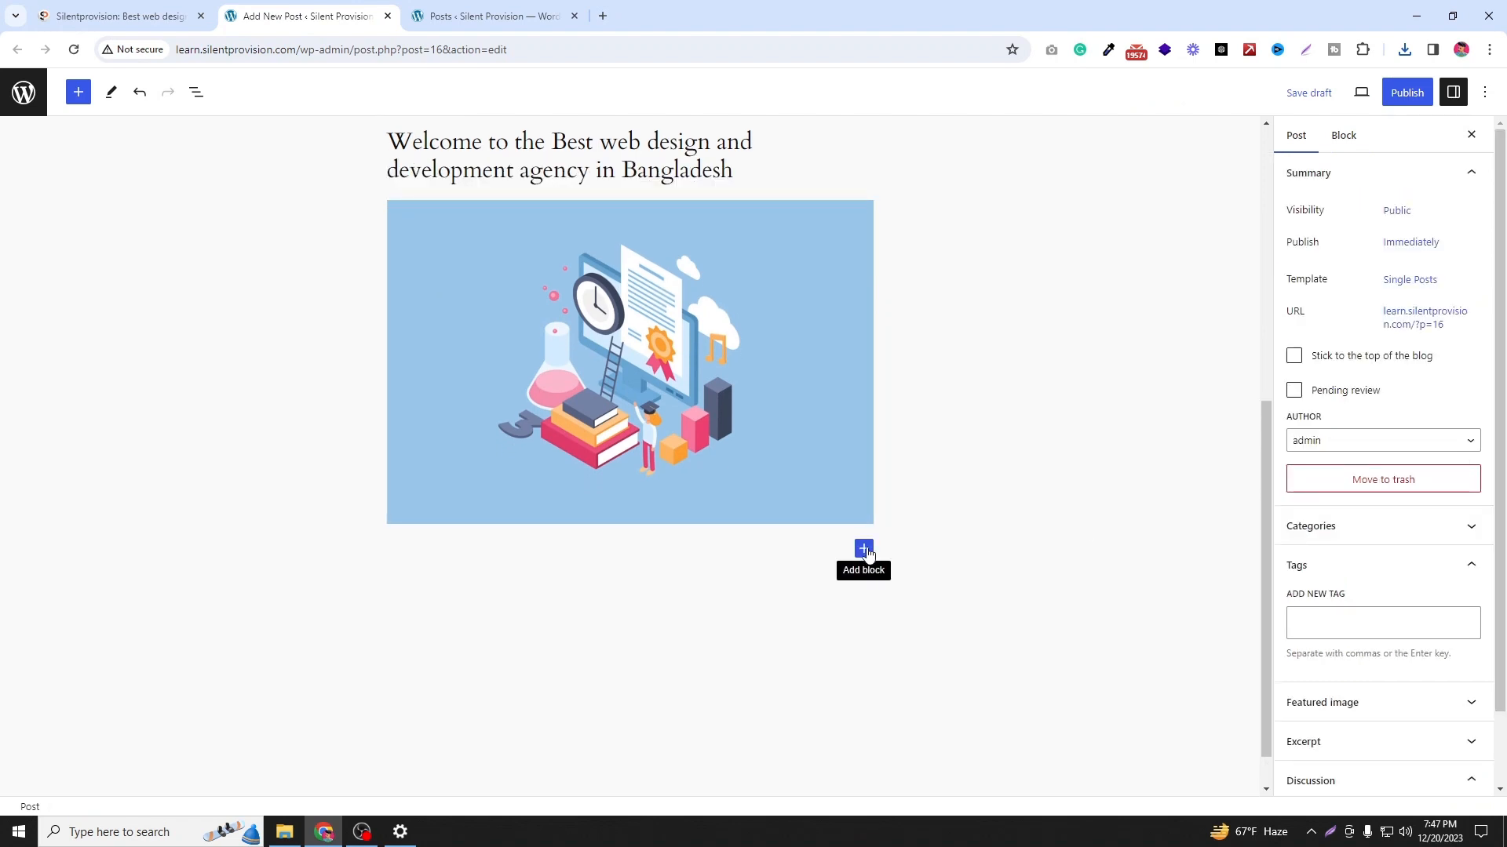
{"action": "left_click", "coordinate": [422, 547]}
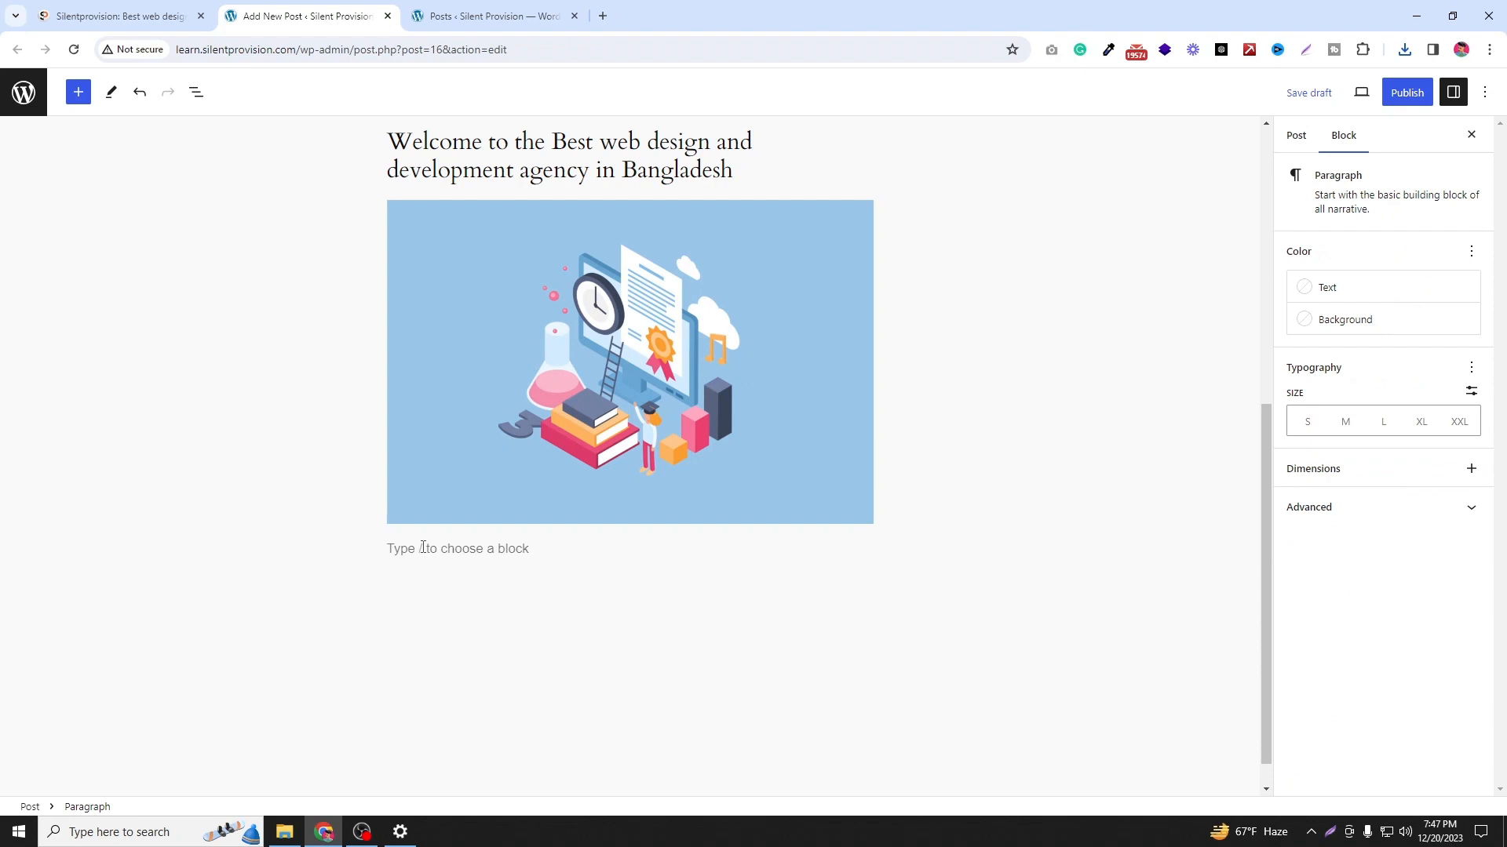
{"action": "left_click", "coordinate": [980, 537]}
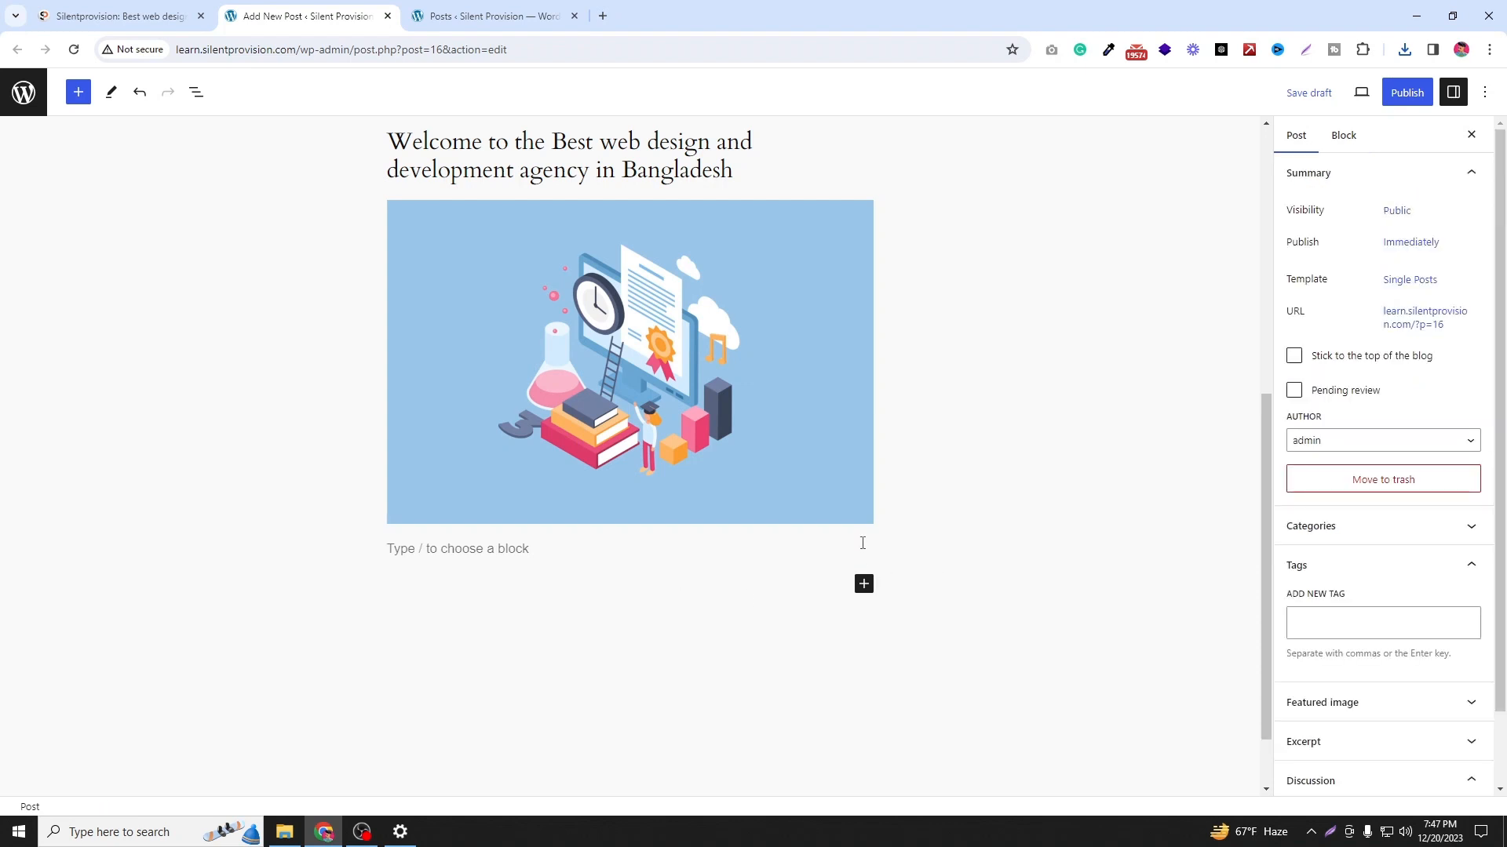
{"action": "left_click", "coordinate": [863, 545]}
{"action": "left_click", "coordinate": [863, 550]}
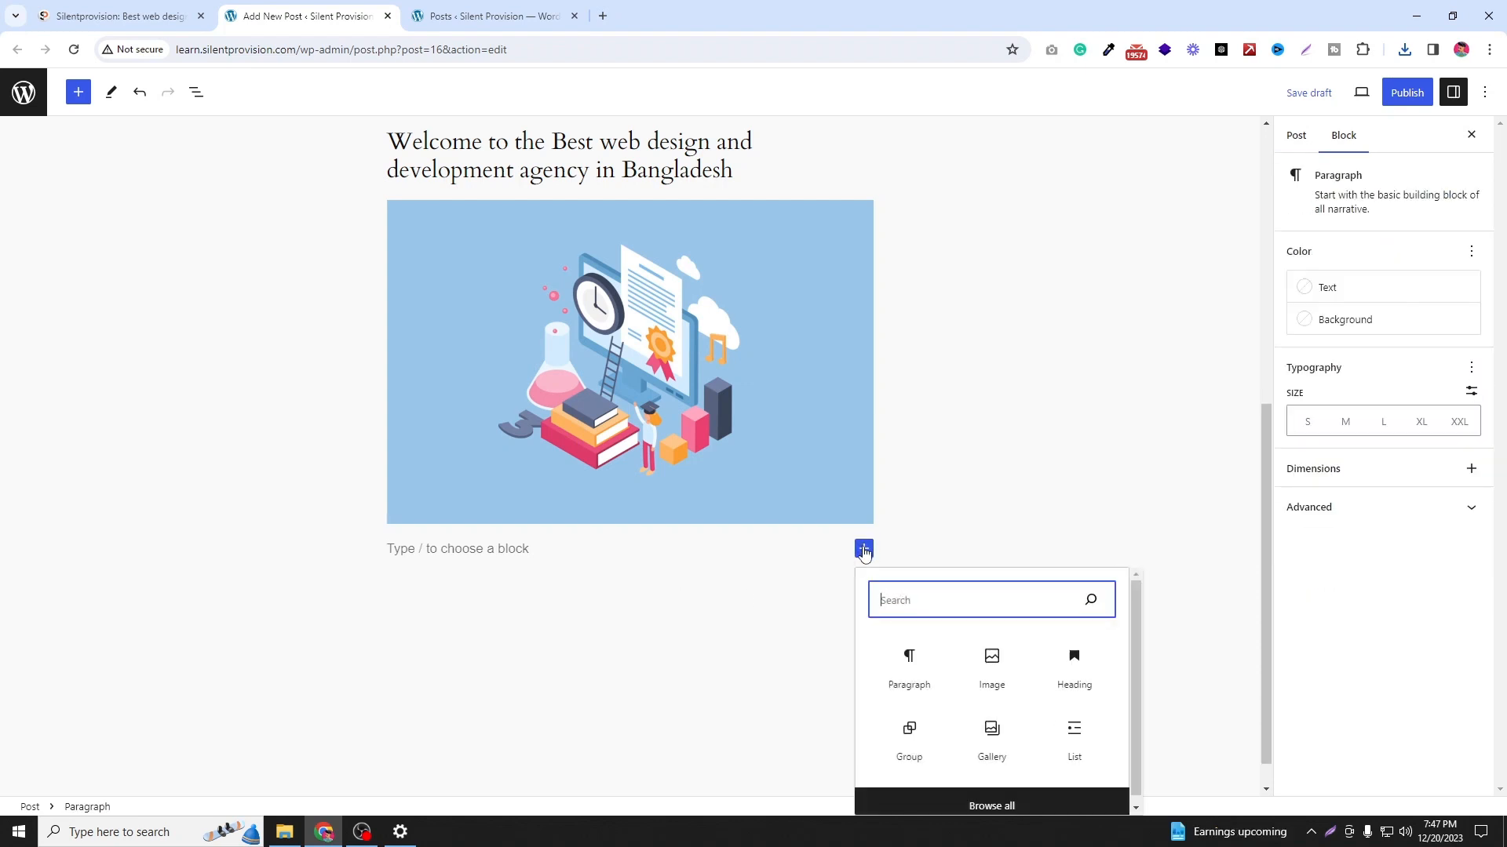
{"action": "left_click", "coordinate": [909, 658]}
{"action": "right_click", "coordinate": [463, 514]}
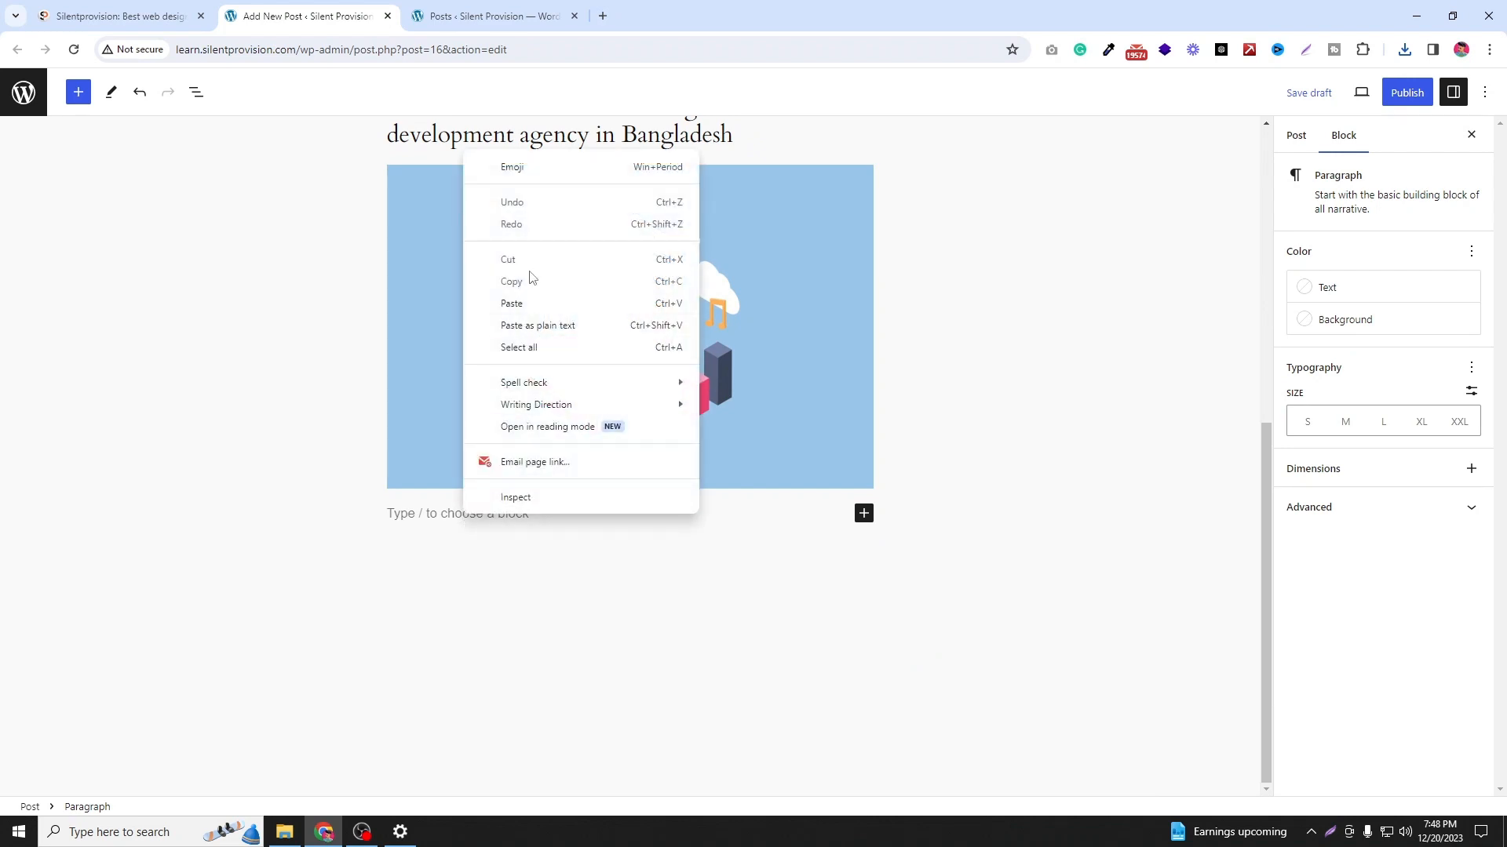
{"action": "left_click", "coordinate": [511, 304]}
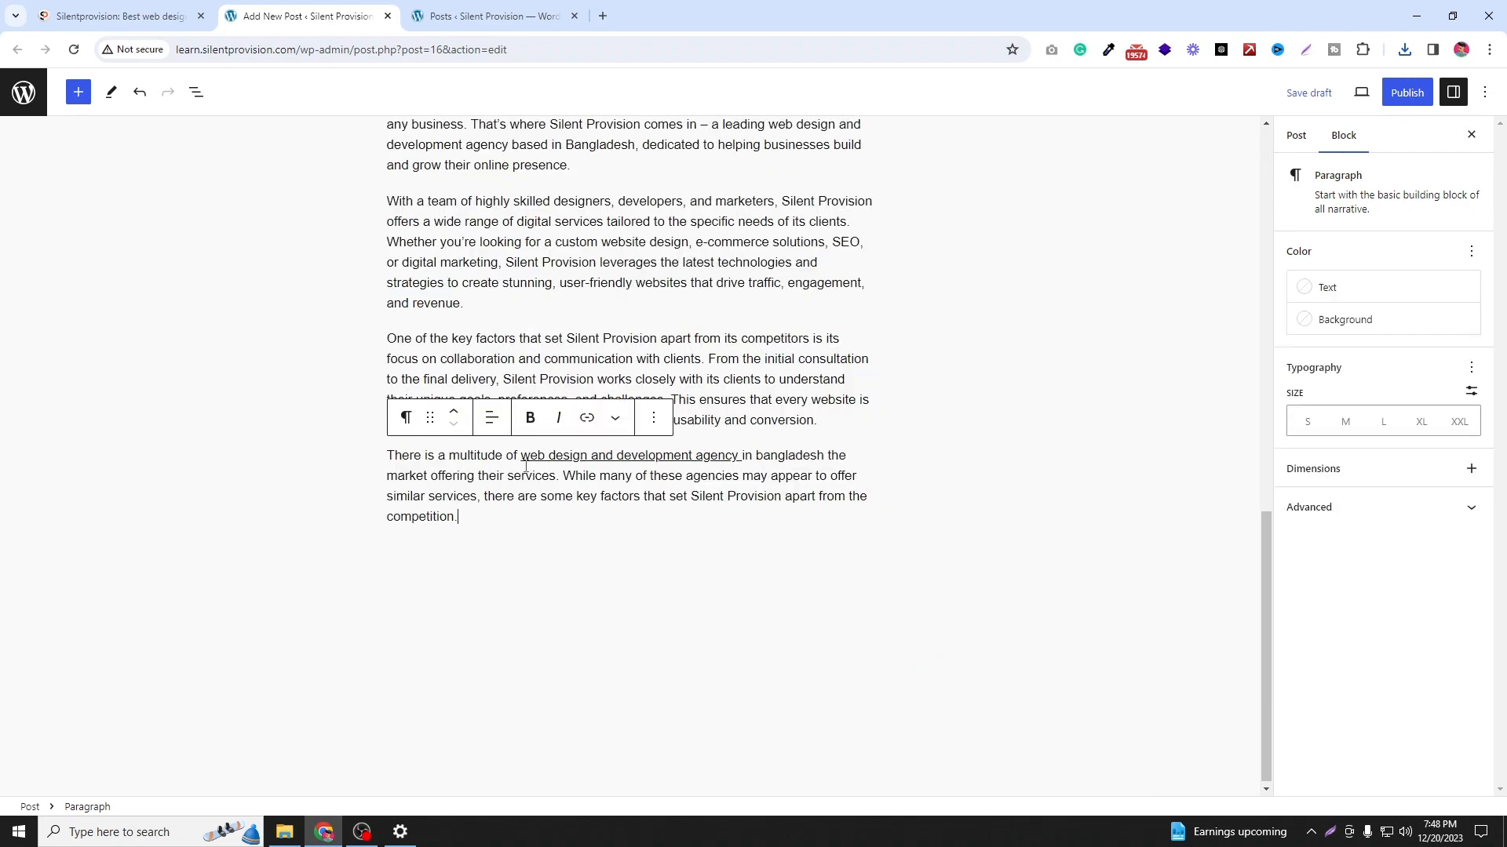
{"action": "left_click", "coordinate": [313, 457]}
{"action": "scroll", "coordinate": [444, 374], "scroll_direction": "up", "scroll_amount": 3}
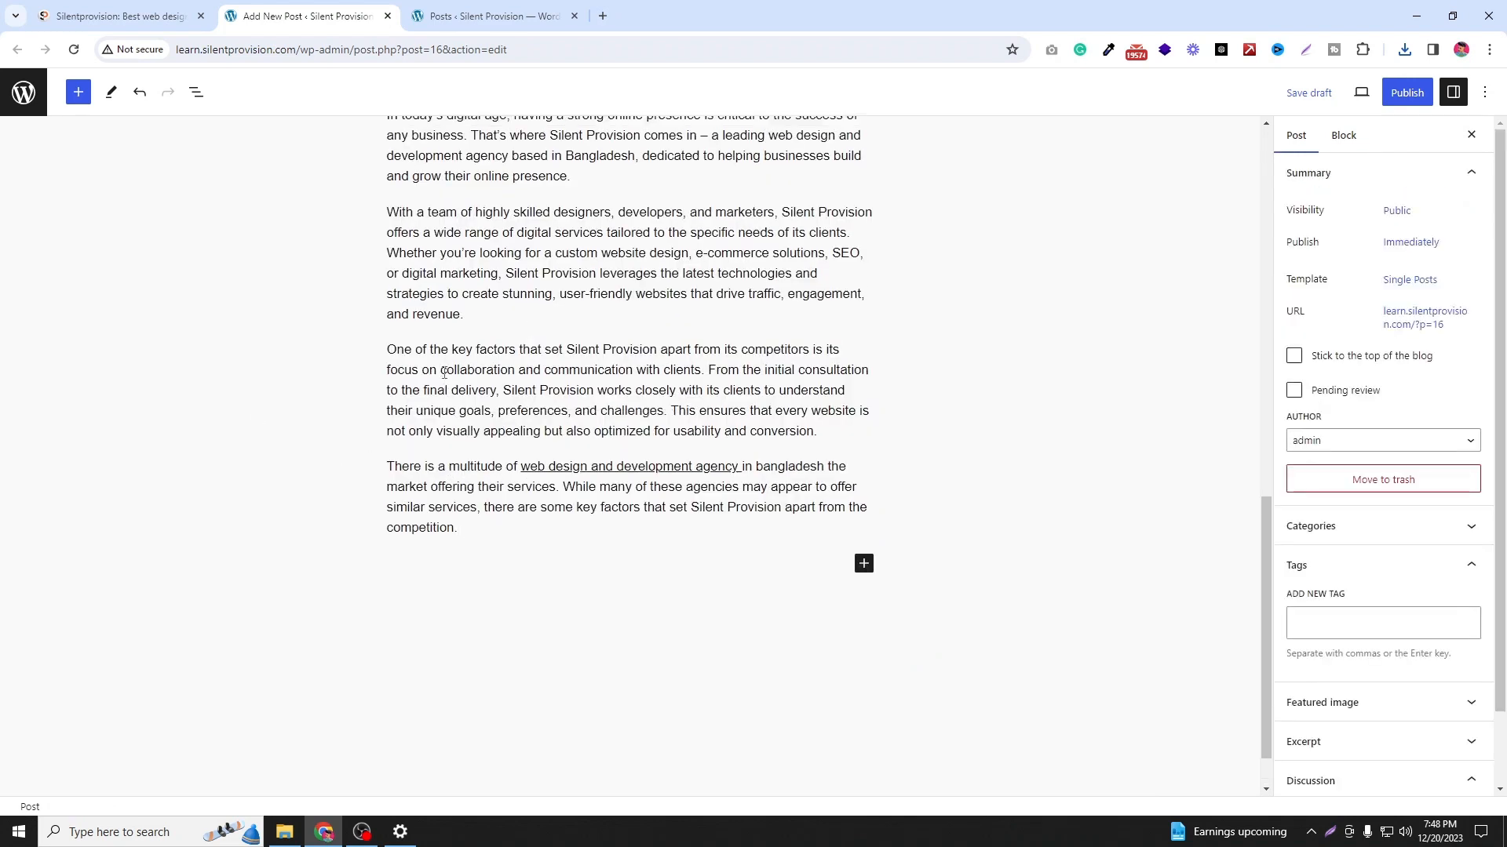
{"action": "scroll", "coordinate": [444, 373], "scroll_direction": "down", "scroll_amount": 4}
{"action": "scroll", "coordinate": [560, 460], "scroll_direction": "up", "scroll_amount": 1}
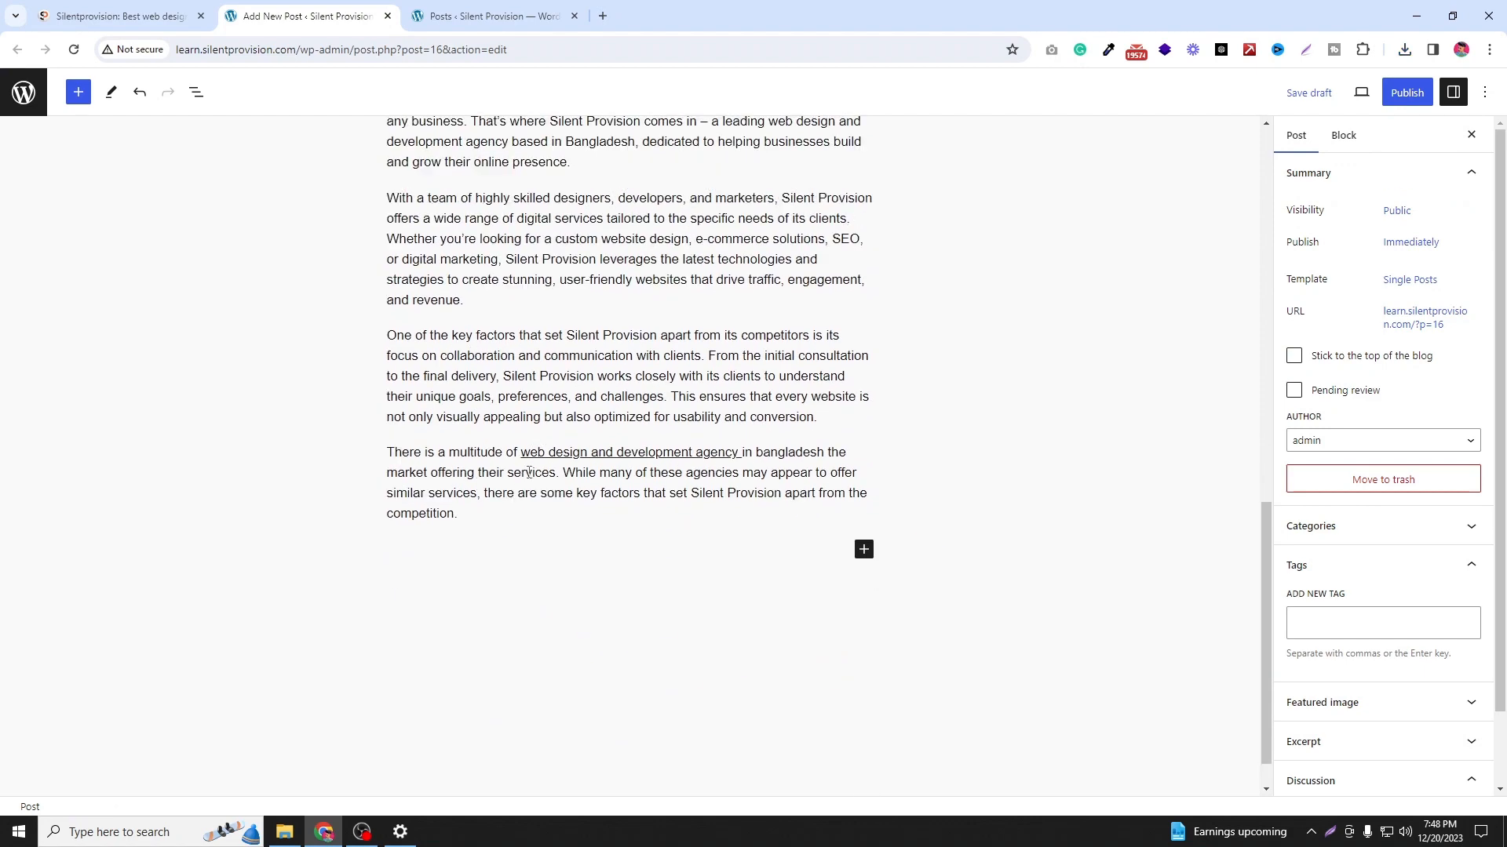
Step: Check where the "web design and development agency" link leads, in the new post's last paragraph and in the source article
{"action": "left_click", "coordinate": [559, 459]}
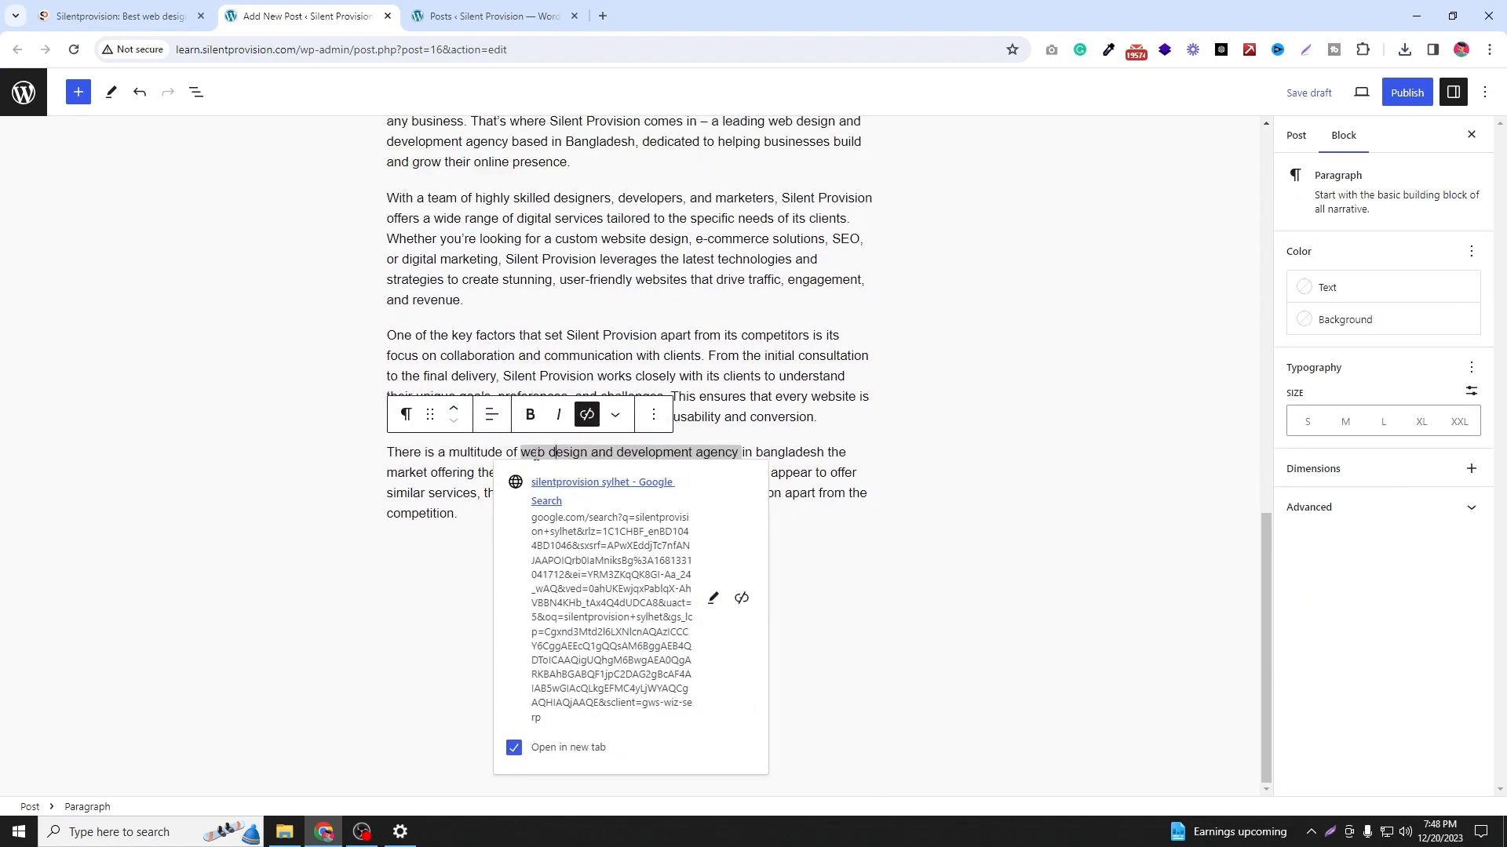
{"action": "left_click", "coordinate": [281, 267]}
{"action": "left_click", "coordinate": [133, 15]}
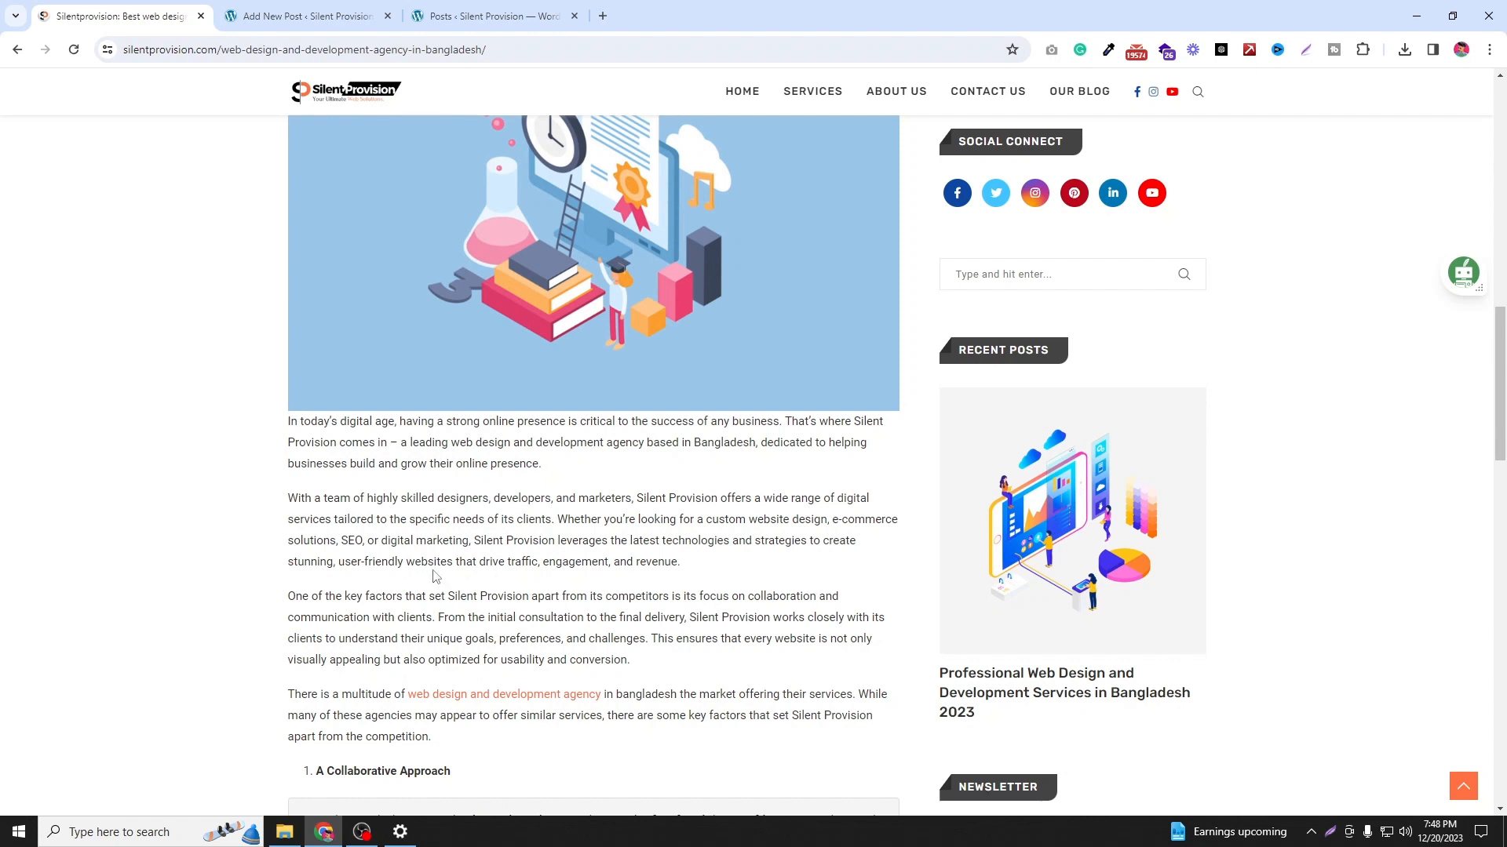
{"action": "right_click", "coordinate": [499, 695]}
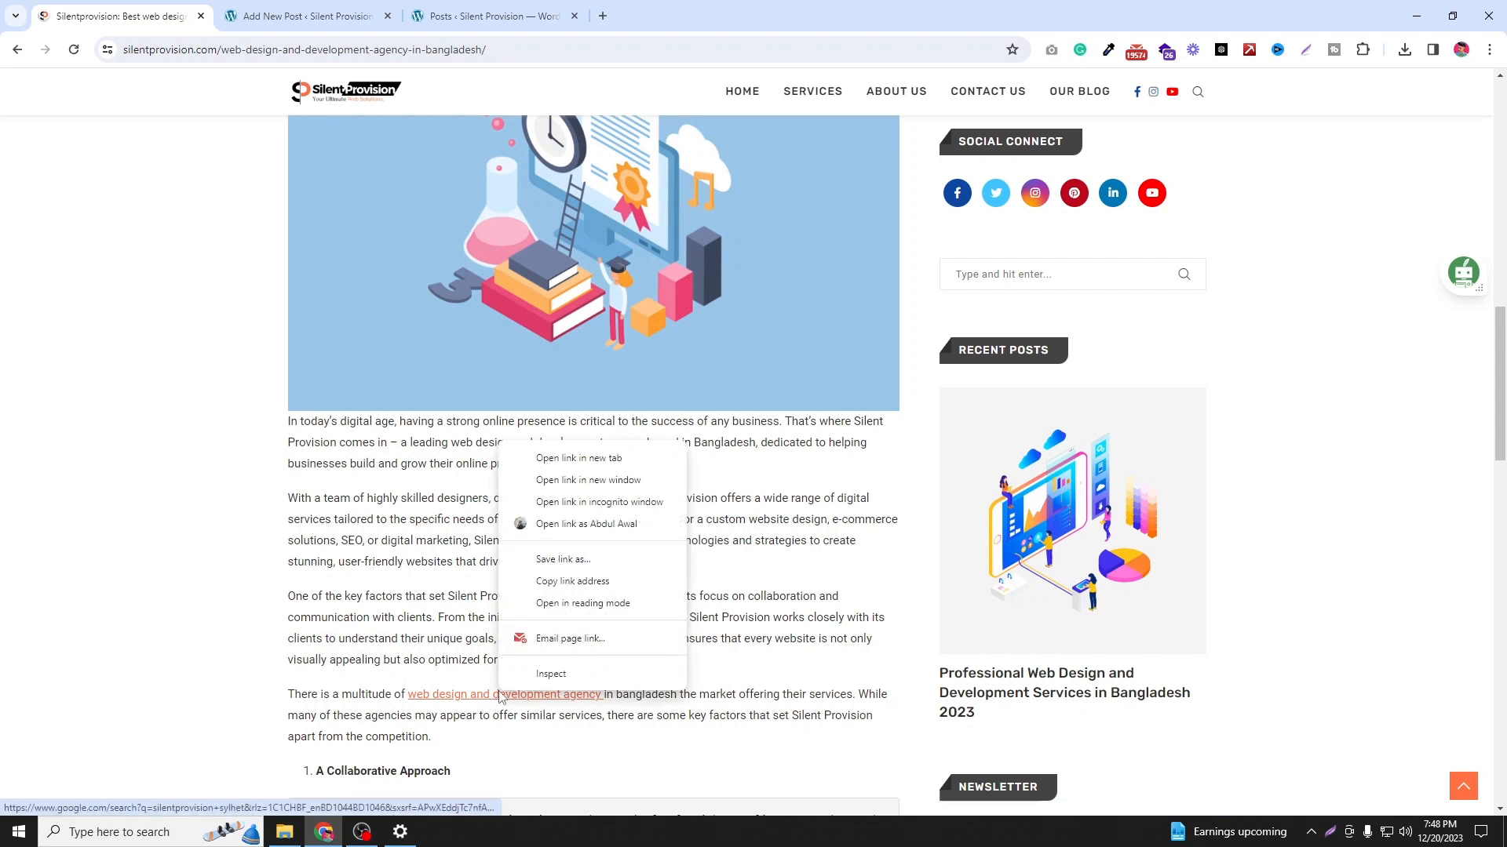
{"action": "left_click", "coordinate": [596, 459]}
{"action": "left_click", "coordinate": [331, 9]}
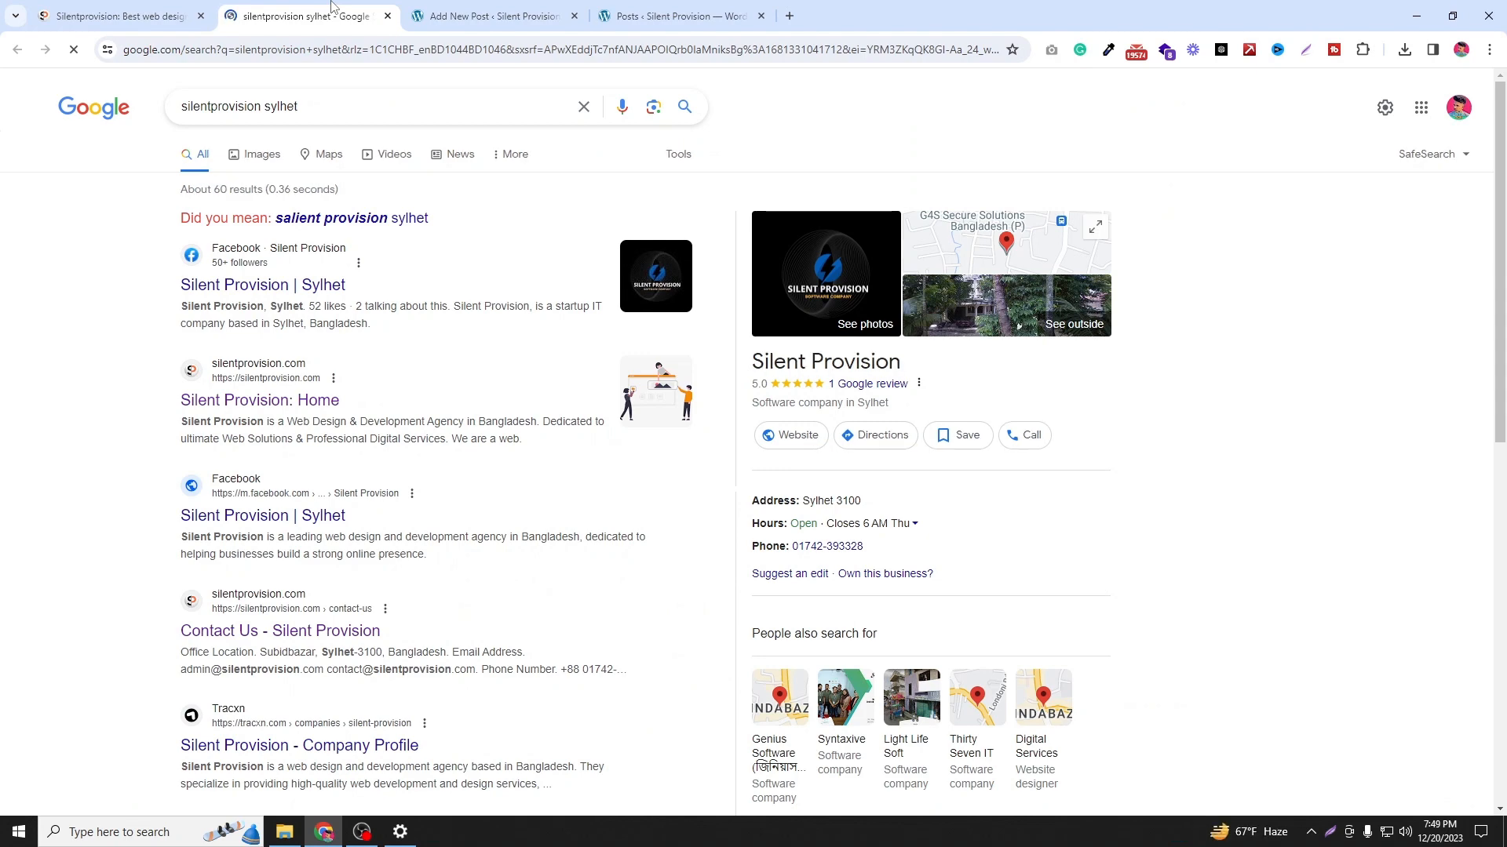
{"action": "left_click", "coordinate": [33, 8]}
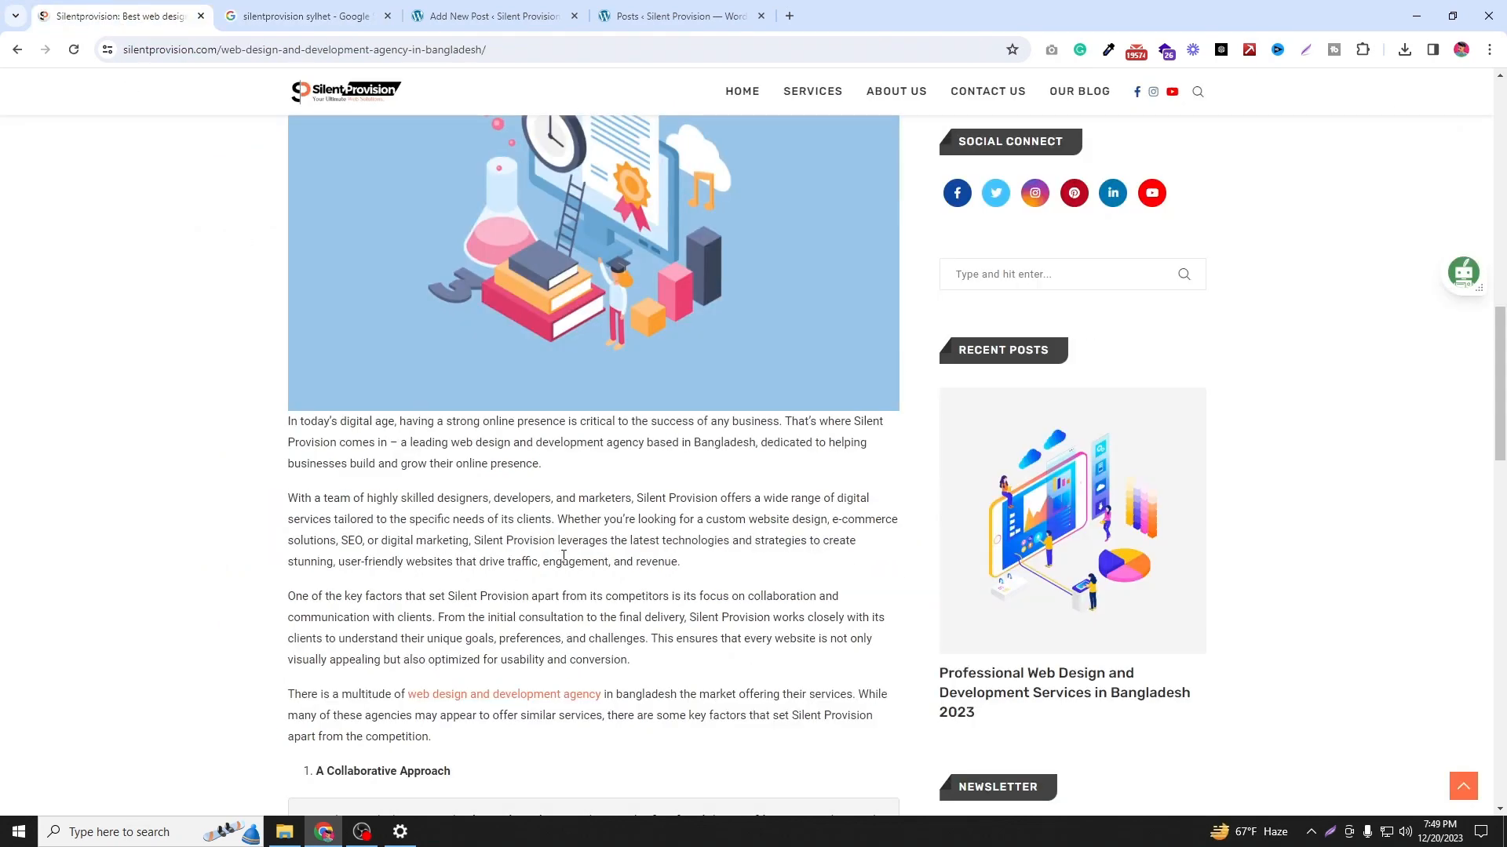
{"action": "left_click", "coordinate": [550, 700]}
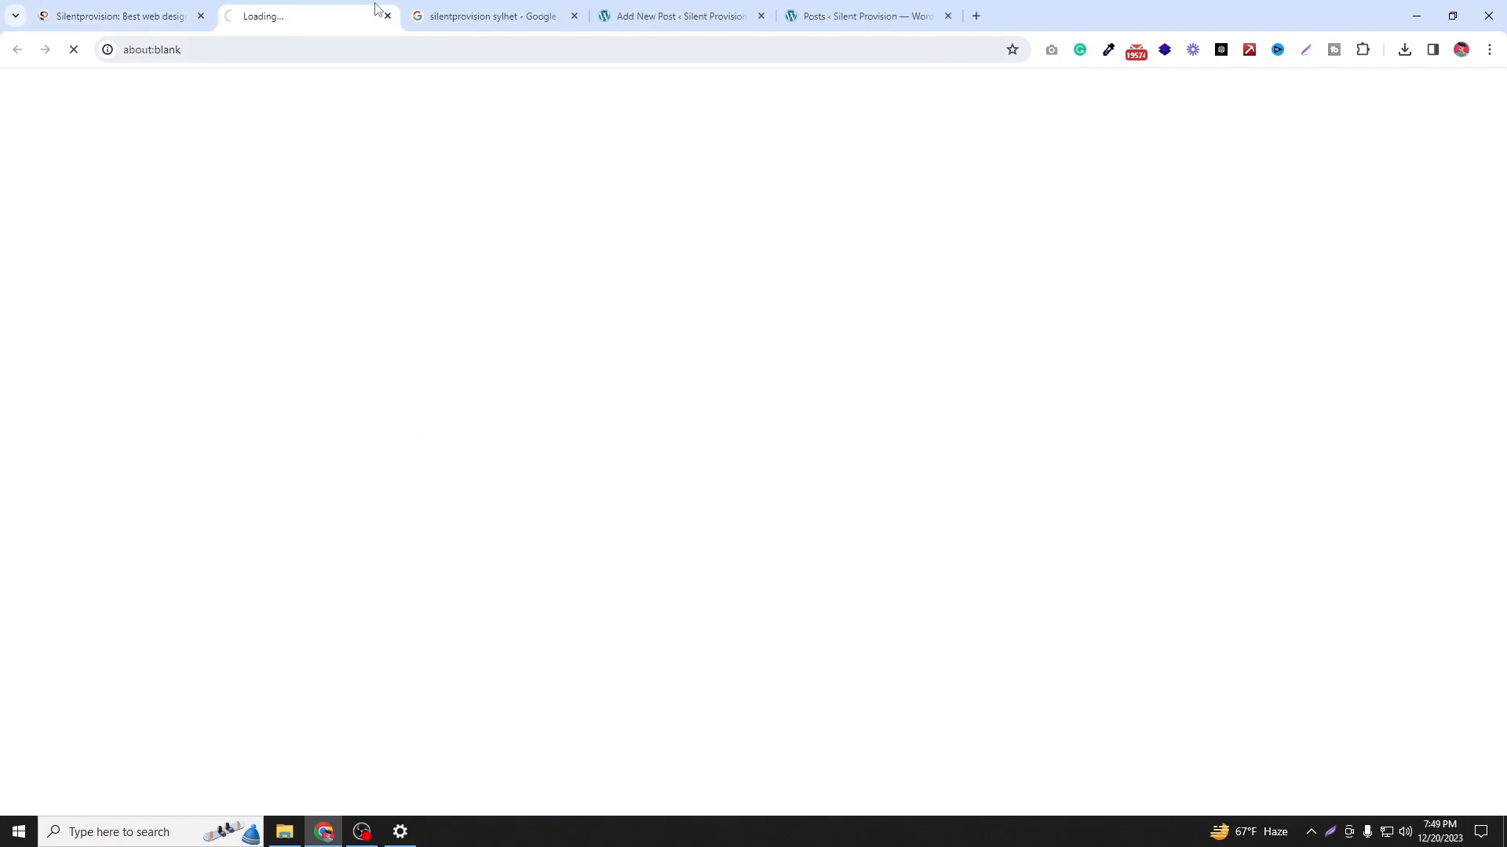
{"action": "left_click", "coordinate": [576, 16]}
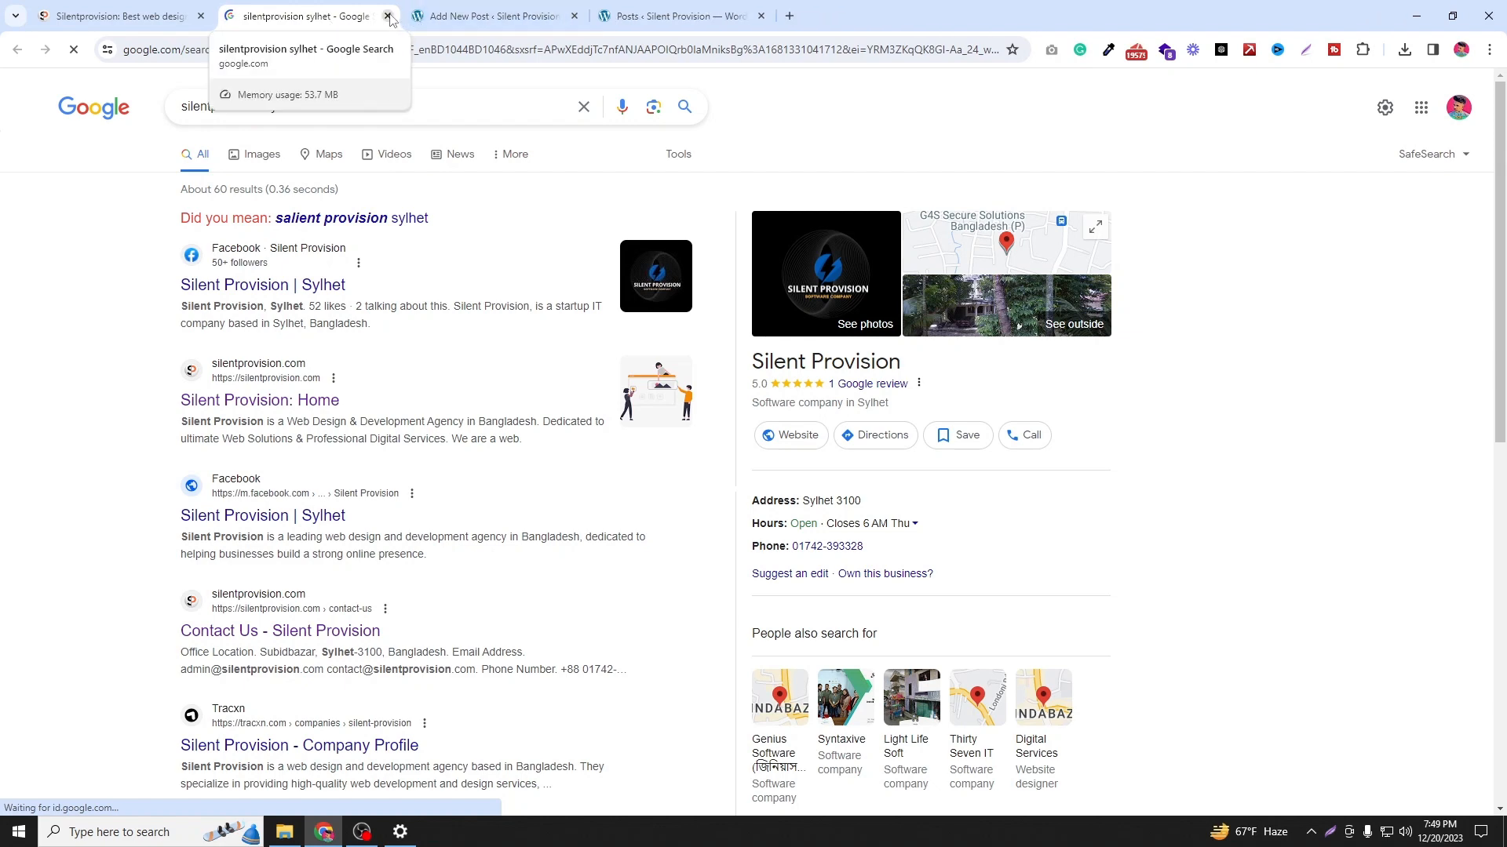
{"action": "left_click", "coordinate": [387, 17]}
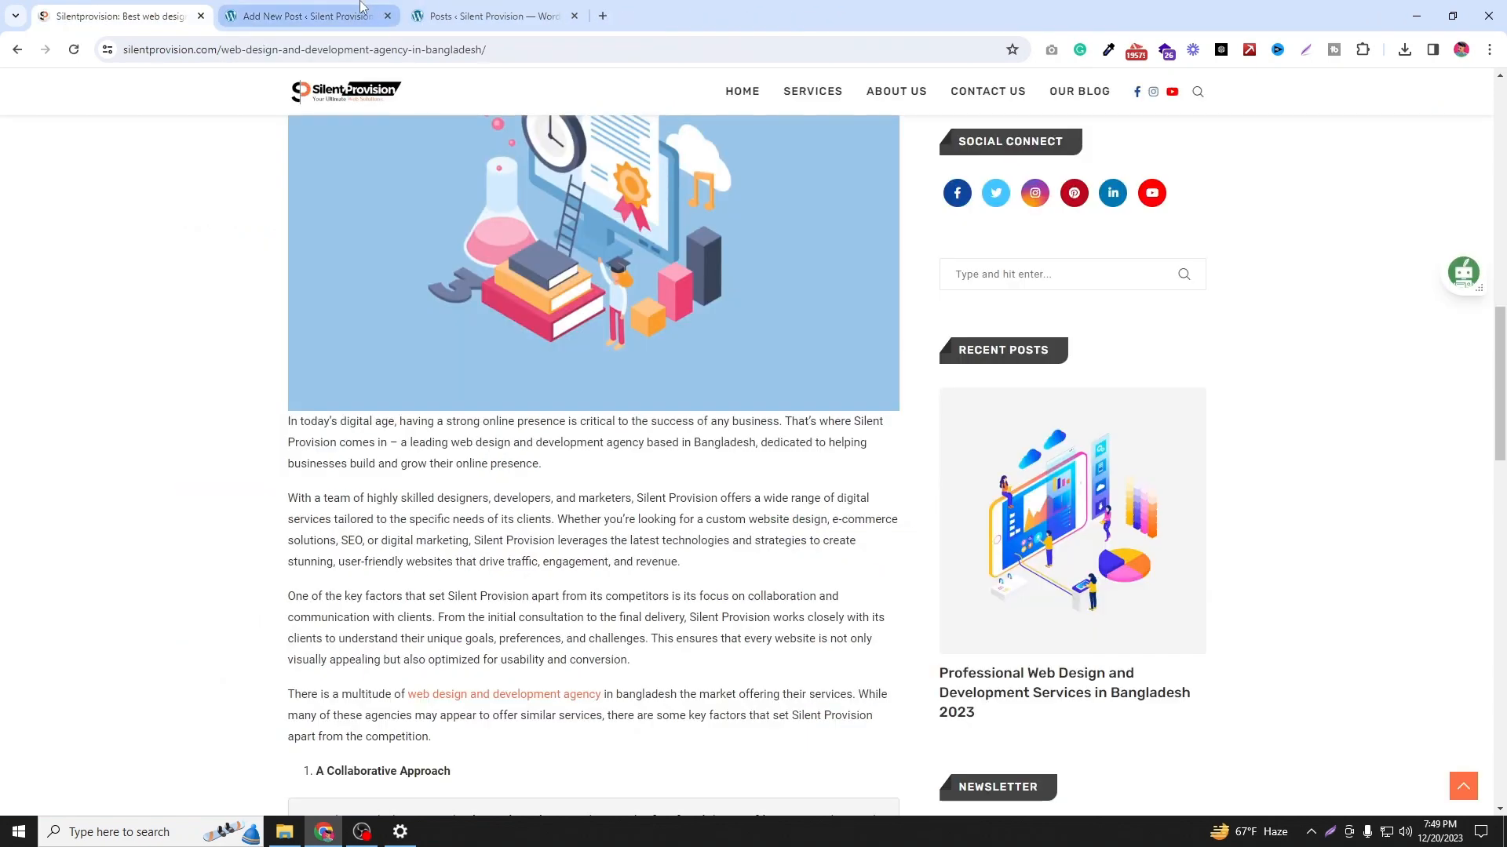
Step: Remove the link from "web design and development agency" in the new post's last paragraph
{"action": "left_click", "coordinate": [329, 16]}
{"action": "left_click_drag", "start_coordinate": [521, 453], "coordinate": [746, 455]}
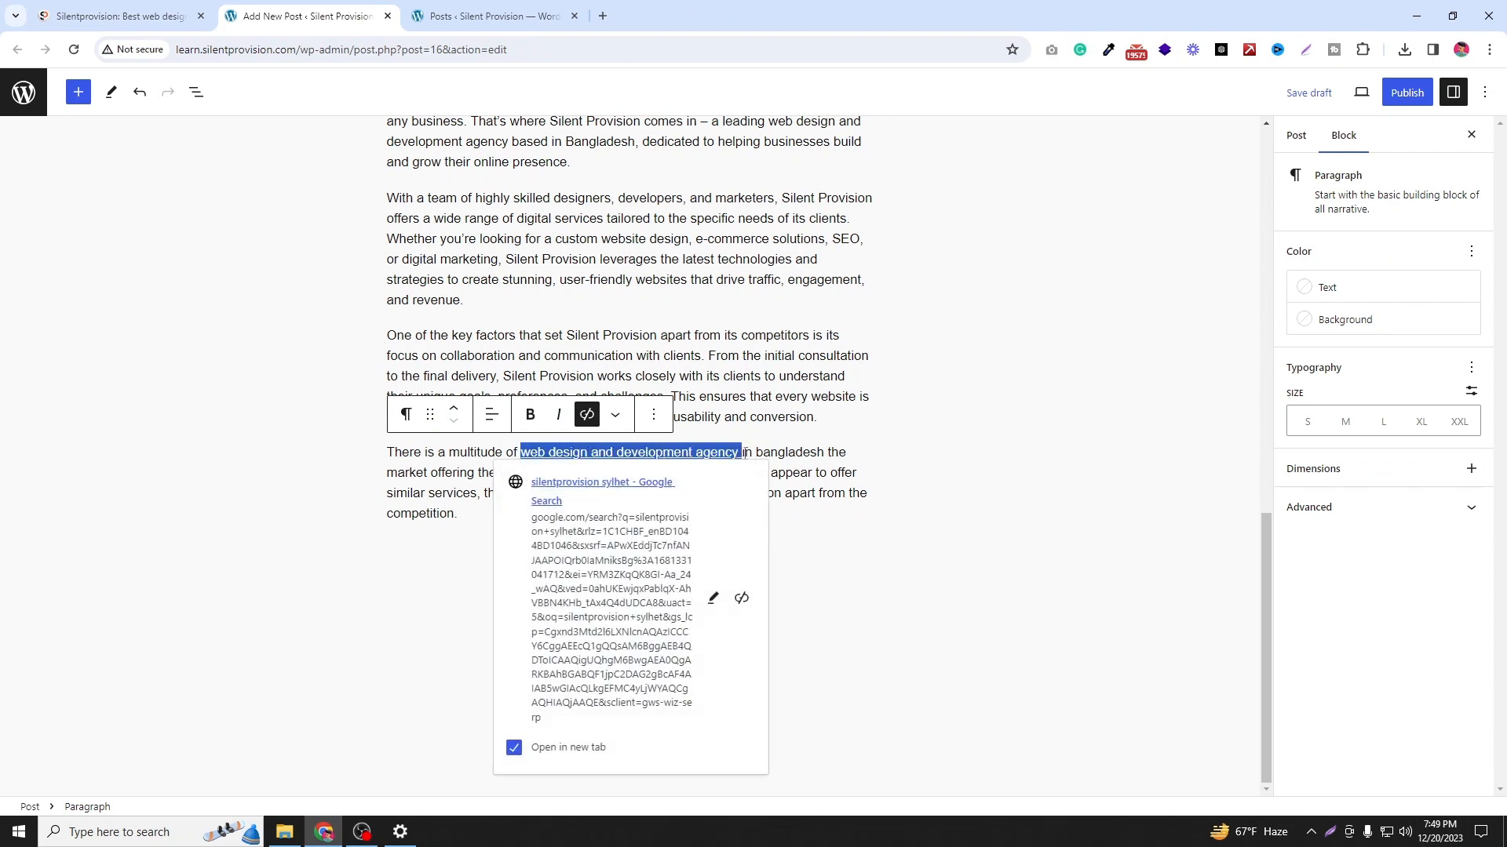
{"action": "left_click", "coordinate": [587, 416]}
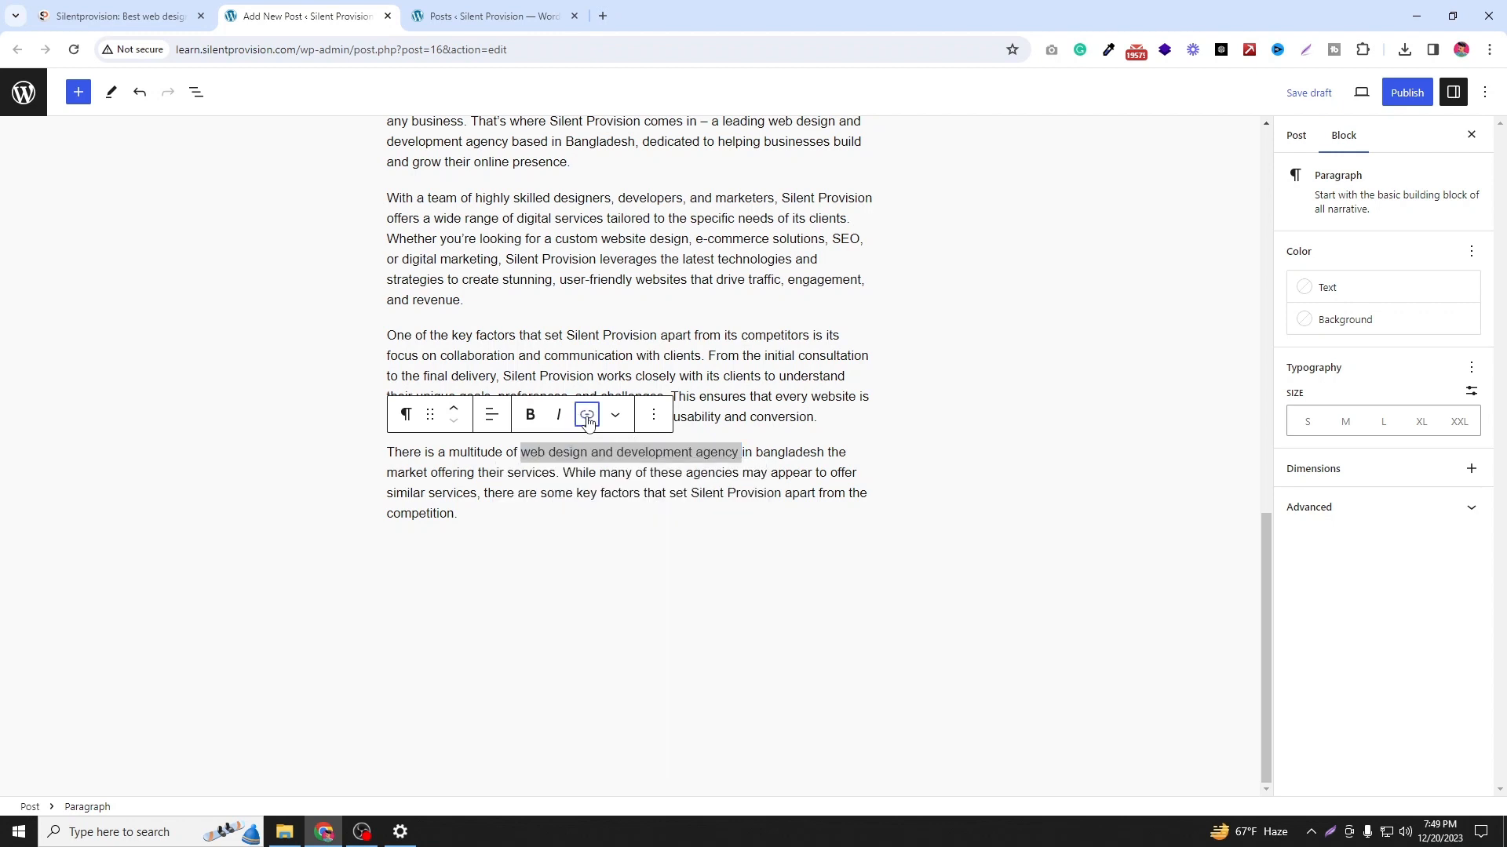
{"action": "left_click", "coordinate": [274, 399]}
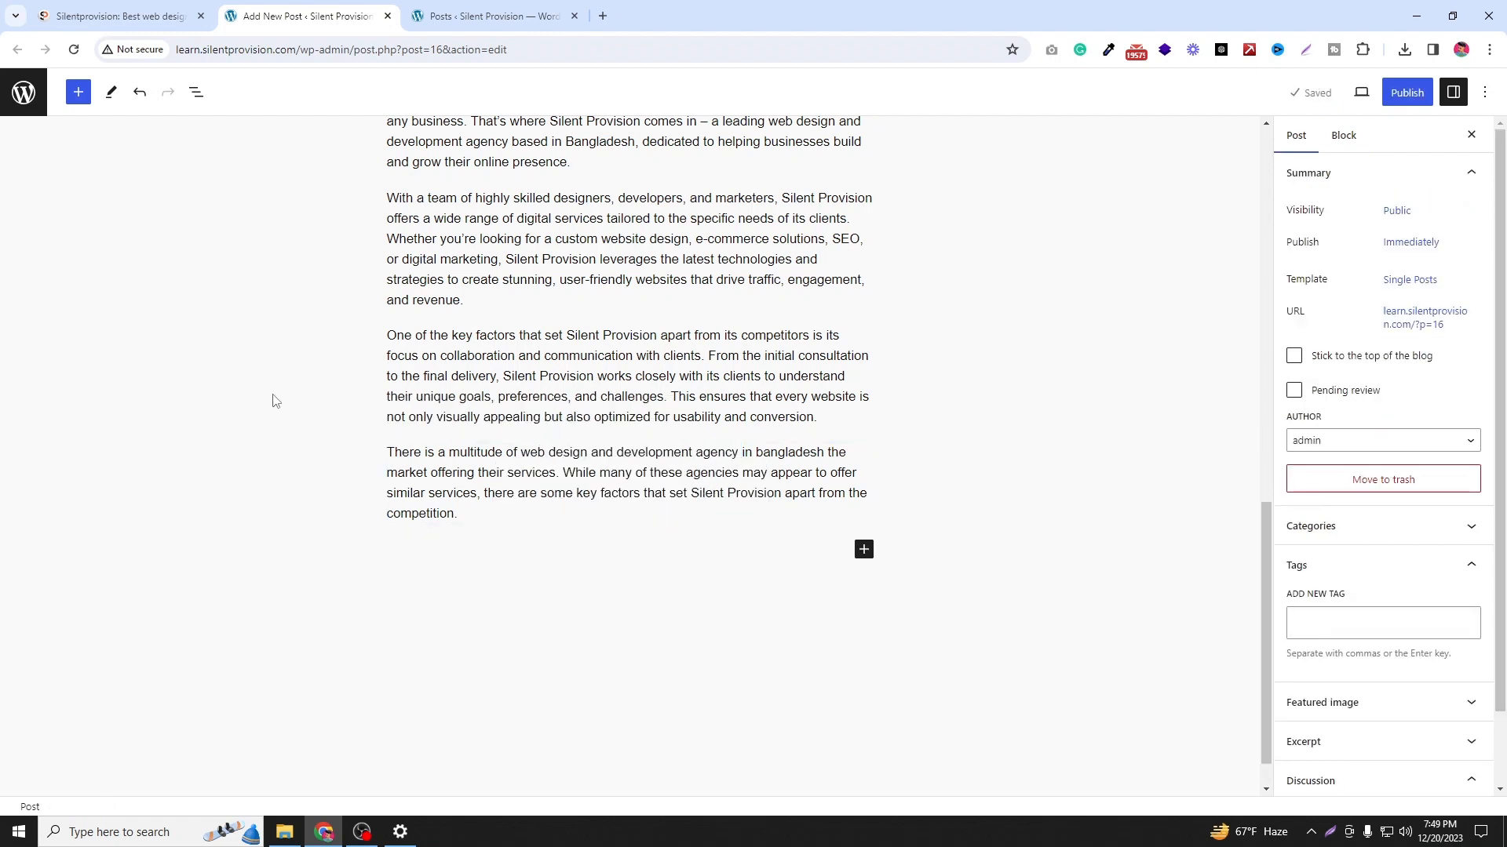
Step: Select "web design and development agency in bangladesh" in the new post's last paragraph and copy the source article's page URL
{"action": "left_click_drag", "start_coordinate": [522, 452], "coordinate": [824, 453]}
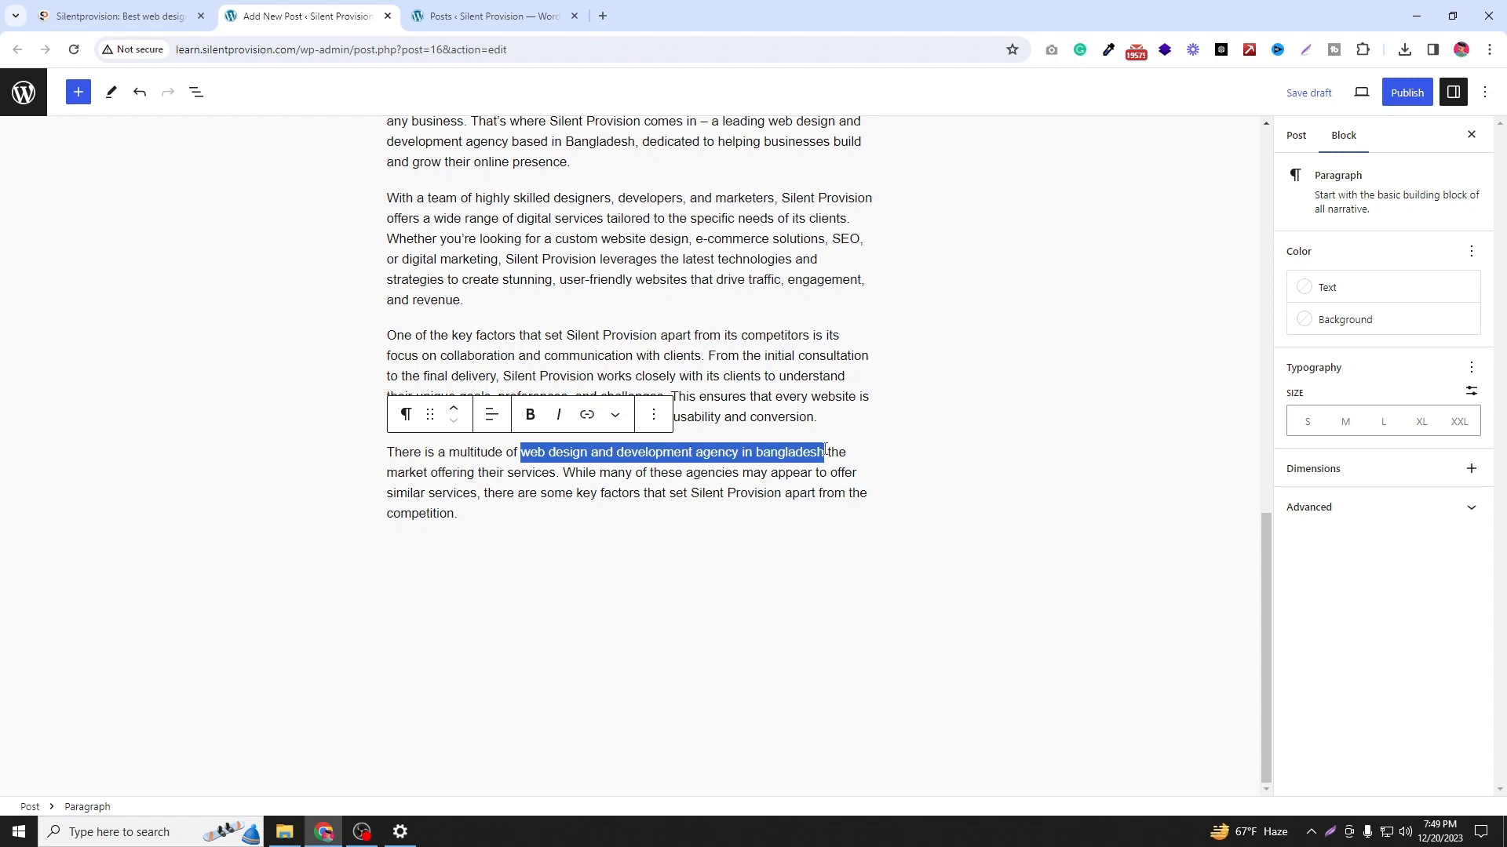
{"action": "left_click", "coordinate": [119, 16]}
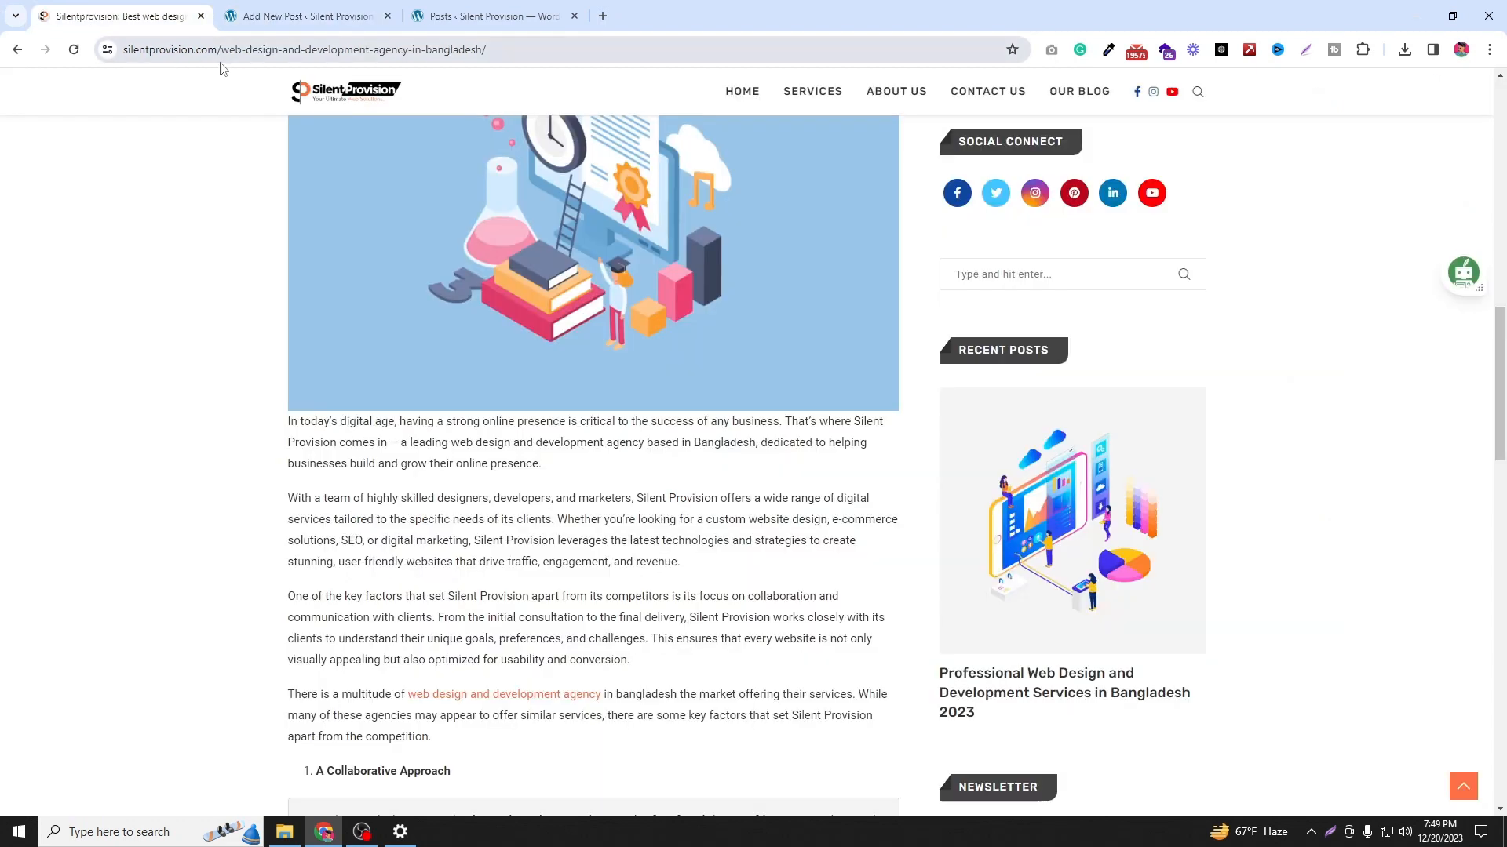
{"action": "left_click", "coordinate": [230, 50]}
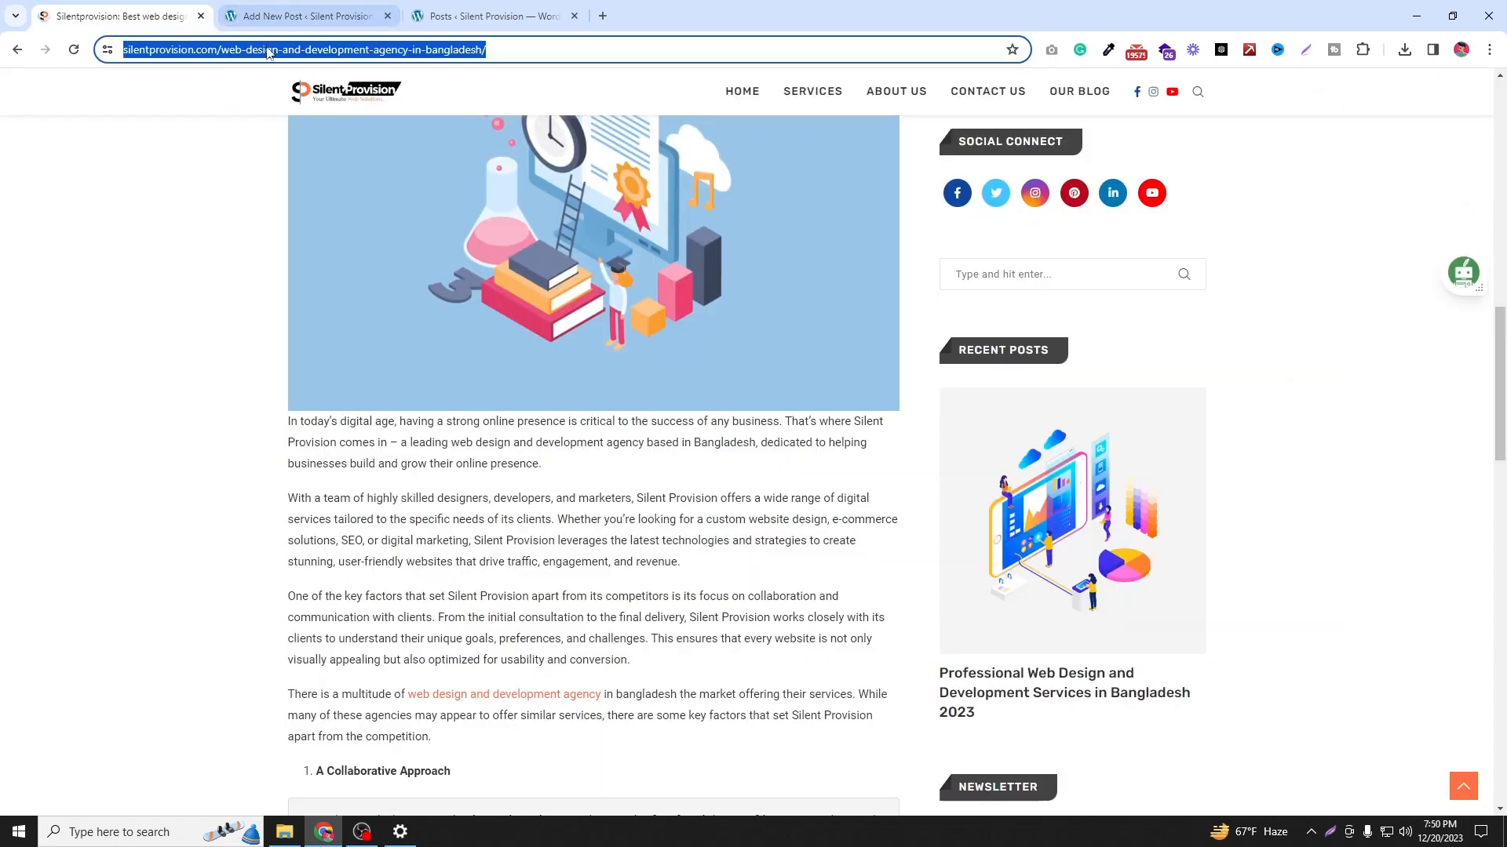
{"action": "left_click", "coordinate": [211, 154]}
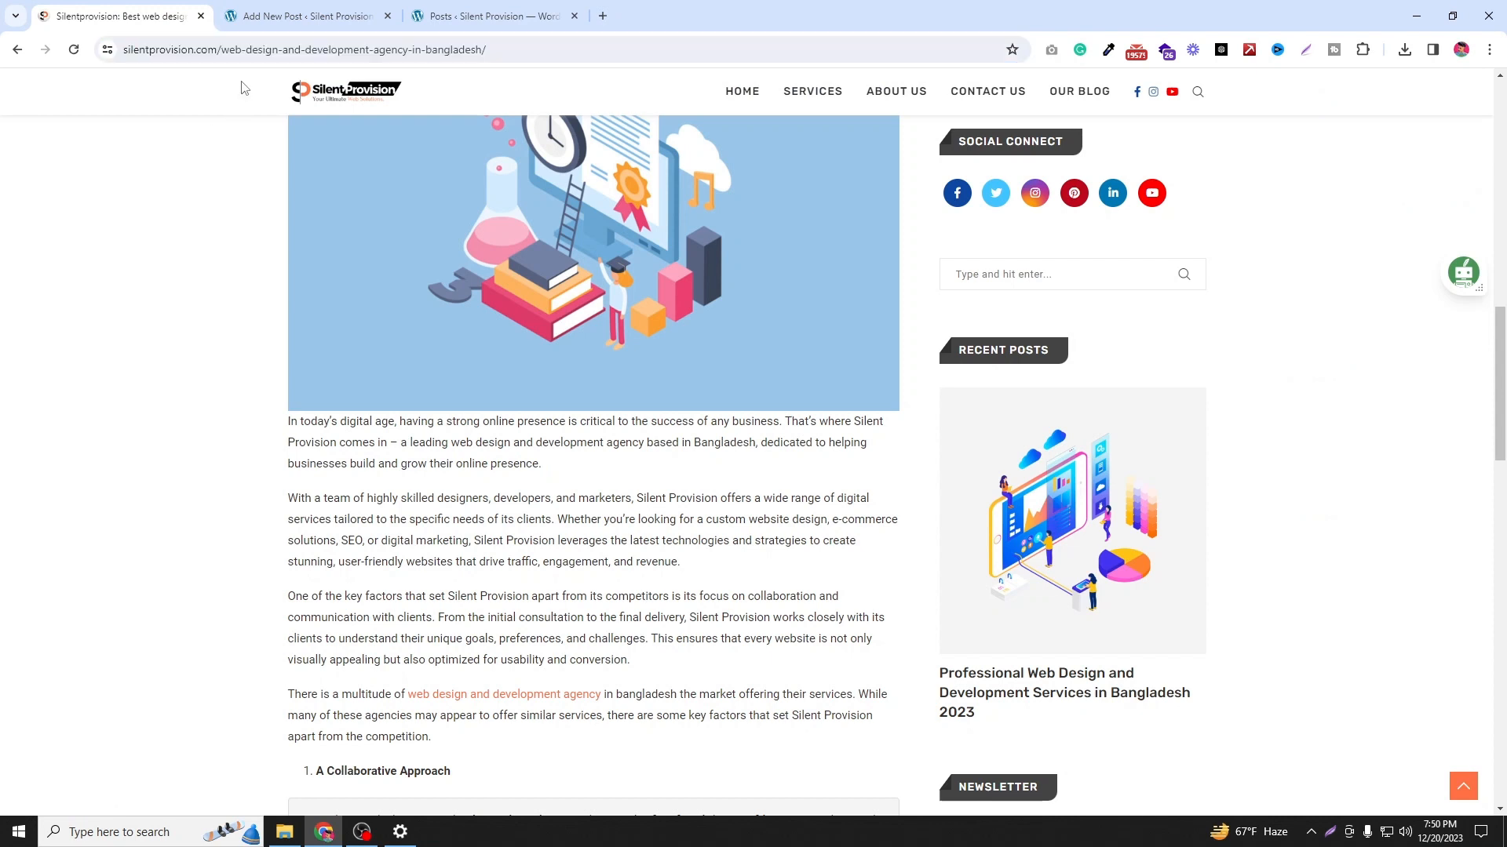
{"action": "left_click", "coordinate": [271, 51]}
{"action": "right_click", "coordinate": [284, 52]}
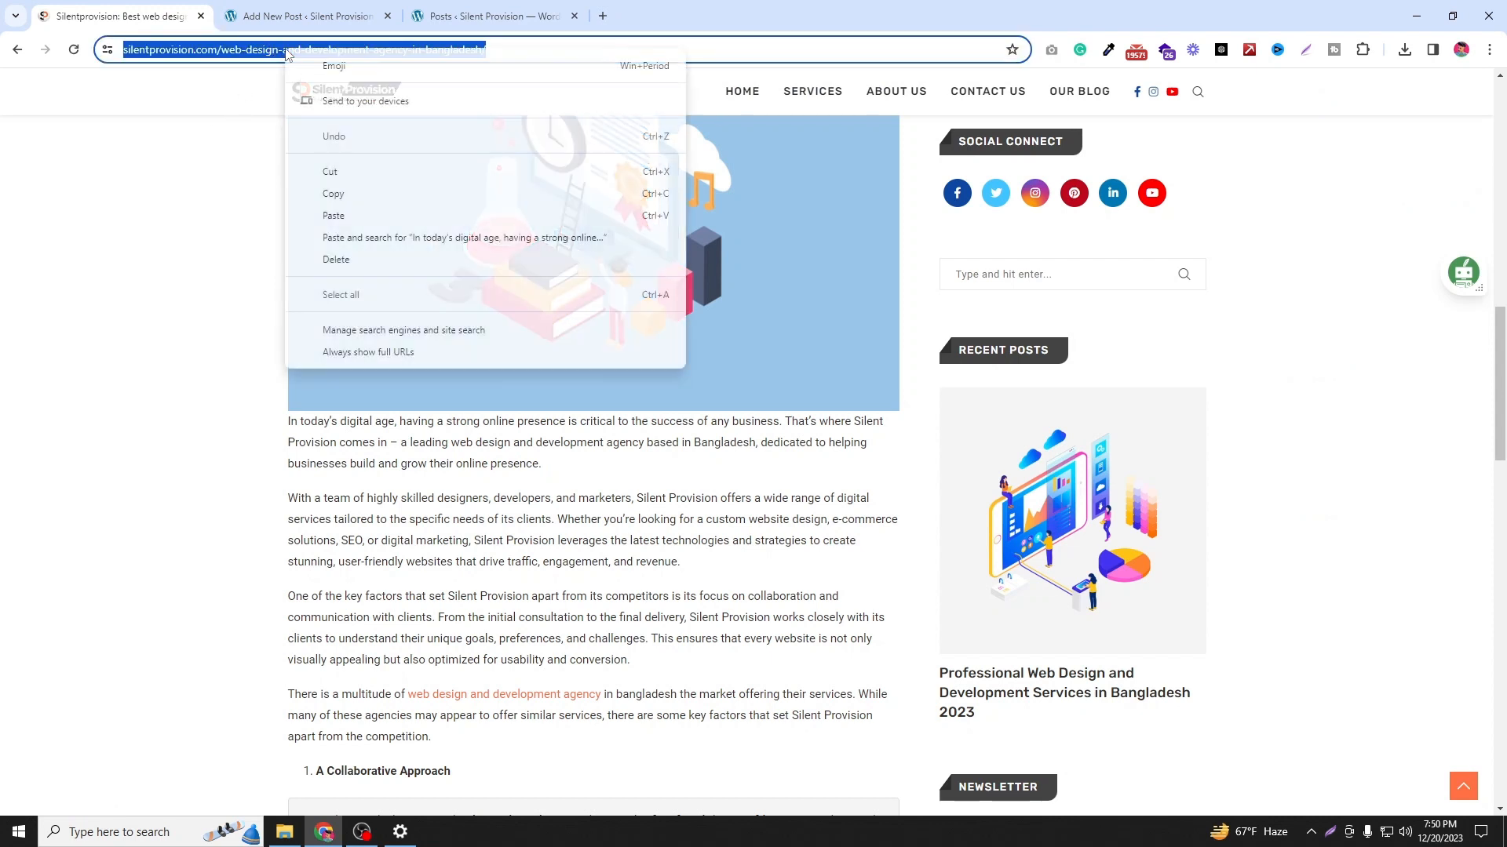
{"action": "left_click", "coordinate": [346, 193]}
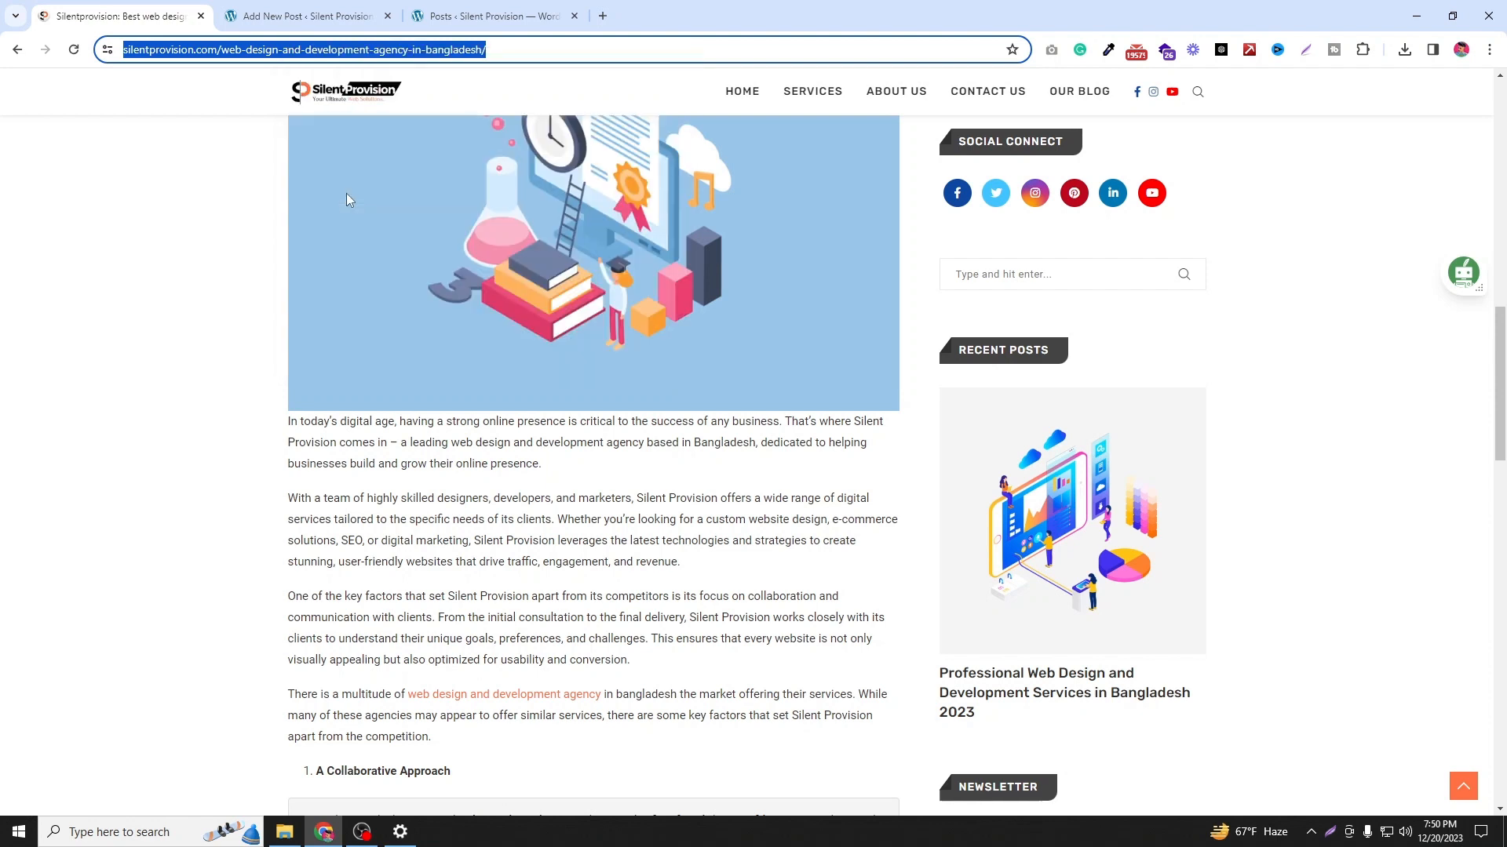
Step: Link the selected phrase in the new post to the copied silentprovision.com/web-design-and-development-agency-in-bangladesh/ address
{"action": "left_click", "coordinate": [306, 16]}
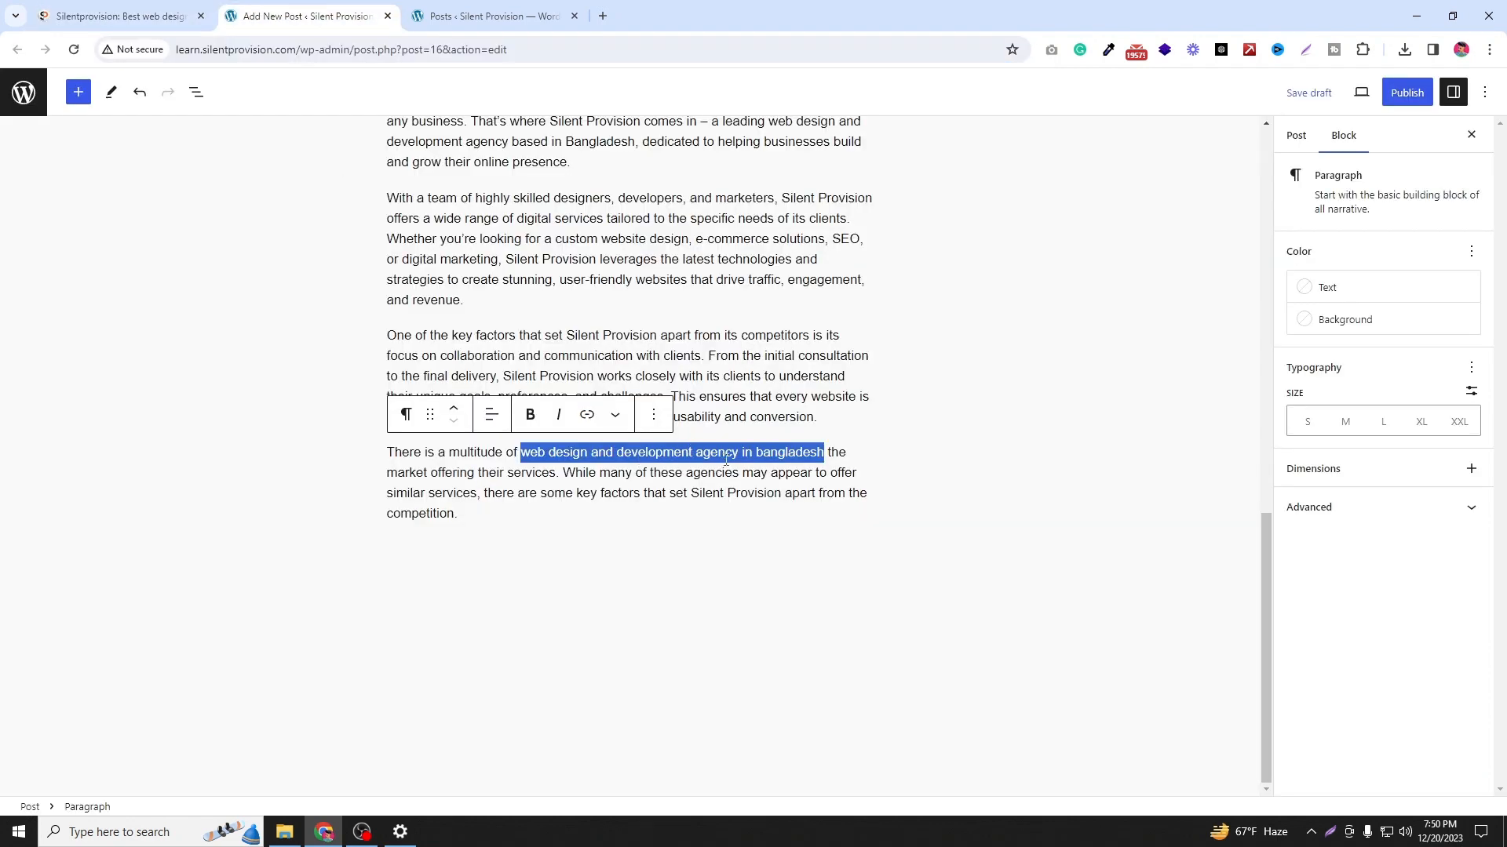
{"action": "left_click", "coordinate": [588, 417]}
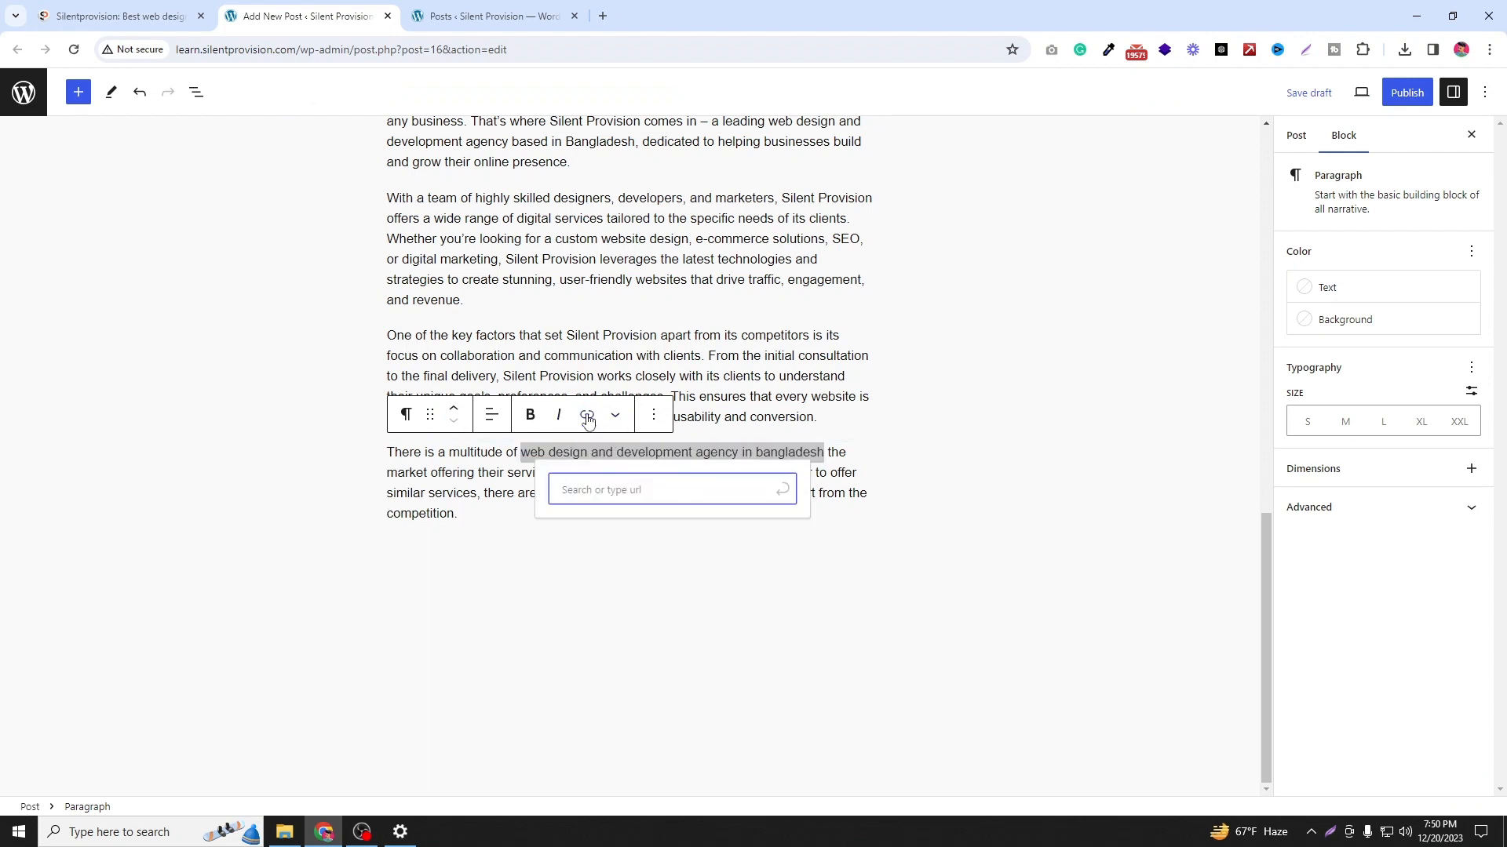
{"action": "right_click", "coordinate": [608, 489]}
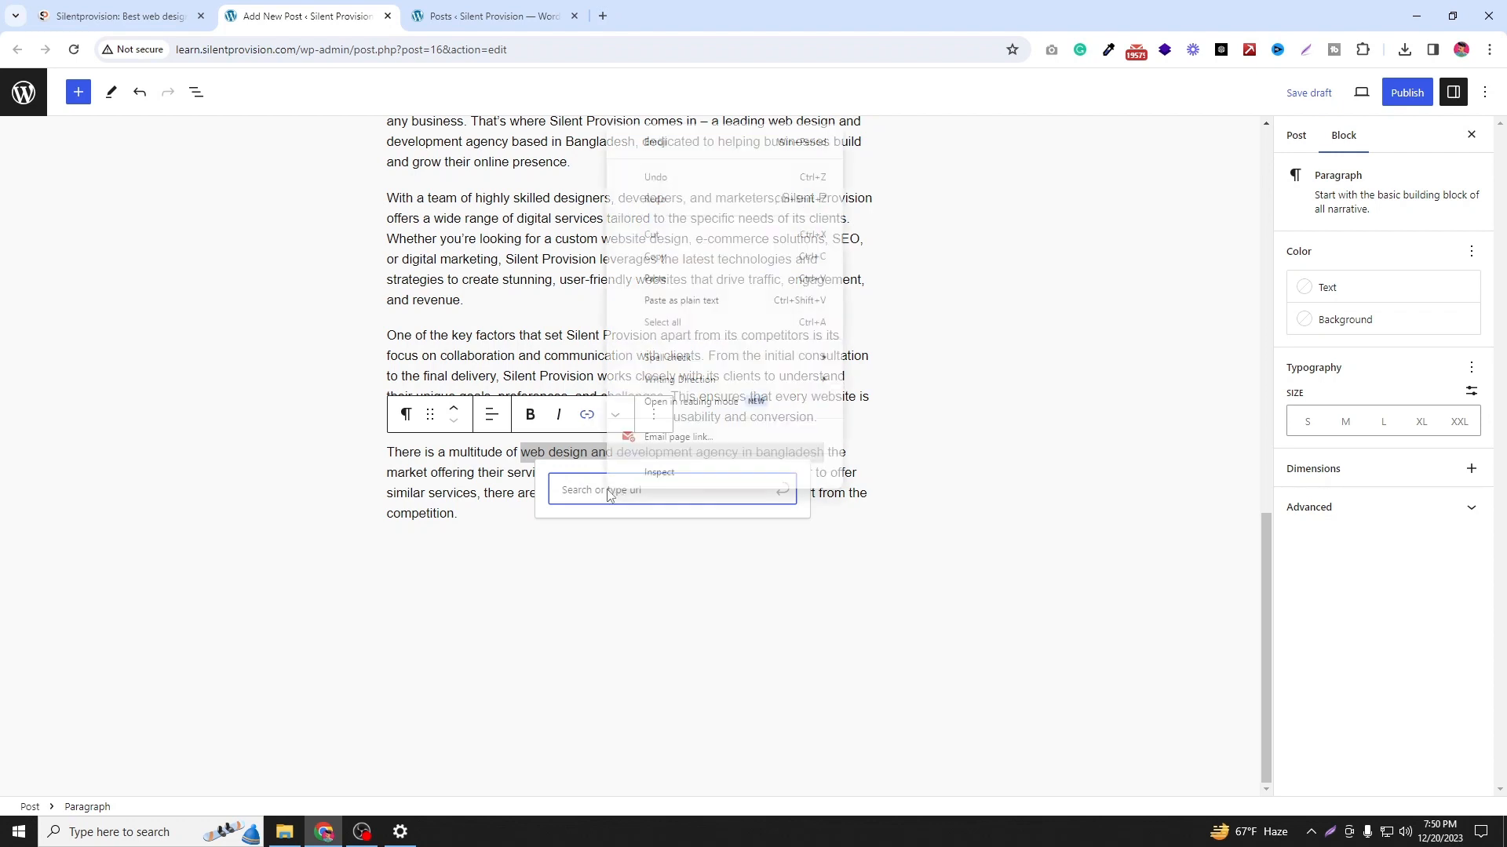
{"action": "left_click", "coordinate": [657, 278]}
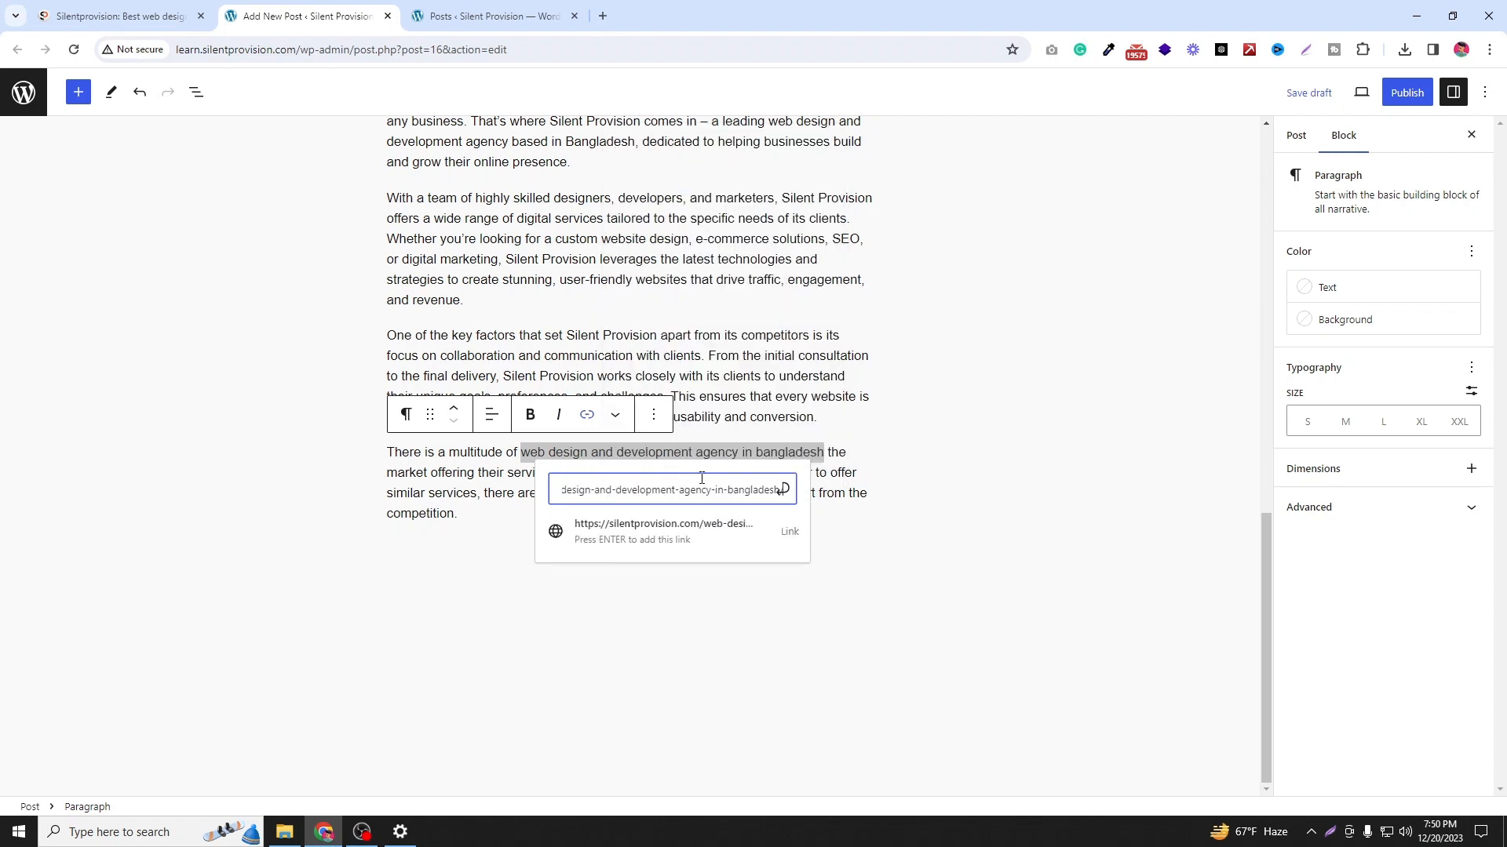
{"action": "left_click", "coordinate": [785, 490]}
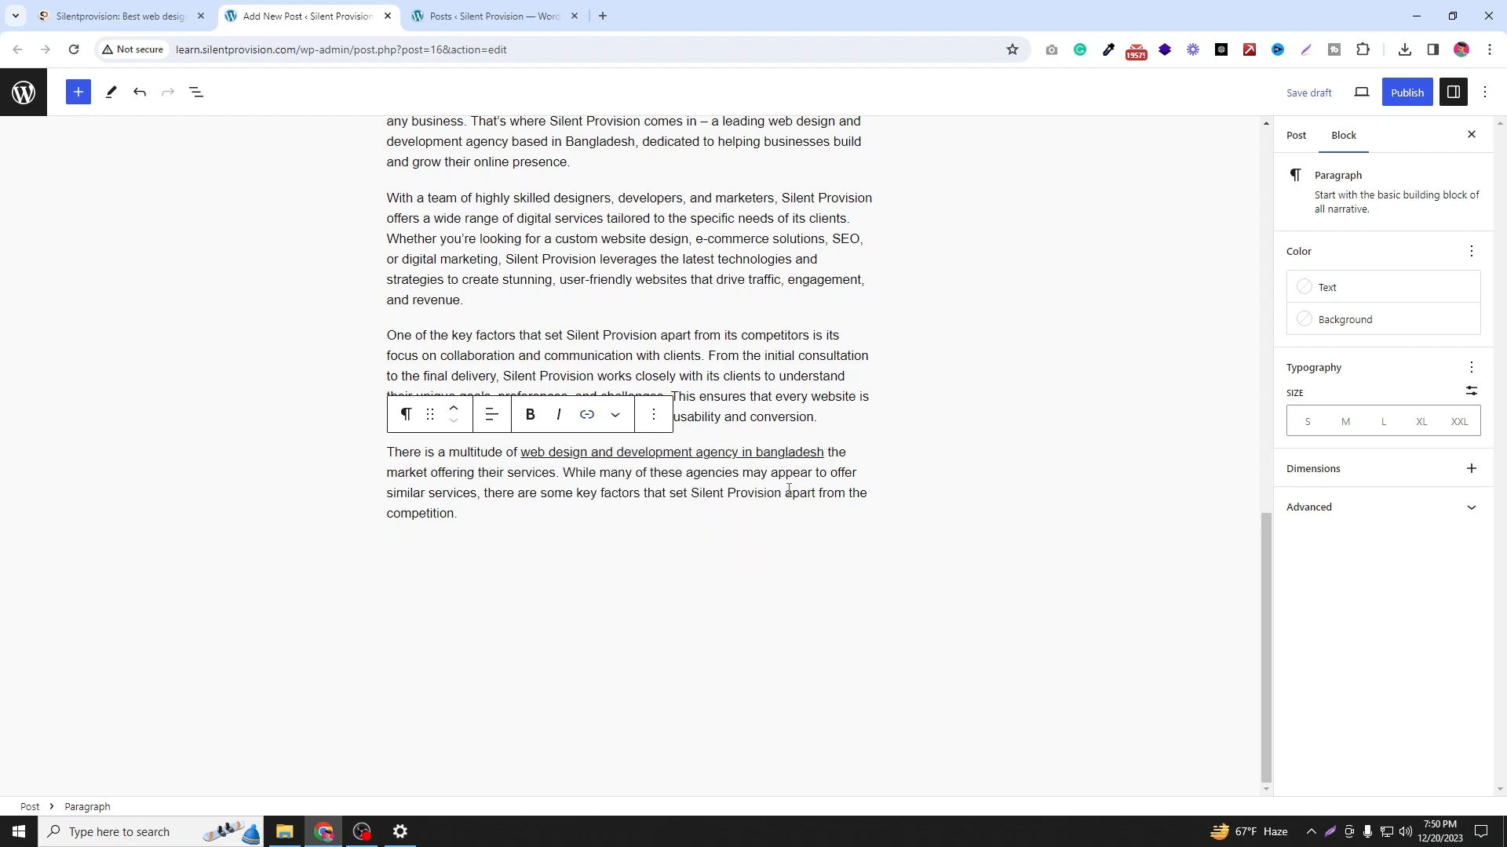
{"action": "key", "text": "ctrl+s"}
{"action": "left_click", "coordinate": [1, 413]}
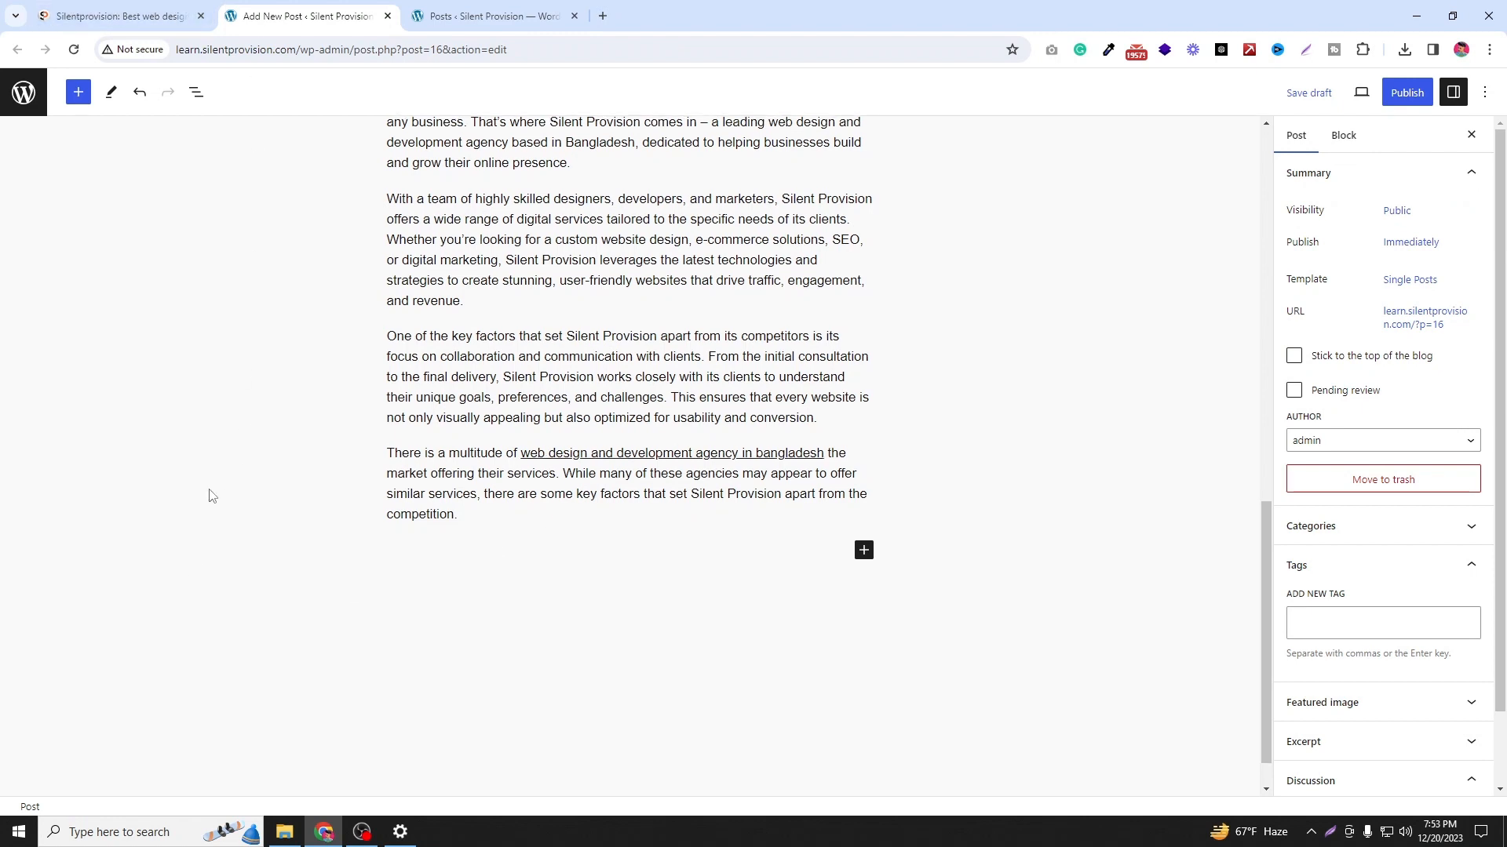
Step: Copy the first numbered heading, "A Collaborative Approach", from the source article
{"action": "left_click", "coordinate": [174, 14]}
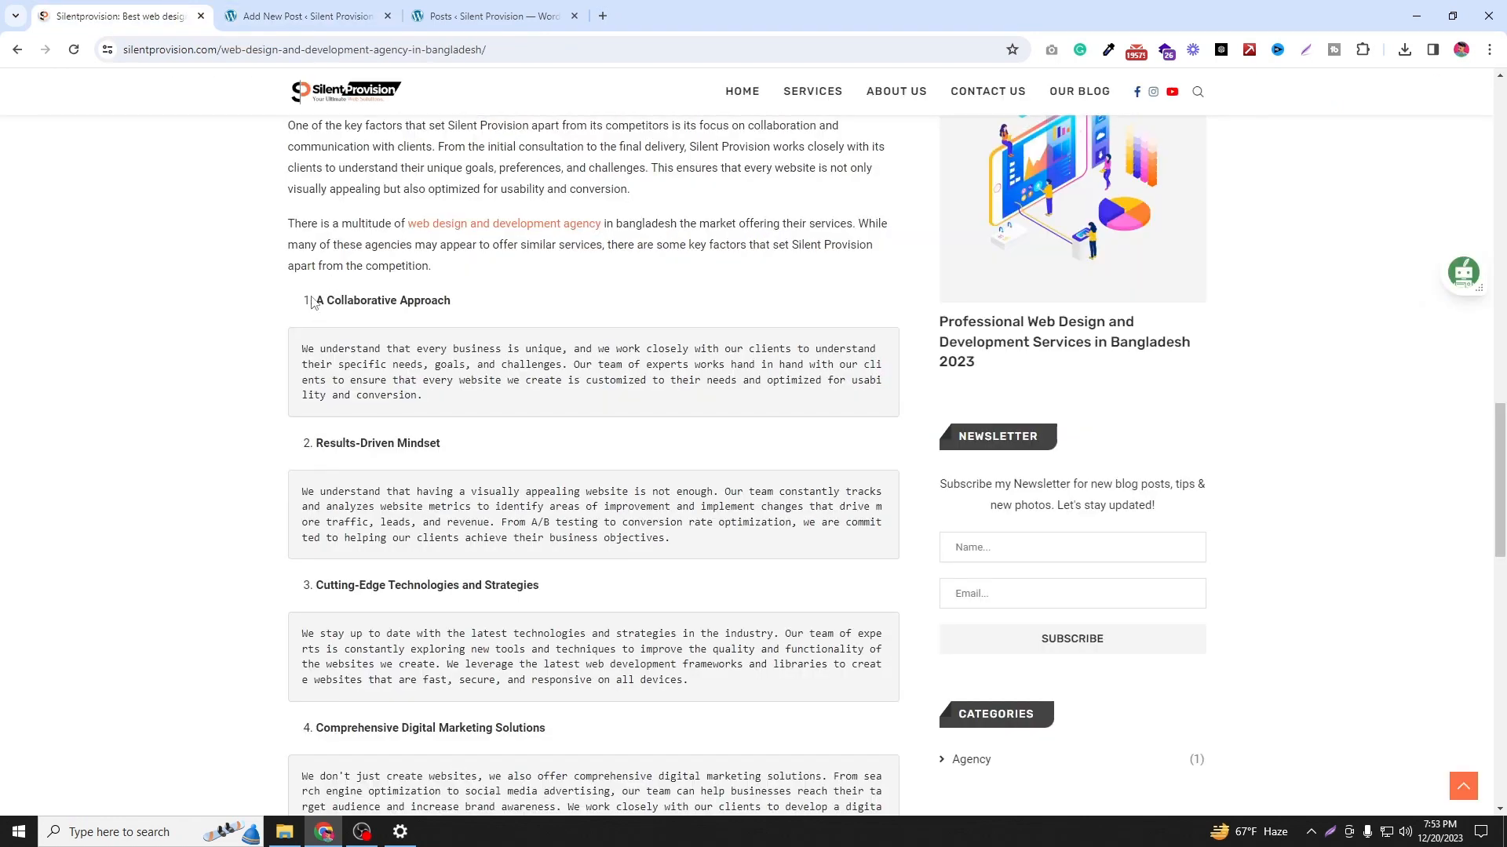
{"action": "left_click_drag", "start_coordinate": [319, 299], "coordinate": [458, 300]}
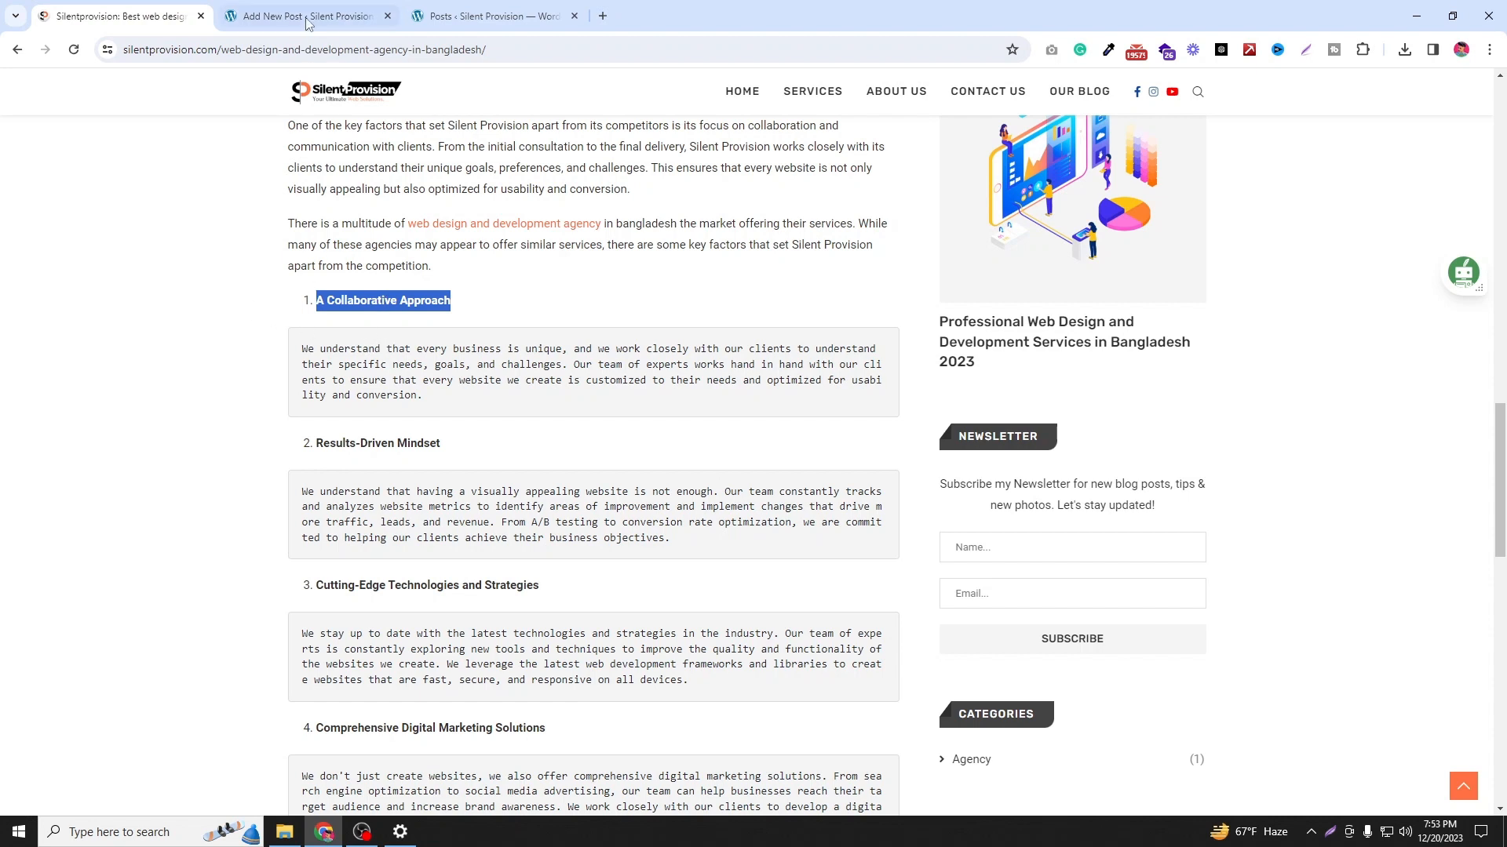
{"action": "right_click", "coordinate": [428, 301]}
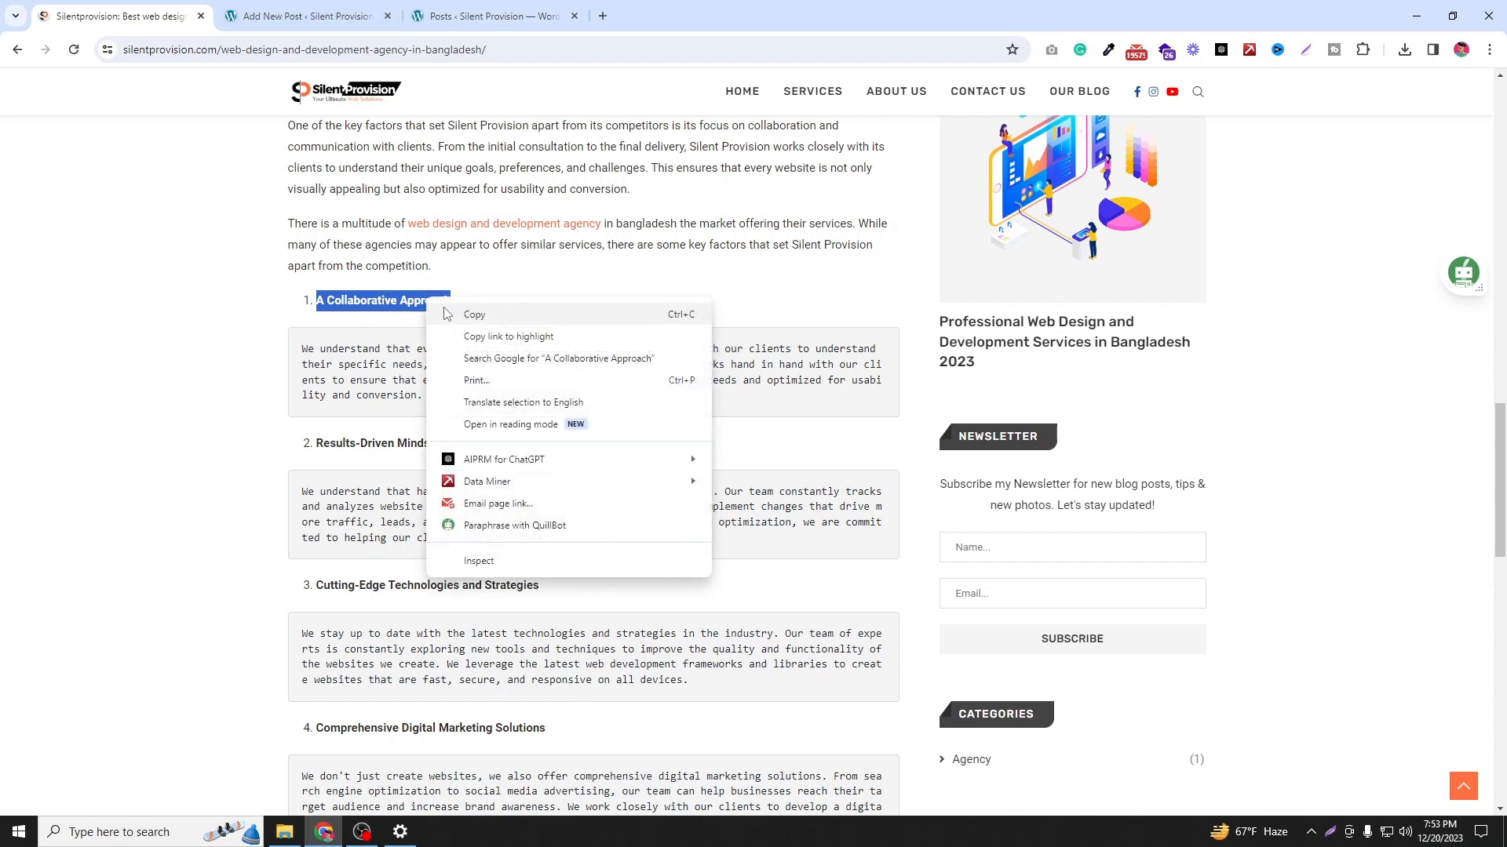
{"action": "left_click", "coordinate": [450, 314]}
Step: Add a numbered list below the new post's last paragraph and paste the copied heading as its first item
{"action": "left_click", "coordinate": [306, 16]}
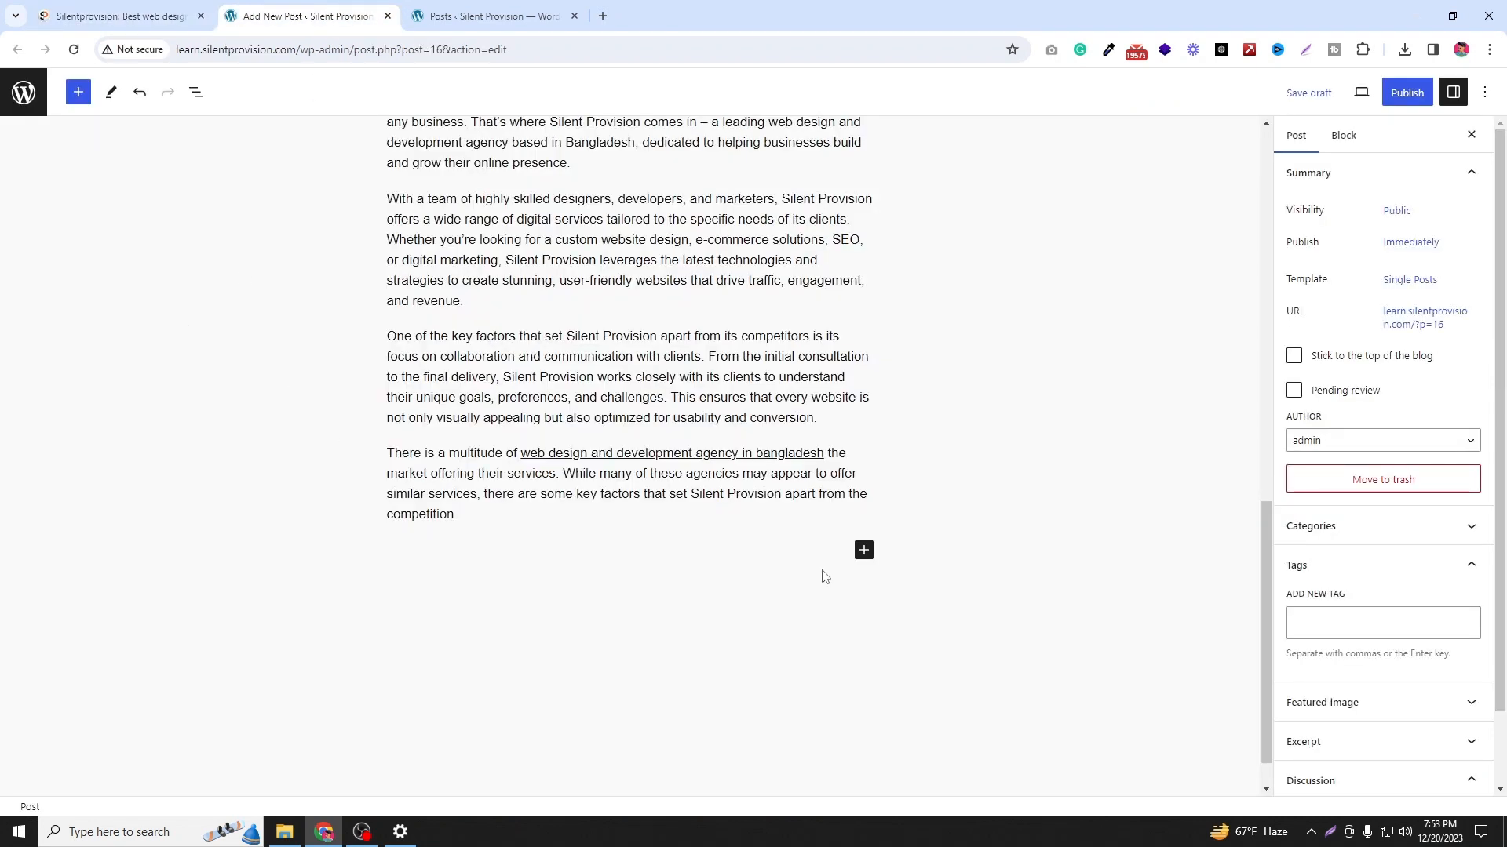
{"action": "left_click", "coordinate": [863, 550]}
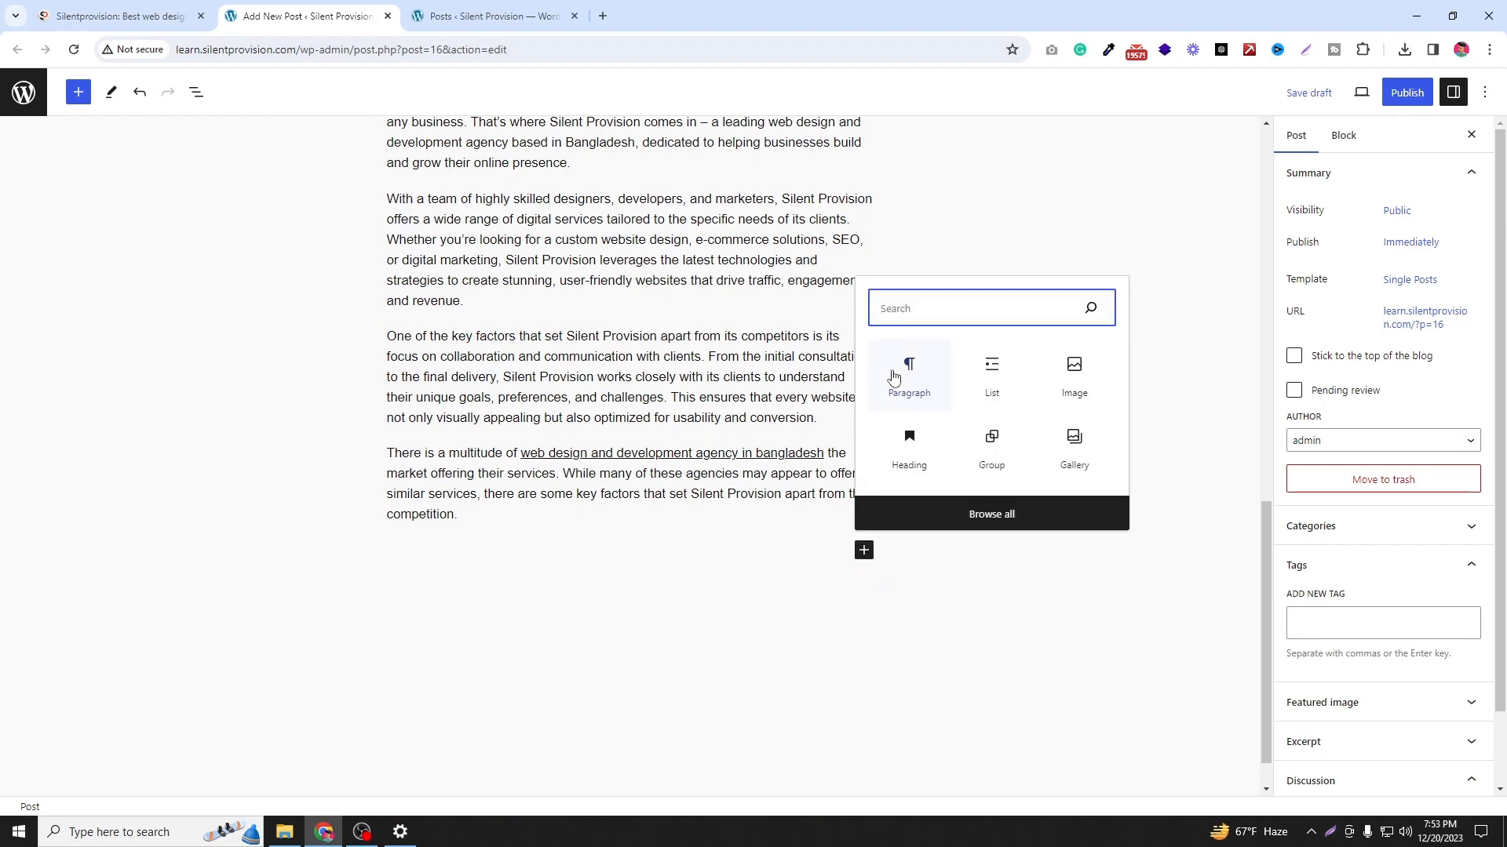
{"action": "left_click", "coordinate": [993, 377]}
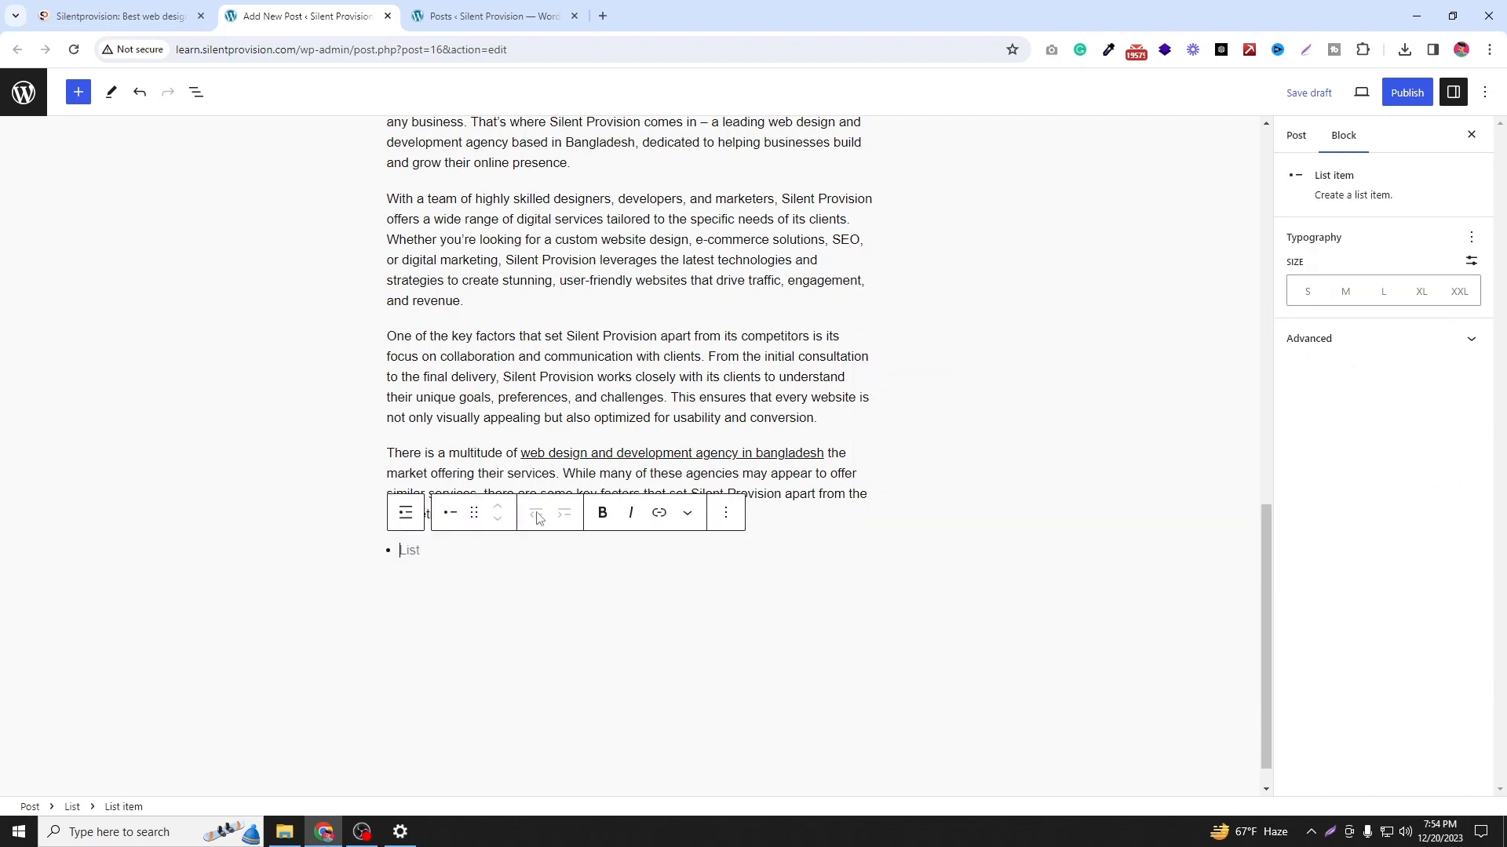
{"action": "left_click", "coordinate": [407, 521]}
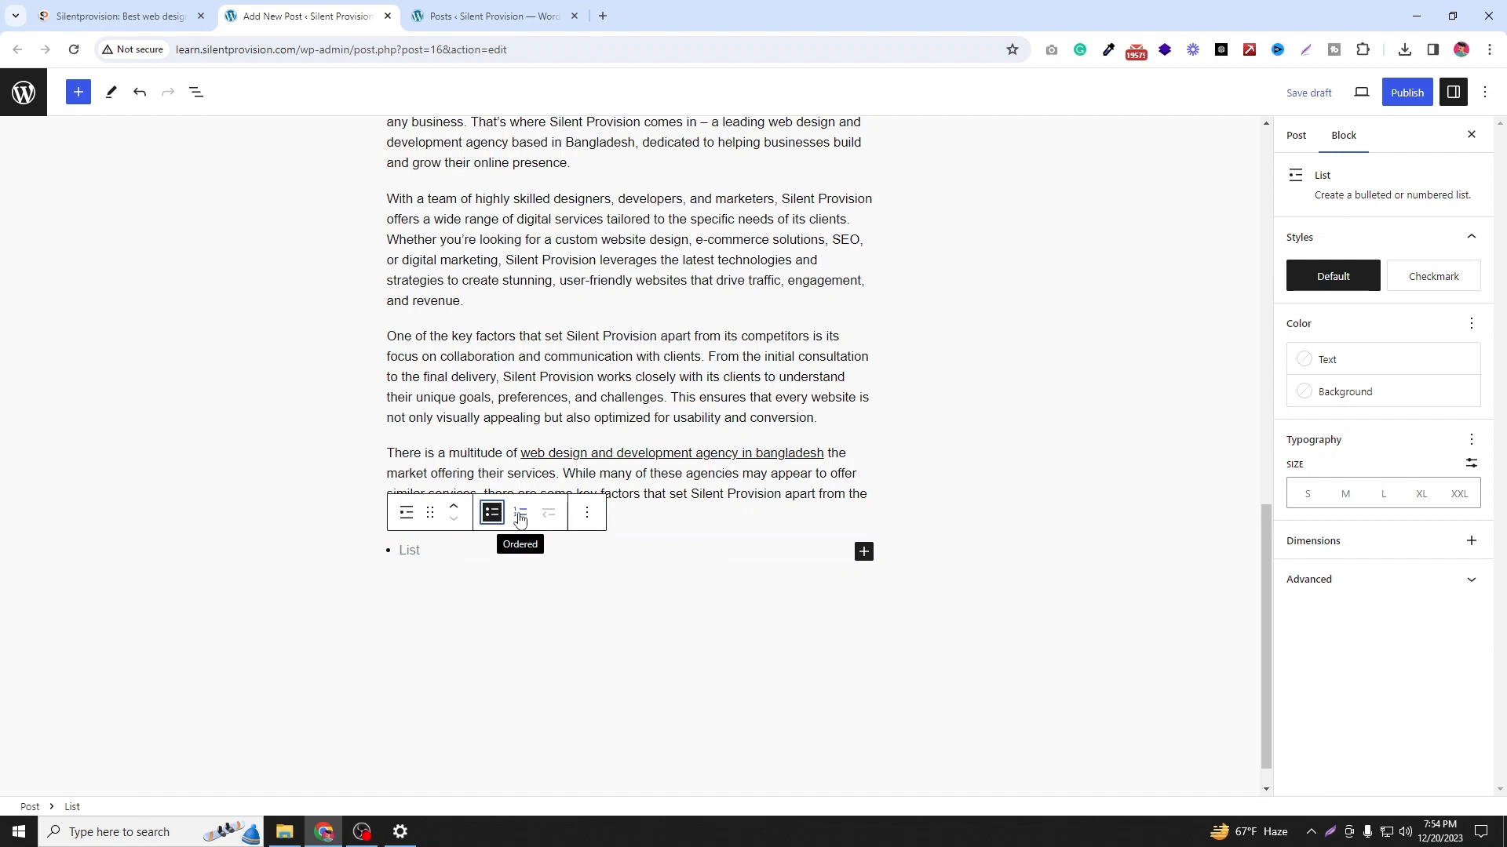
{"action": "left_click", "coordinate": [519, 515]}
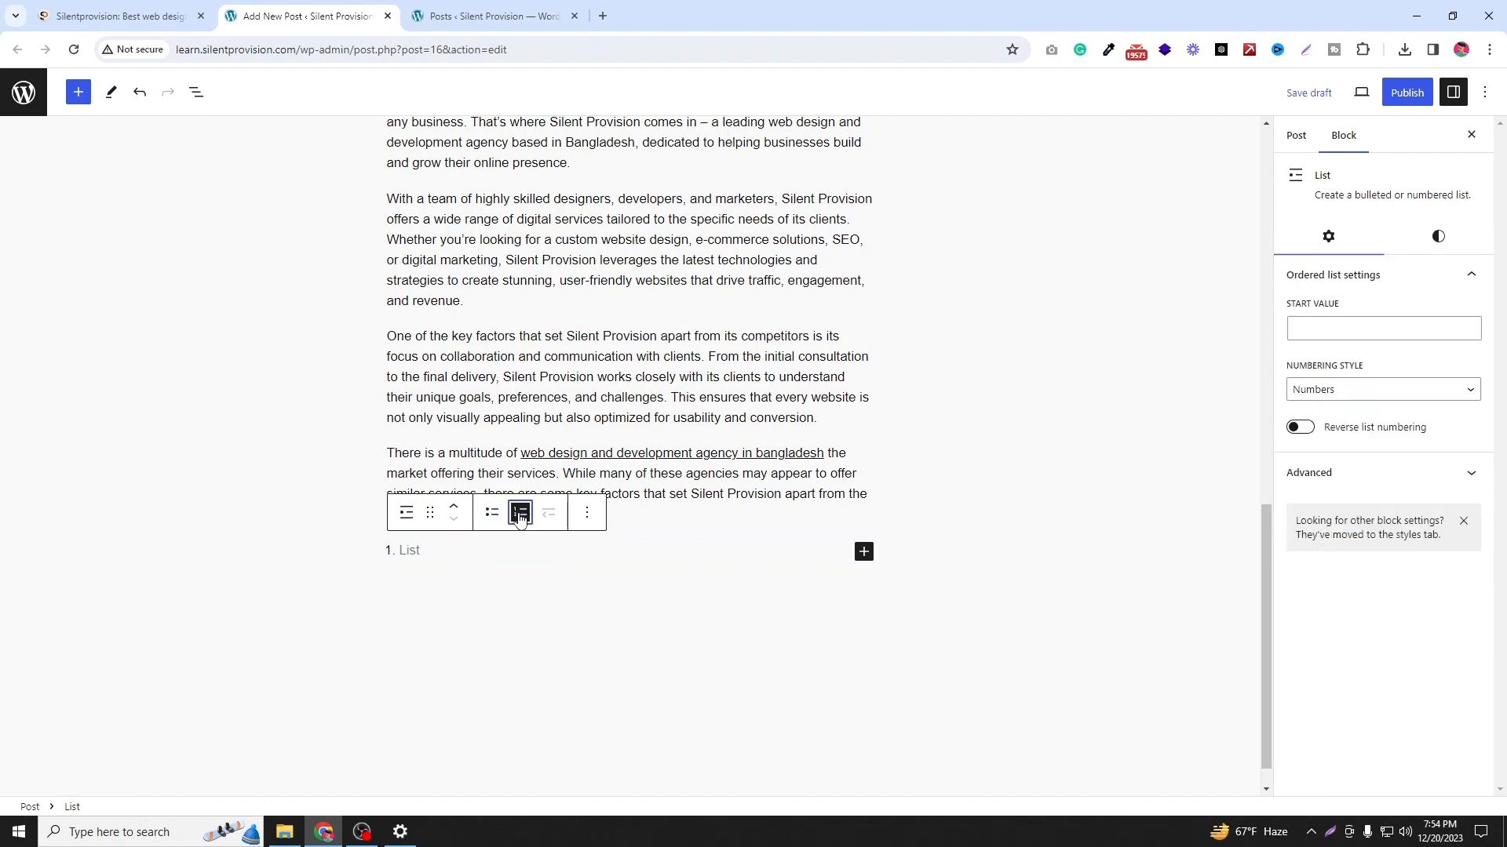
{"action": "left_click", "coordinate": [489, 558]}
{"action": "right_click", "coordinate": [472, 545]}
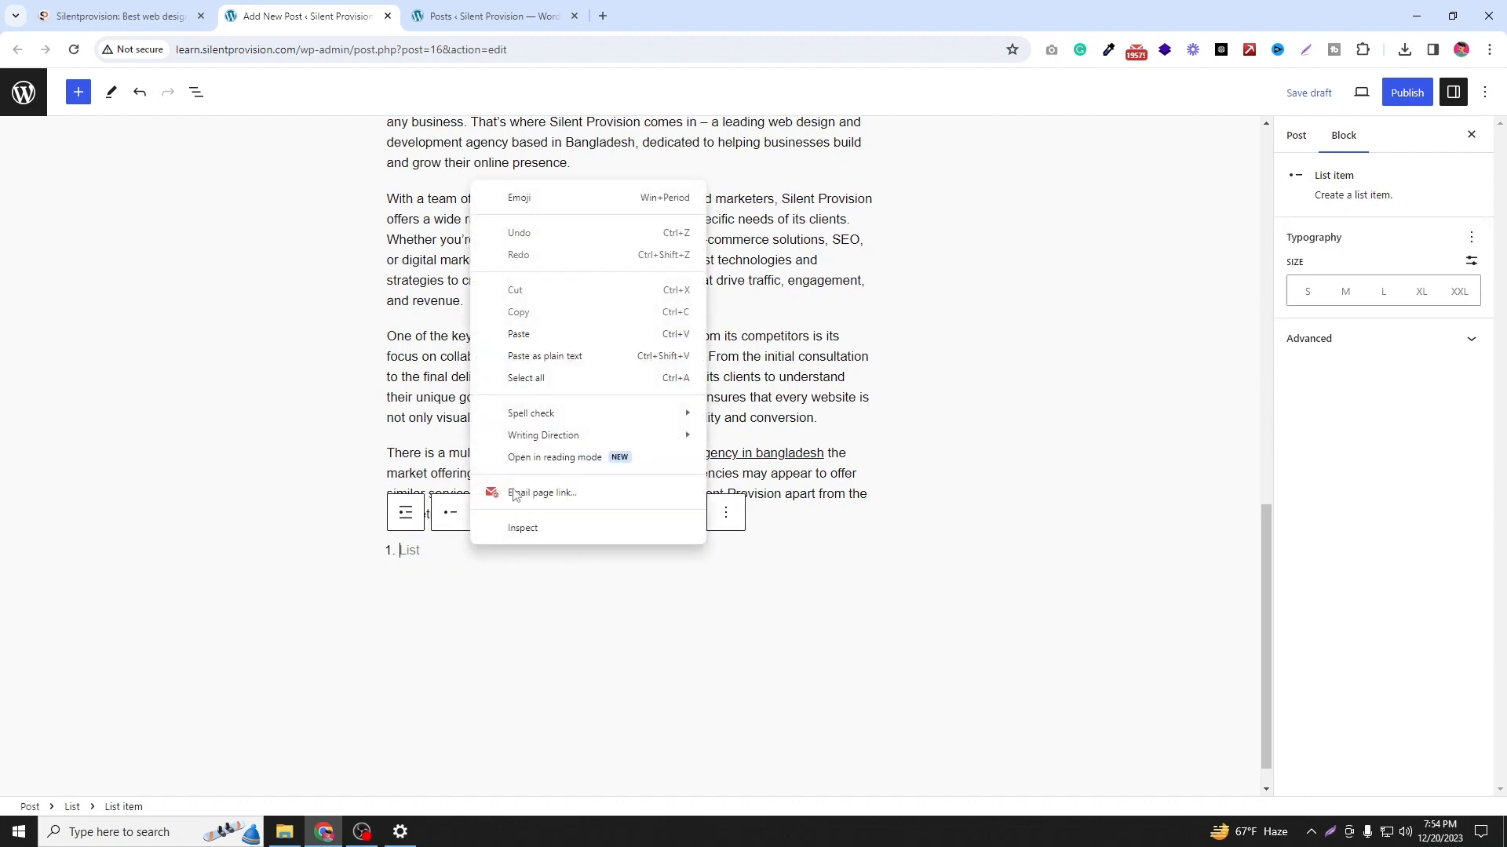
{"action": "left_click", "coordinate": [561, 335]}
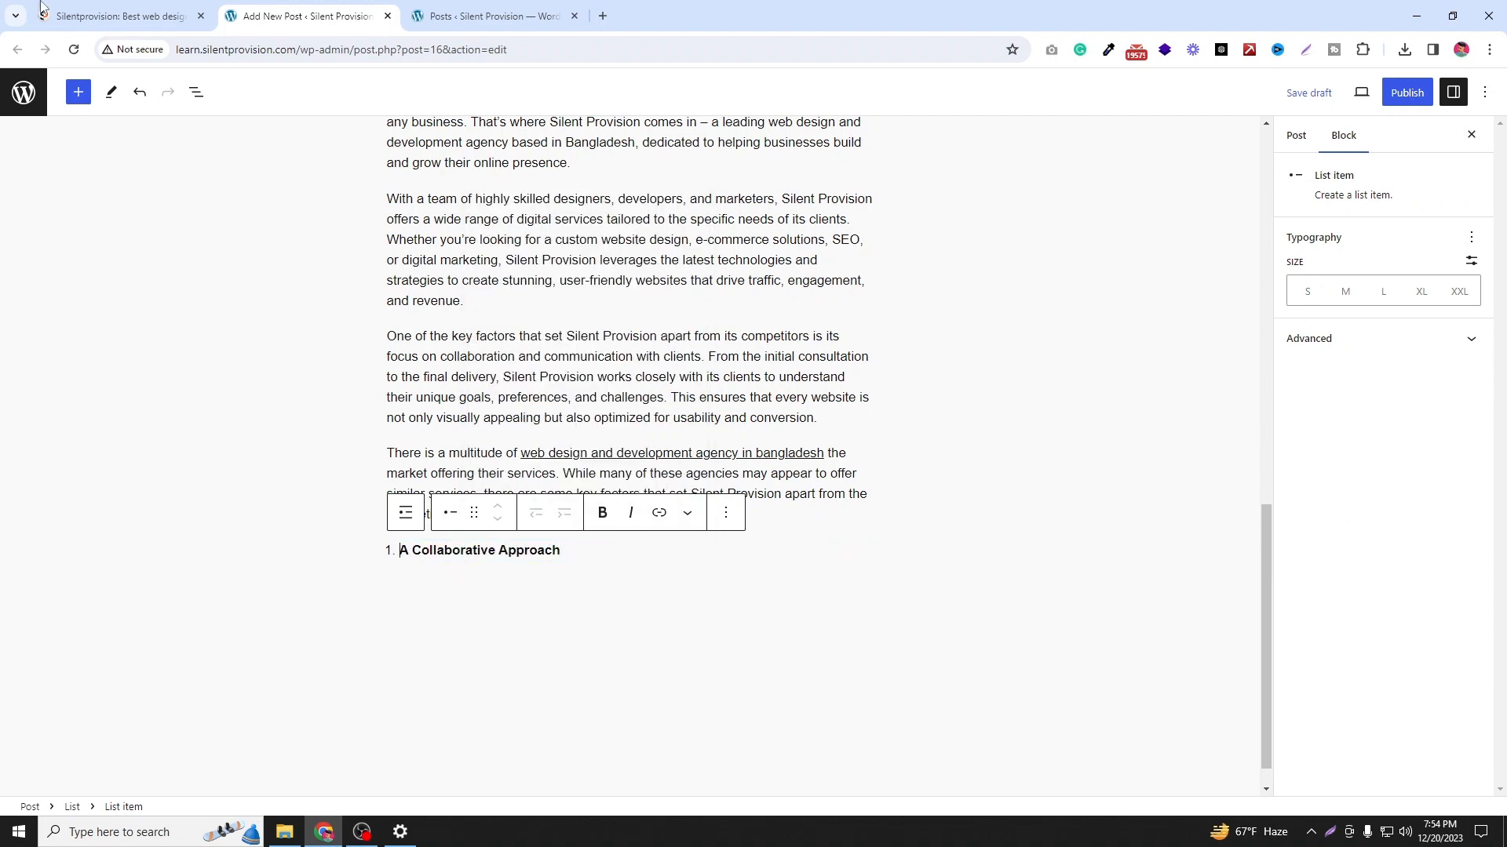
Step: Copy the text under "A Collaborative Approach" in the source article
{"action": "left_click", "coordinate": [97, 8]}
{"action": "left_click_drag", "start_coordinate": [448, 408], "coordinate": [298, 346]}
{"action": "left_click_drag", "start_coordinate": [428, 396], "coordinate": [286, 353]}
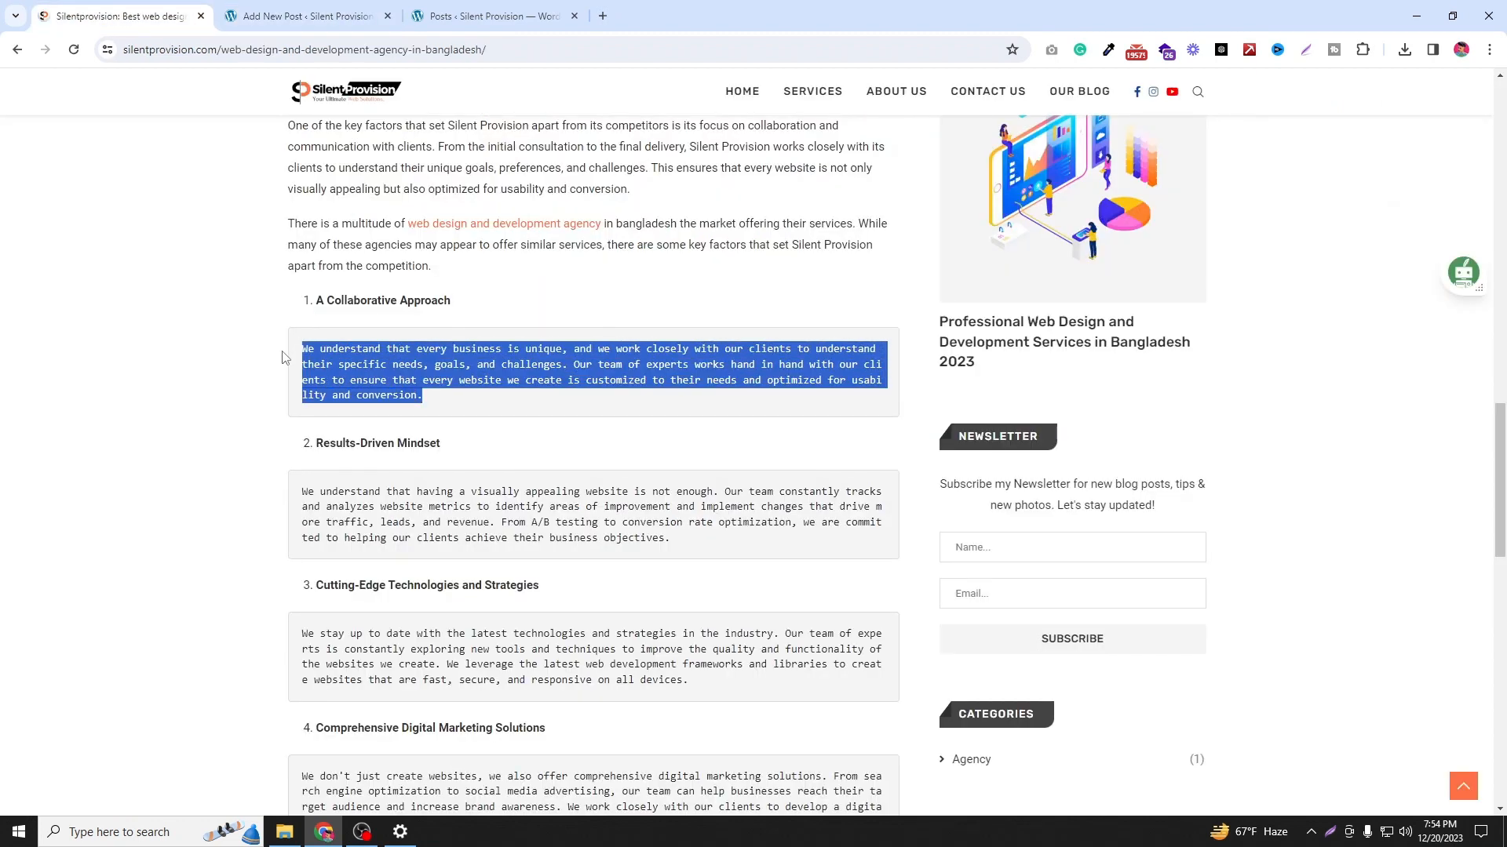
{"action": "right_click", "coordinate": [363, 353]}
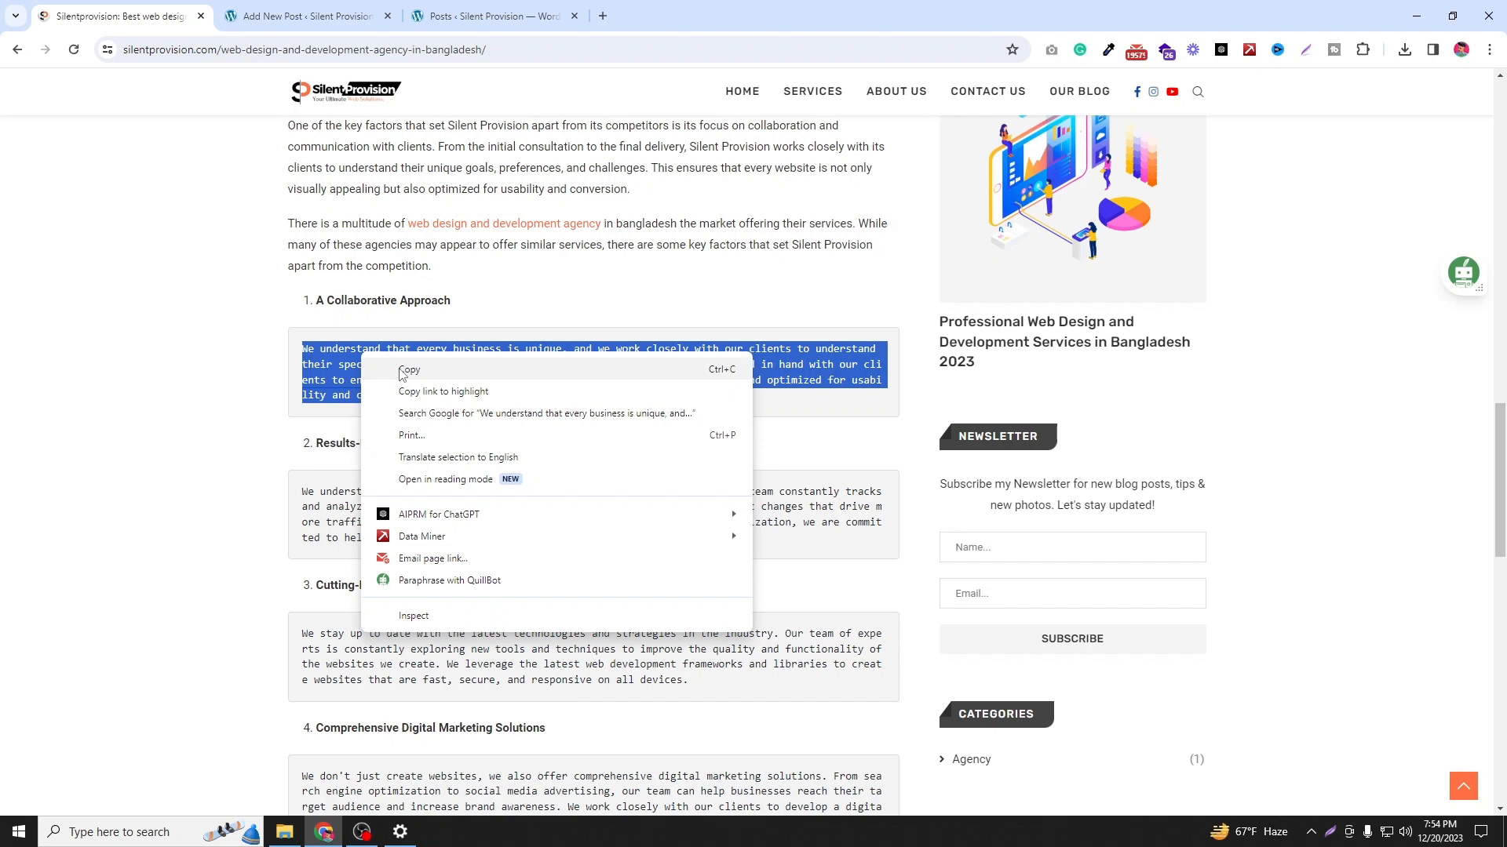
{"action": "left_click", "coordinate": [400, 373]}
Step: Add a paragraph block below the numbered list in the new post and paste the copied text into it
{"action": "left_click", "coordinate": [345, 8]}
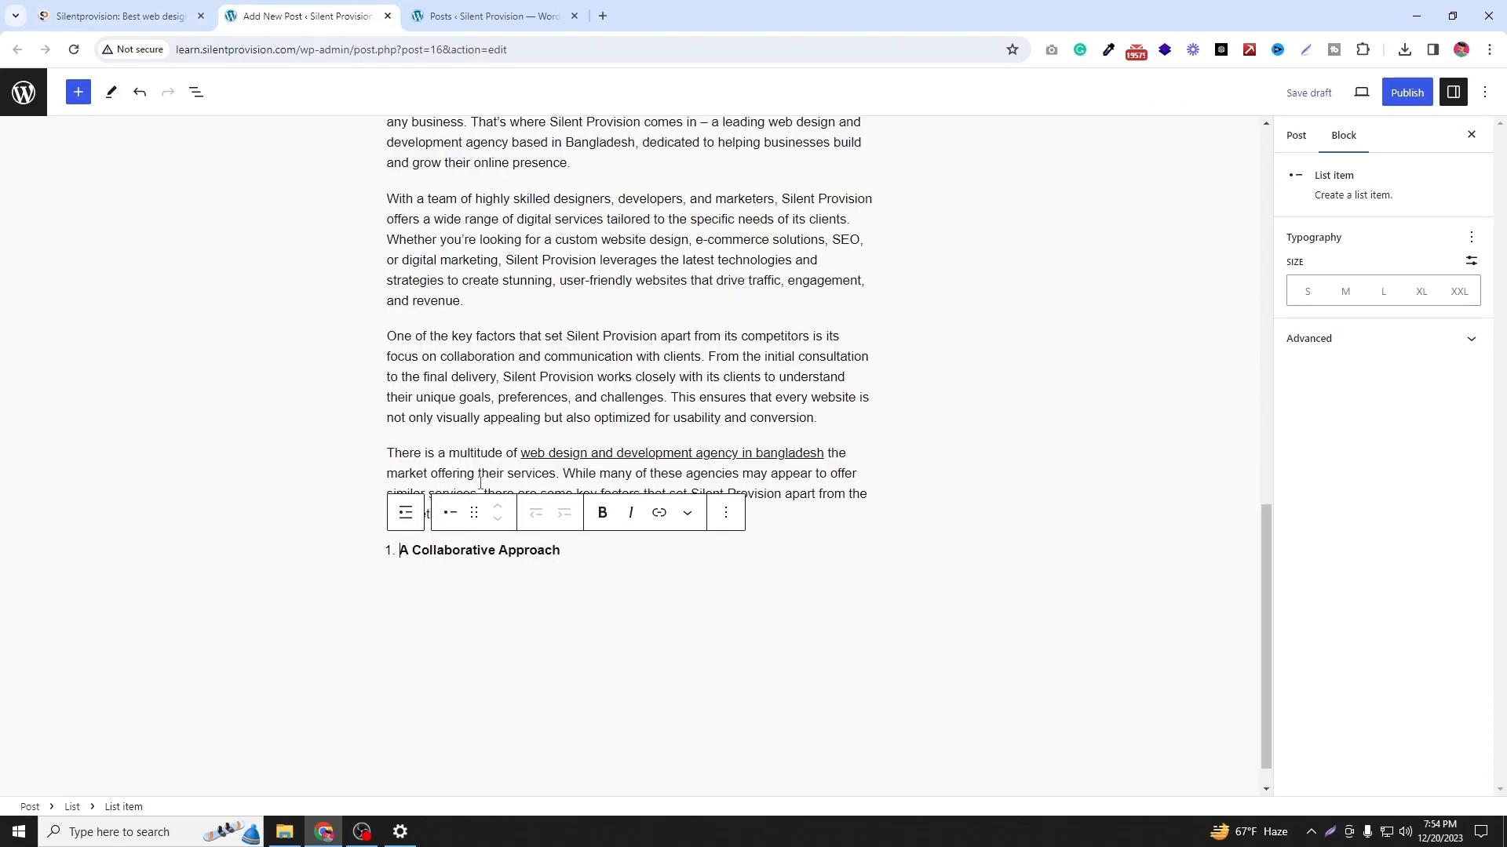
{"action": "left_click", "coordinate": [585, 587]}
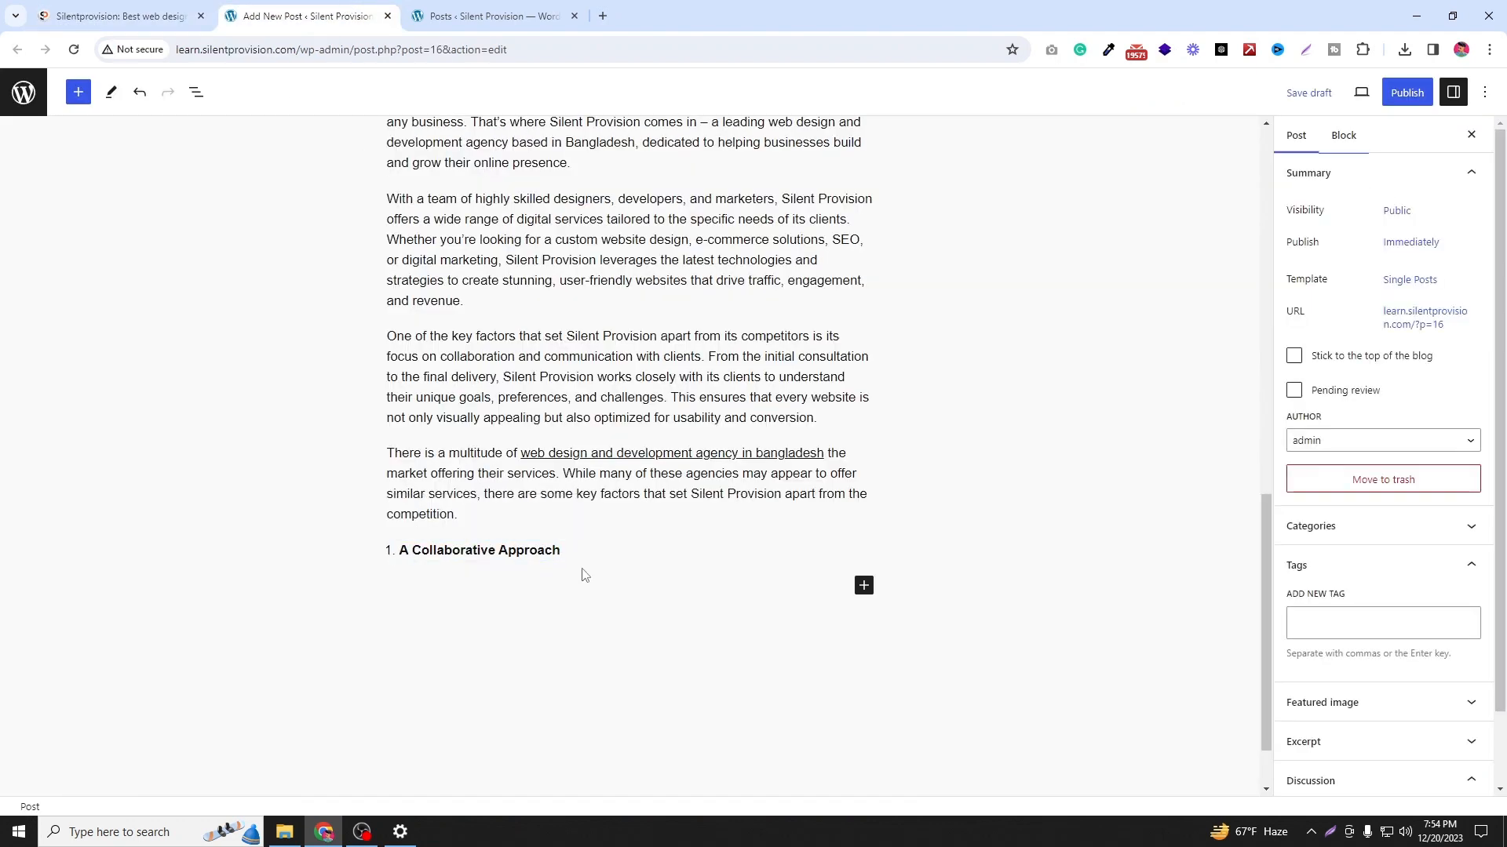
{"action": "left_click", "coordinate": [864, 588]}
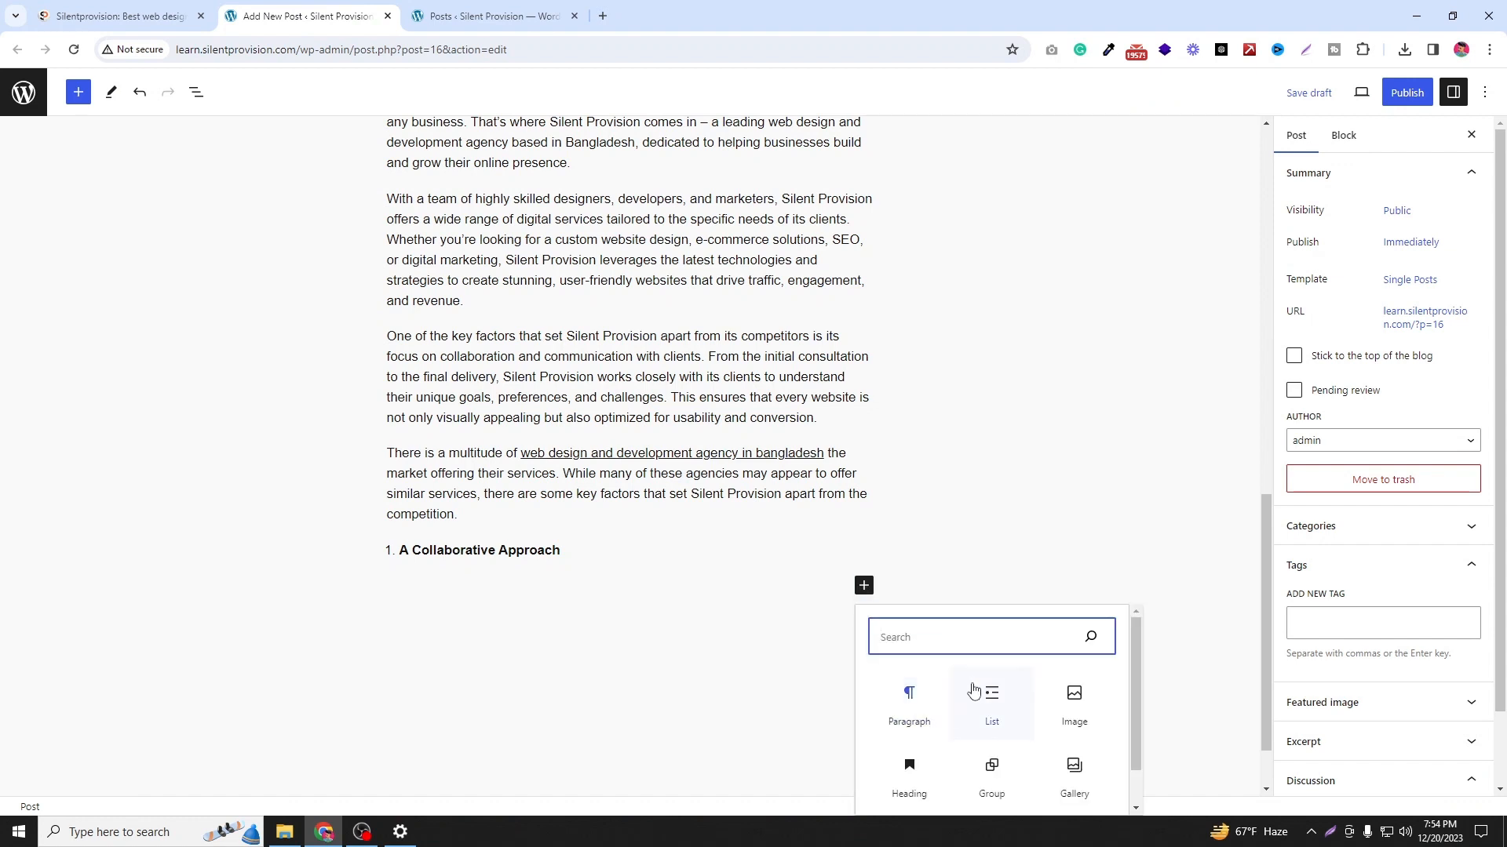
{"action": "left_click", "coordinate": [893, 695]}
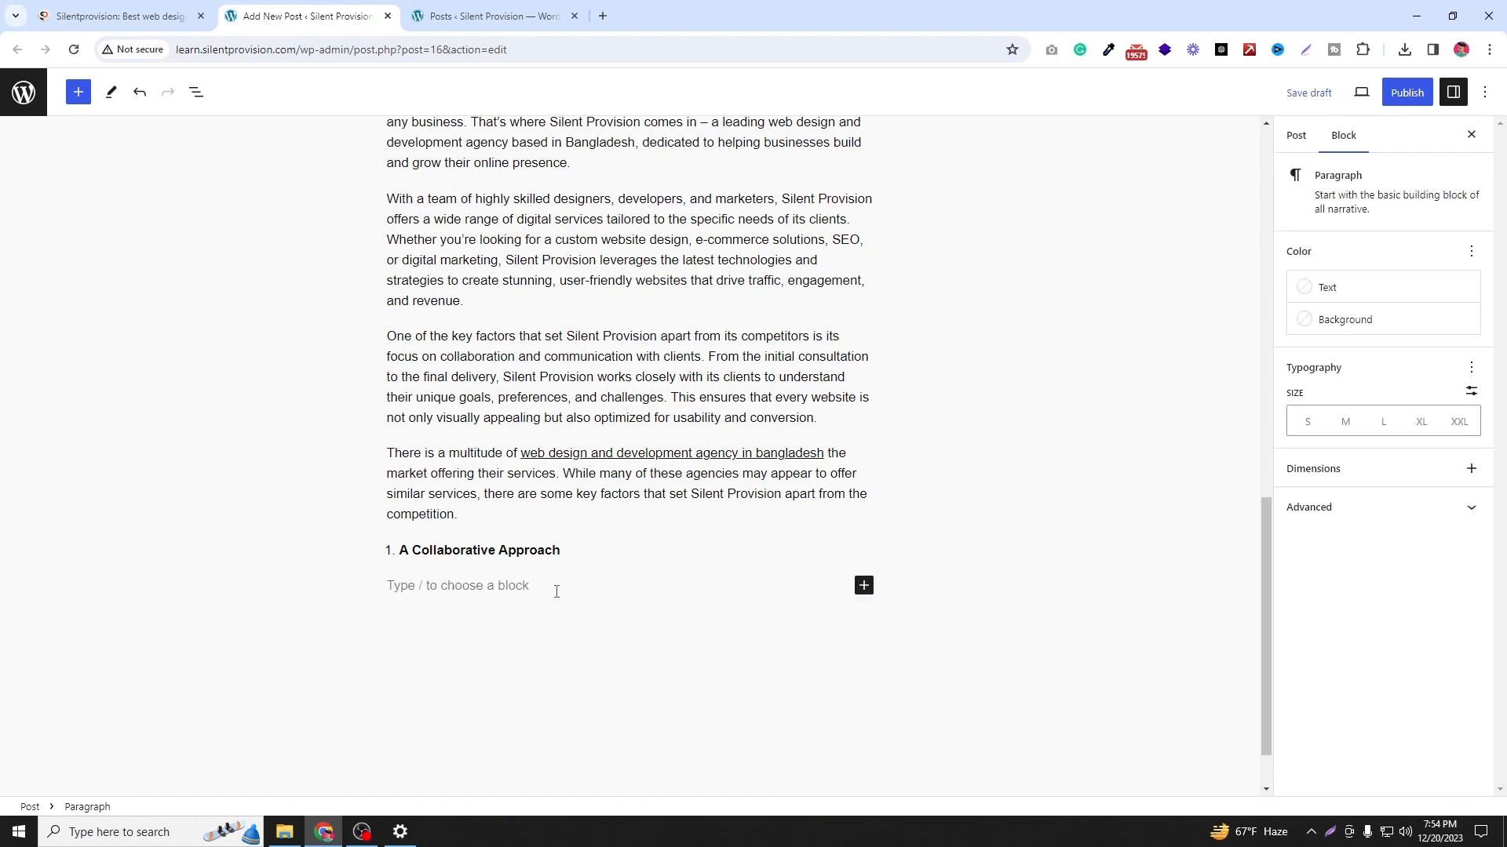
{"action": "key", "text": "ctrl+v"}
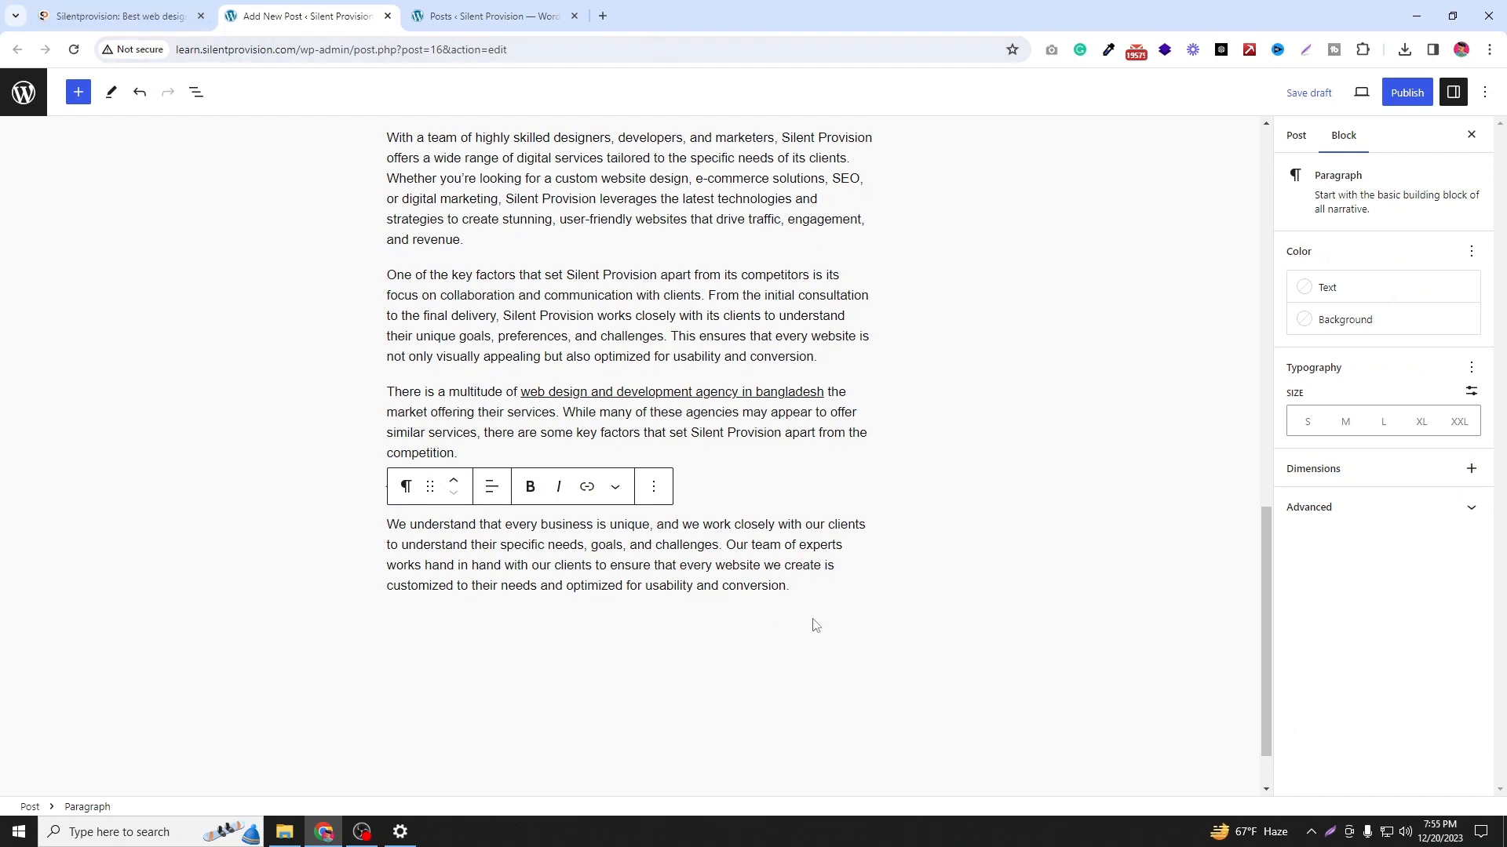
Step: Add the line "2. Results-Driven Mindset" below that paragraph, copying the heading text from the source article
{"action": "key", "text": "Return"}
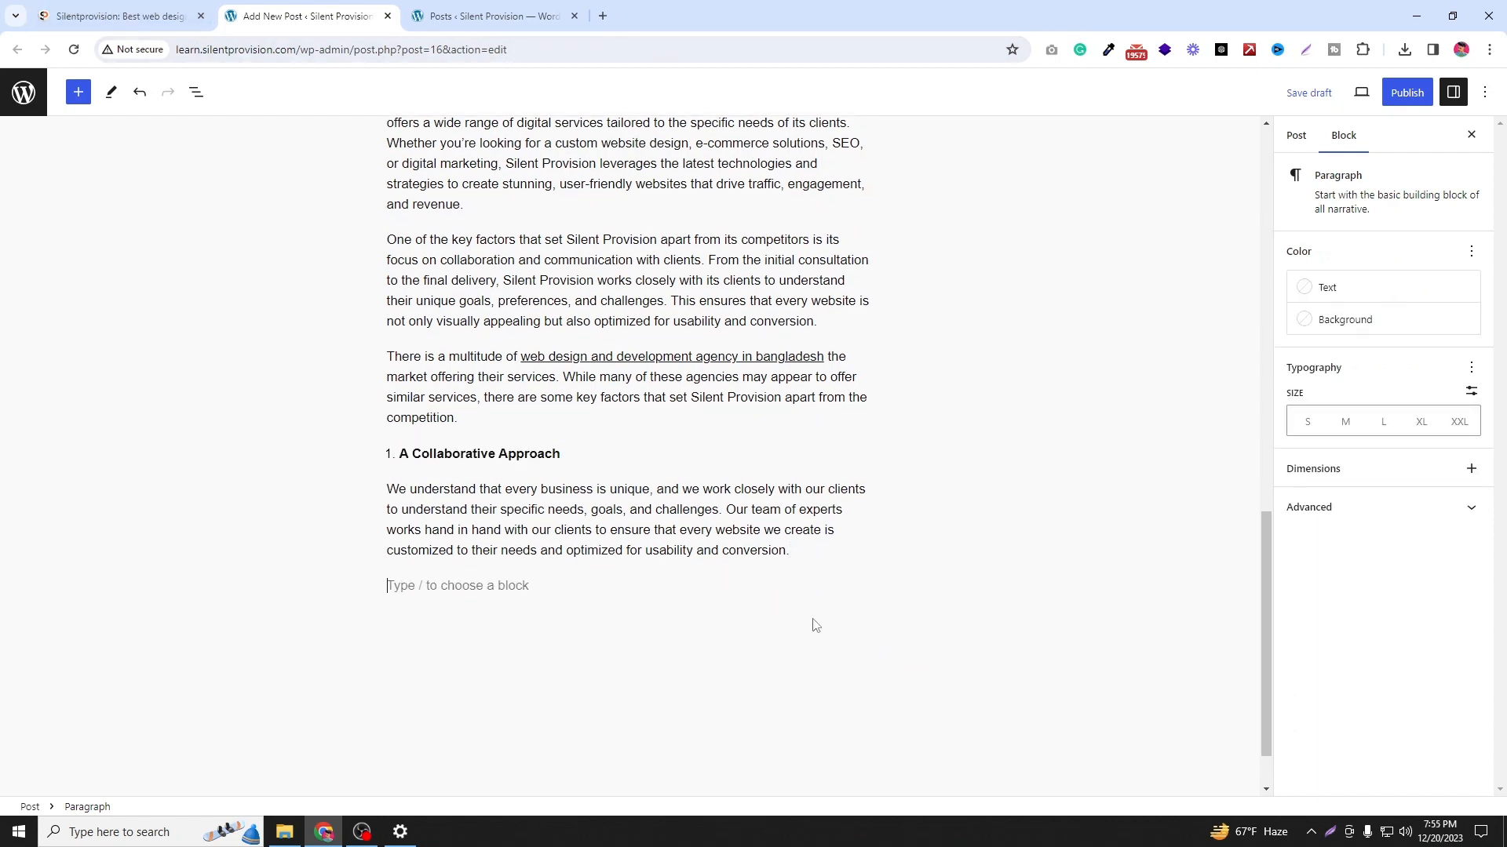
{"action": "type", "text": "2."}
{"action": "left_click", "coordinate": [54, 5]}
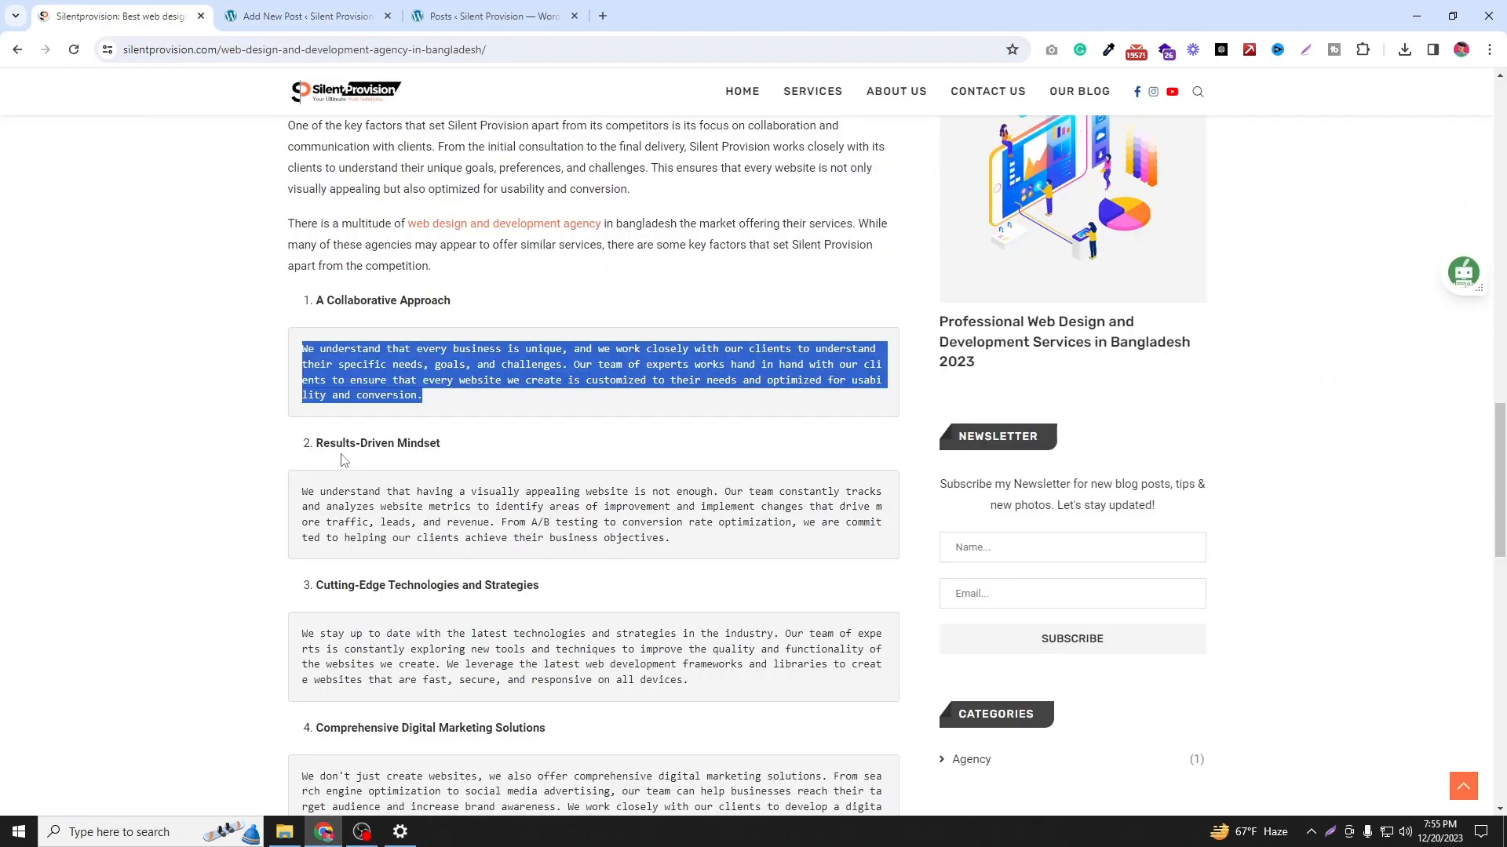
{"action": "left_click_drag", "start_coordinate": [319, 443], "coordinate": [454, 444]}
{"action": "key", "text": "ctrl+c"}
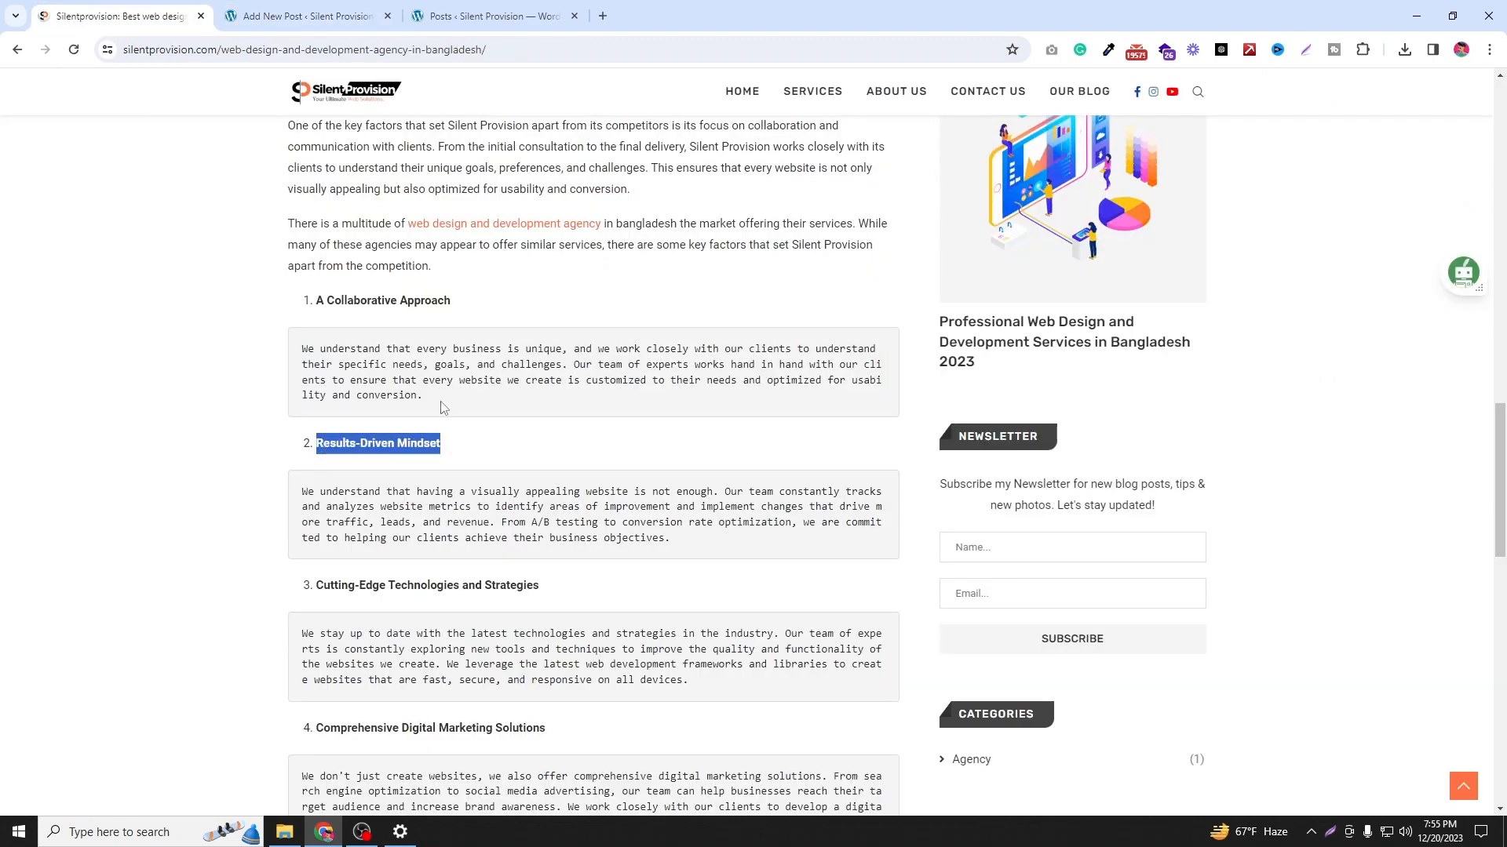
{"action": "left_click", "coordinate": [292, 9]}
{"action": "key", "text": "ctrl+v"}
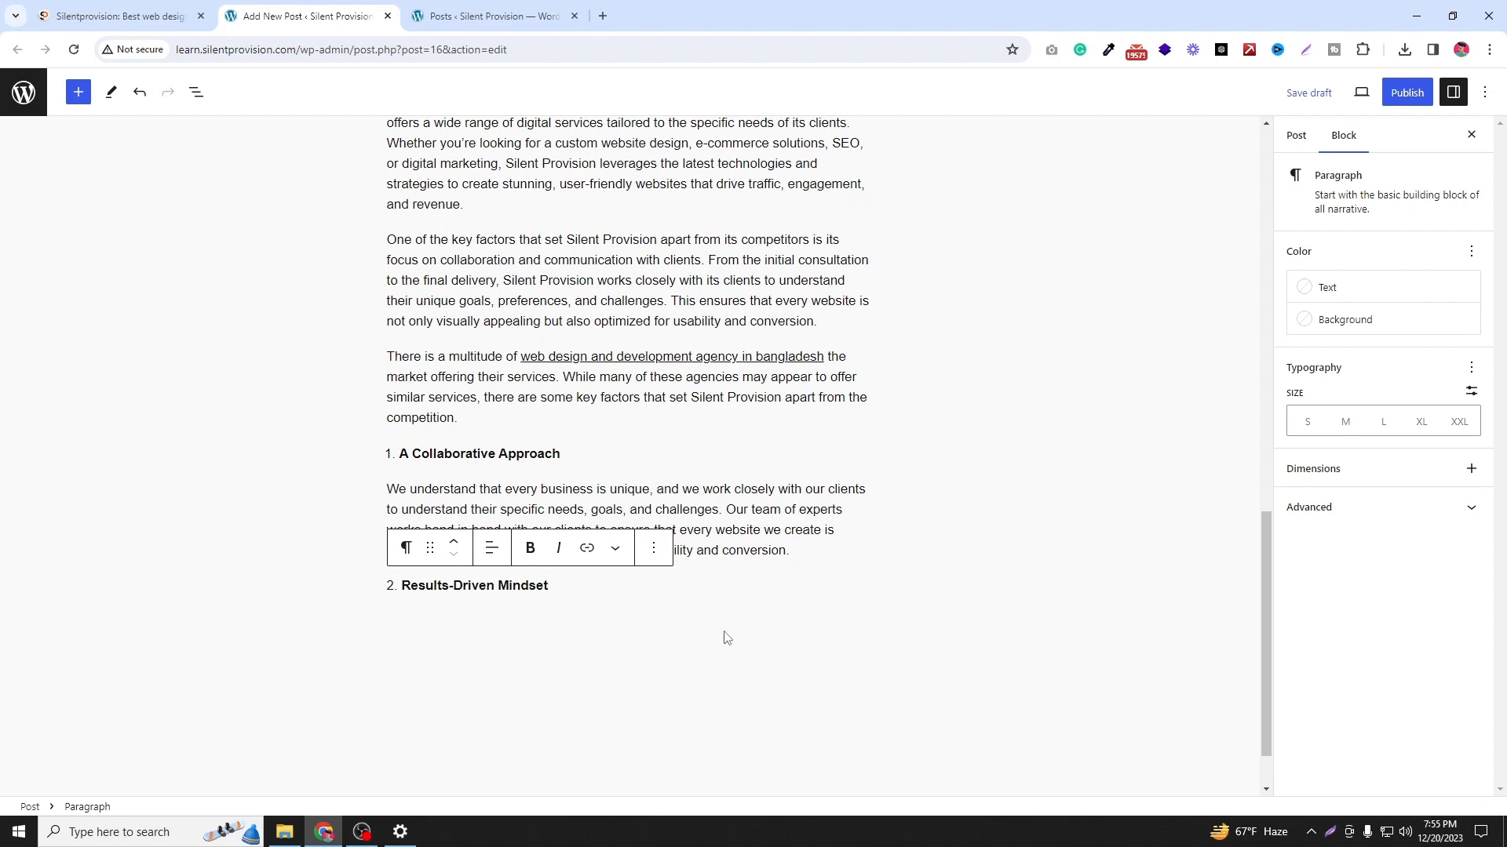
Step: Copy the source article's text under "Results-Driven Mindset" into a new paragraph below that heading in the post
{"action": "key", "text": "Return"}
{"action": "left_click", "coordinate": [118, 16]}
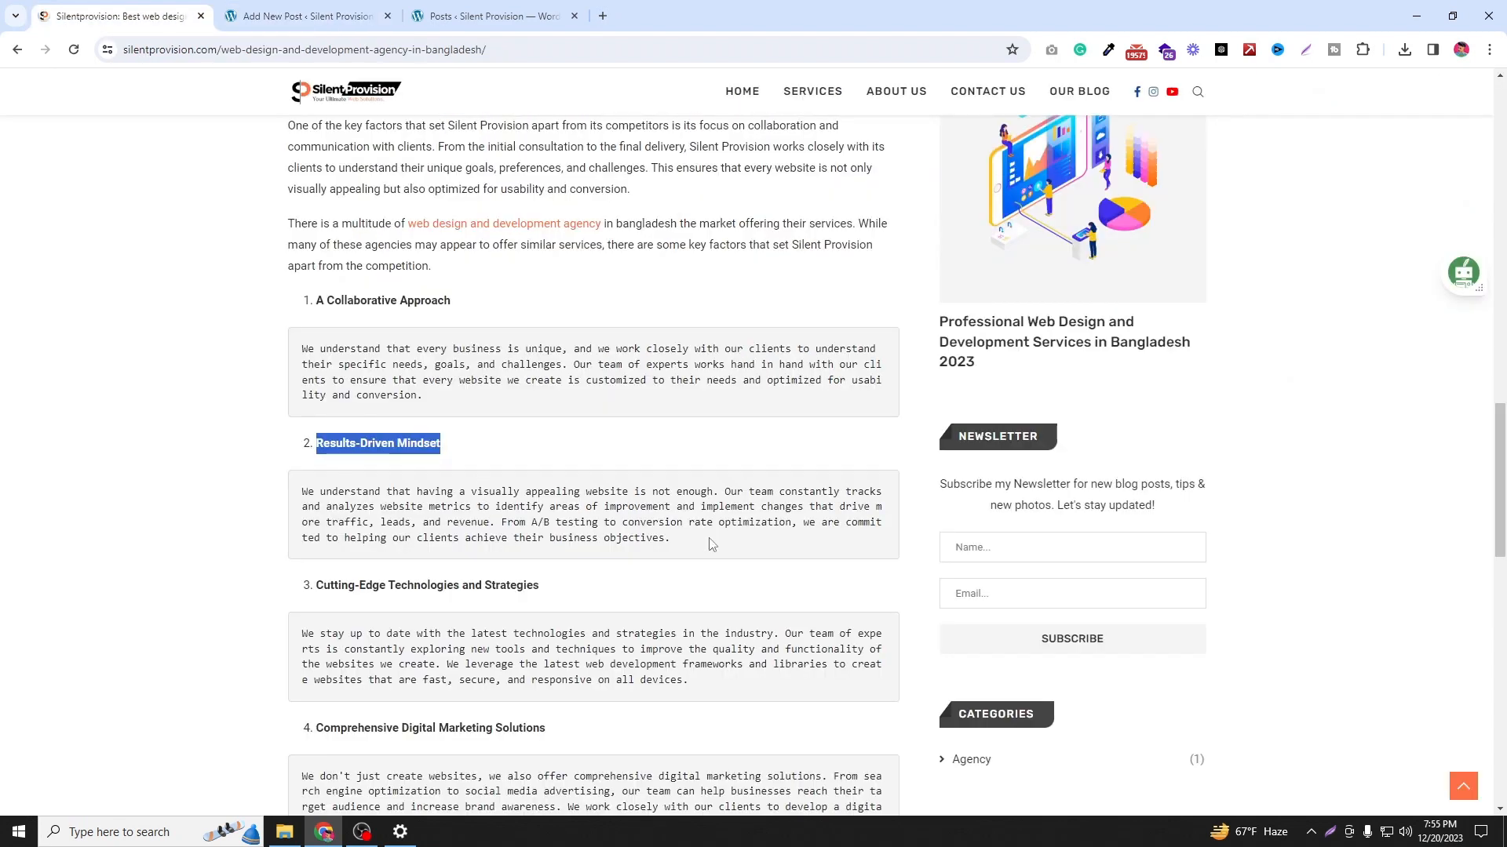
{"action": "left_click_drag", "start_coordinate": [687, 543], "coordinate": [303, 493]}
{"action": "key", "text": "ctrl+c"}
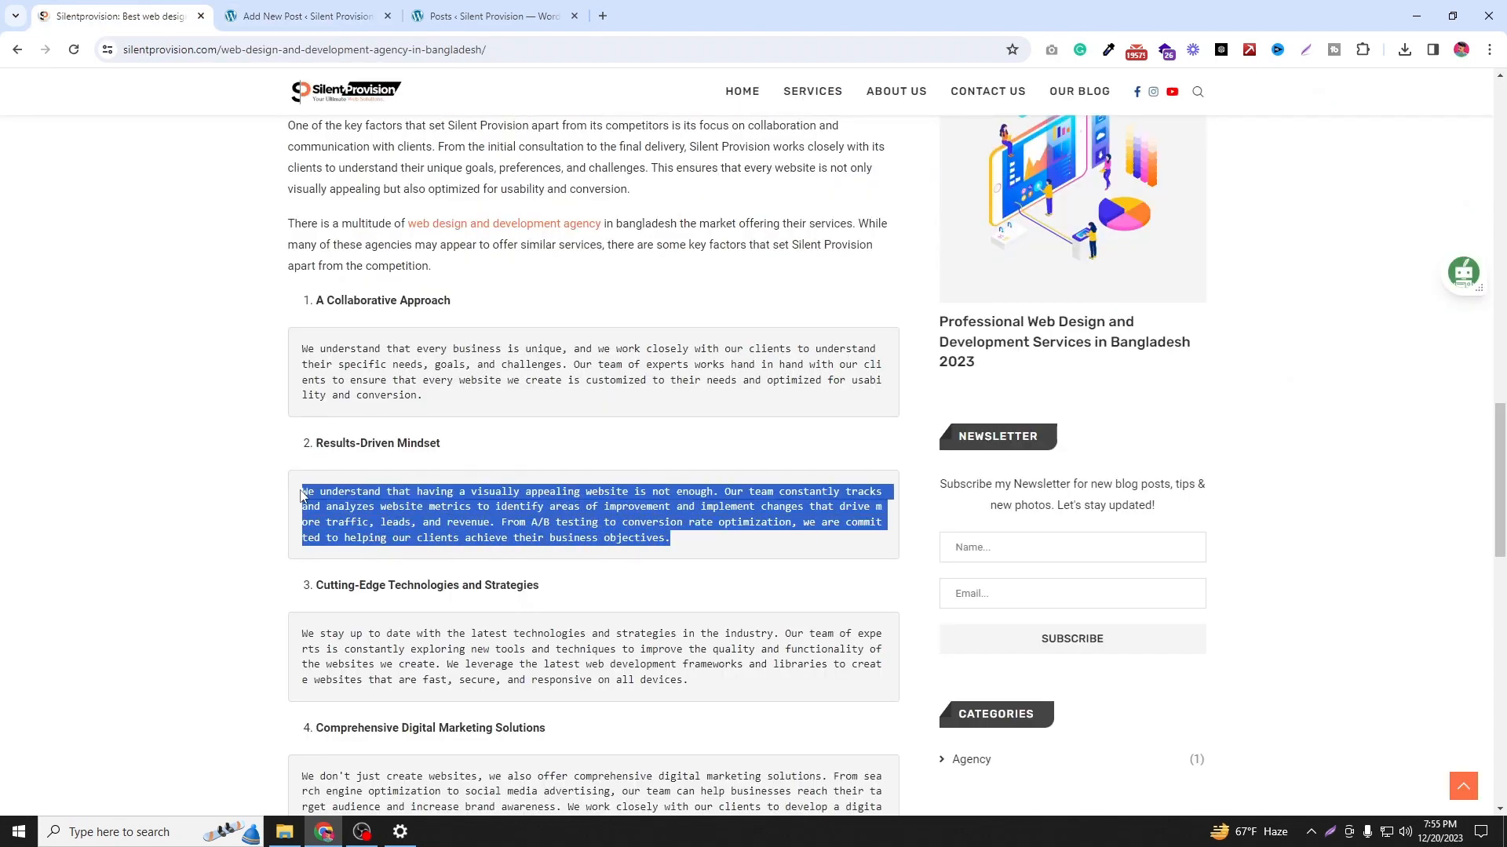
{"action": "right_click", "coordinate": [308, 15]}
{"action": "left_click", "coordinate": [282, 11]}
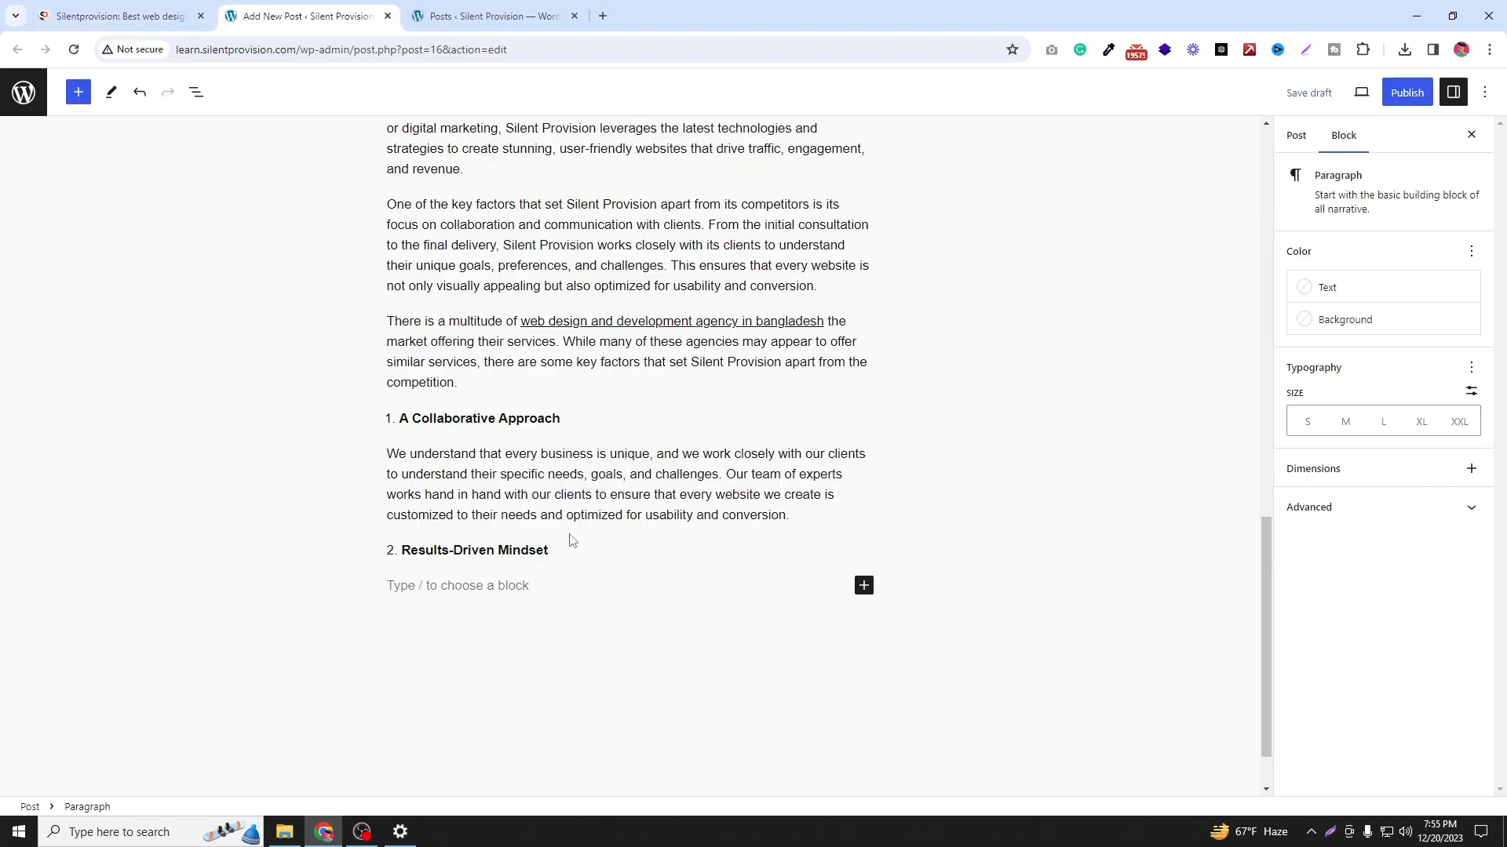
{"action": "key", "text": "ctrl+v"}
{"action": "left_click", "coordinate": [128, 564]}
Step: Add a paragraph block at the end of the new post and start it with "3."
{"action": "left_click", "coordinate": [126, 14]}
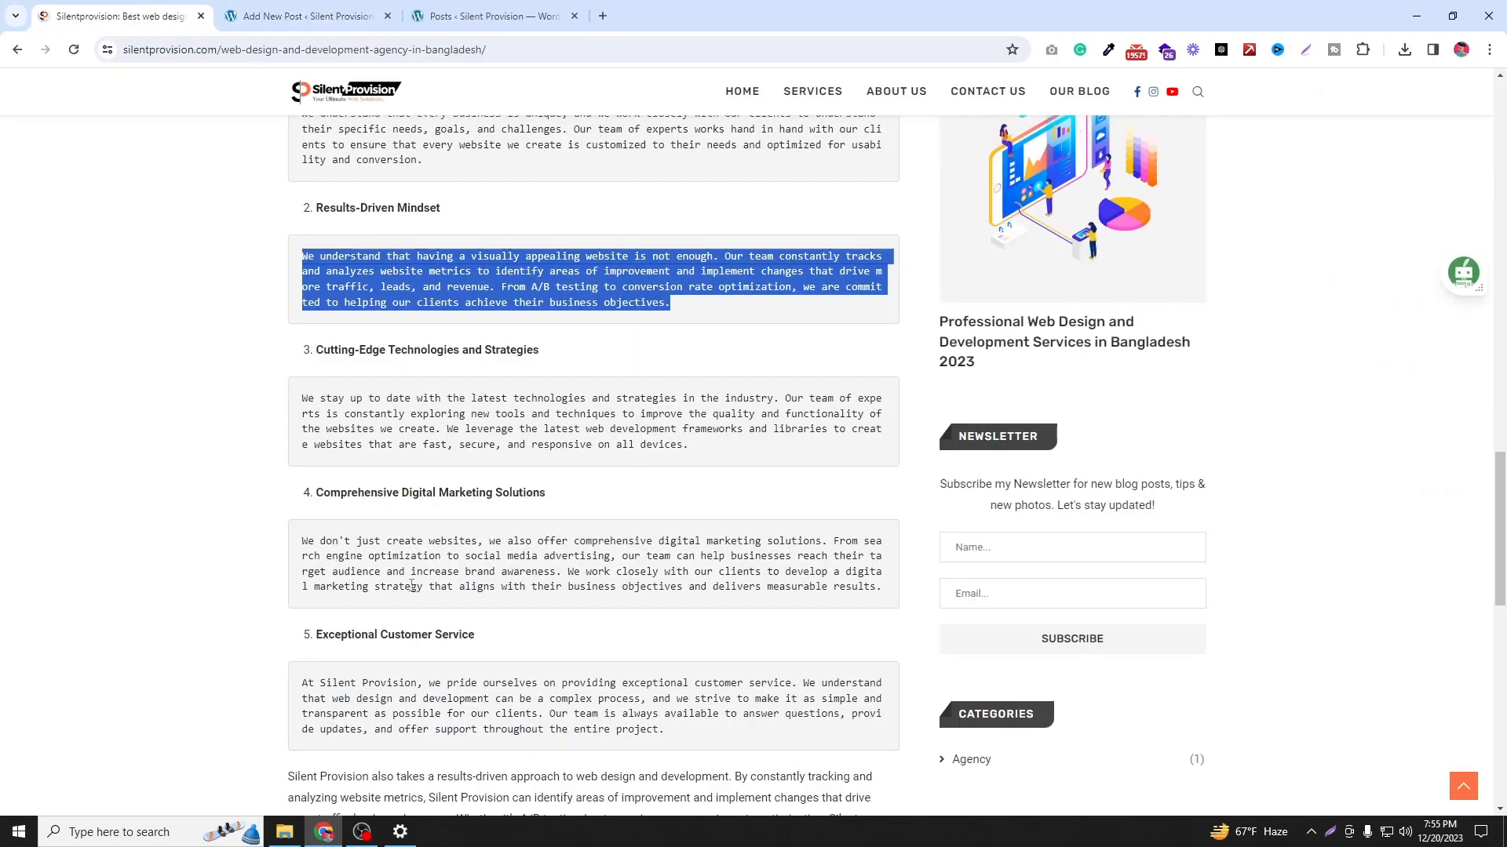
{"action": "scroll", "coordinate": [422, 459], "scroll_direction": "down", "scroll_amount": 6}
{"action": "left_click", "coordinate": [306, 16]}
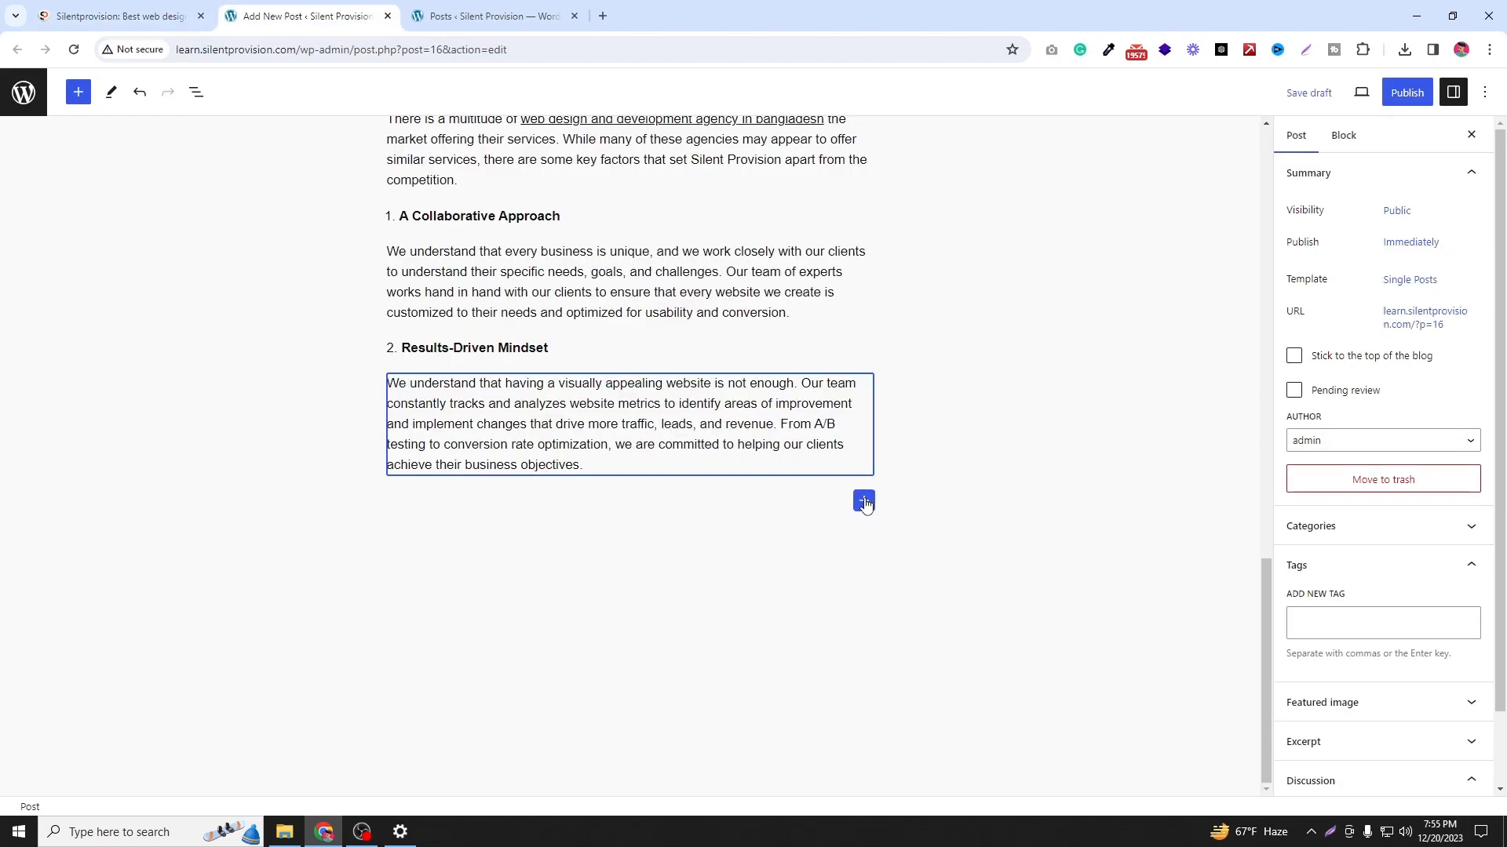
{"action": "left_click", "coordinate": [863, 500]}
{"action": "left_click", "coordinate": [904, 609]}
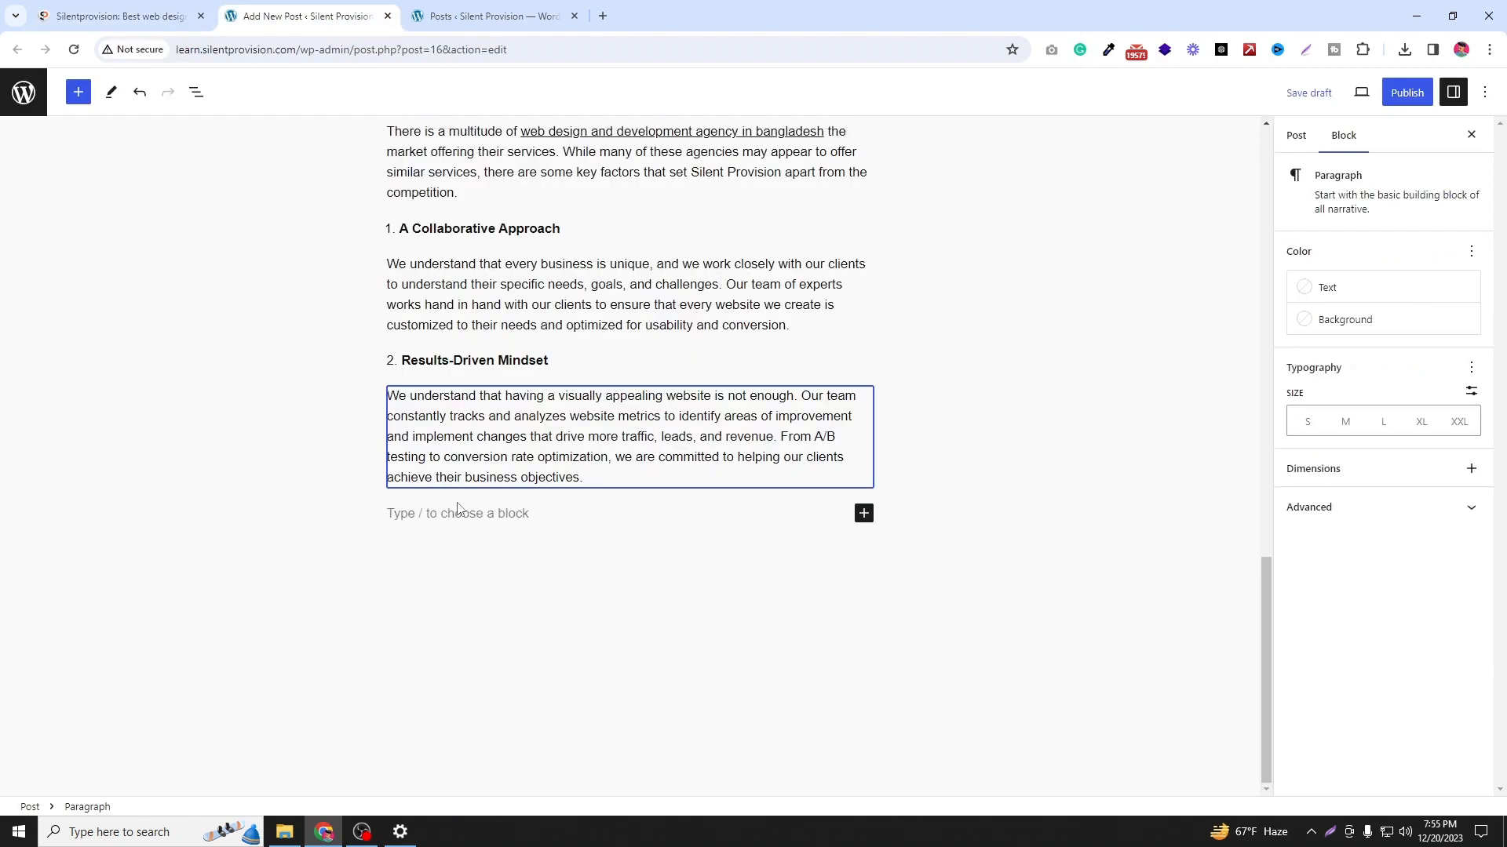
{"action": "type", "text": "3."}
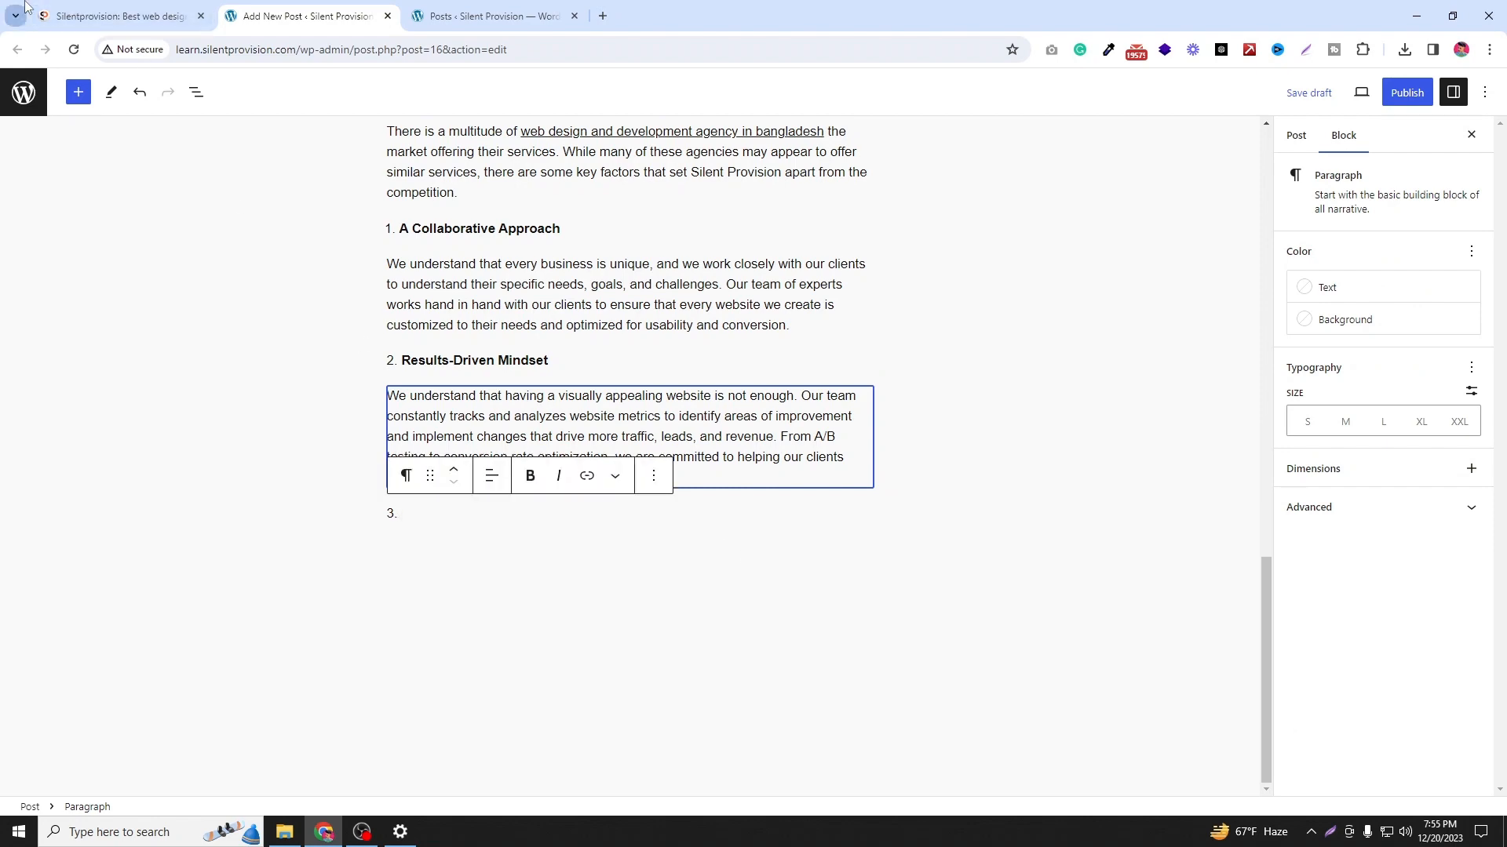
Step: Copy the heading "Cutting-Edge Technologies and Strategies" from the source article and paste it after "3." in the new post
{"action": "left_click", "coordinate": [91, 6]}
{"action": "scroll", "coordinate": [370, 394], "scroll_direction": "up", "scroll_amount": 4}
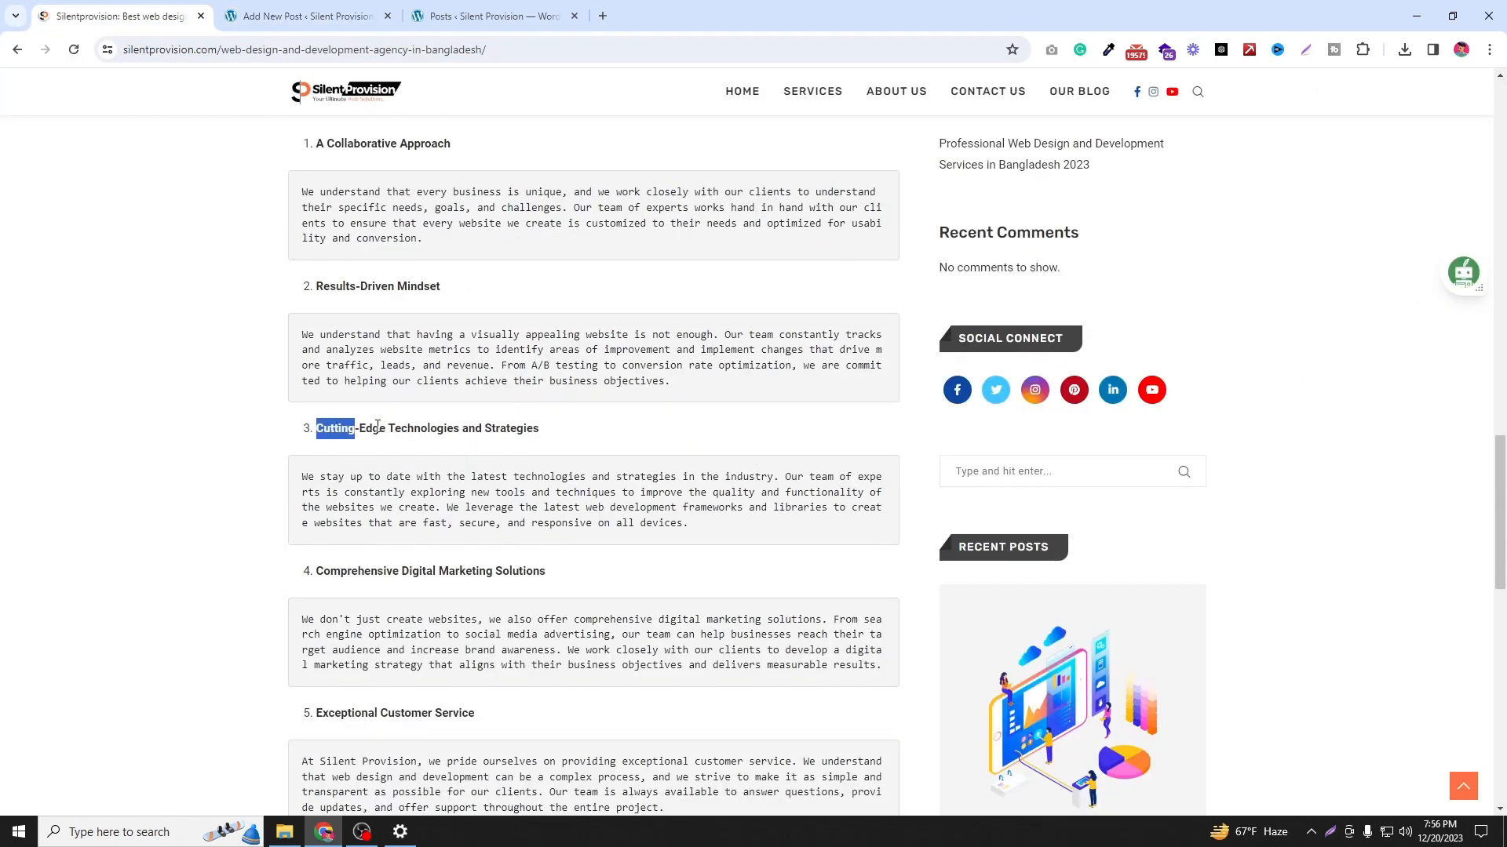
{"action": "left_click_drag", "start_coordinate": [316, 428], "coordinate": [547, 433]}
{"action": "key", "text": "ctrl+c"}
{"action": "left_click", "coordinate": [236, 11]}
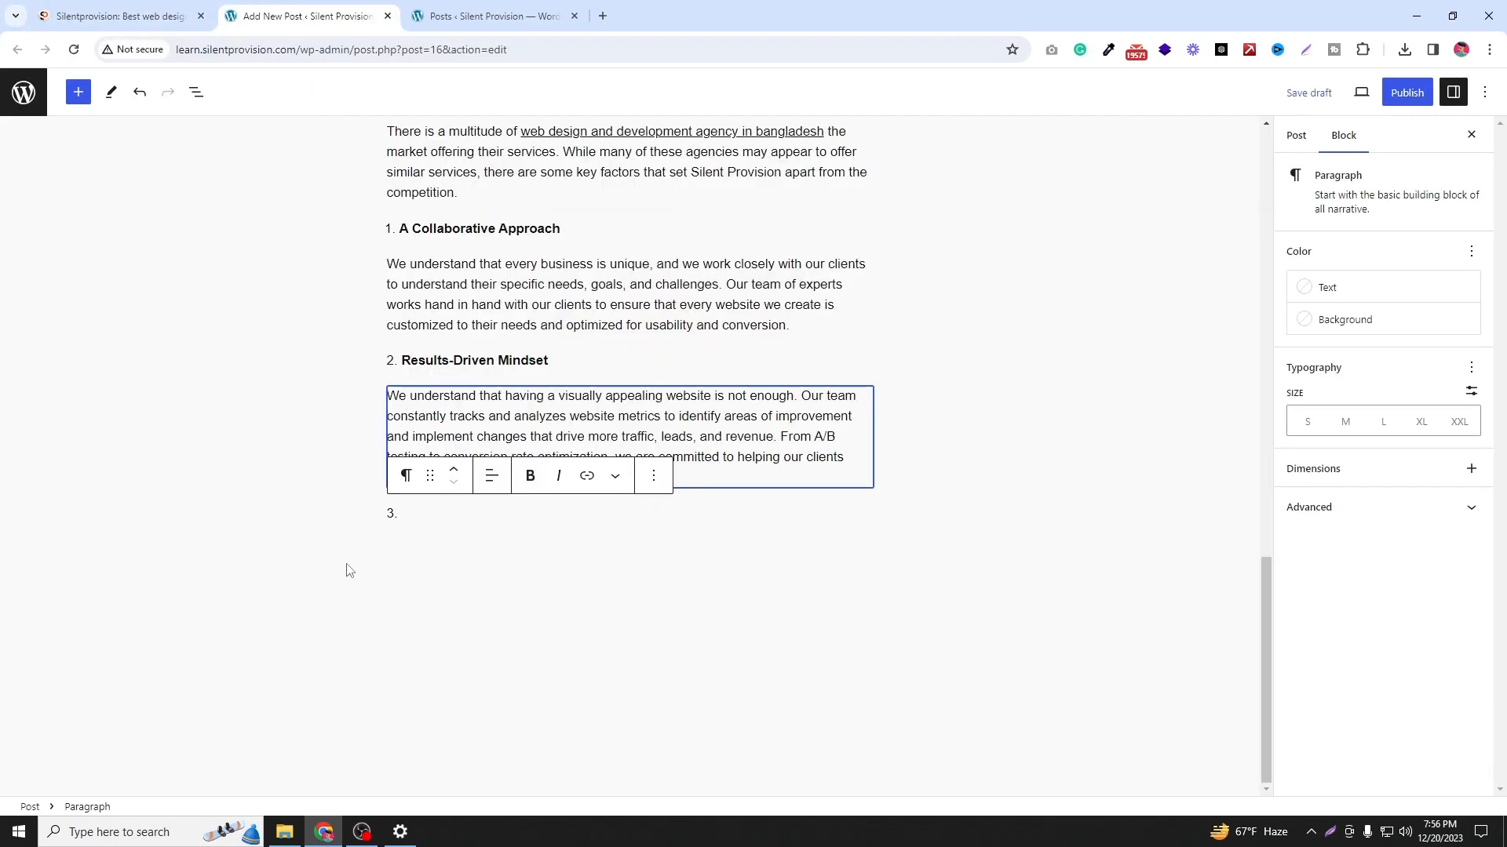
{"action": "right_click", "coordinate": [444, 506]}
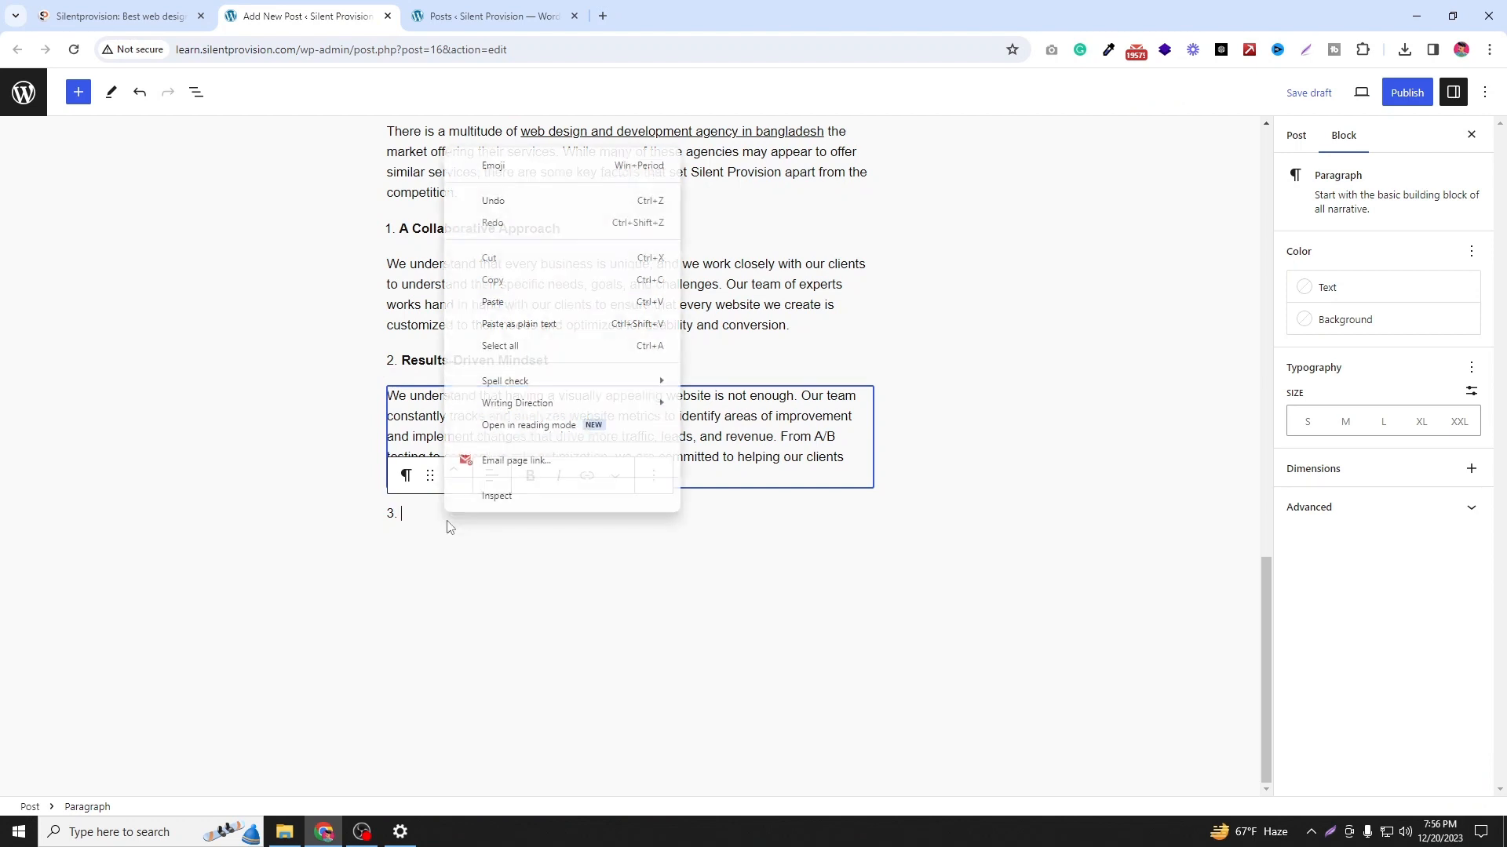
{"action": "left_click", "coordinate": [527, 302]}
Step: Copy the source article's text under "Cutting-Edge Technologies and Strategies" into a new paragraph below that heading in the post
{"action": "left_click", "coordinate": [720, 546]}
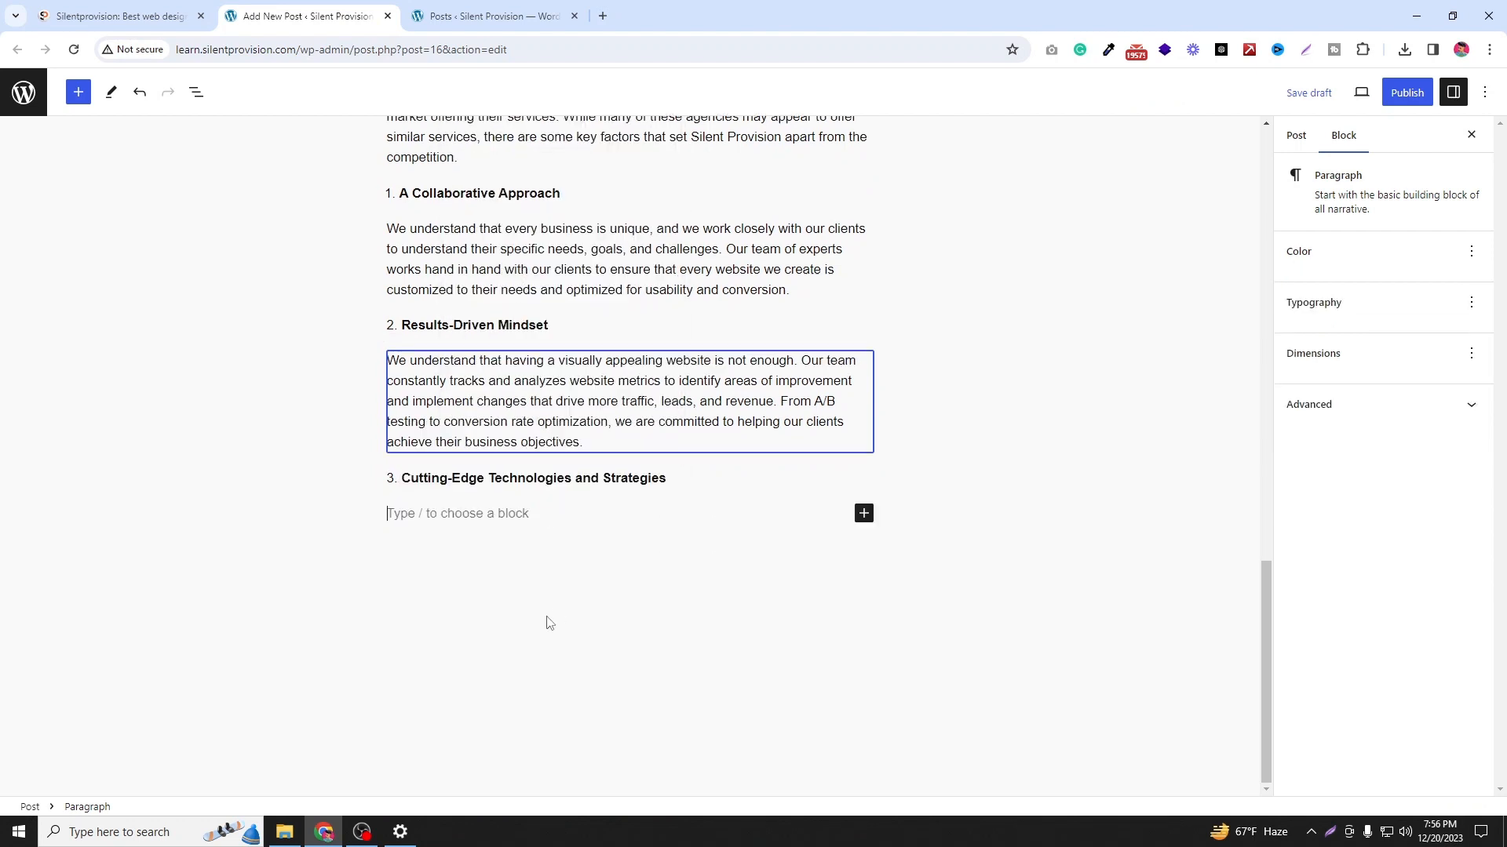
{"action": "left_click", "coordinate": [98, 6]}
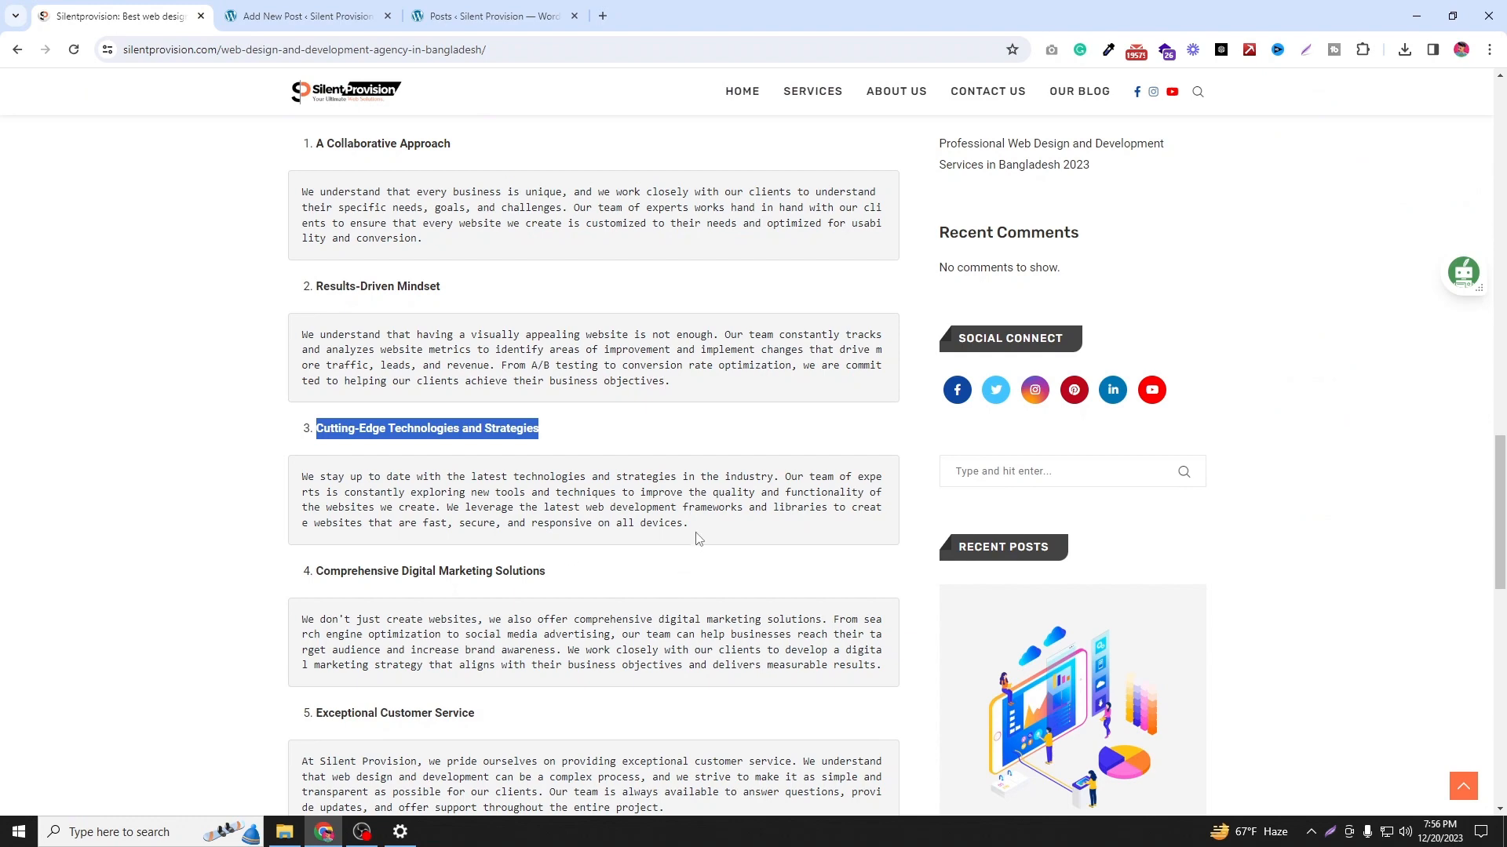
{"action": "left_click_drag", "start_coordinate": [694, 528], "coordinate": [302, 480]}
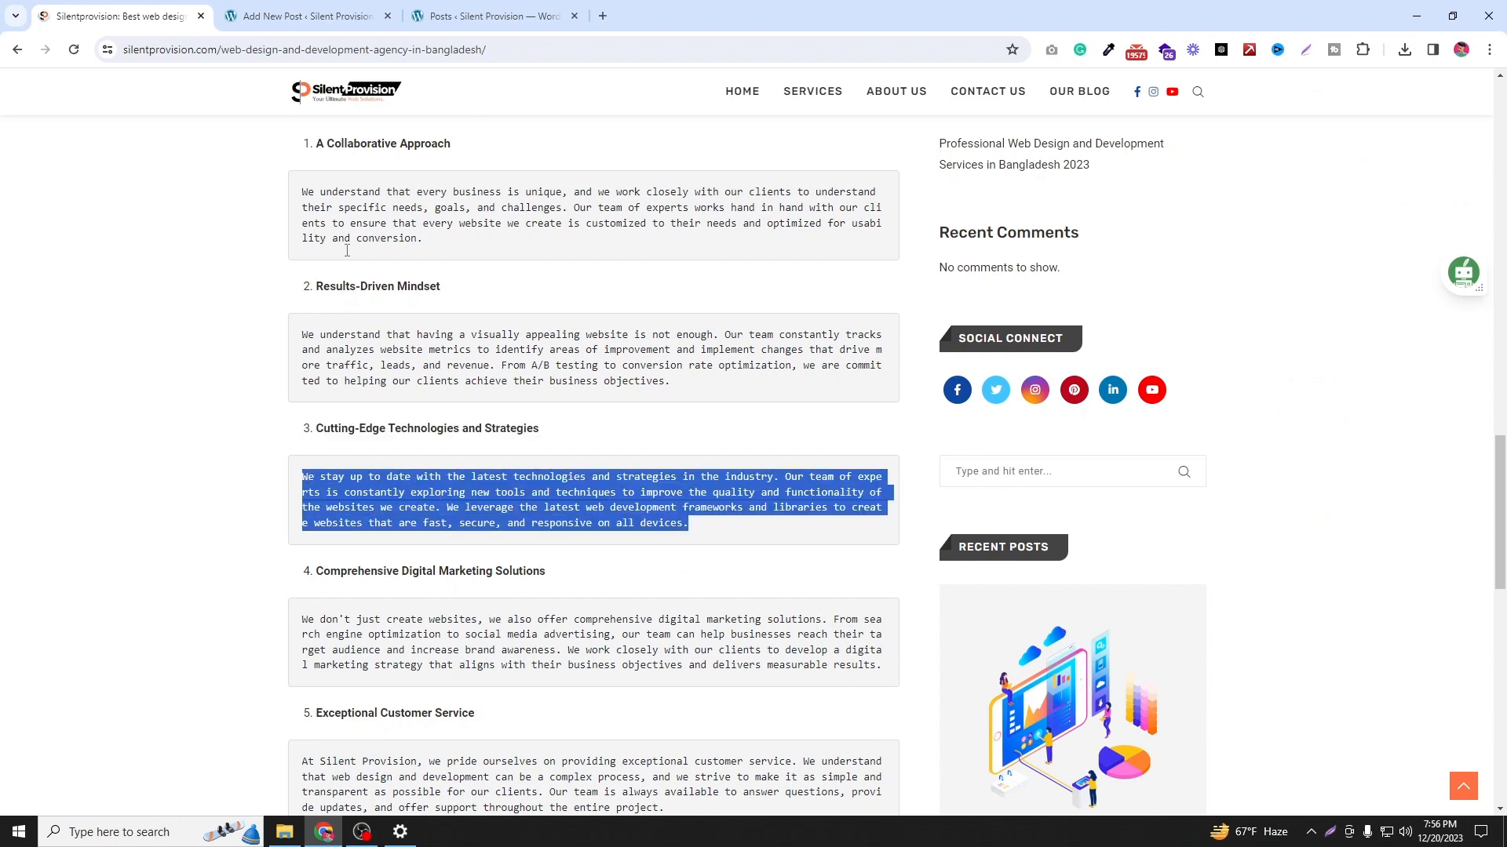
{"action": "key", "text": "ctrl+c"}
{"action": "left_click", "coordinate": [306, 15]}
{"action": "key", "text": "ctrl+v"}
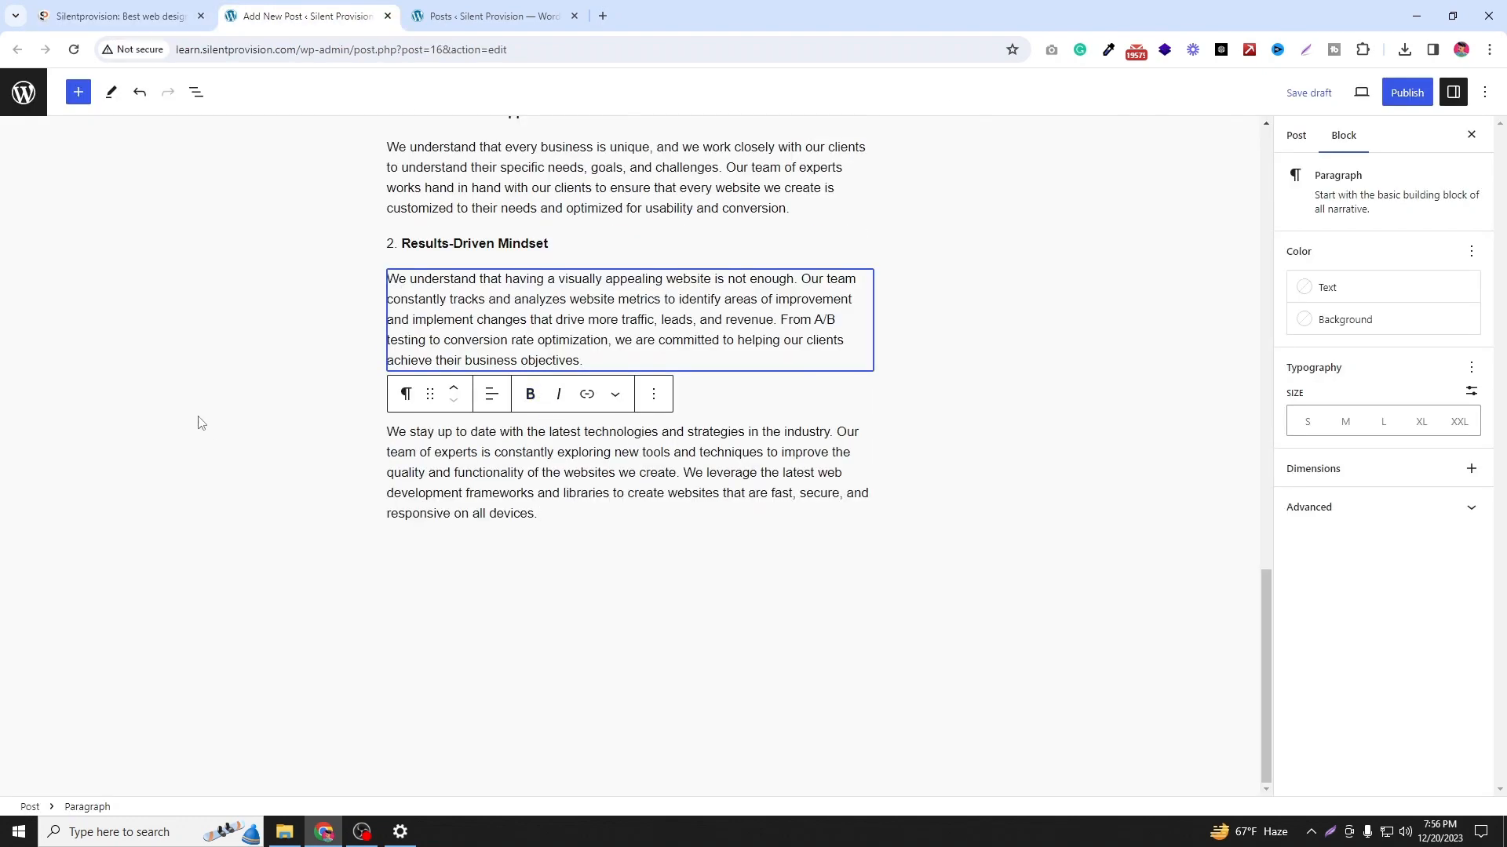
Step: Copy the source article's three closing paragraphs after the numbered sections and paste them into a new paragraph block at the end of the post
{"action": "left_click", "coordinate": [114, 16]}
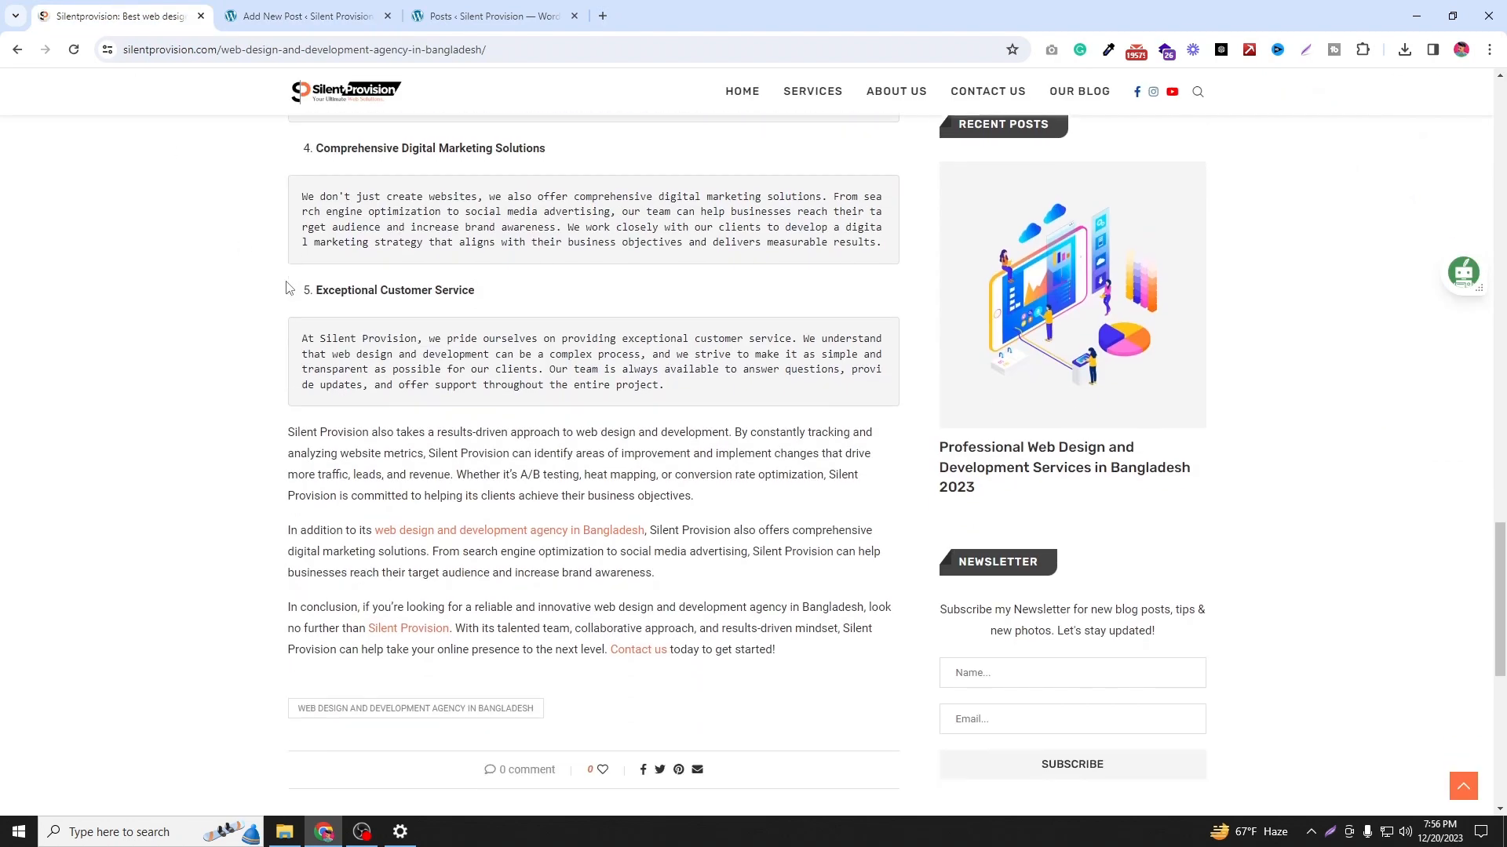
{"action": "scroll", "coordinate": [287, 288], "scroll_direction": "down", "scroll_amount": 1}
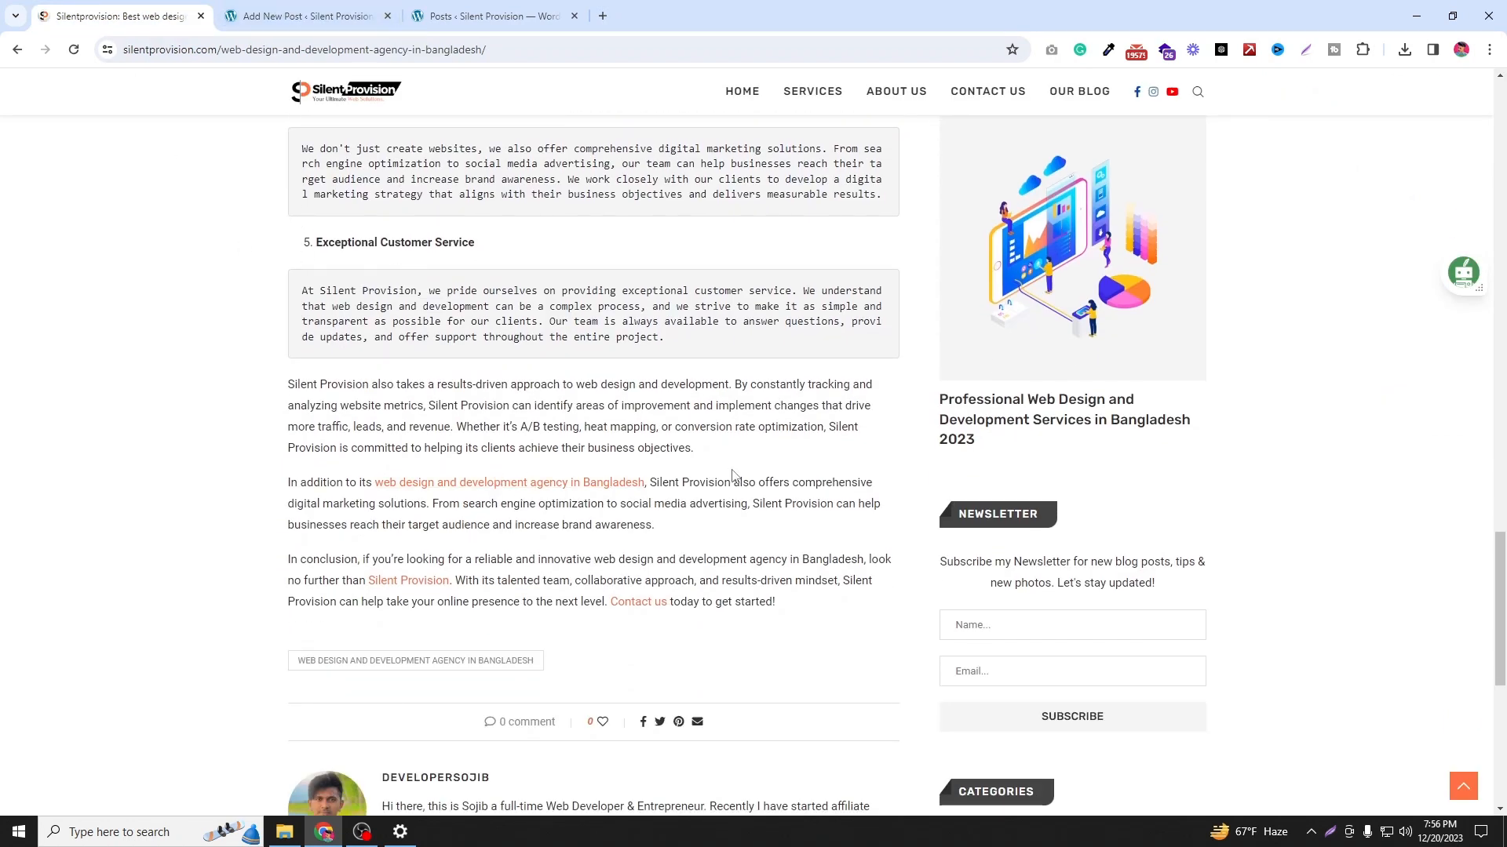
{"action": "left_click_drag", "start_coordinate": [290, 390], "coordinate": [800, 587]}
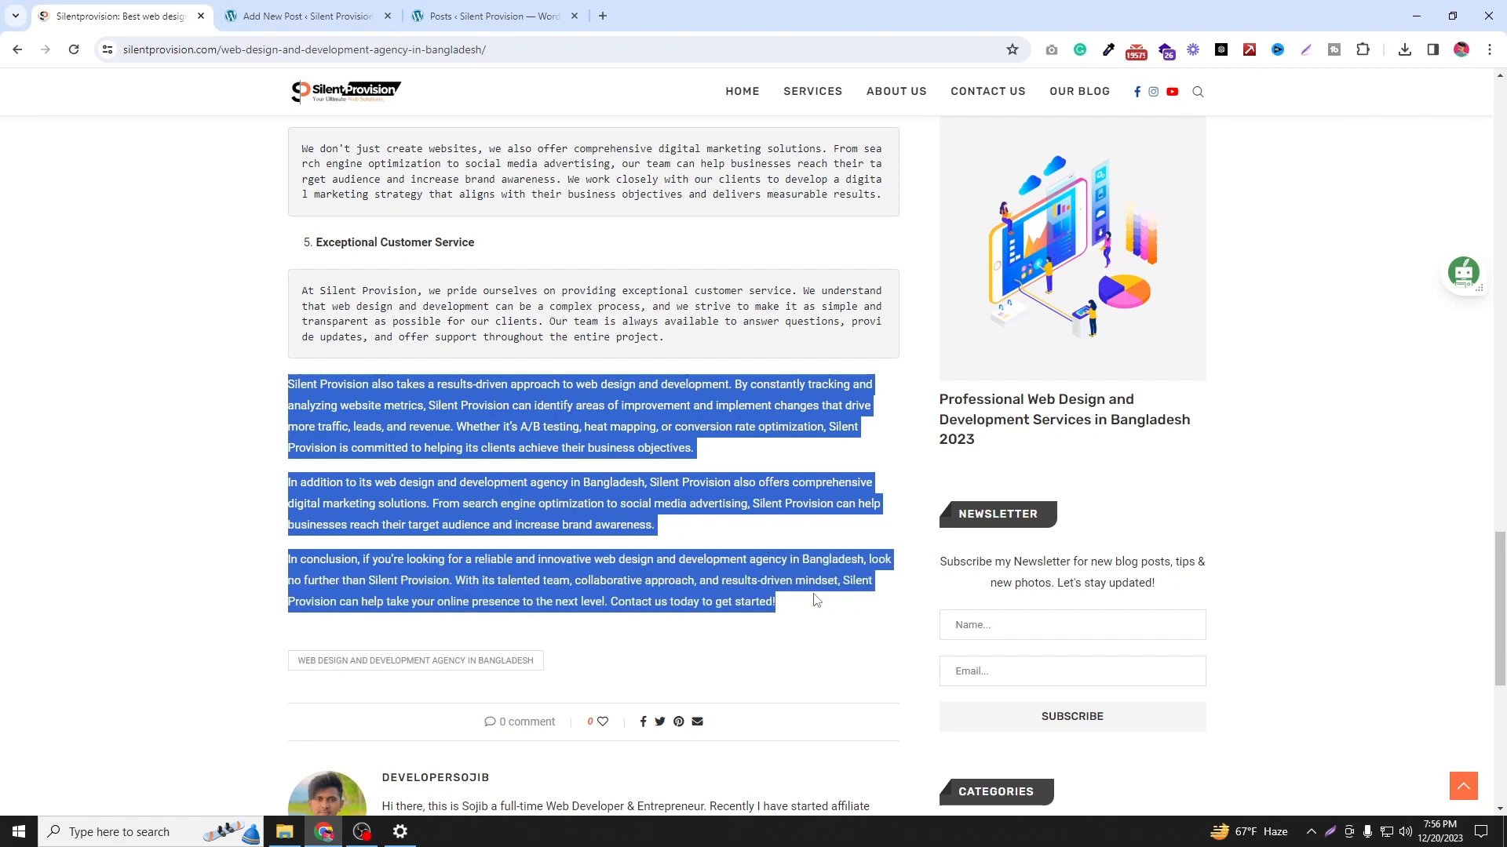
{"action": "left_click", "coordinate": [293, 8]}
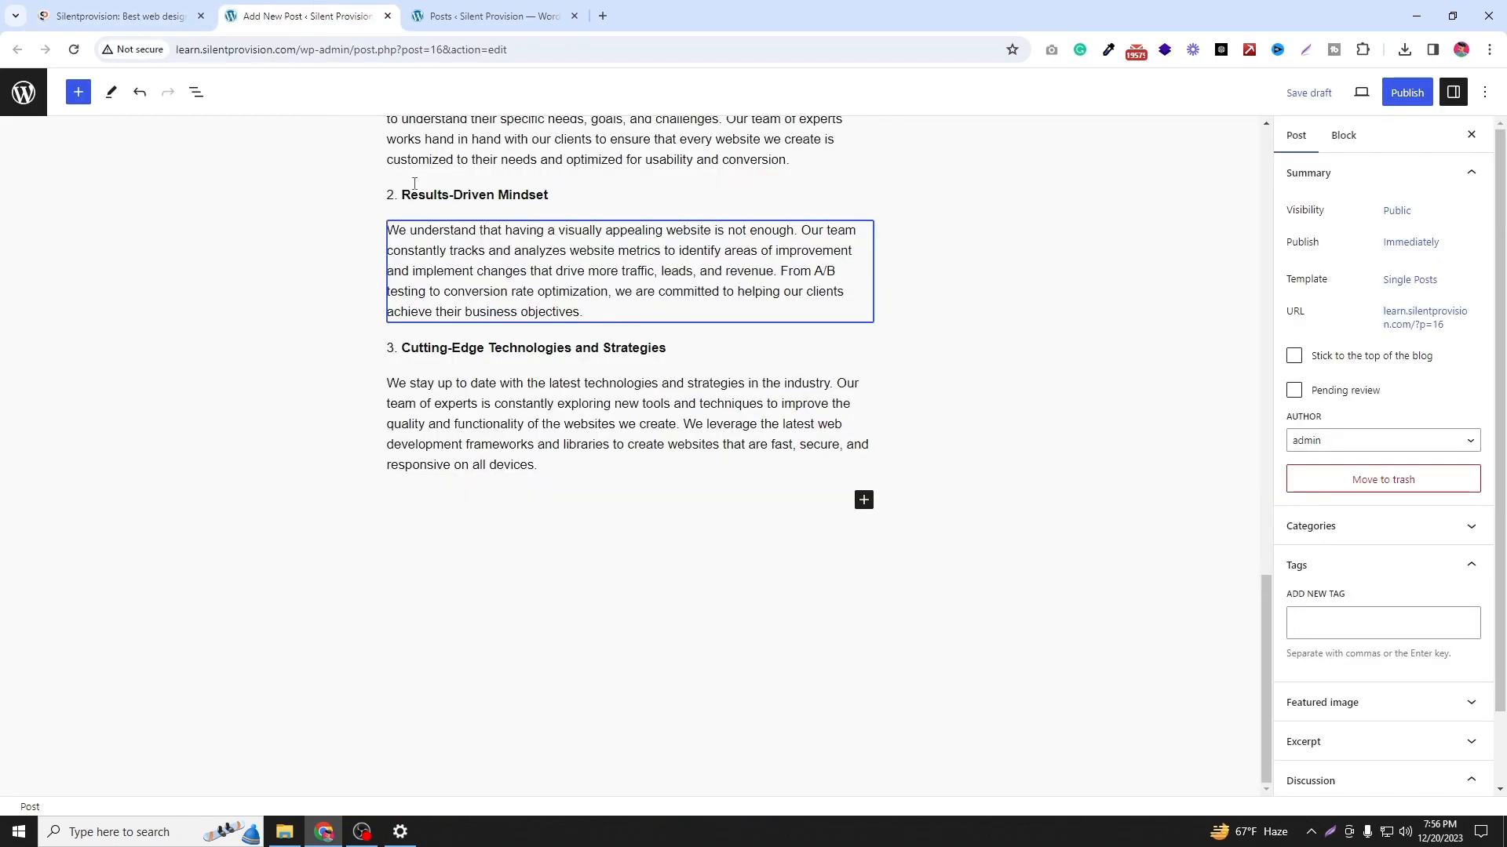
{"action": "left_click", "coordinate": [863, 500]}
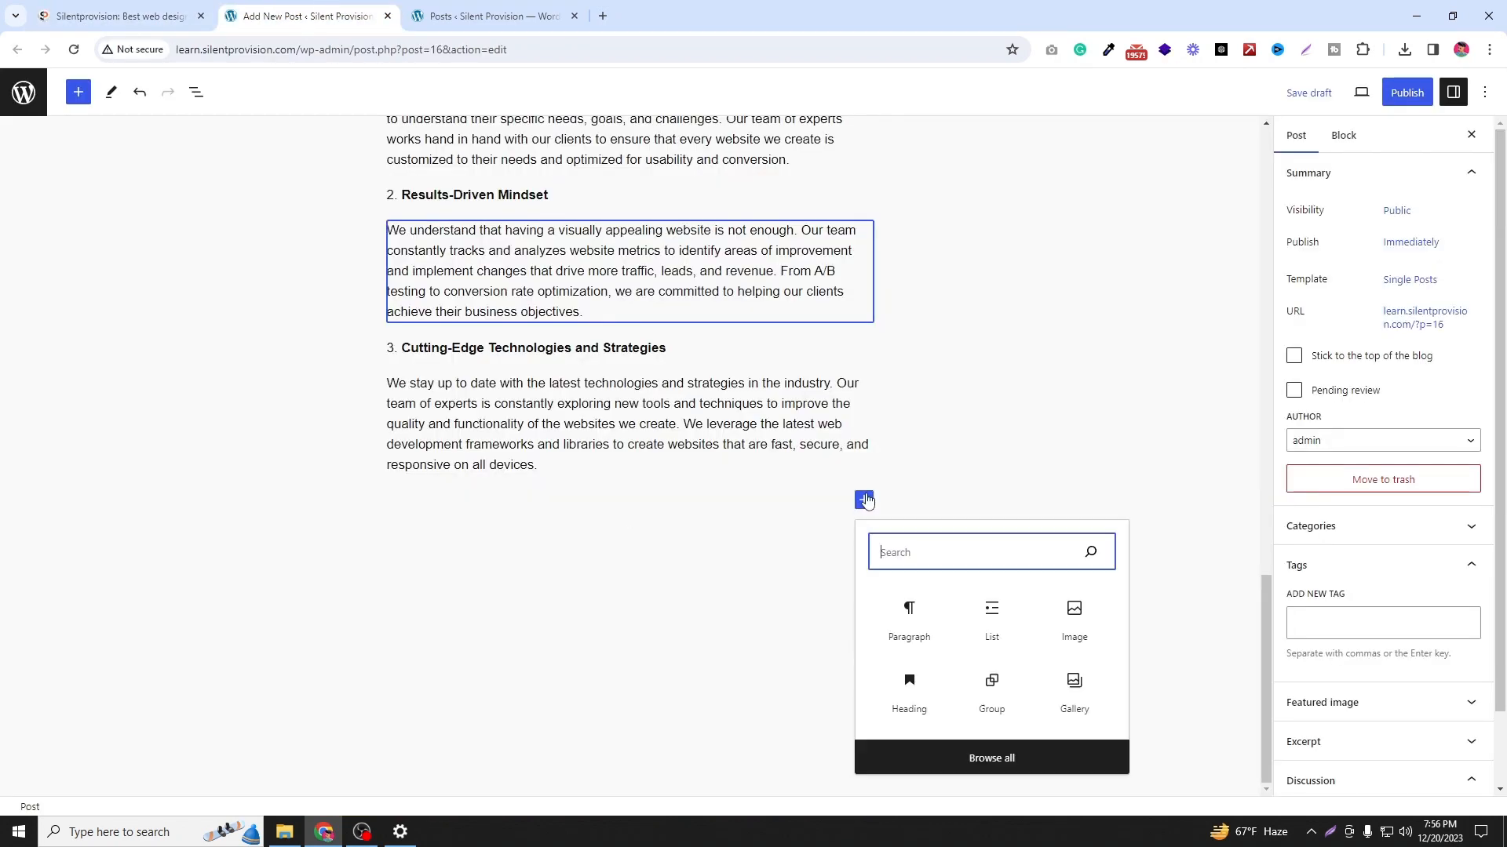
{"action": "left_click", "coordinate": [903, 633]}
{"action": "key", "text": "ctrl+v"}
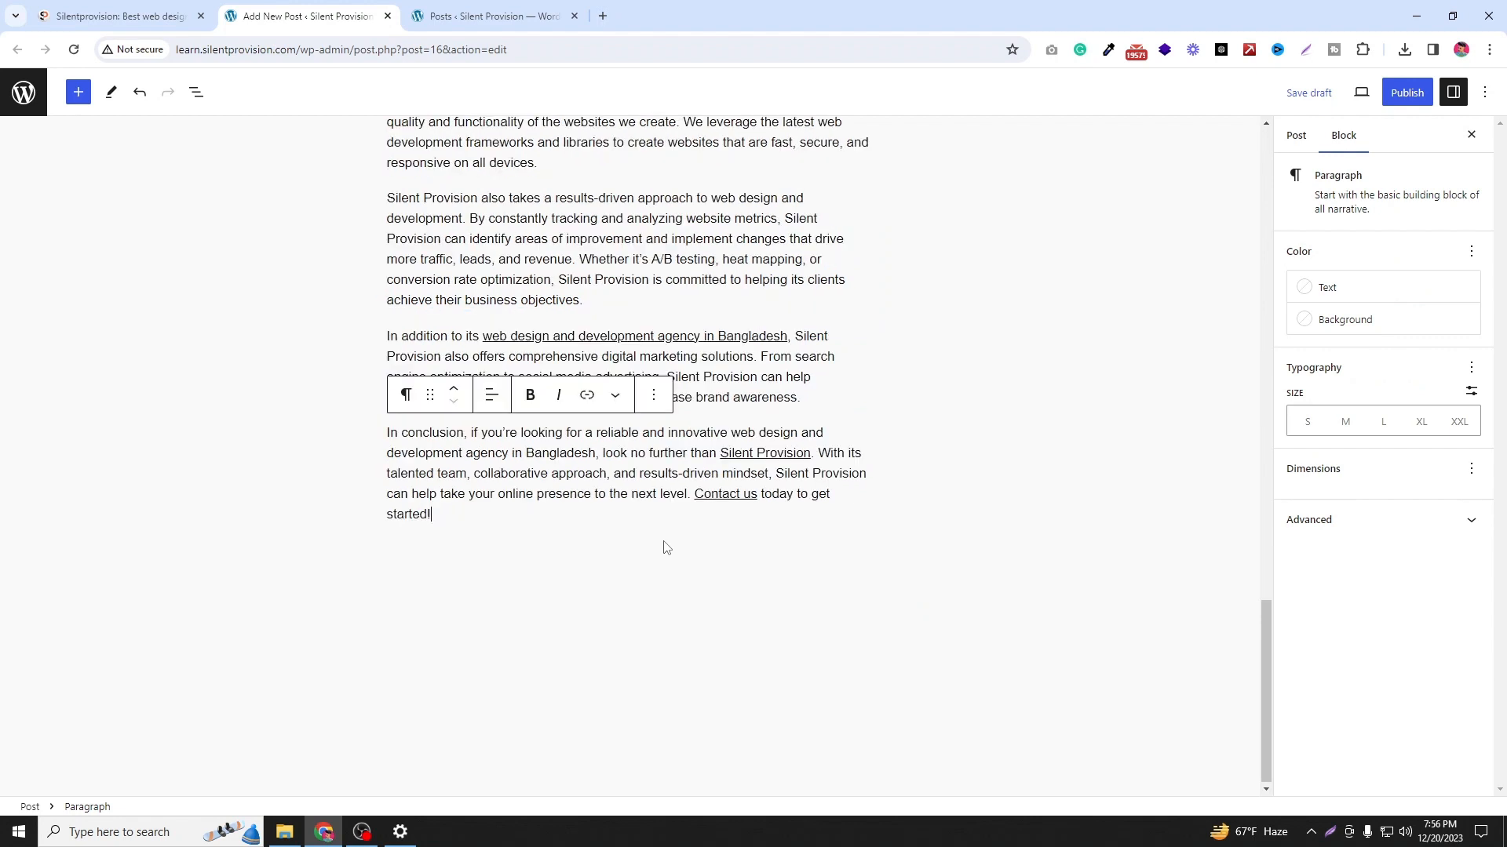
{"action": "left_click", "coordinate": [134, 421]}
Step: Remove the links from "web design and development agency in Bangladesh", "Silent Provision" and "Contact us" in the post's closing paragraphs
{"action": "left_click", "coordinate": [560, 335]}
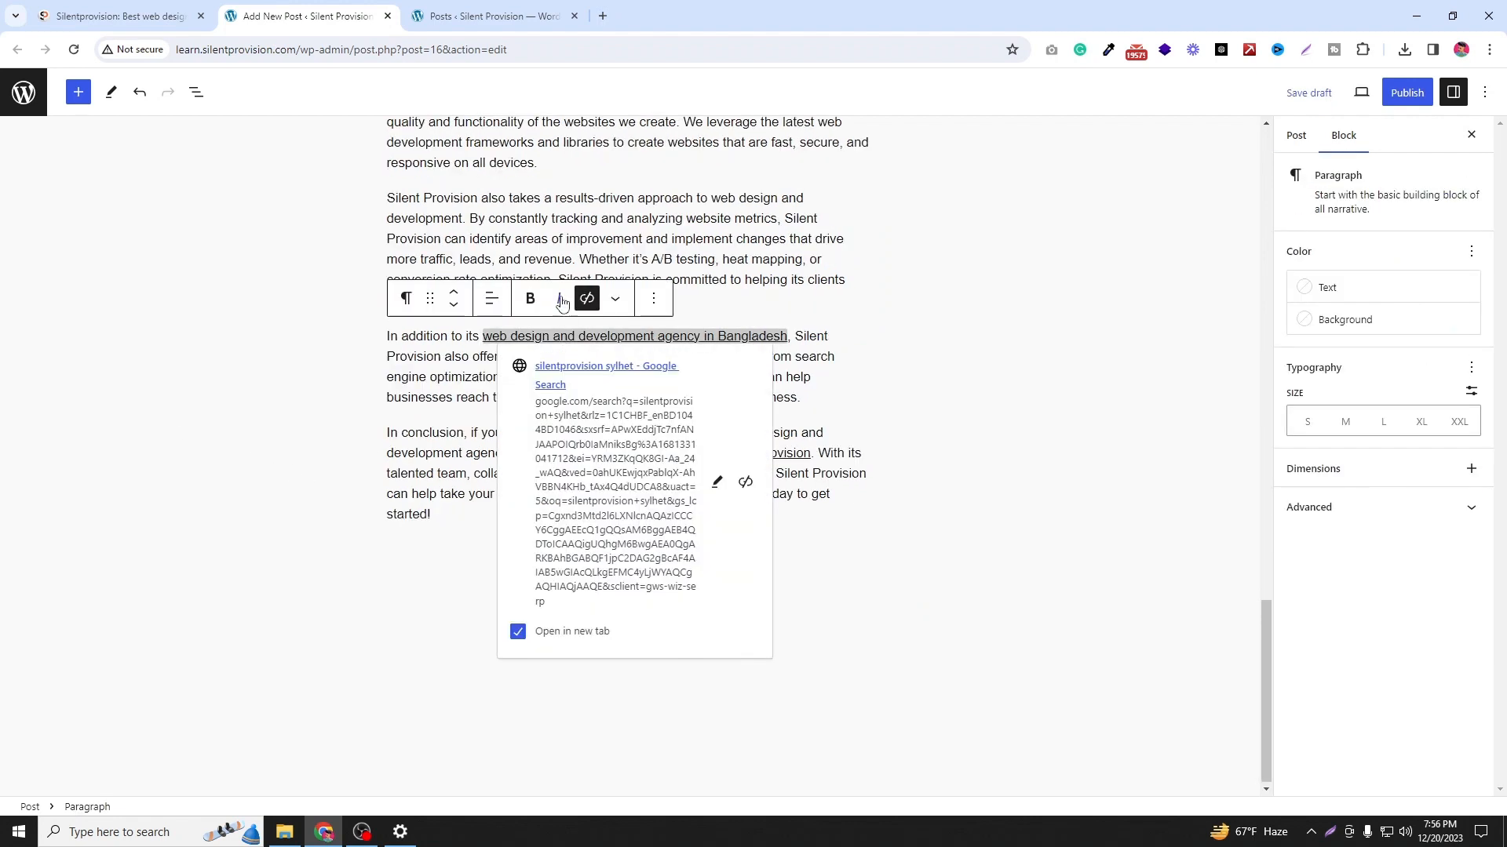
{"action": "left_click", "coordinate": [587, 299]}
{"action": "scroll", "coordinate": [513, 390], "scroll_direction": "up", "scroll_amount": 3}
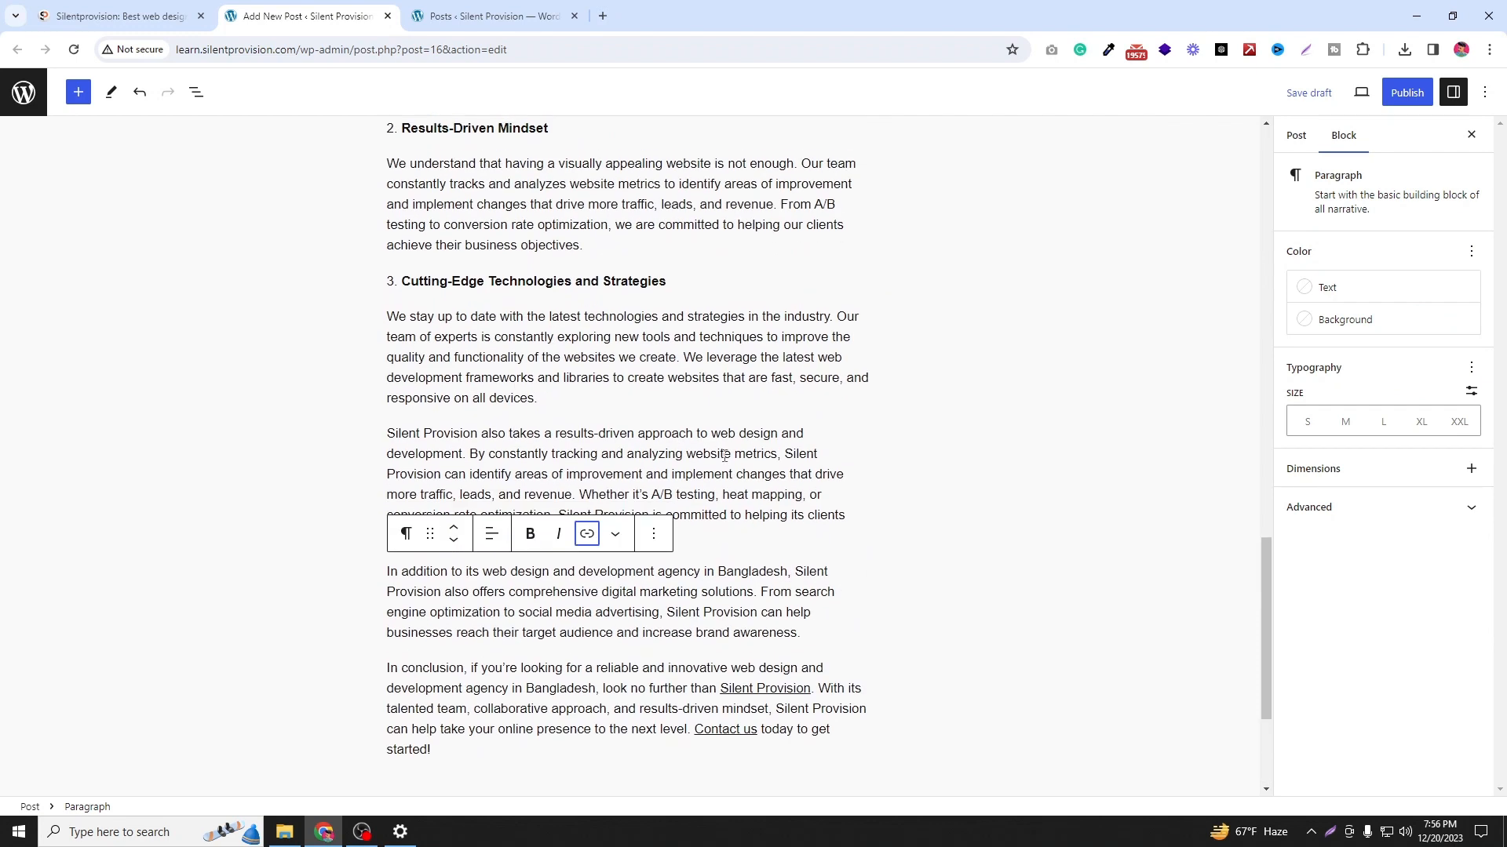
{"action": "left_click", "coordinate": [309, 616]}
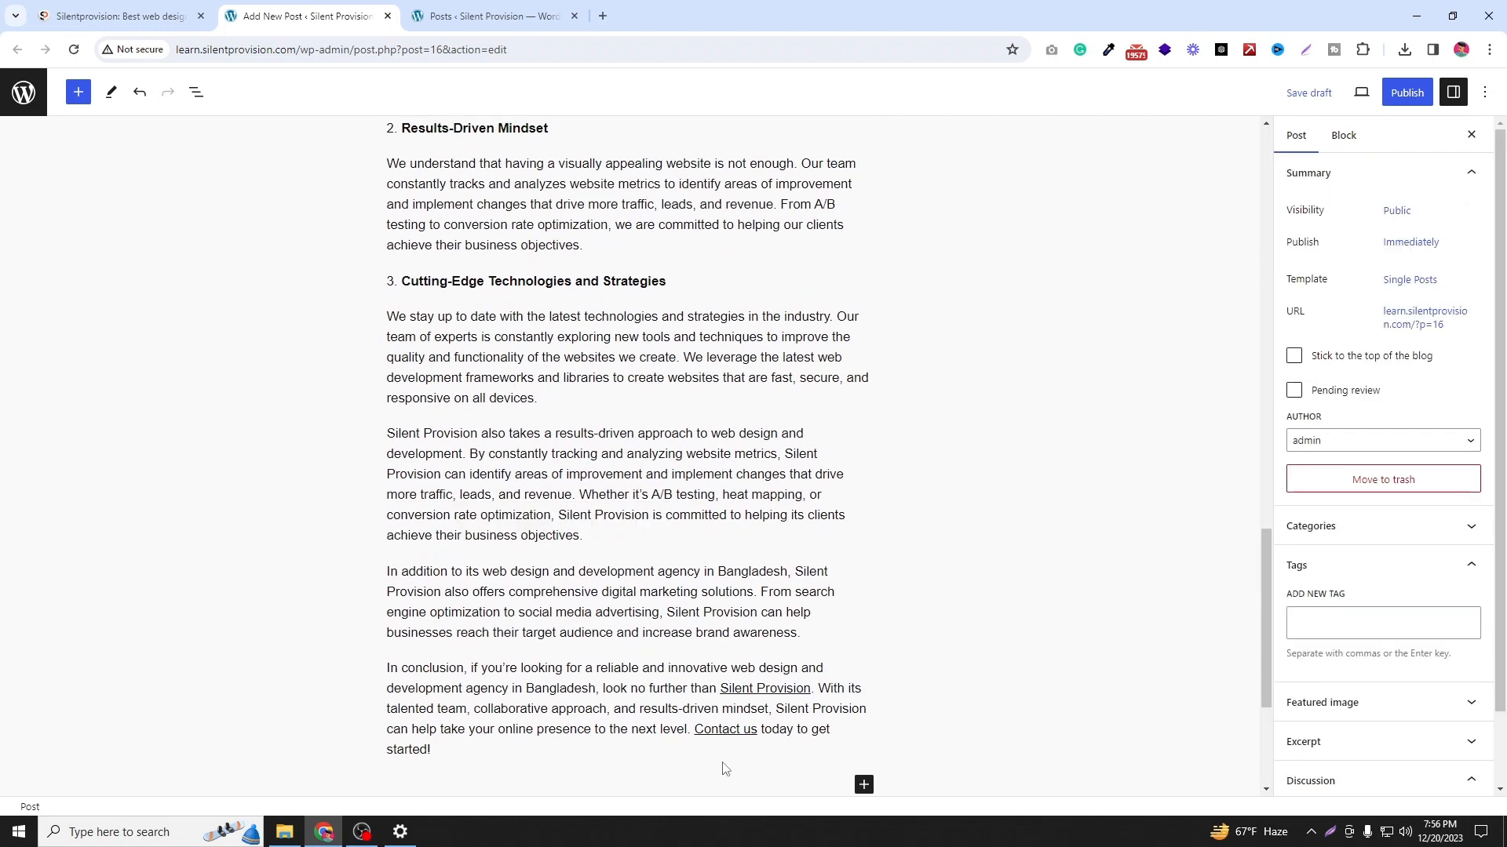
{"action": "left_click", "coordinate": [769, 688]}
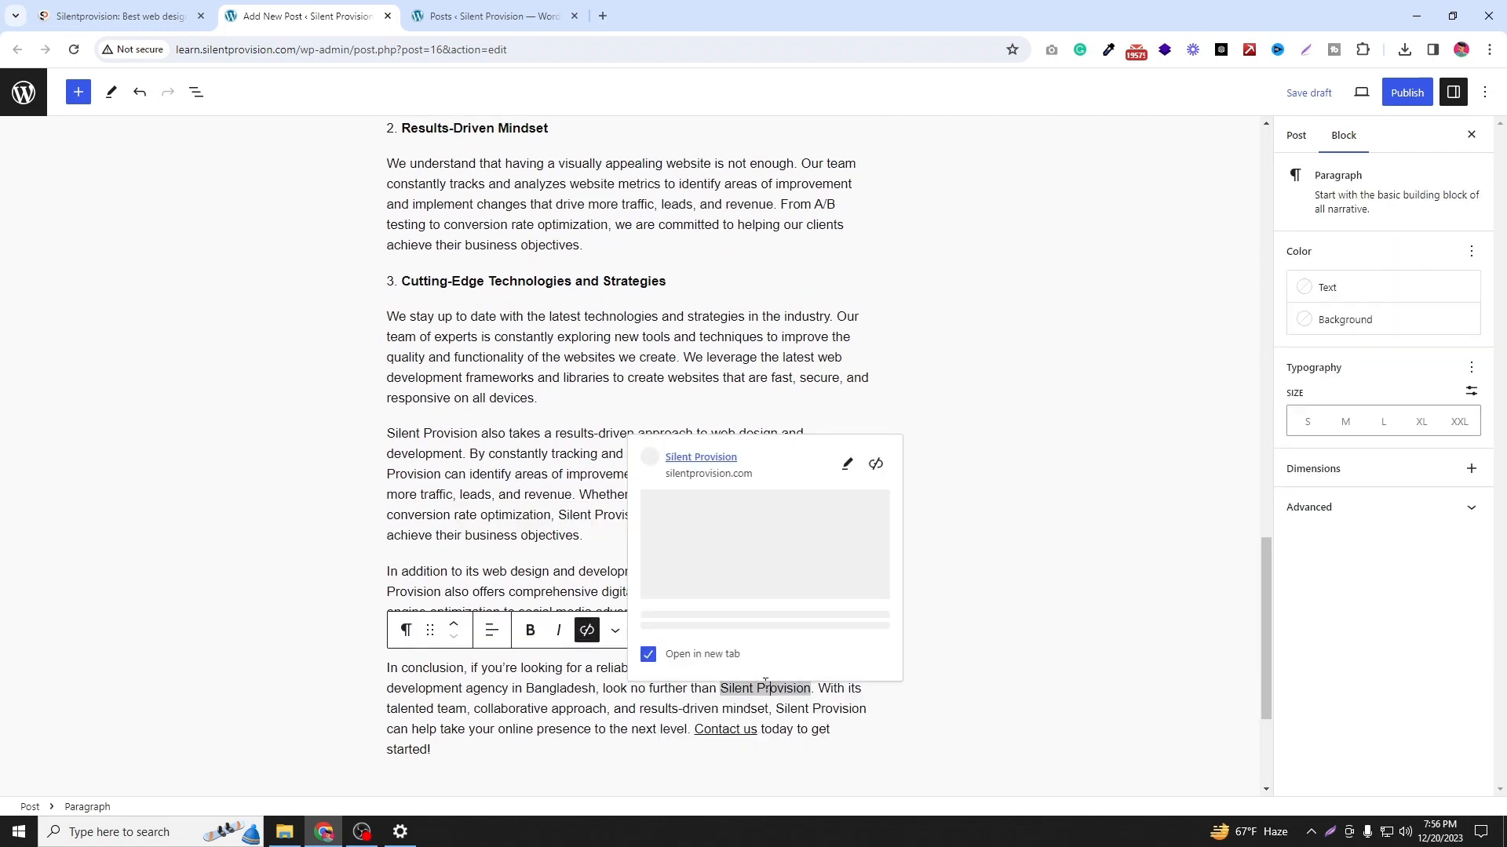
{"action": "left_click", "coordinate": [587, 632]}
{"action": "left_click", "coordinate": [721, 735]}
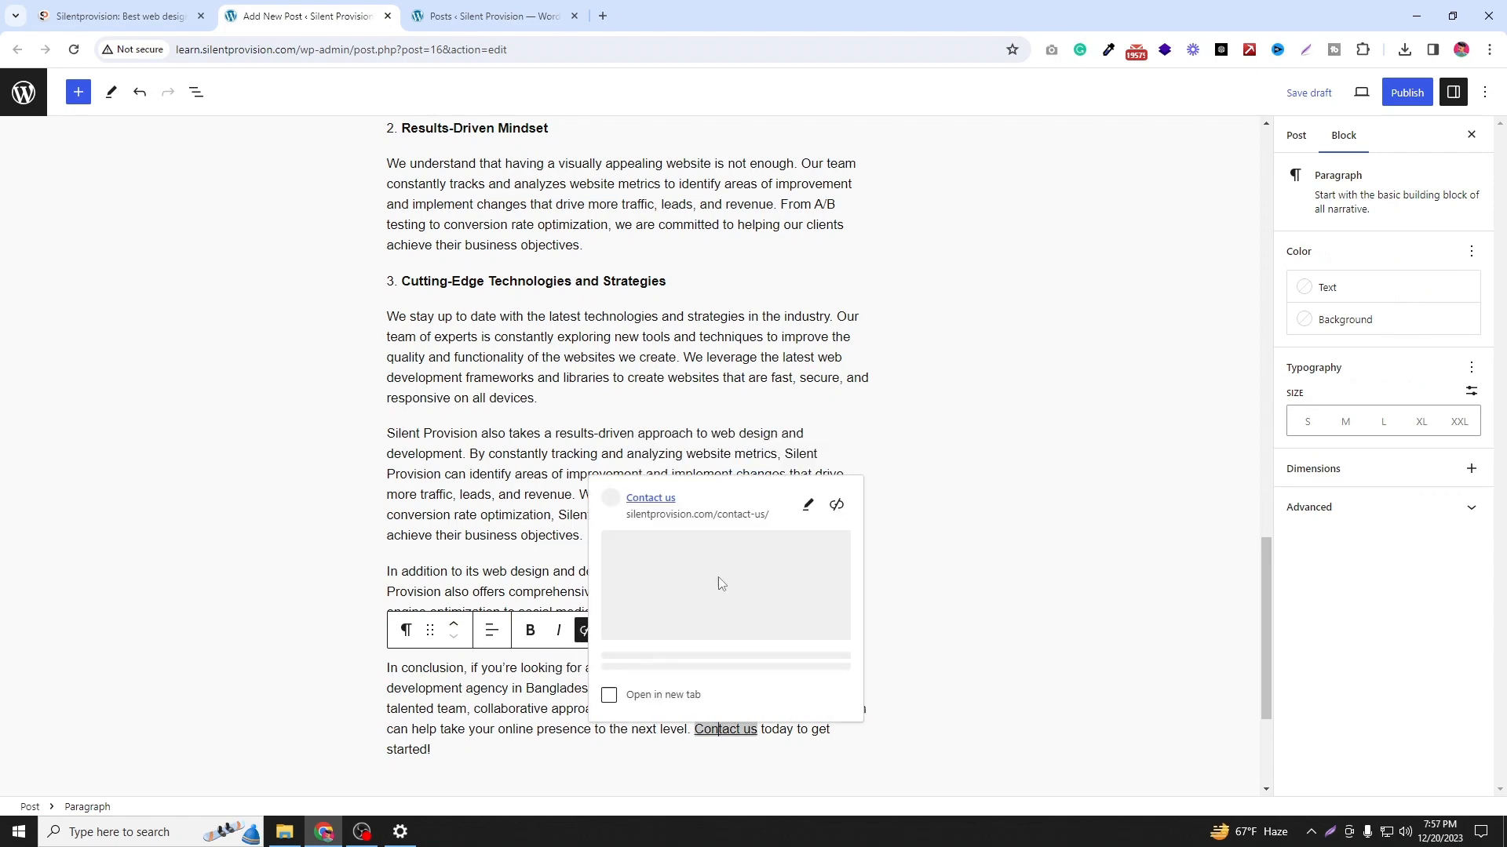
{"action": "left_click", "coordinate": [243, 579]}
{"action": "left_click", "coordinate": [227, 578]}
Step: Compare the styling of the numbered sections in the post with the boxed section text in the source article
{"action": "scroll", "coordinate": [758, 576], "scroll_direction": "up", "scroll_amount": 8}
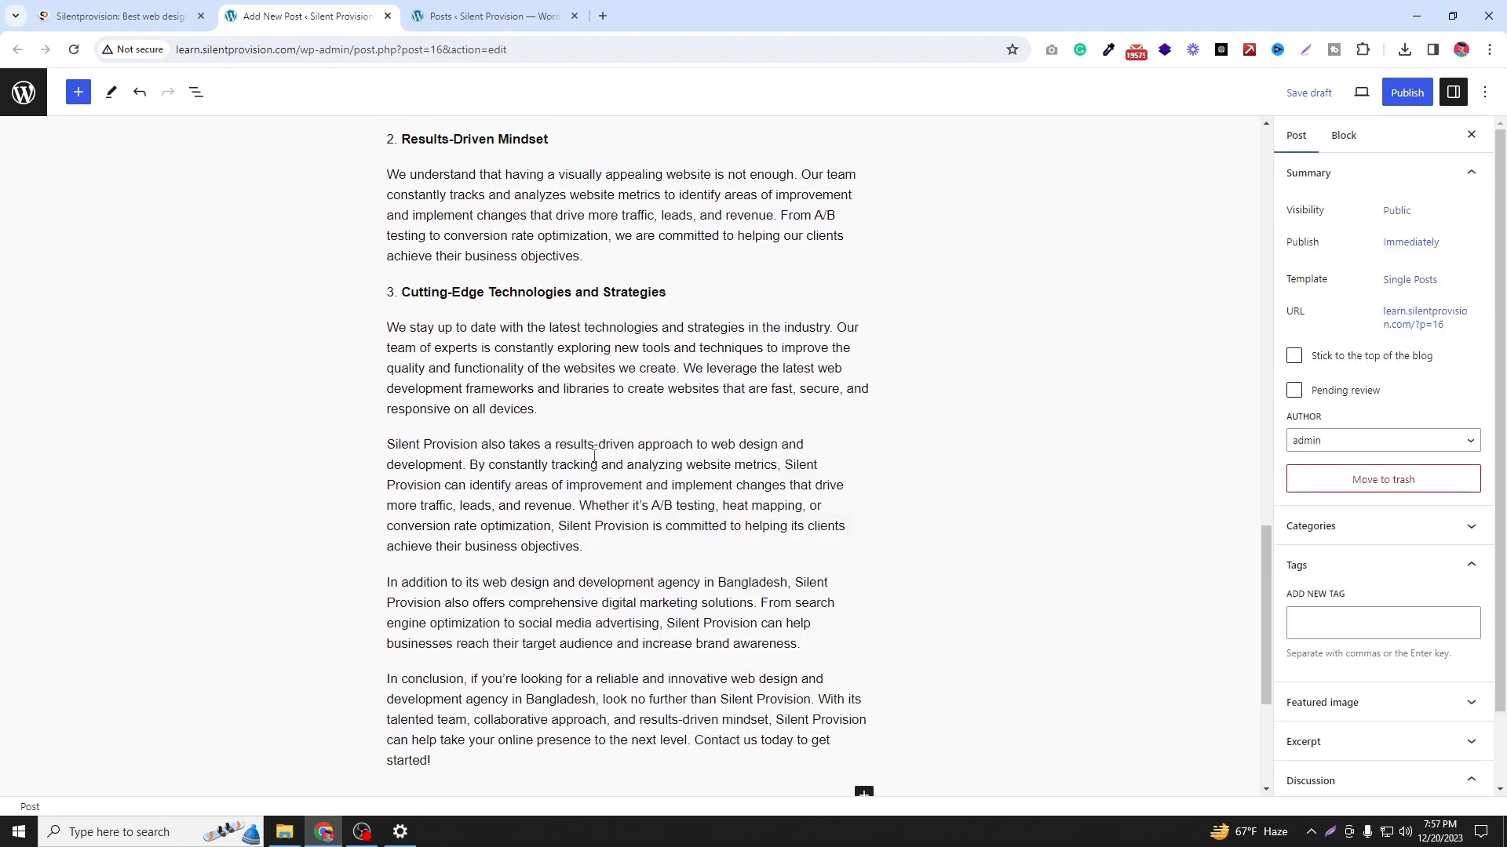
{"action": "scroll", "coordinate": [468, 544], "scroll_direction": "down", "scroll_amount": 5}
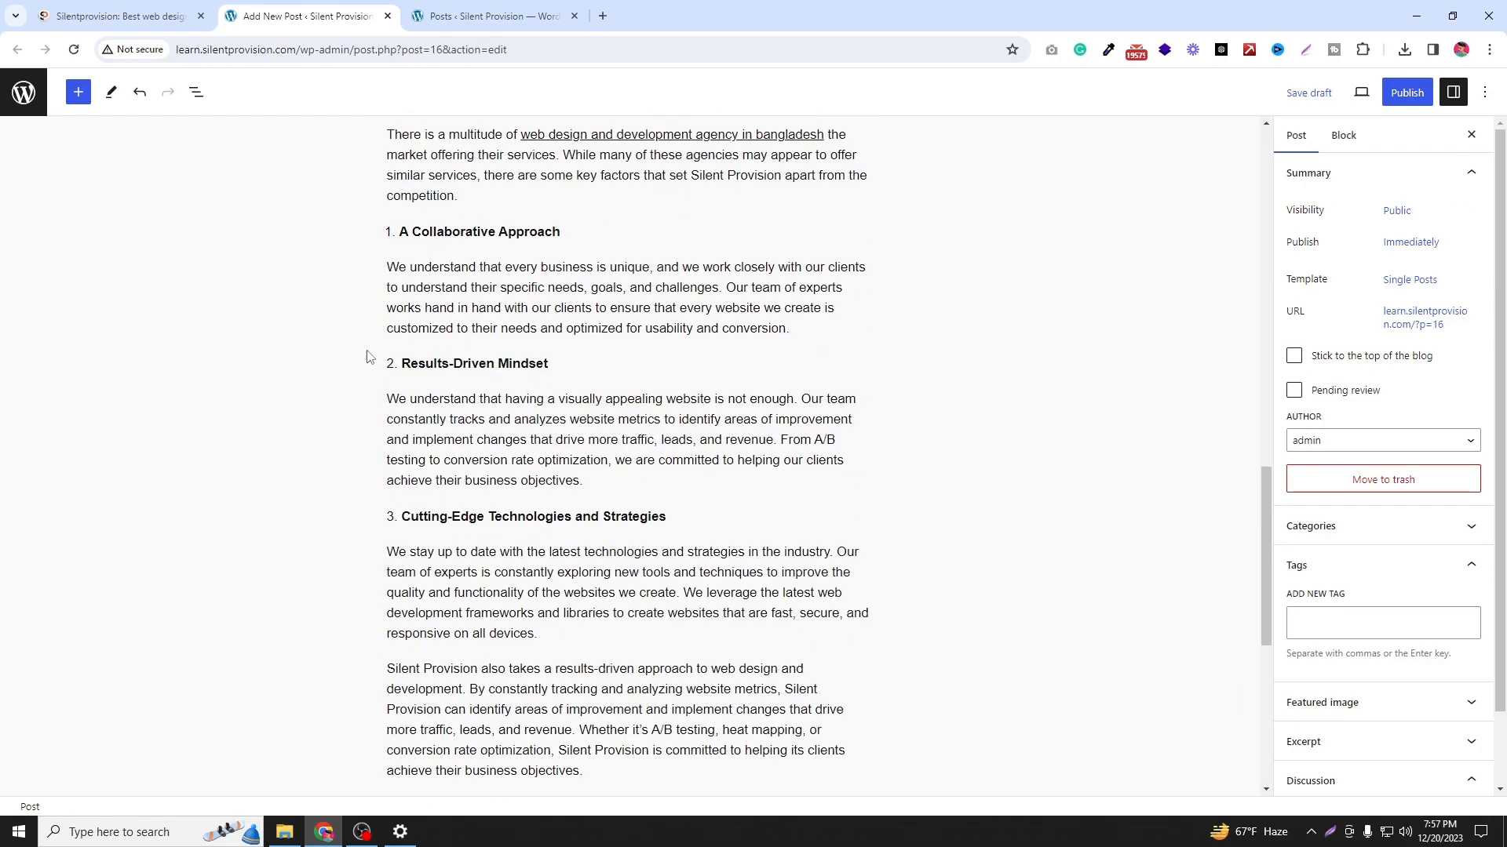
{"action": "scroll", "coordinate": [371, 357], "scroll_direction": "up", "scroll_amount": 4}
{"action": "left_click", "coordinate": [126, 16]}
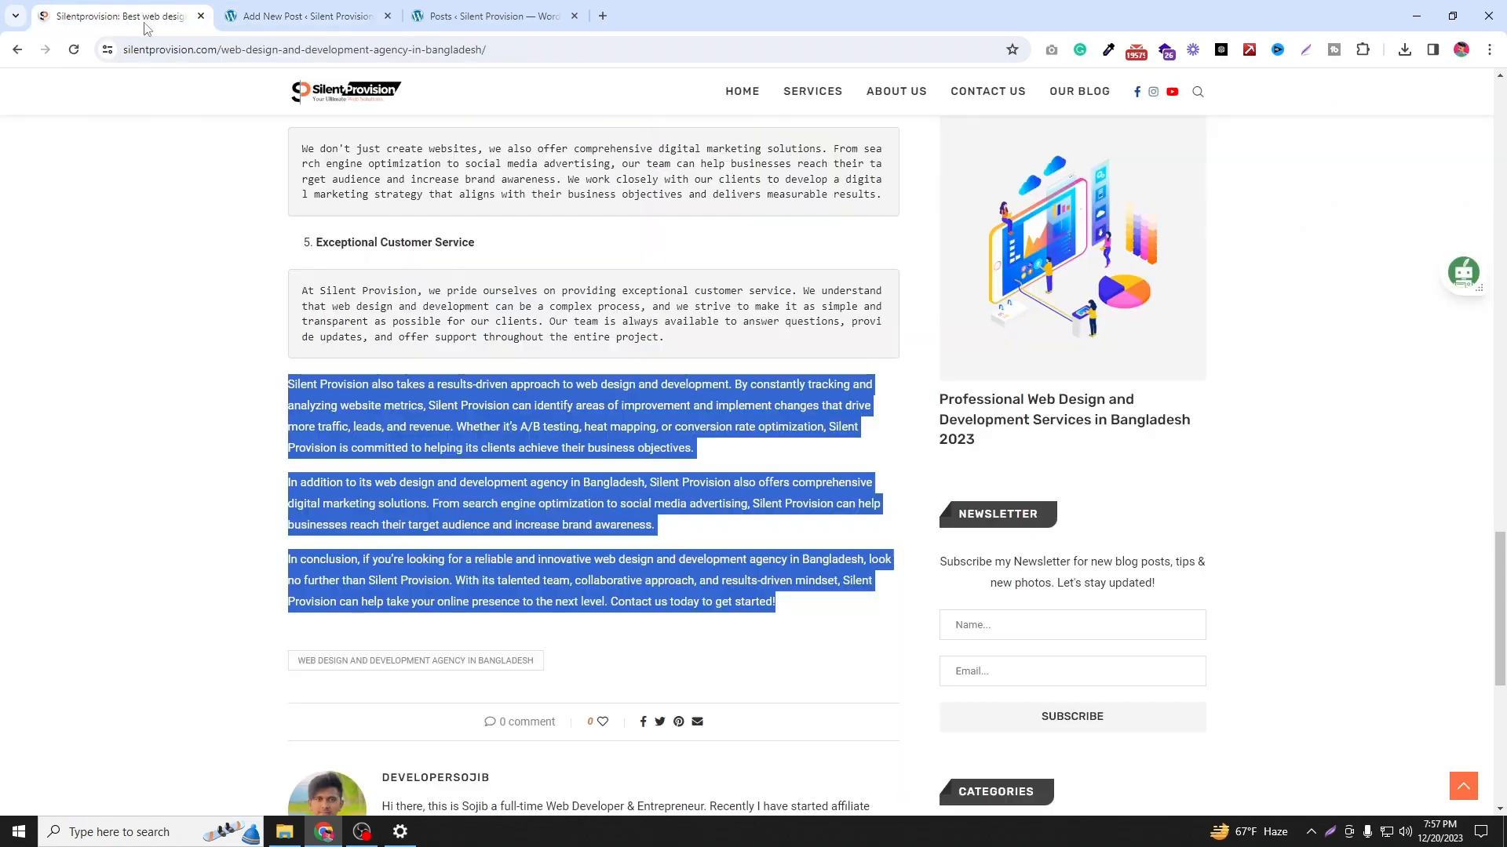
{"action": "left_click", "coordinate": [384, 487]}
{"action": "scroll", "coordinate": [384, 372], "scroll_direction": "up", "scroll_amount": 2}
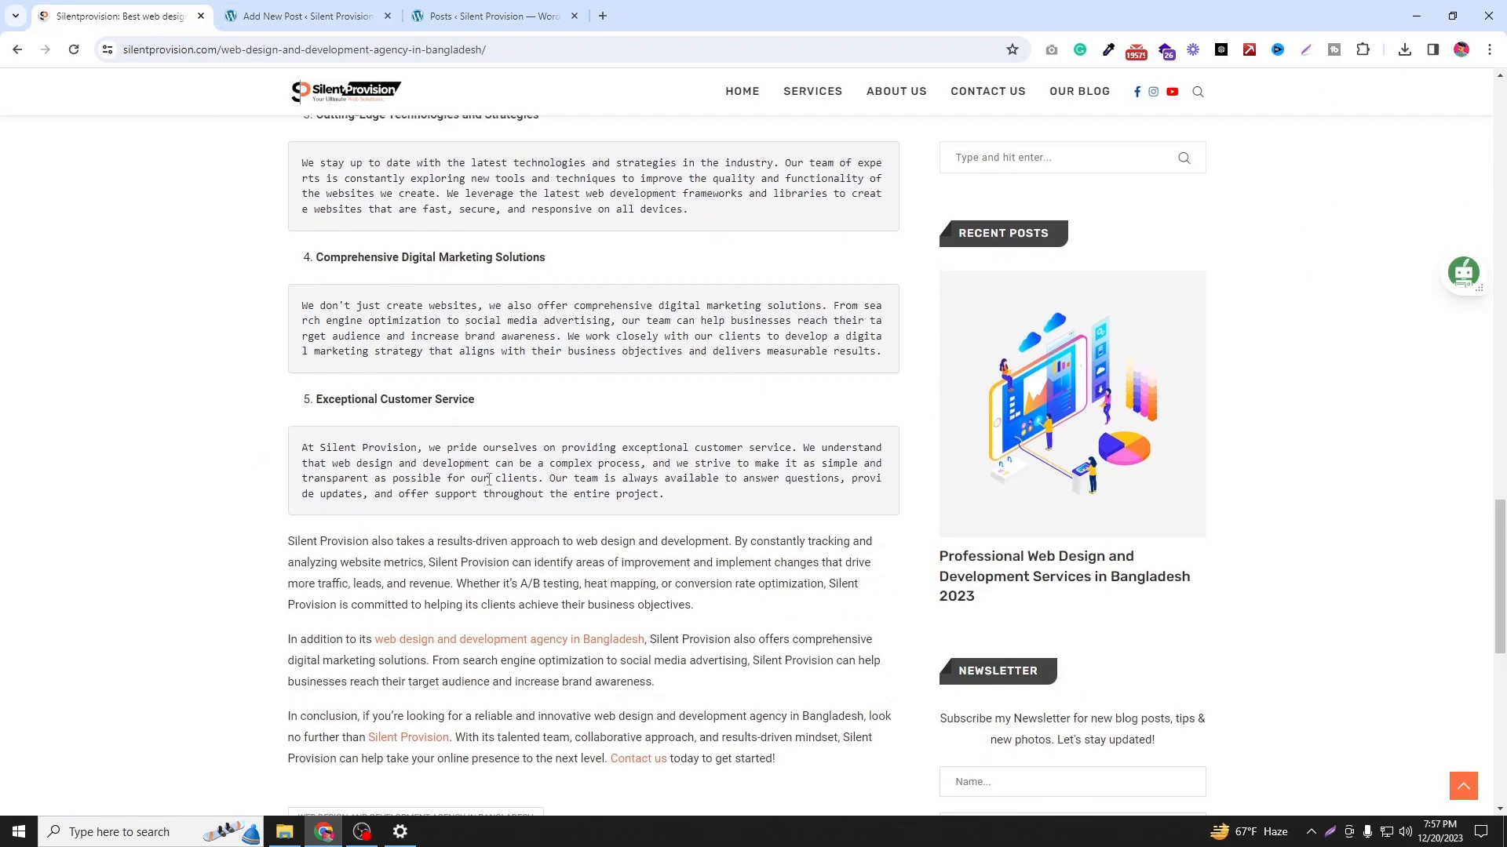
{"action": "left_click_drag", "start_coordinate": [675, 506], "coordinate": [298, 447]}
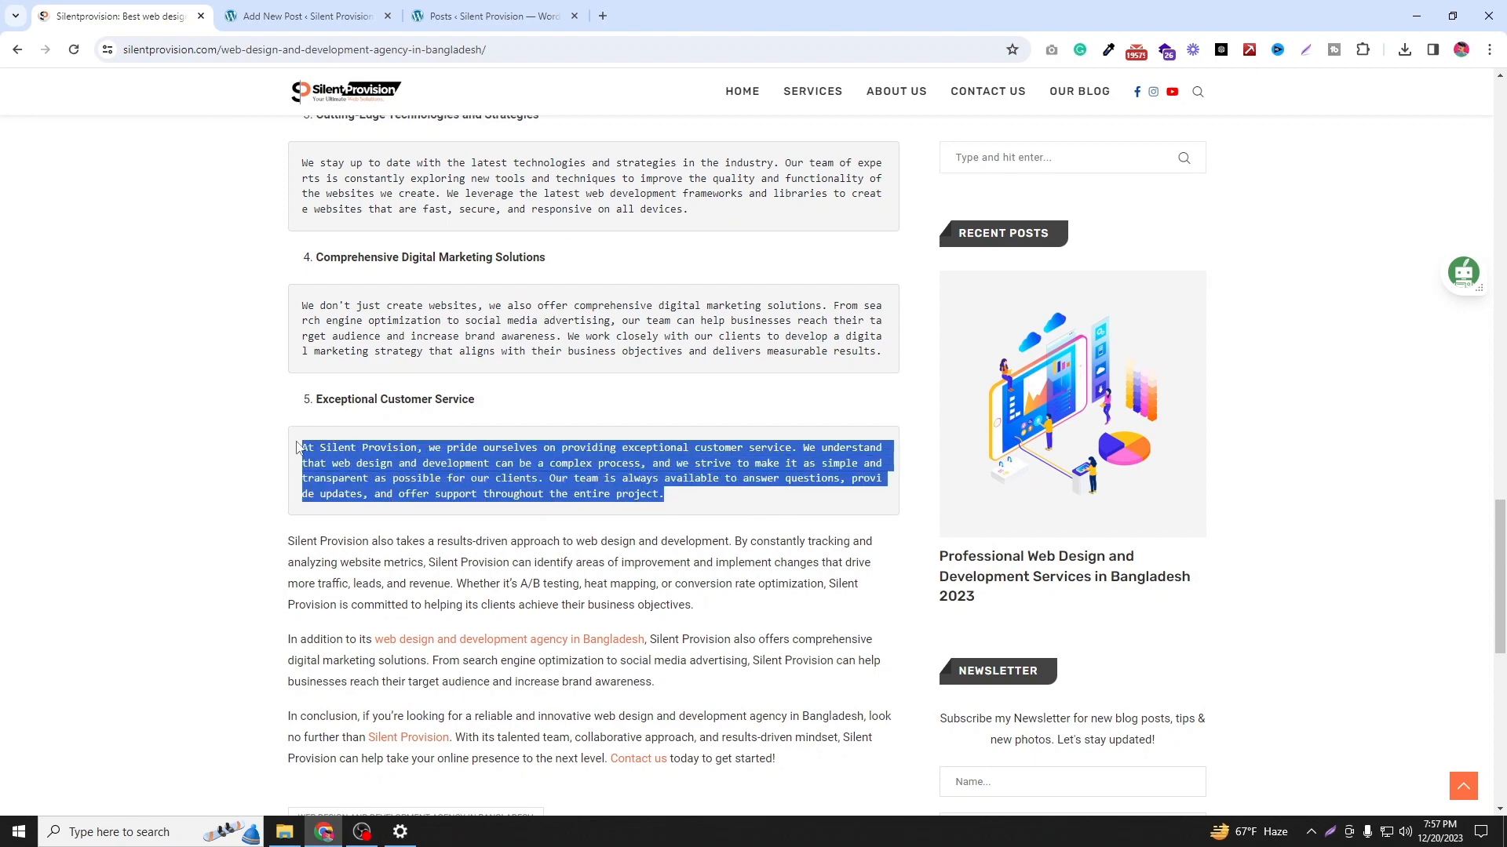
{"action": "left_click", "coordinate": [254, 447]}
{"action": "left_click", "coordinate": [328, 11]}
{"action": "scroll", "coordinate": [473, 576], "scroll_direction": "down", "scroll_amount": 4}
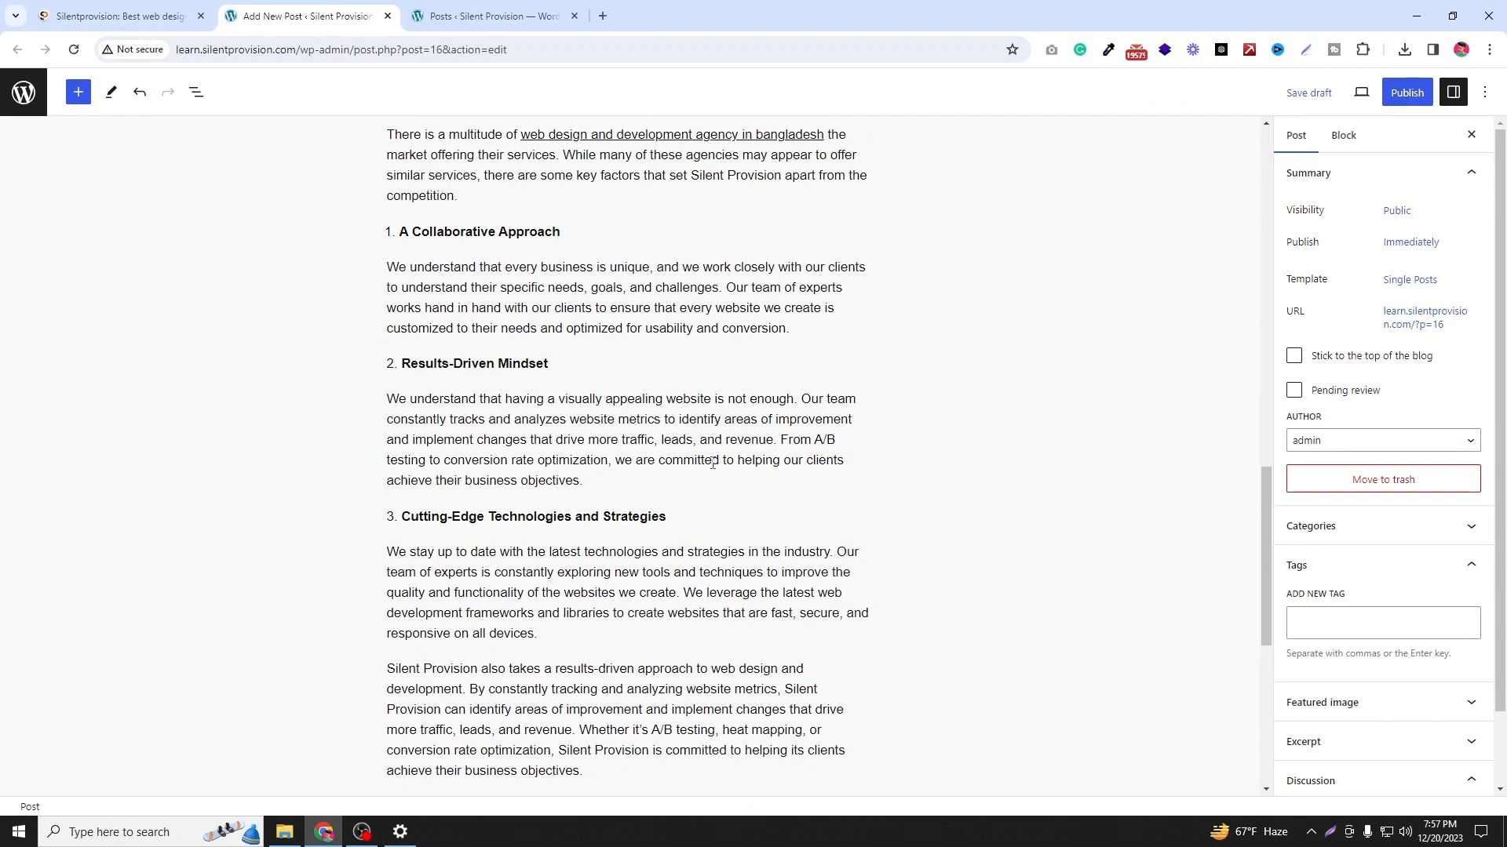
{"action": "scroll", "coordinate": [644, 458], "scroll_direction": "up", "scroll_amount": 4}
{"action": "scroll", "coordinate": [825, 397], "scroll_direction": "down", "scroll_amount": 3}
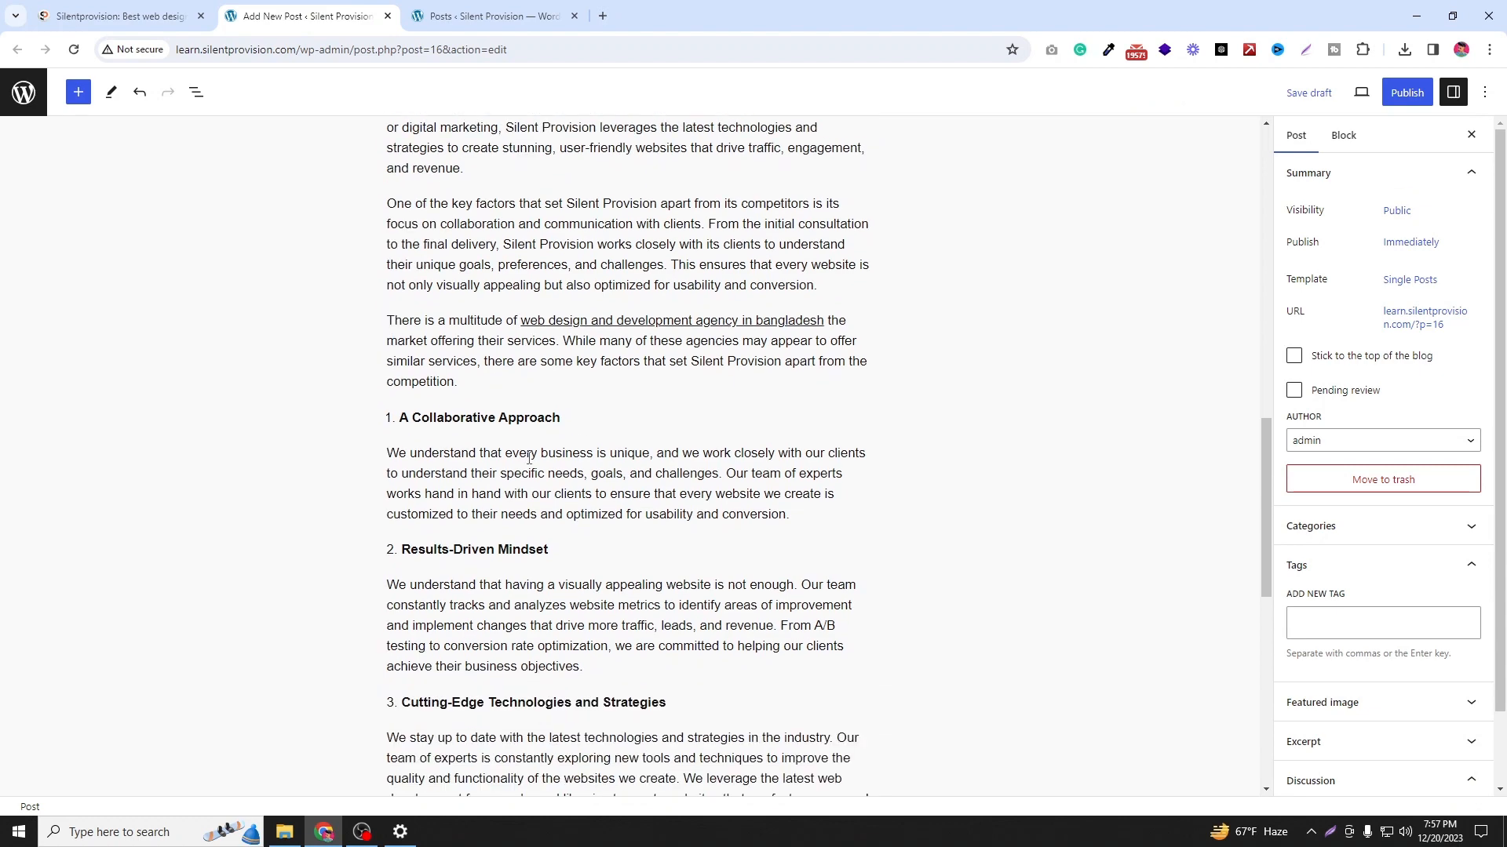
Step: Transform the paragraph under "A Collaborative Approach" into a Verse block
{"action": "left_click_drag", "start_coordinate": [825, 398], "coordinate": [533, 383]}
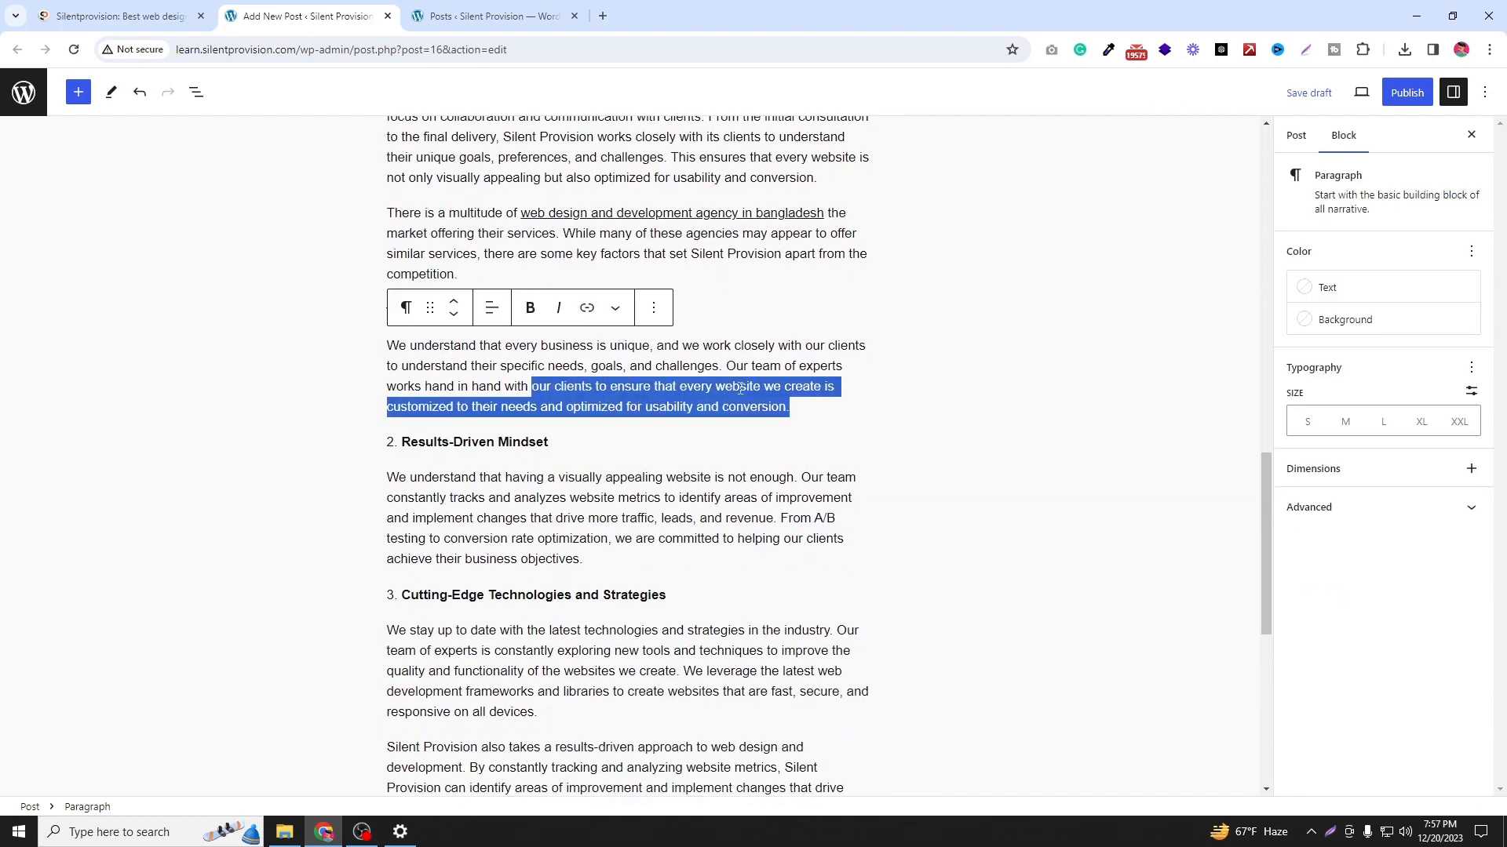
{"action": "left_click_drag", "start_coordinate": [740, 388], "coordinate": [383, 345]}
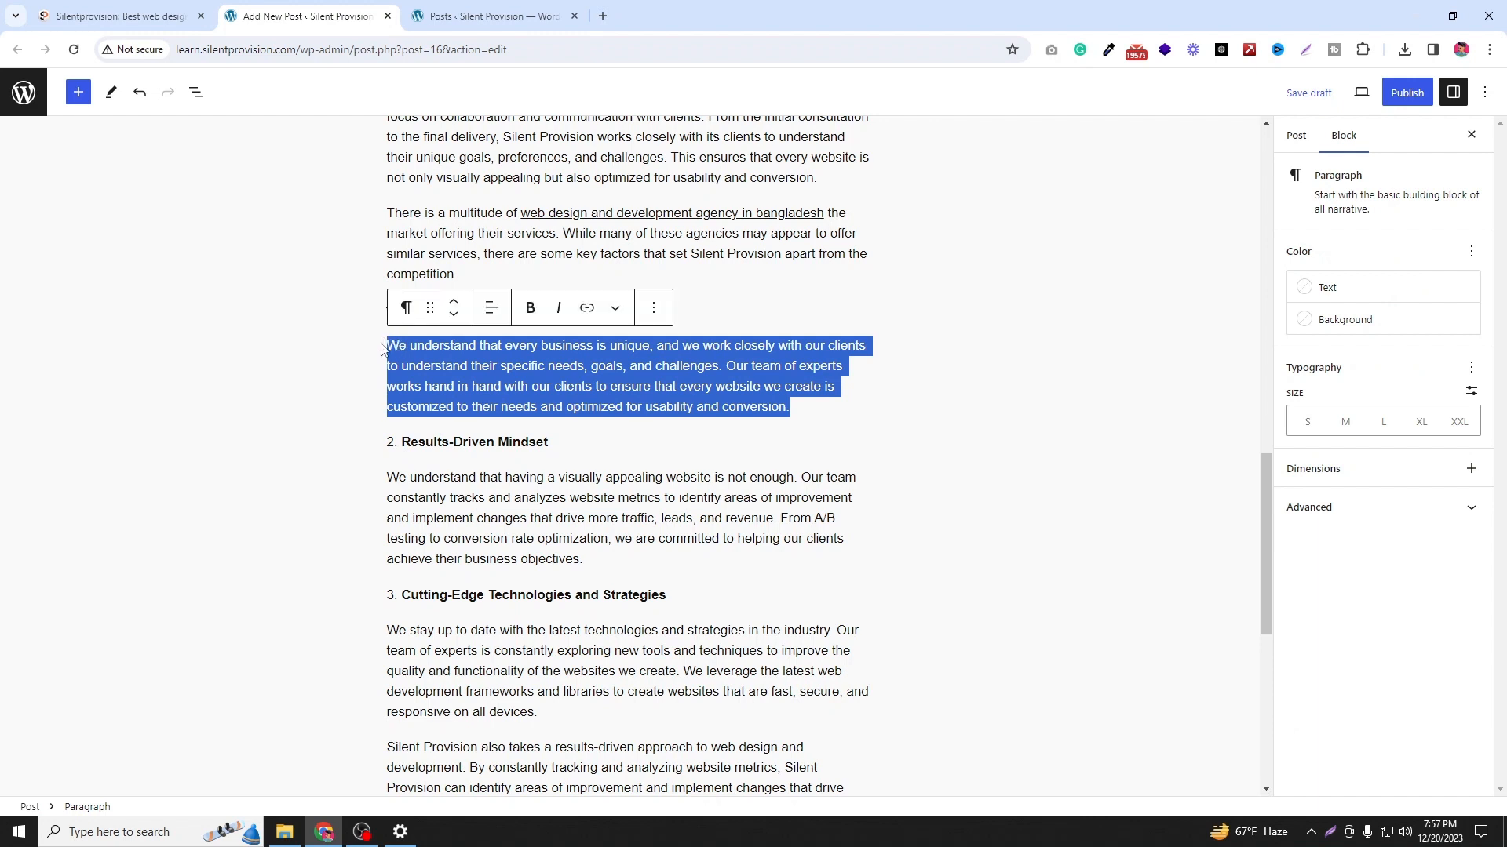
{"action": "left_click", "coordinate": [406, 311]}
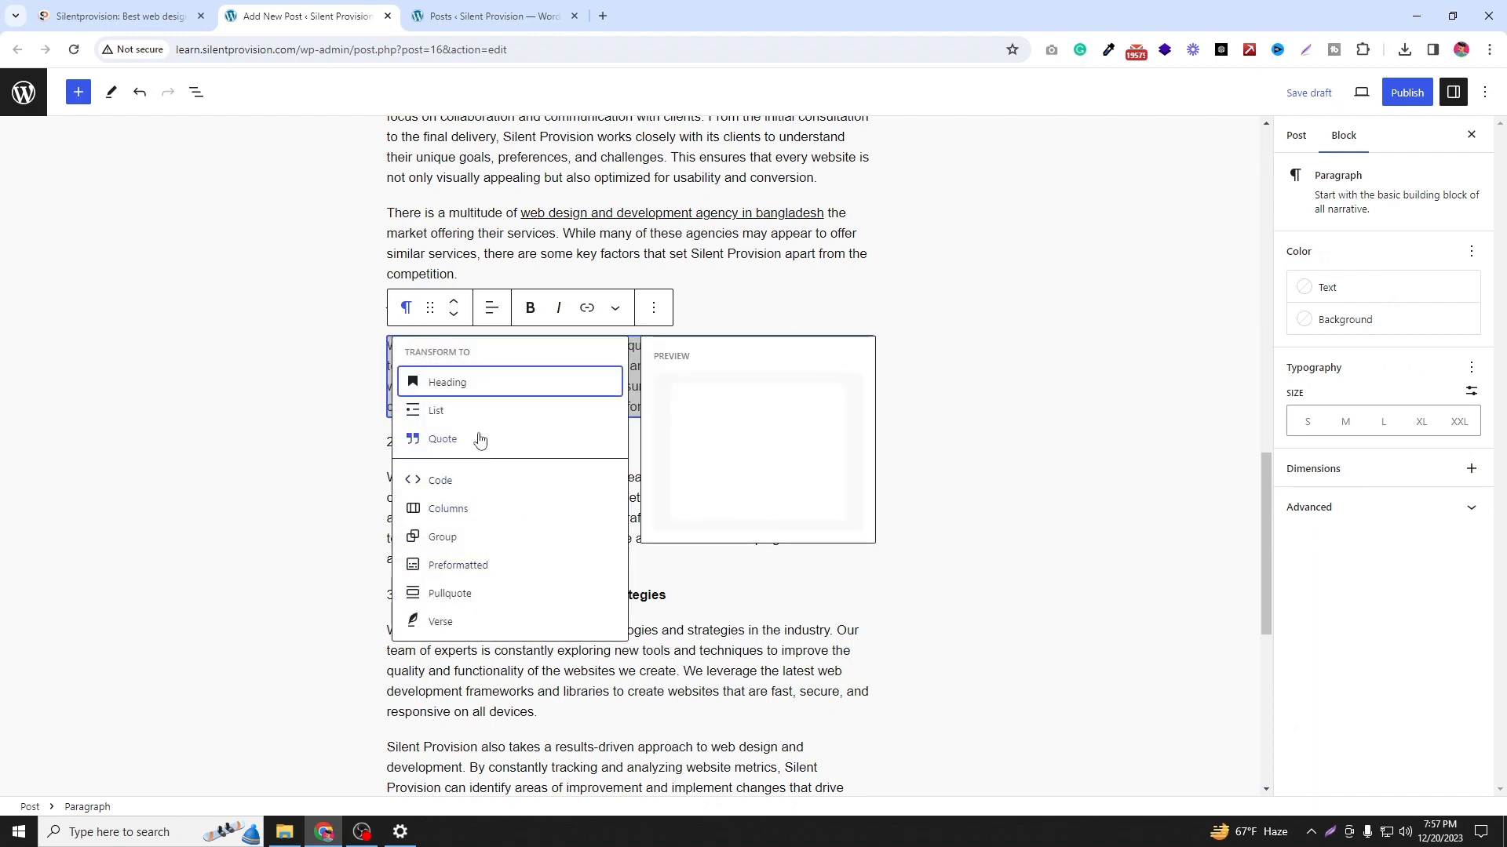
{"action": "left_click", "coordinate": [463, 622]}
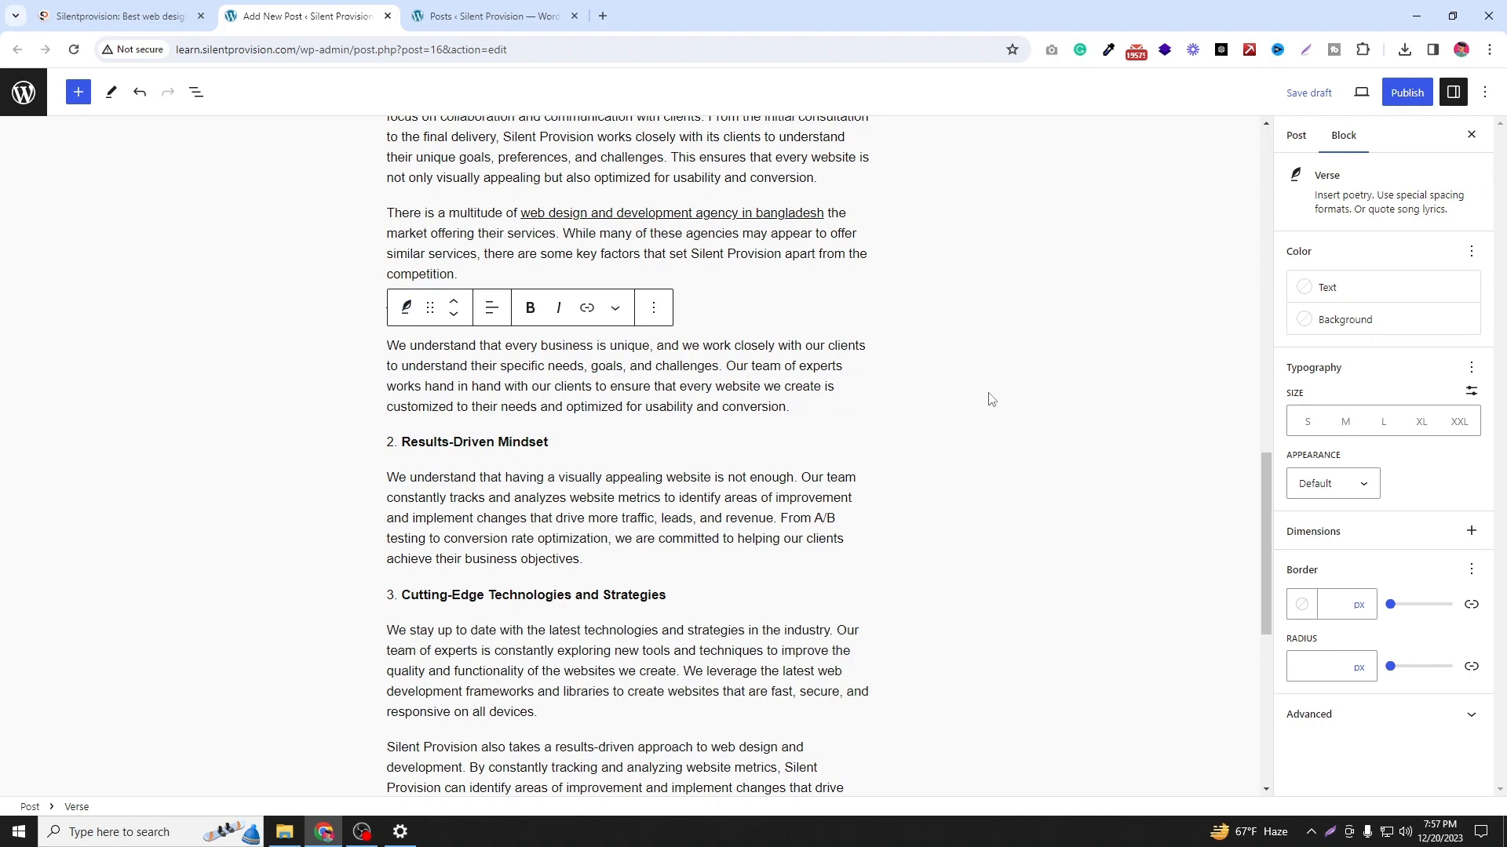
Step: Try the Accent background (#CFCABE) on the verse block with white and then black (#111111) text
{"action": "left_click", "coordinate": [1368, 328]}
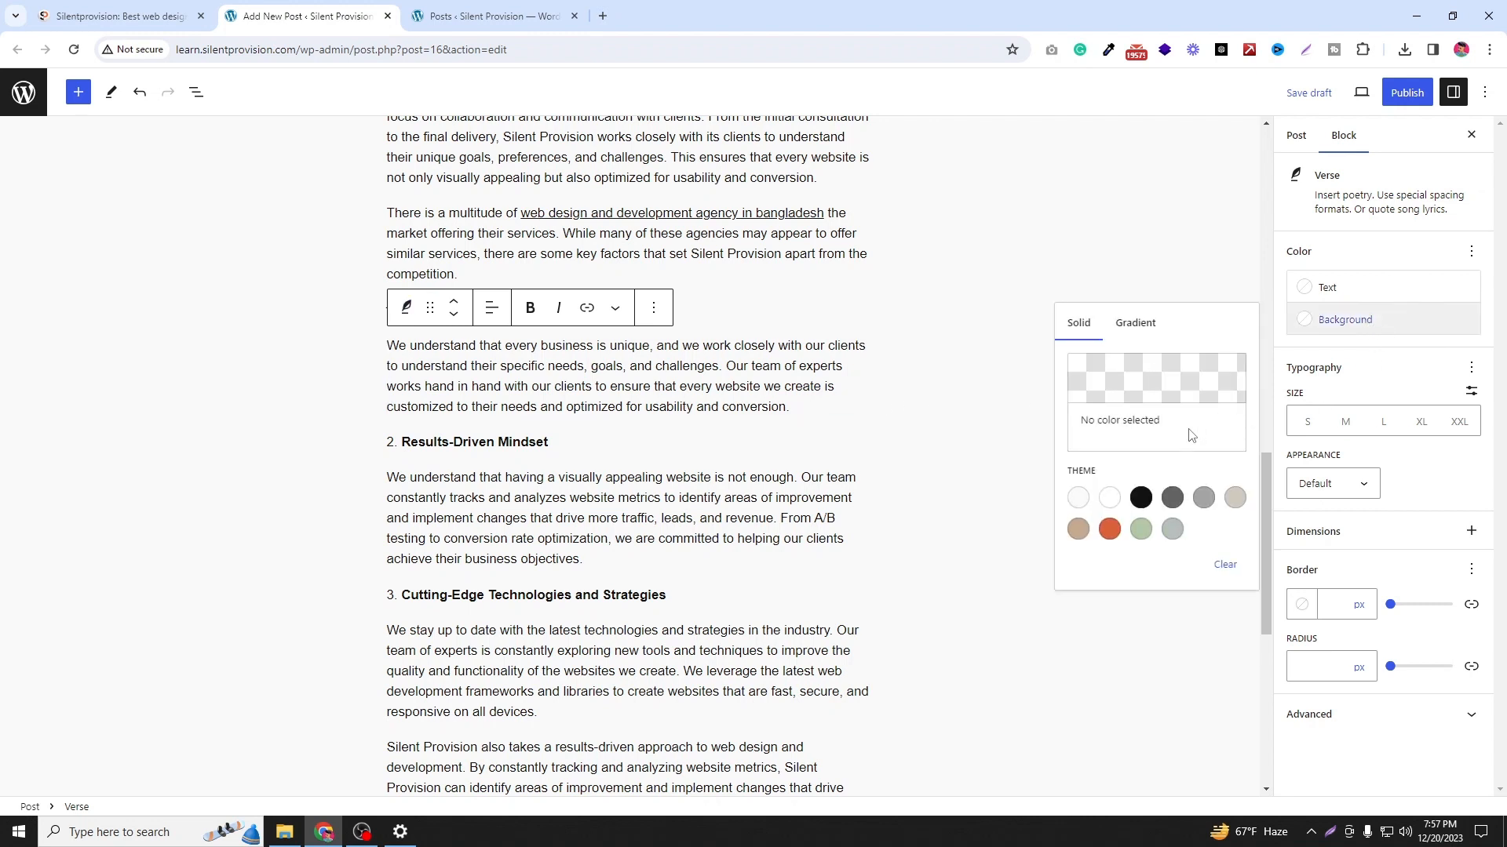
{"action": "left_click", "coordinate": [1236, 501]}
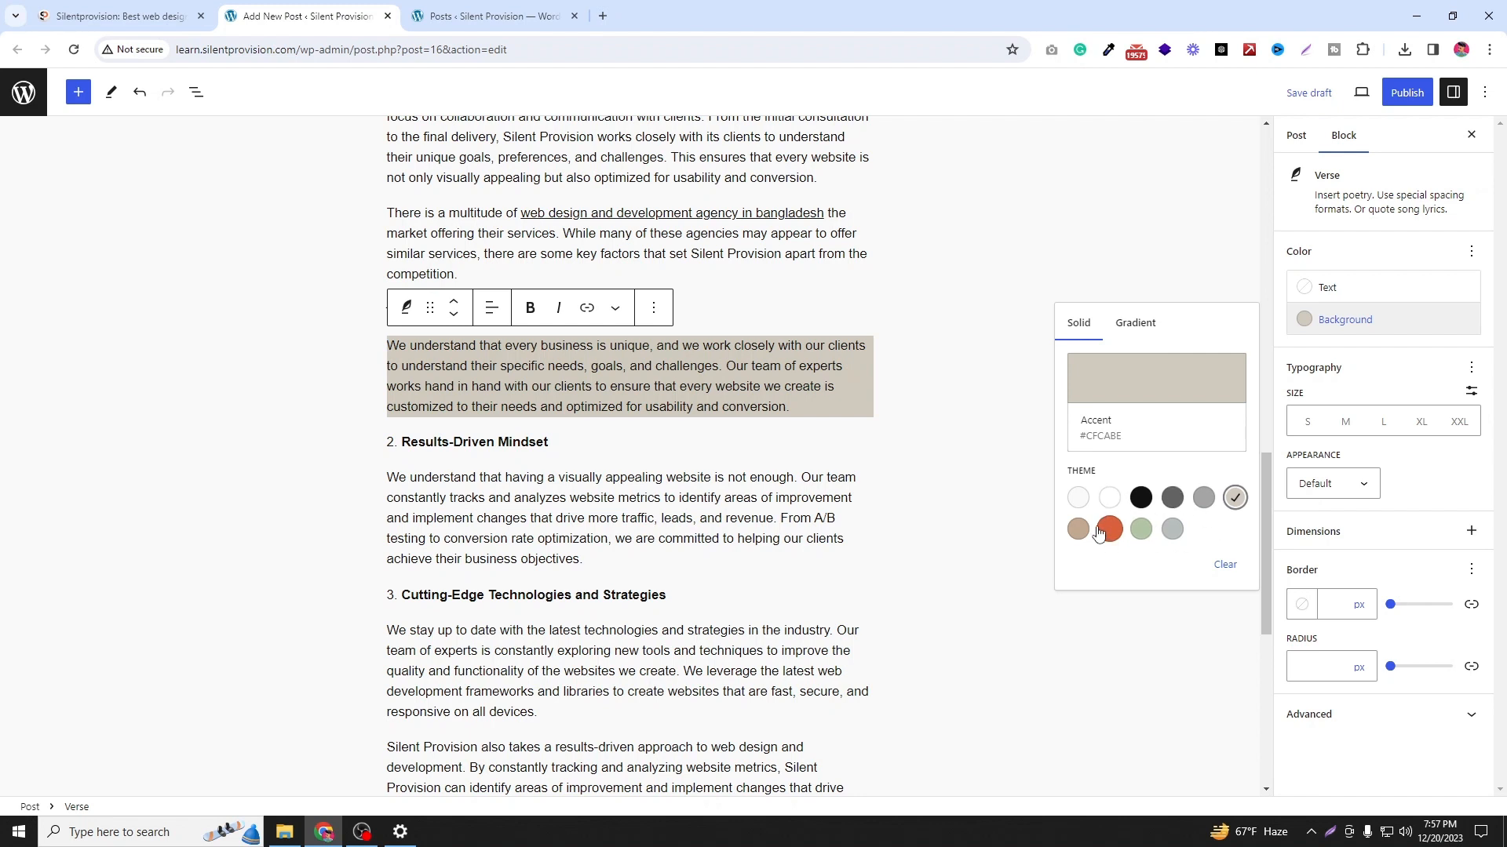
{"action": "left_click", "coordinate": [1324, 287]}
{"action": "left_click", "coordinate": [1109, 428]}
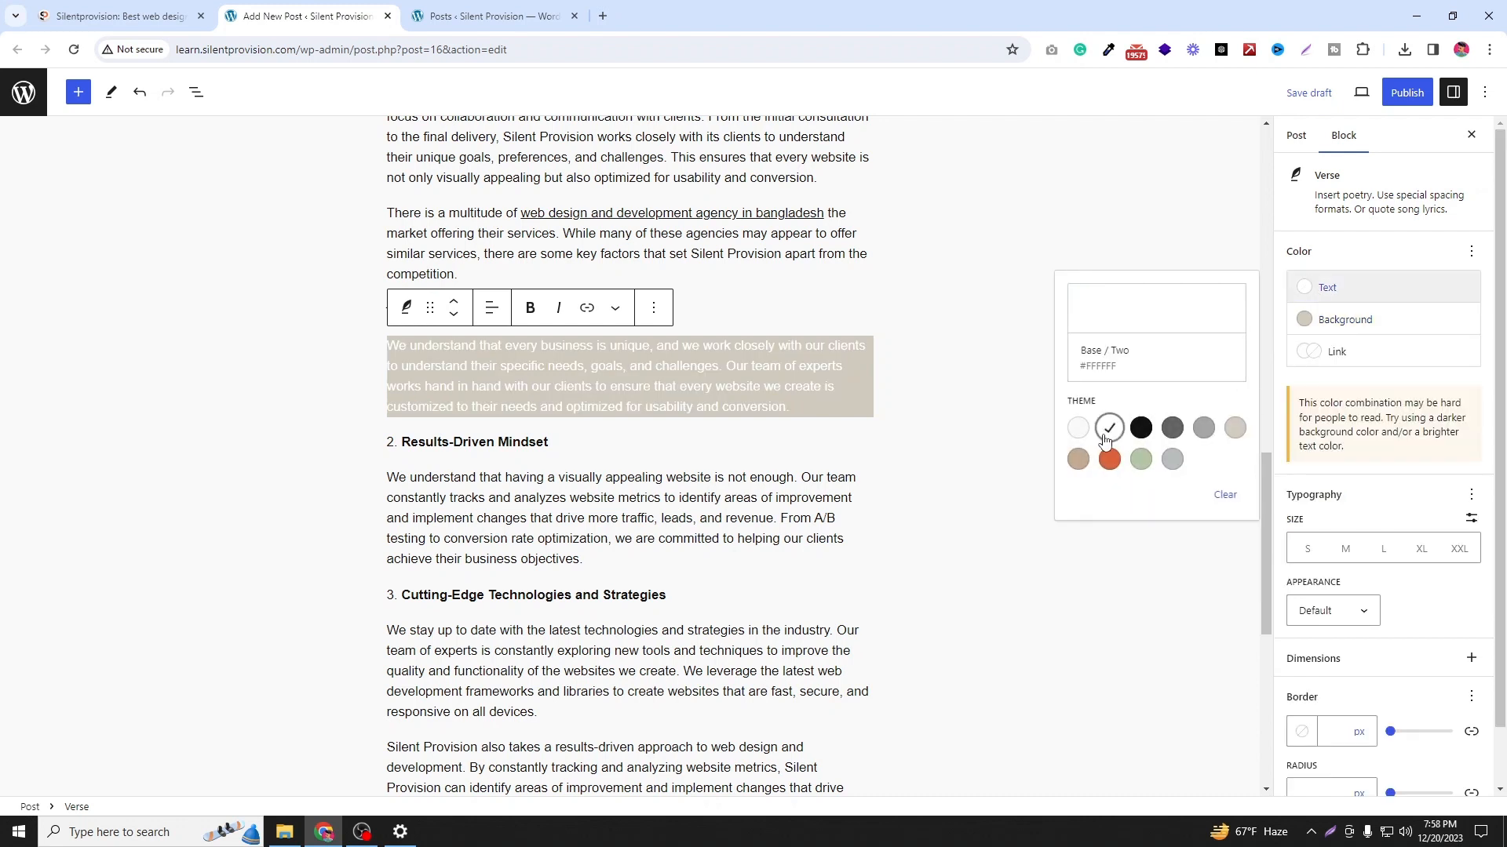
{"action": "left_click", "coordinate": [1142, 429]}
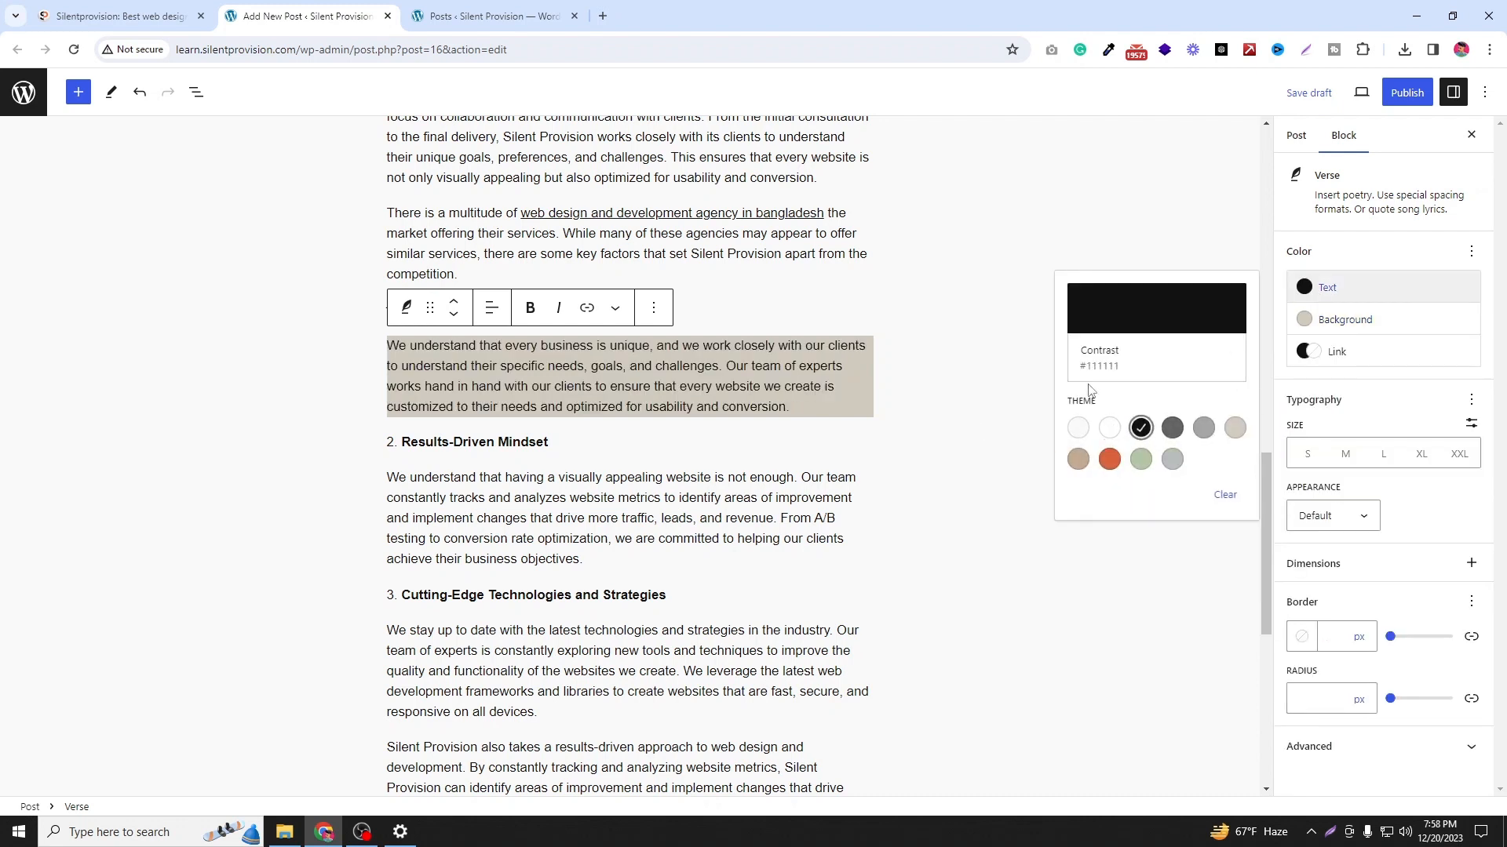
Step: Set the verse block's background to Accent / Three (#D8613C) and its text color to Base / Two (#FFFFFF)
{"action": "left_click", "coordinate": [1293, 323]}
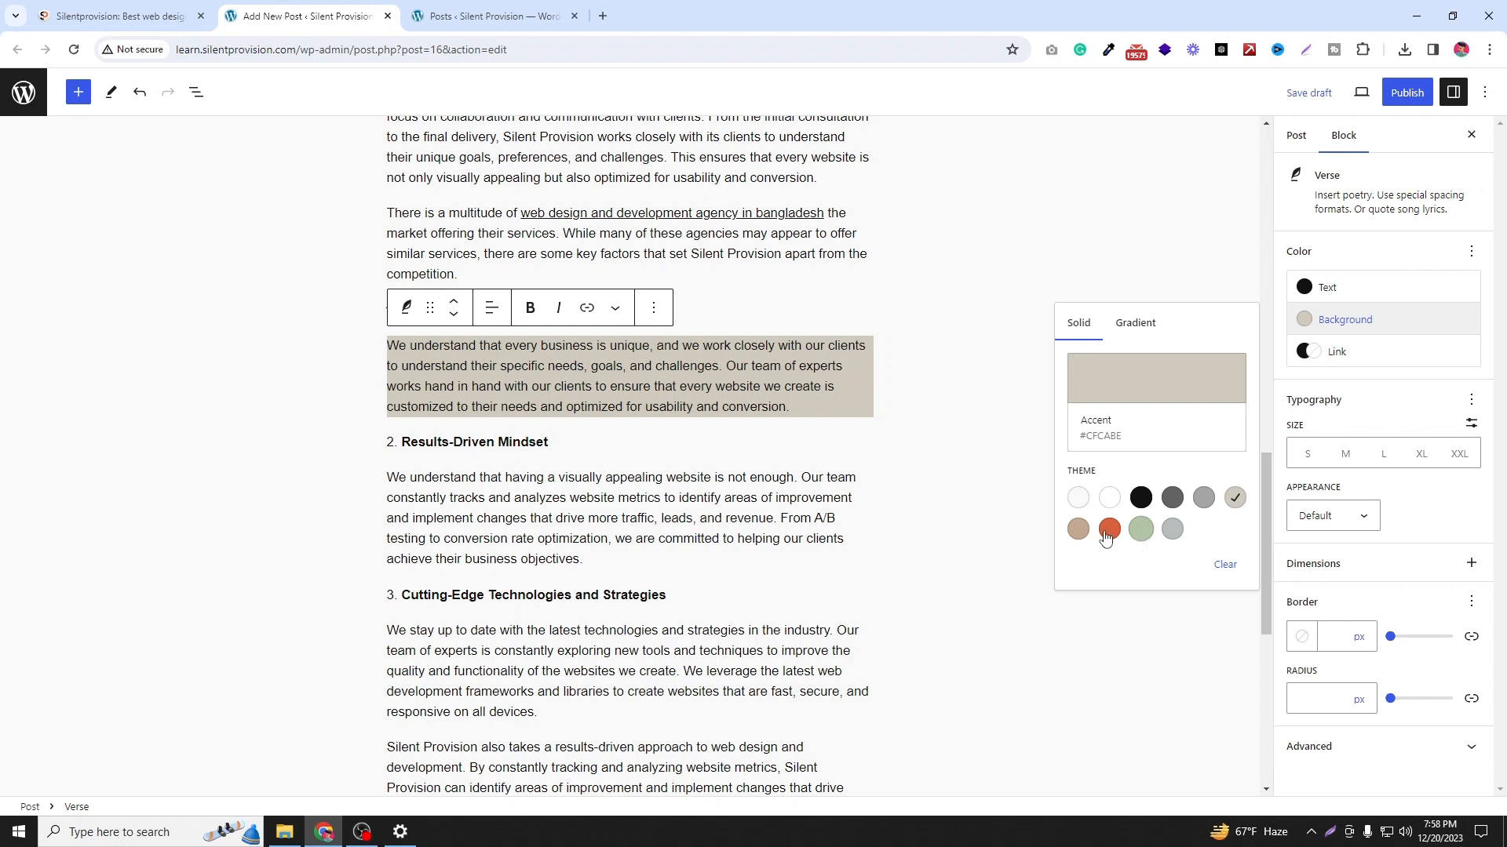
{"action": "left_click", "coordinate": [1114, 531]}
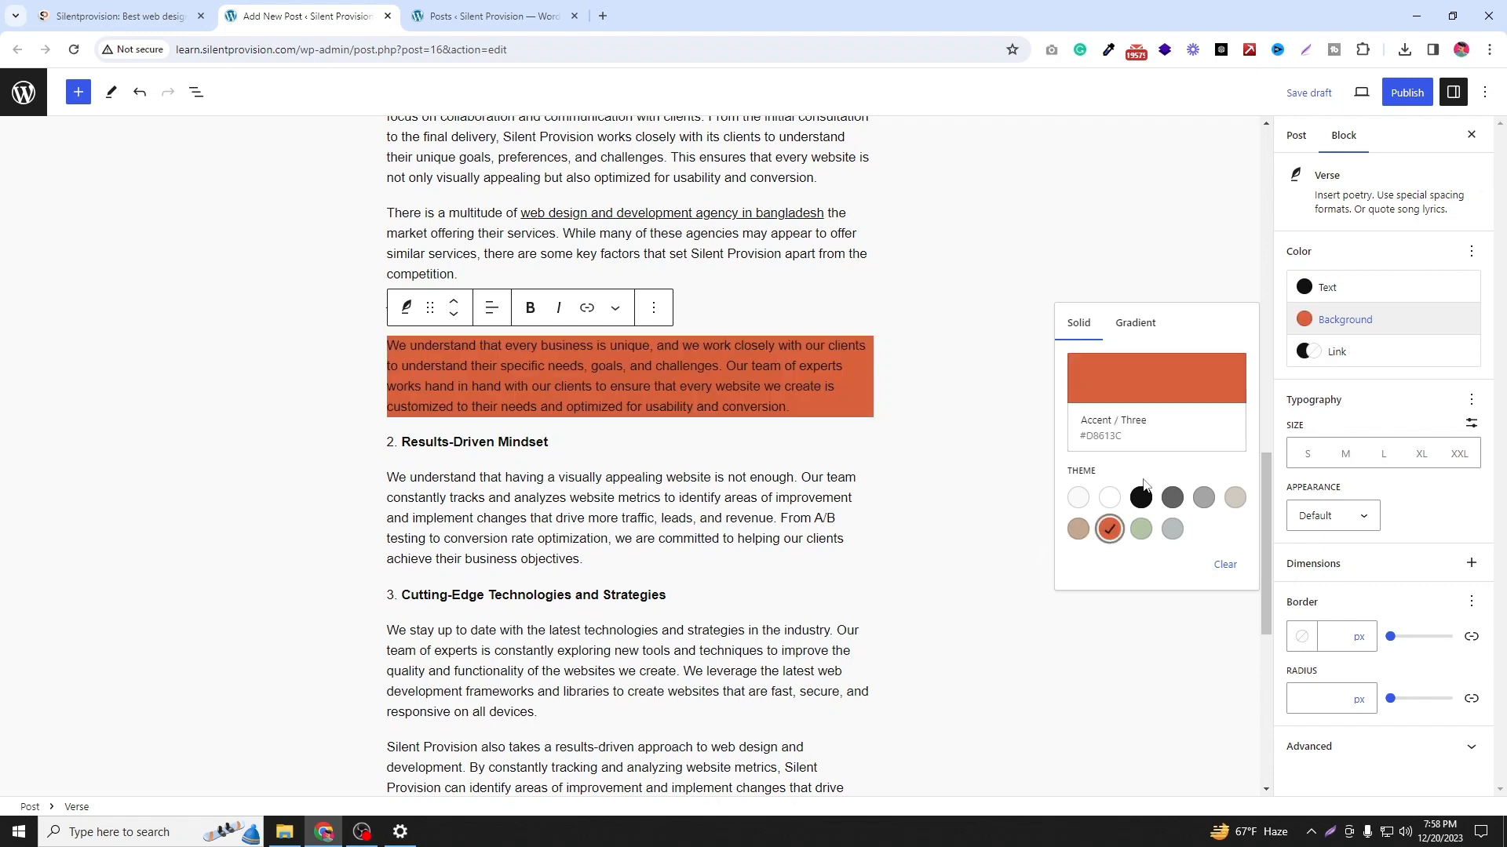
{"action": "left_click", "coordinate": [1304, 288]}
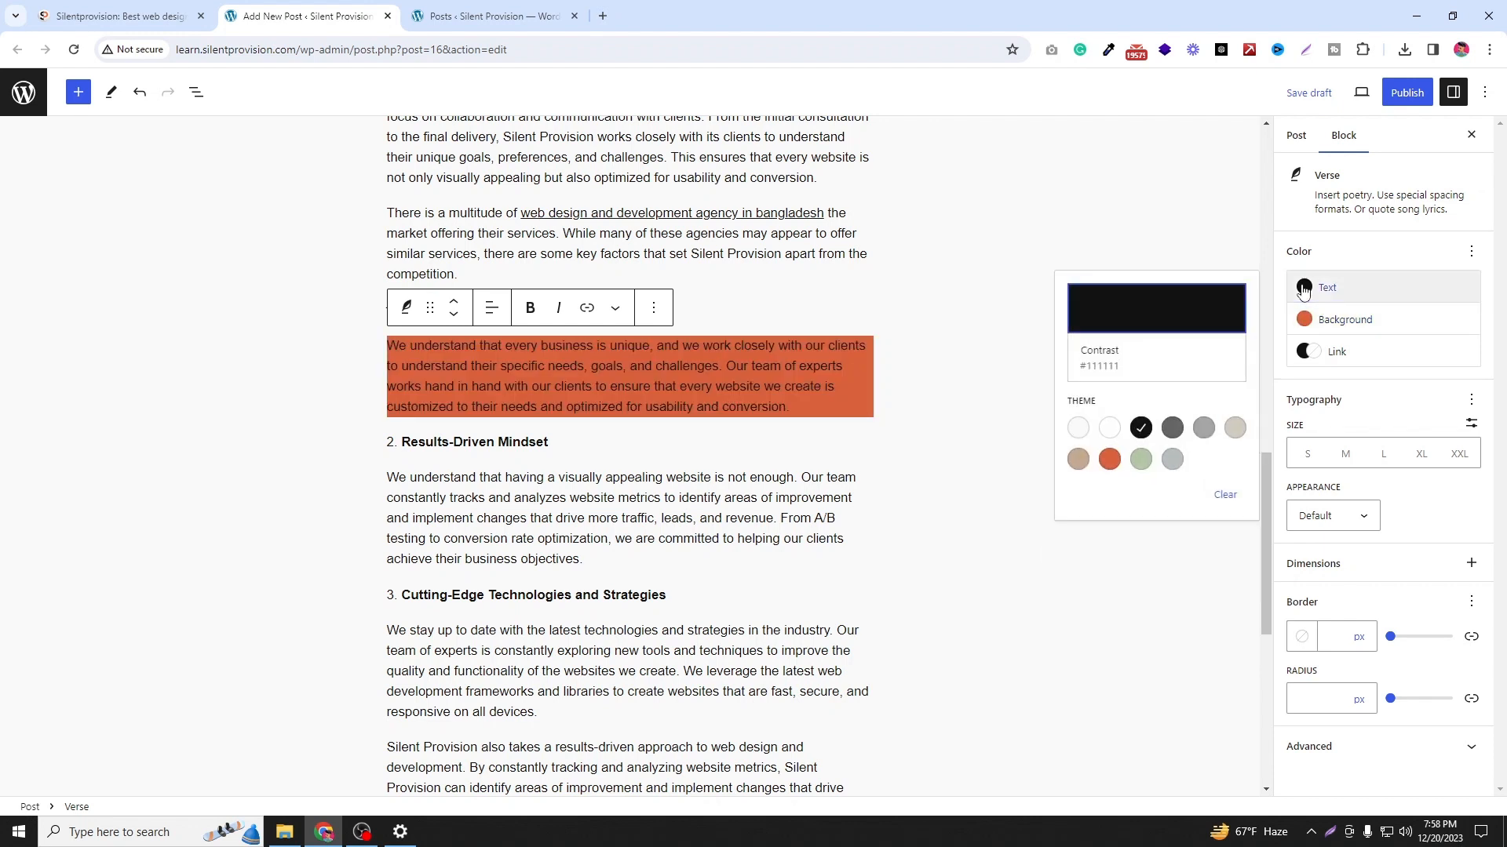
{"action": "left_click", "coordinate": [1110, 428]}
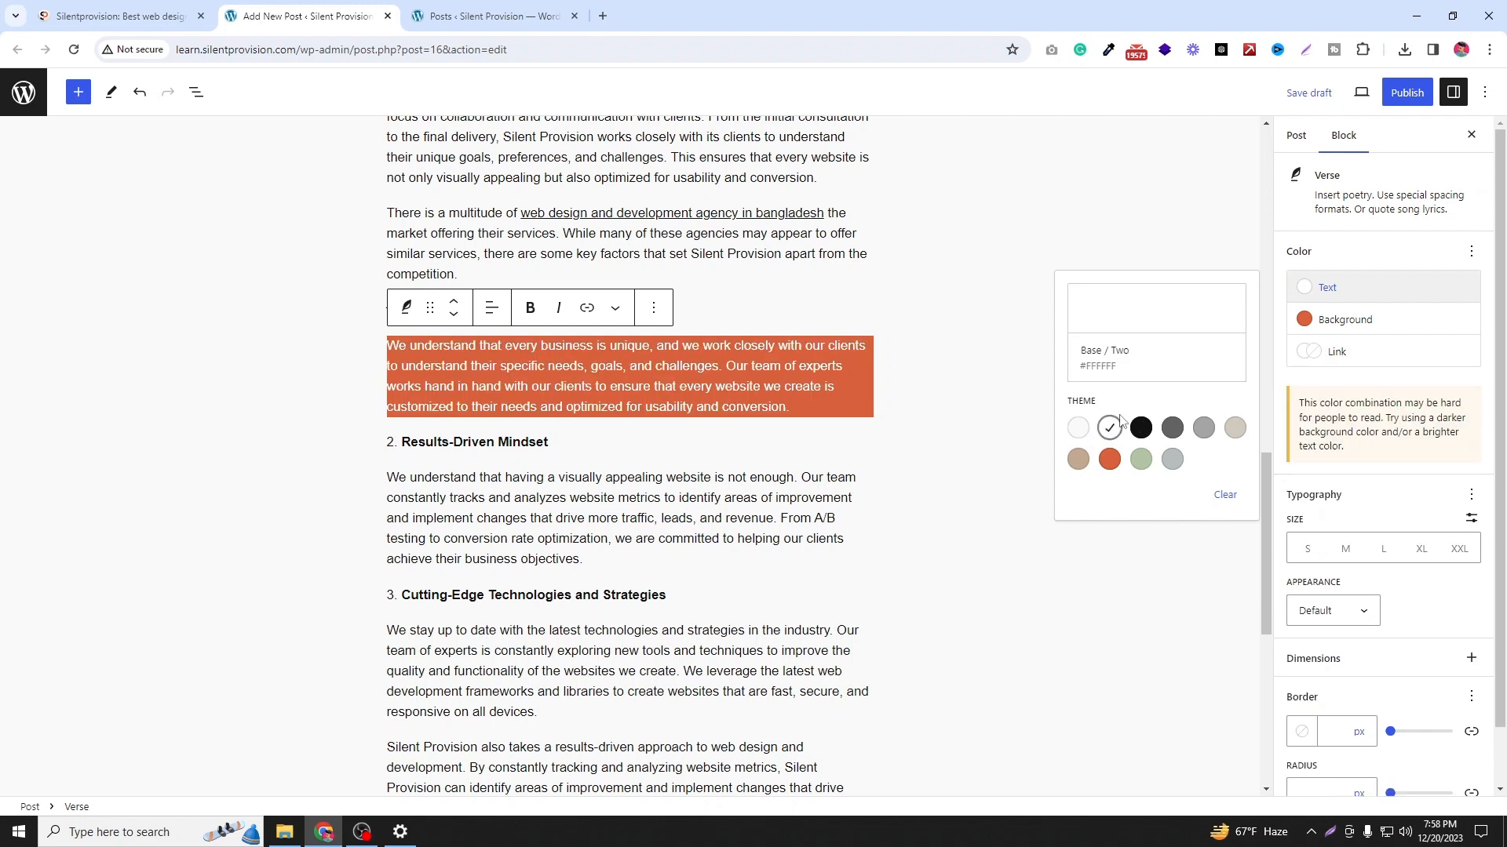
Step: Give the verse block a 16 px border in the same orange as its background
{"action": "scroll", "coordinate": [1394, 688], "scroll_direction": "down", "scroll_amount": 1}
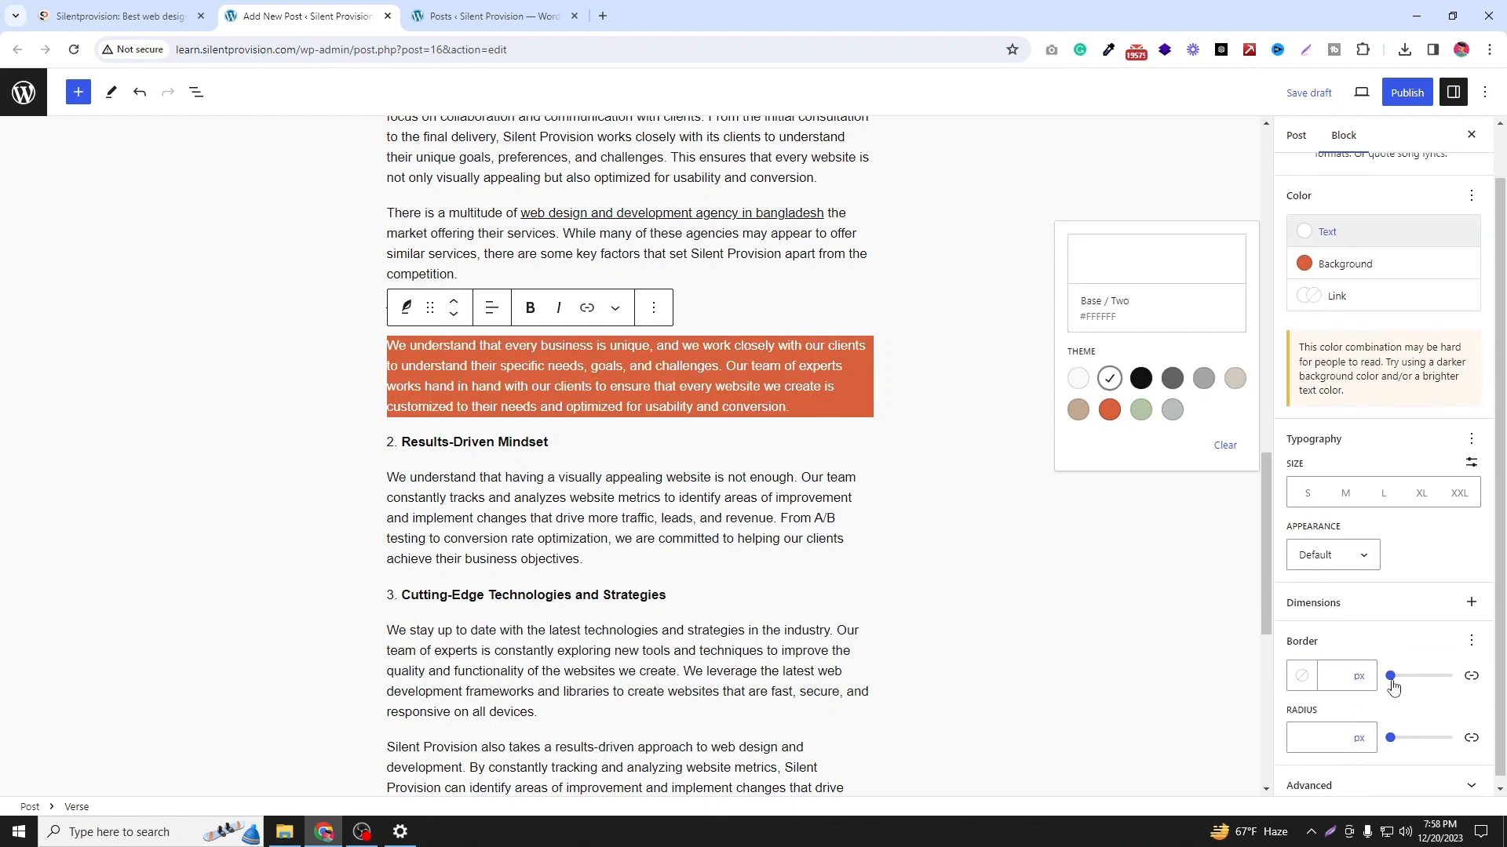
{"action": "left_click_drag", "start_coordinate": [1391, 679], "coordinate": [1400, 672]}
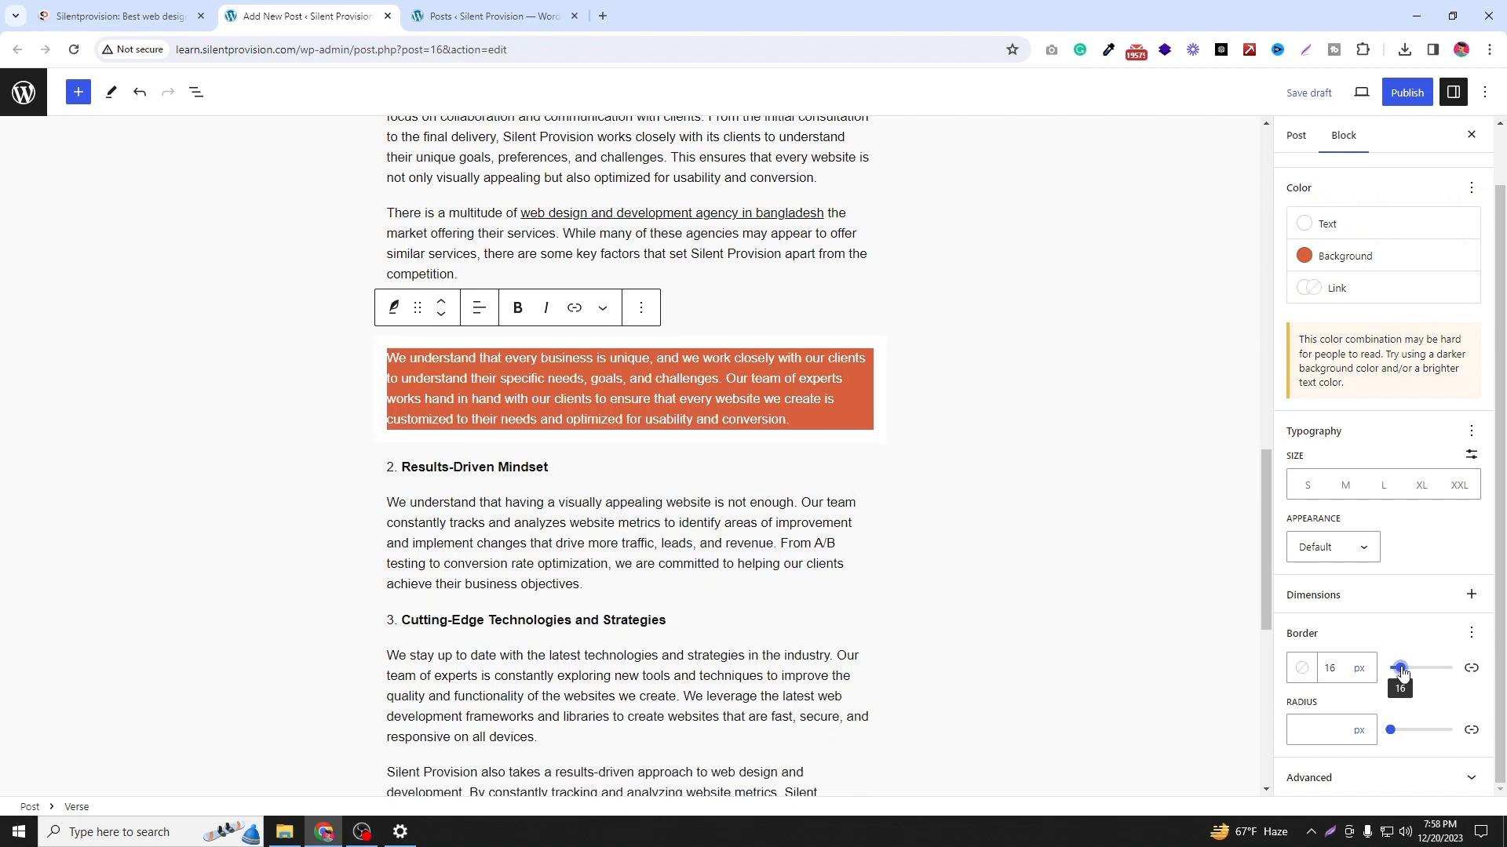
{"action": "left_click", "coordinate": [1301, 668]}
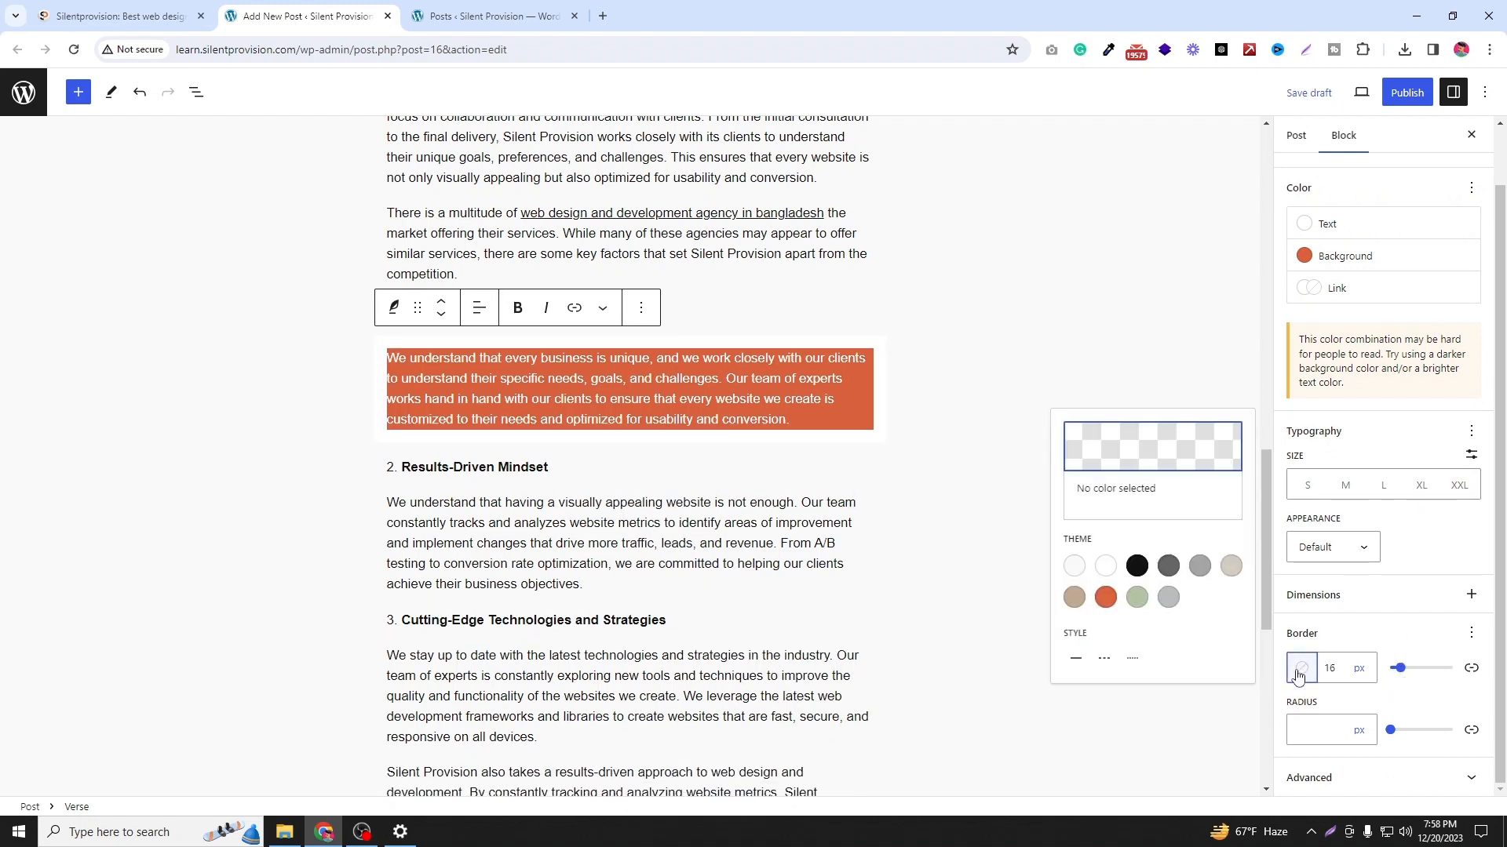
{"action": "left_click", "coordinate": [1104, 598]}
{"action": "left_click", "coordinate": [299, 399]}
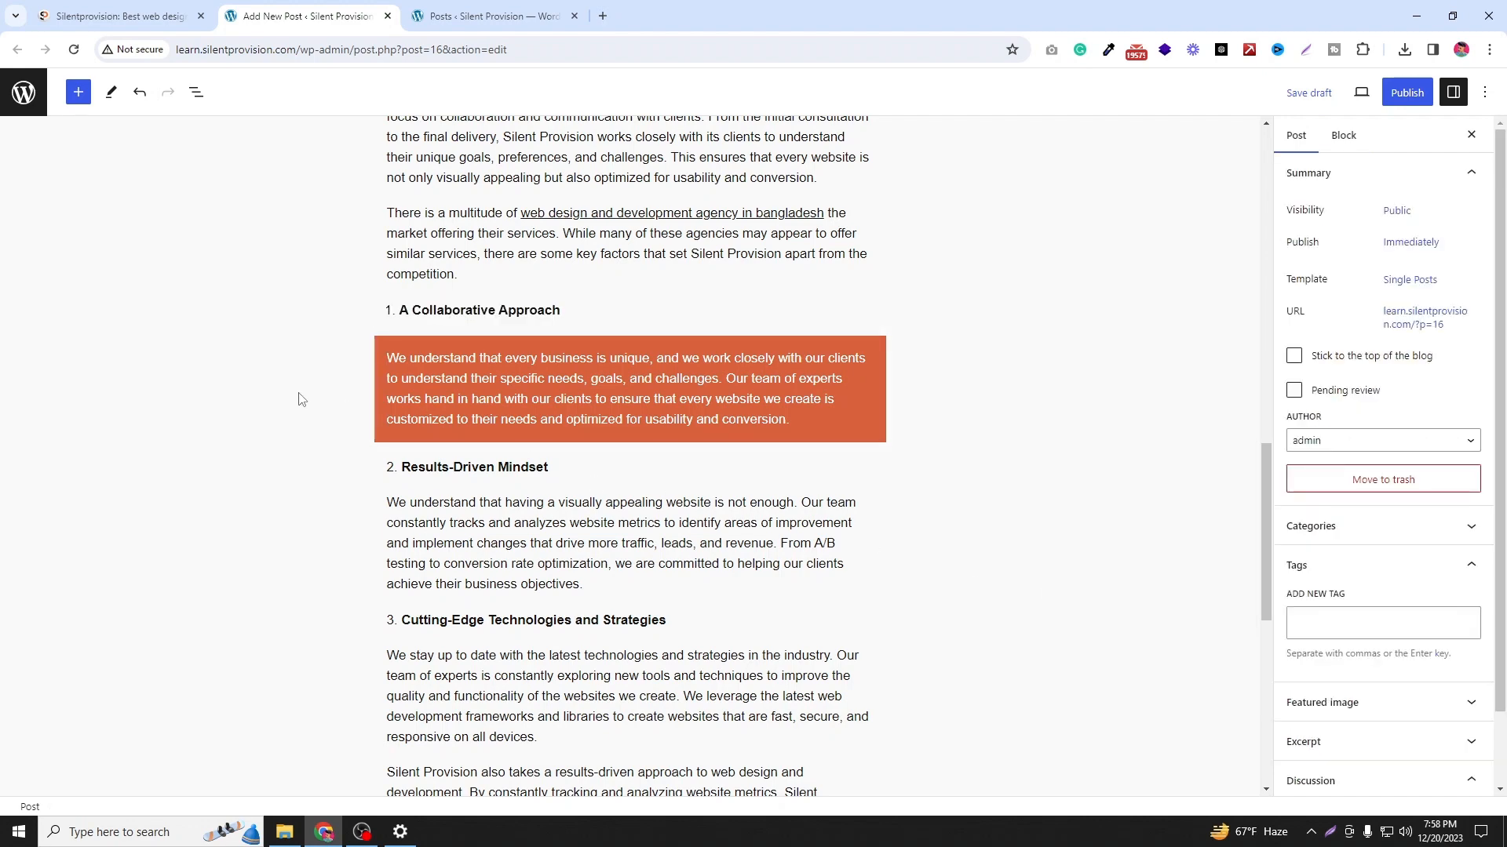
Step: Compare the colored verse block in the post with the boxed section text in the source article
{"action": "left_click", "coordinate": [157, 15]}
{"action": "left_click", "coordinate": [308, 16]}
{"action": "scroll", "coordinate": [612, 472], "scroll_direction": "down", "scroll_amount": 5}
{"action": "left_click", "coordinate": [157, 12]}
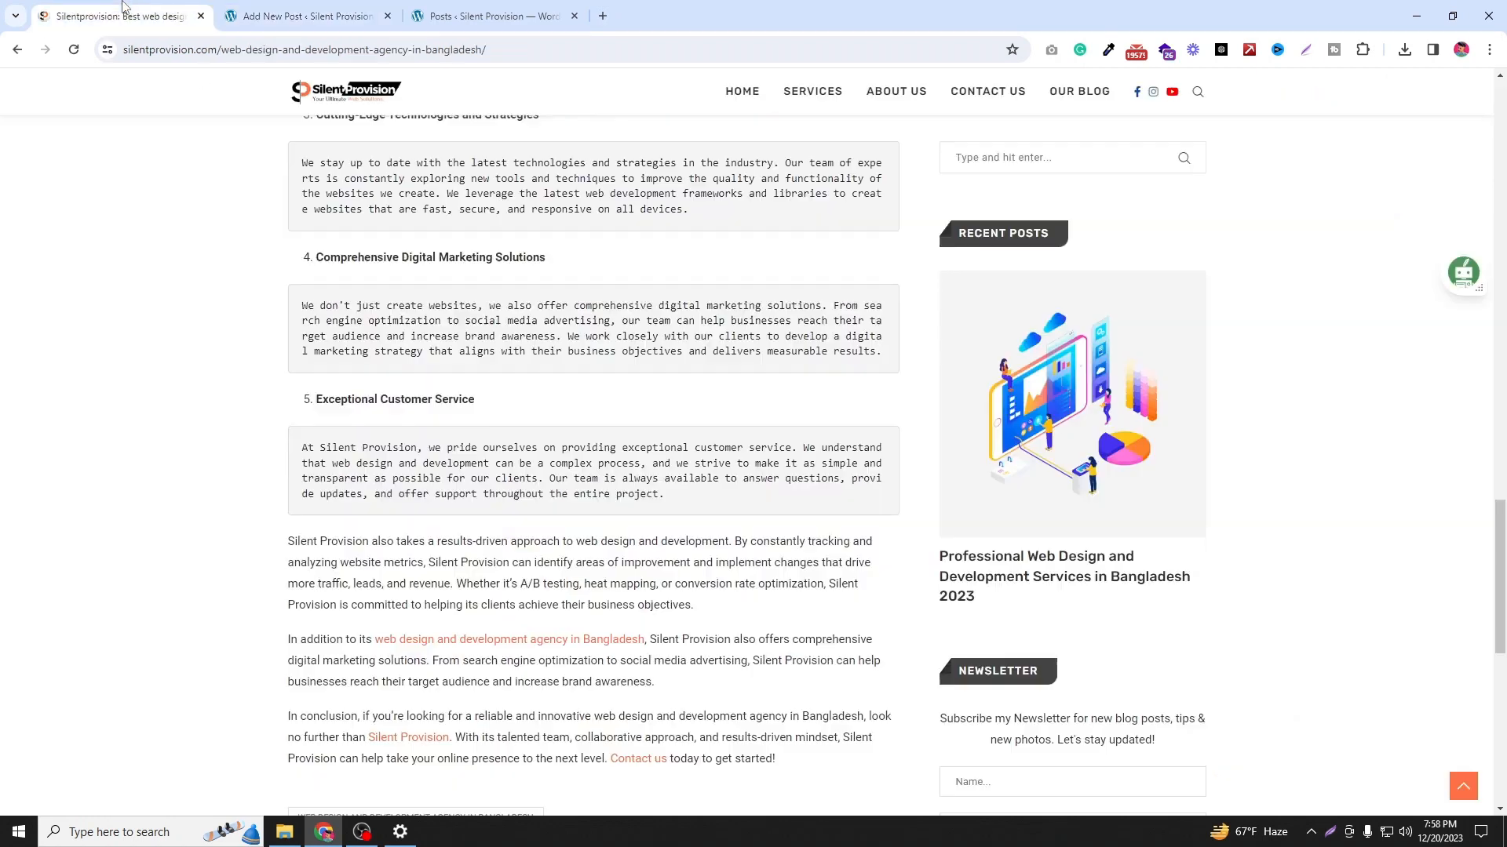
Step: Copy the tag text "WEB DESIGN AND DEVELOPMENT AGENCY IN BANGLADESH" from below the source article and return to the post editor
{"action": "scroll", "coordinate": [677, 501], "scroll_direction": "down", "scroll_amount": 2}
{"action": "left_click", "coordinate": [309, 14]}
{"action": "scroll", "coordinate": [718, 417], "scroll_direction": "down", "scroll_amount": 3}
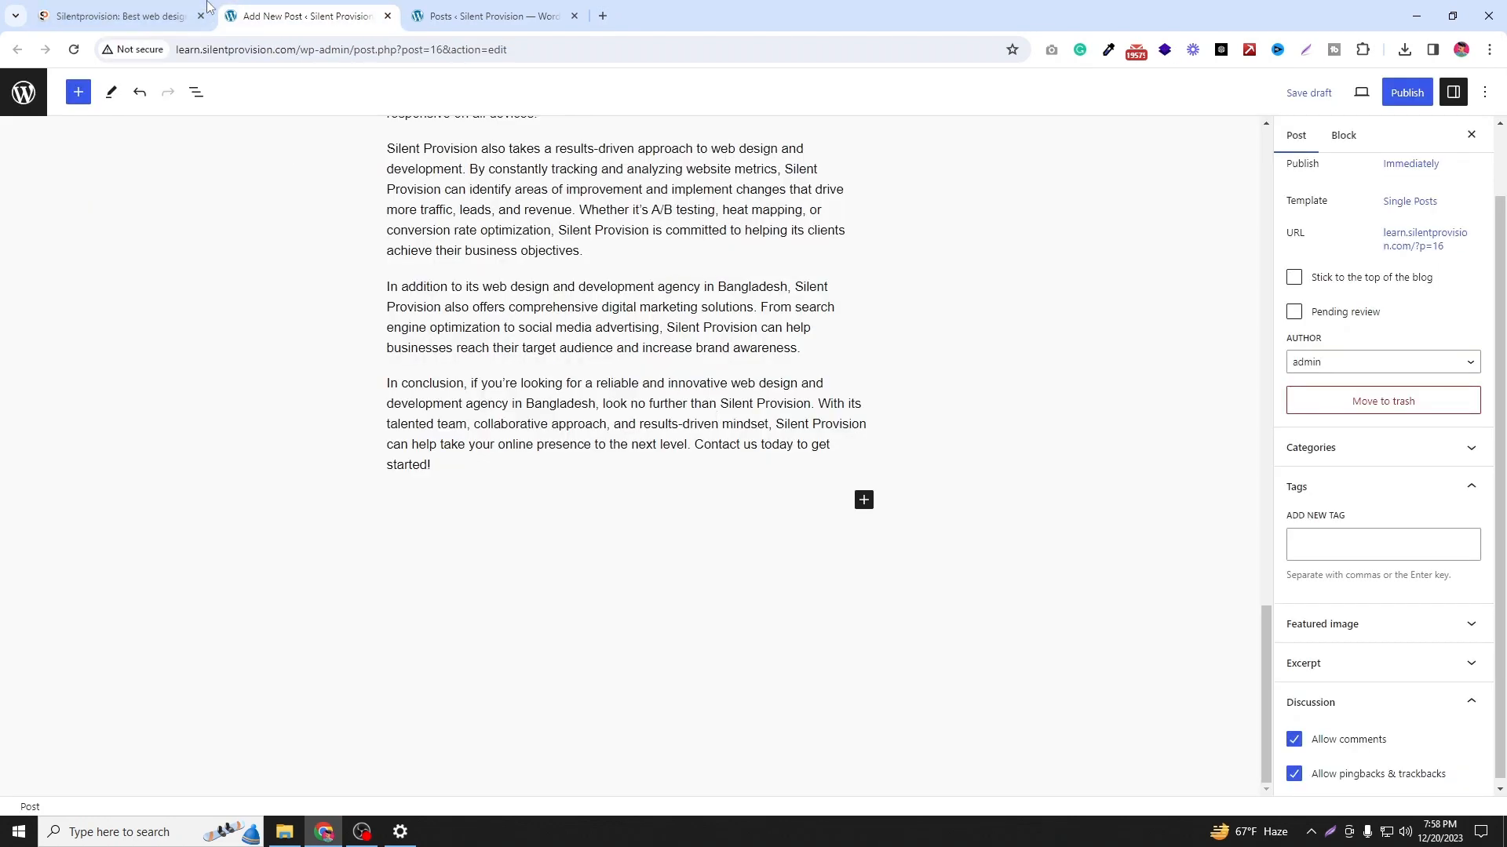
{"action": "left_click", "coordinate": [121, 15]}
{"action": "scroll", "coordinate": [413, 492], "scroll_direction": "down", "scroll_amount": 3}
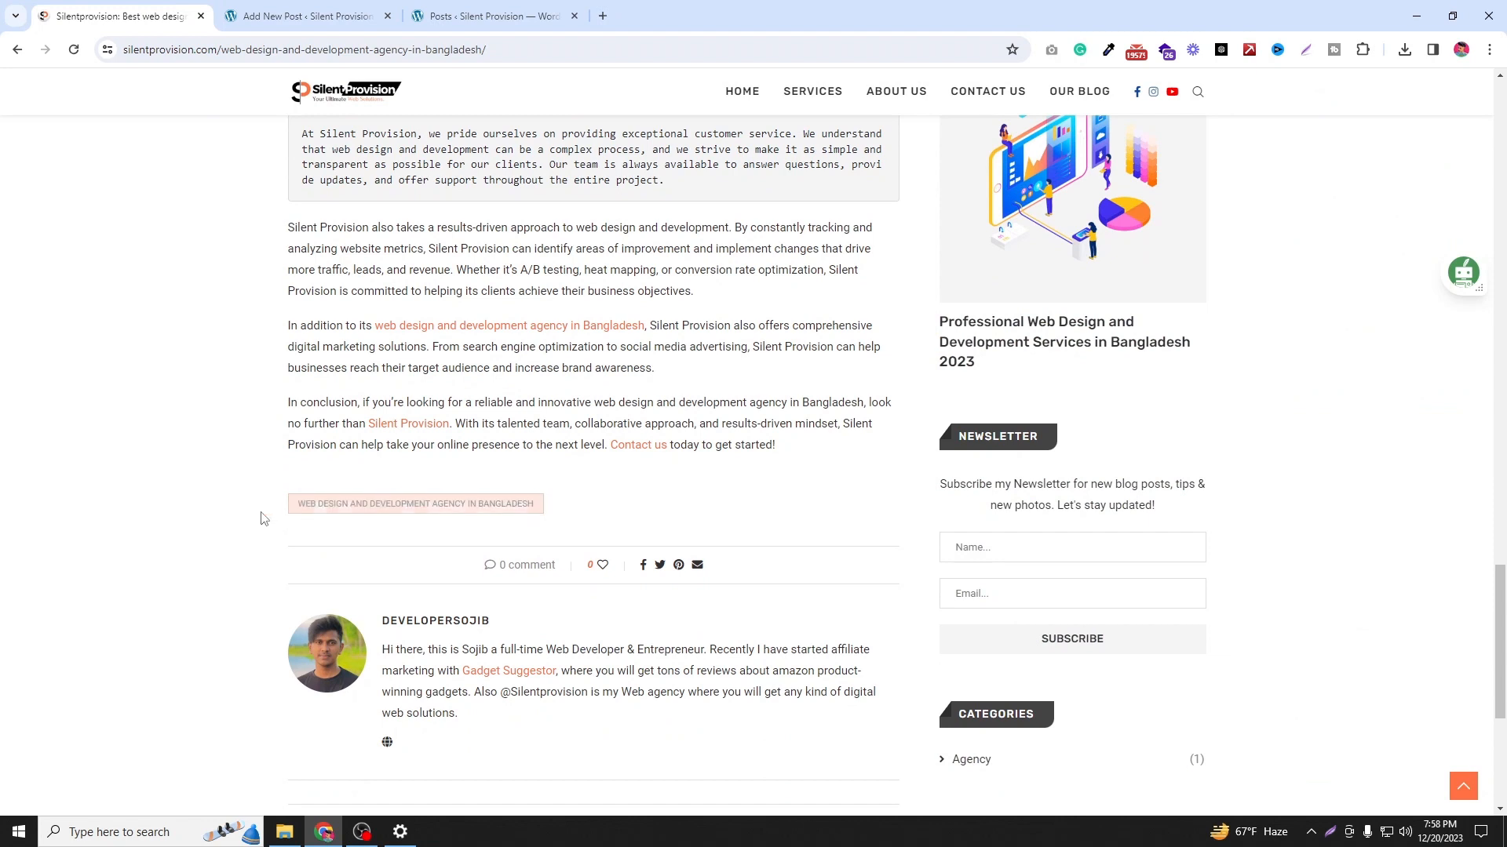
{"action": "left_click_drag", "start_coordinate": [265, 518], "coordinate": [532, 511]}
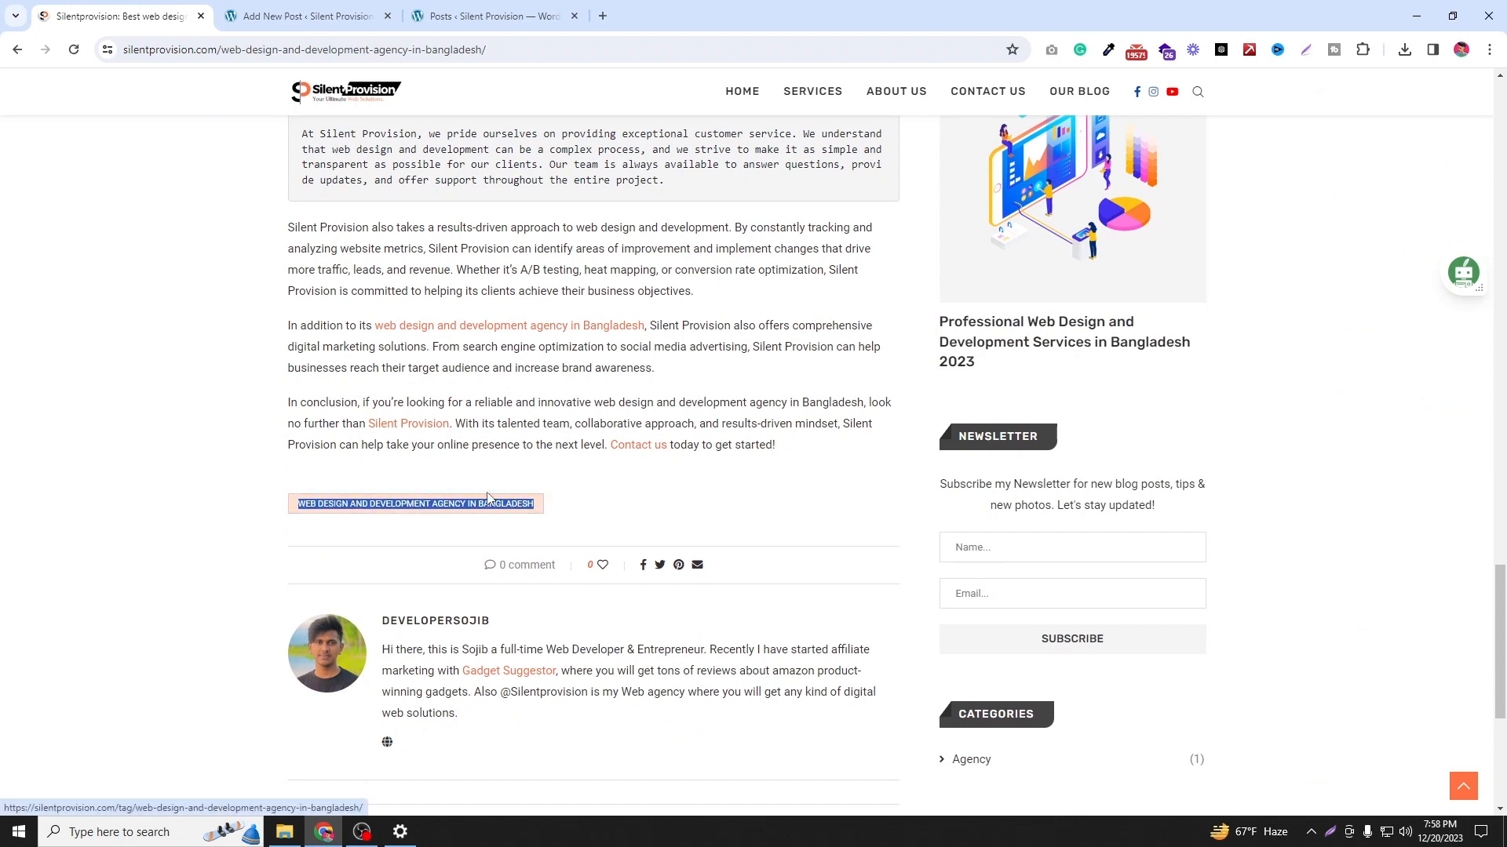
{"action": "right_click", "coordinate": [492, 510]}
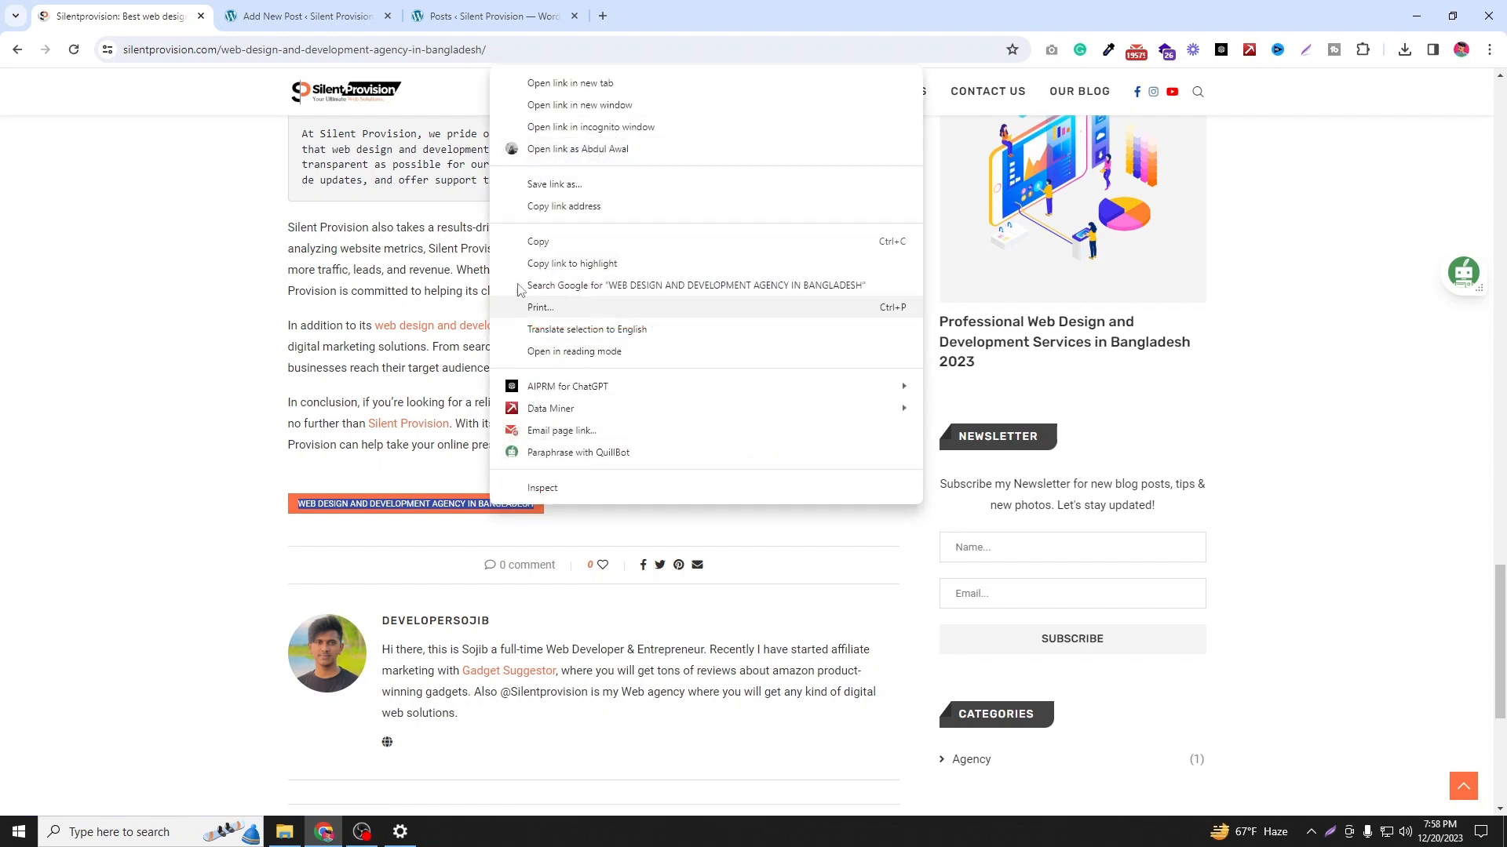
{"action": "left_click", "coordinate": [555, 243]}
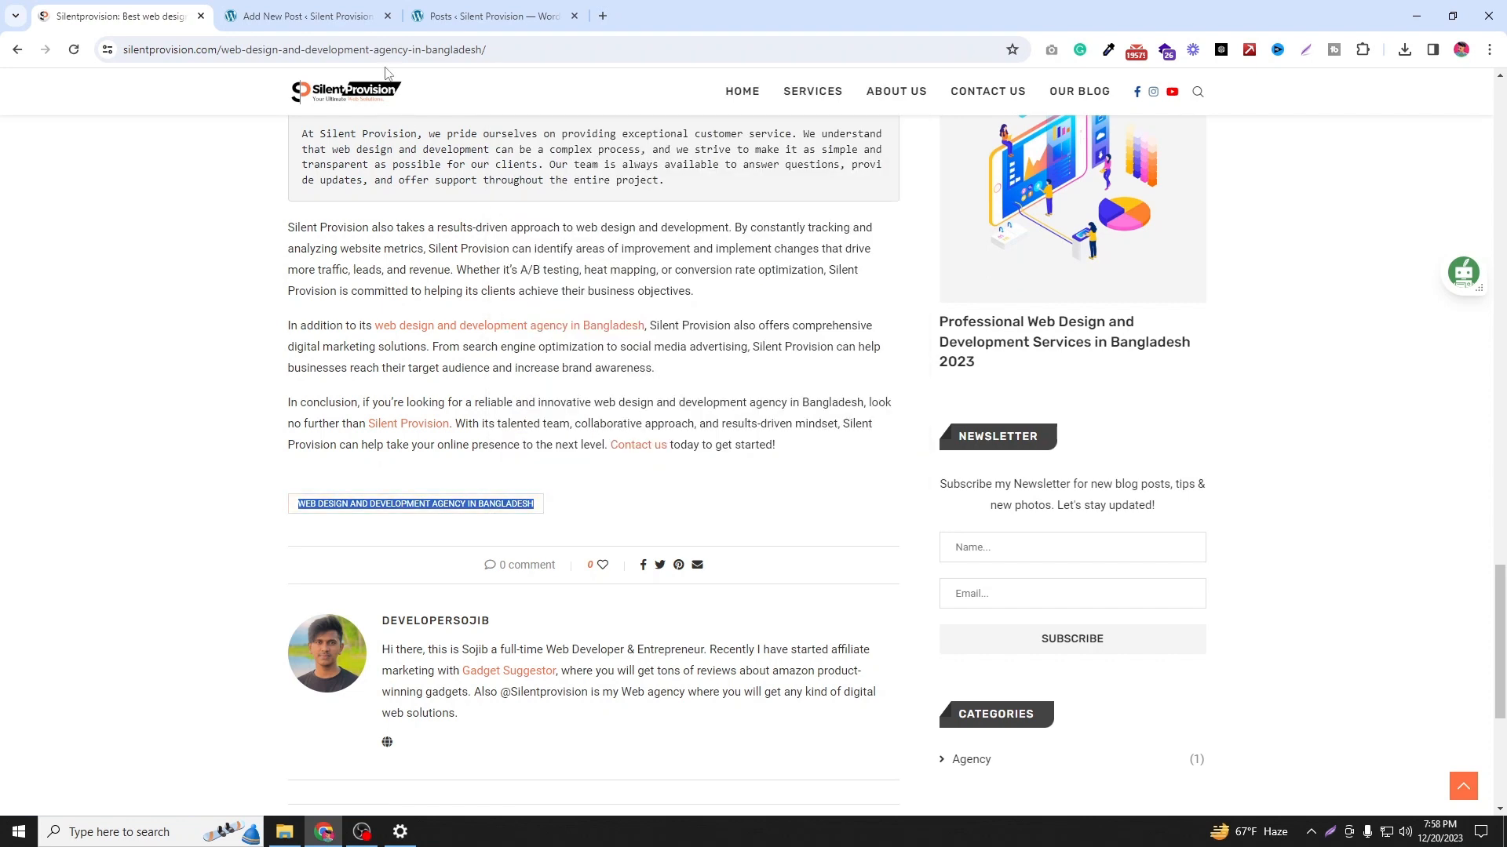
{"action": "left_click", "coordinate": [345, 15]}
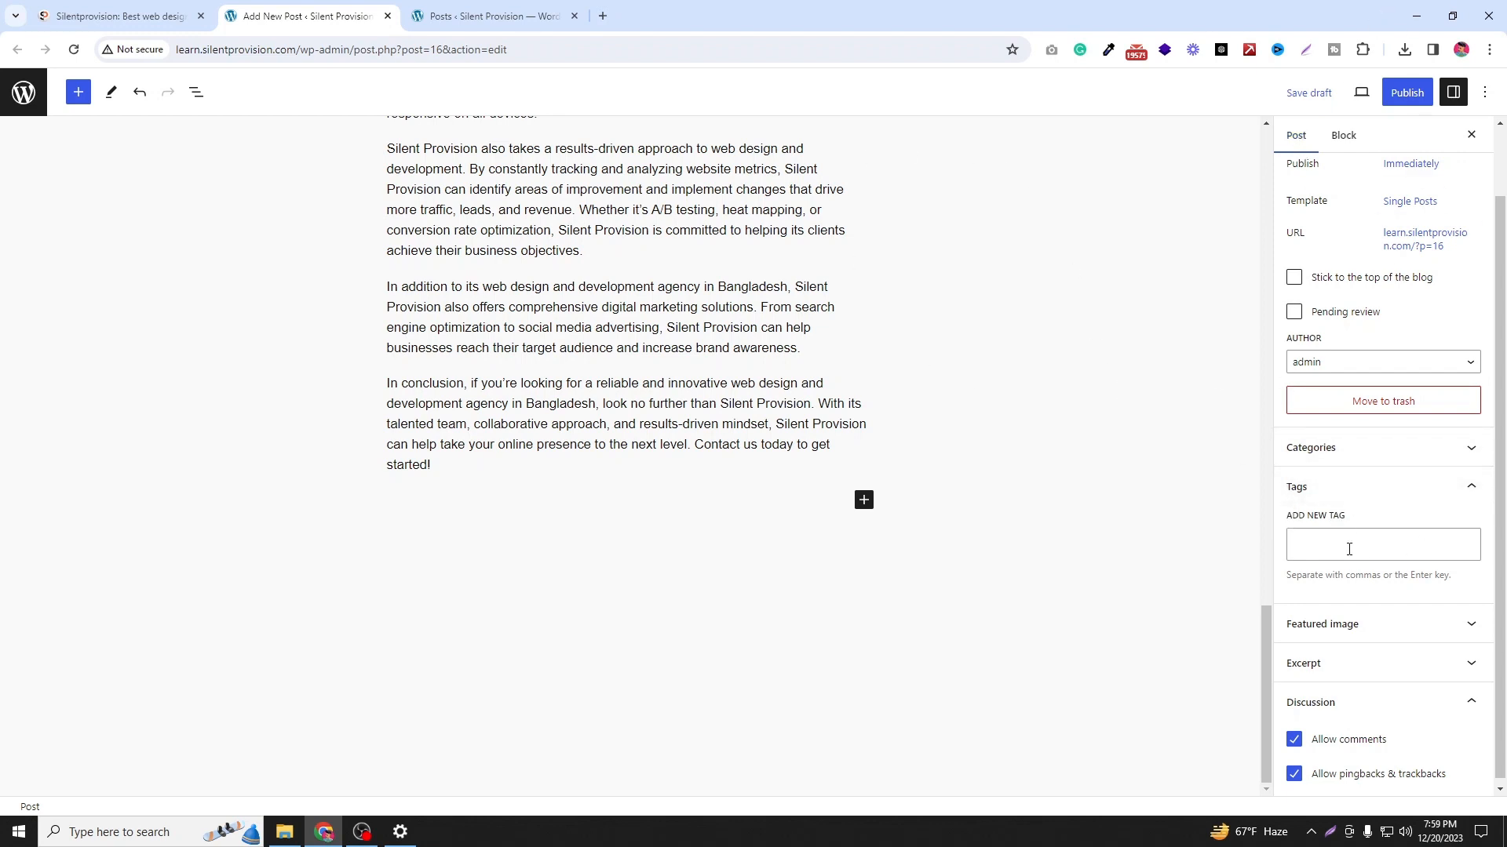
Step: Add the copied text "WEB DESIGN AND DEVELOPMENT AGENCY IN BANGLADESH" as a tag of the post
{"action": "left_click", "coordinate": [1385, 487]}
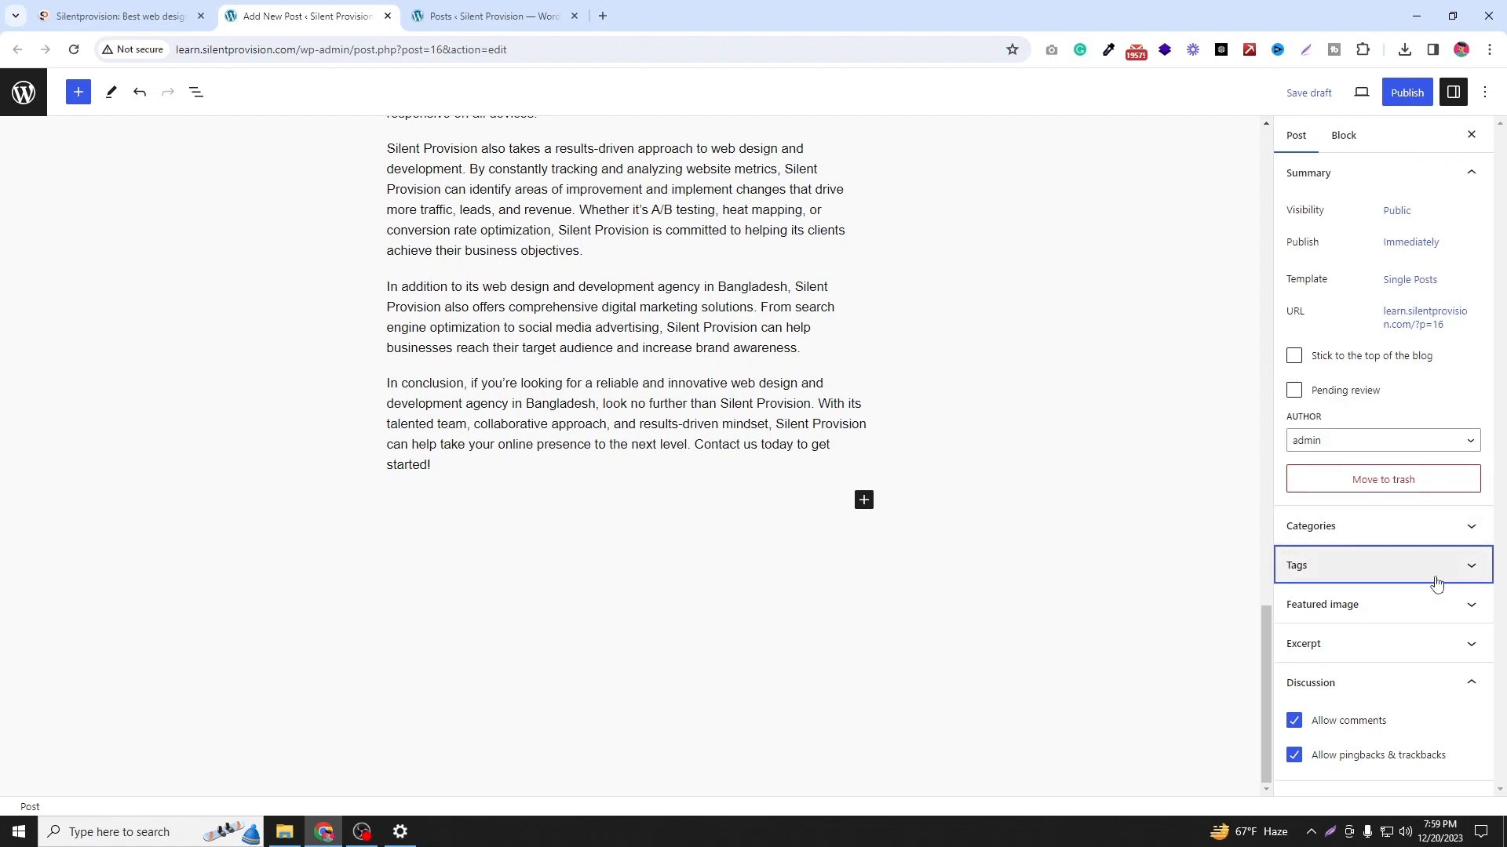
{"action": "left_click", "coordinate": [1473, 568]}
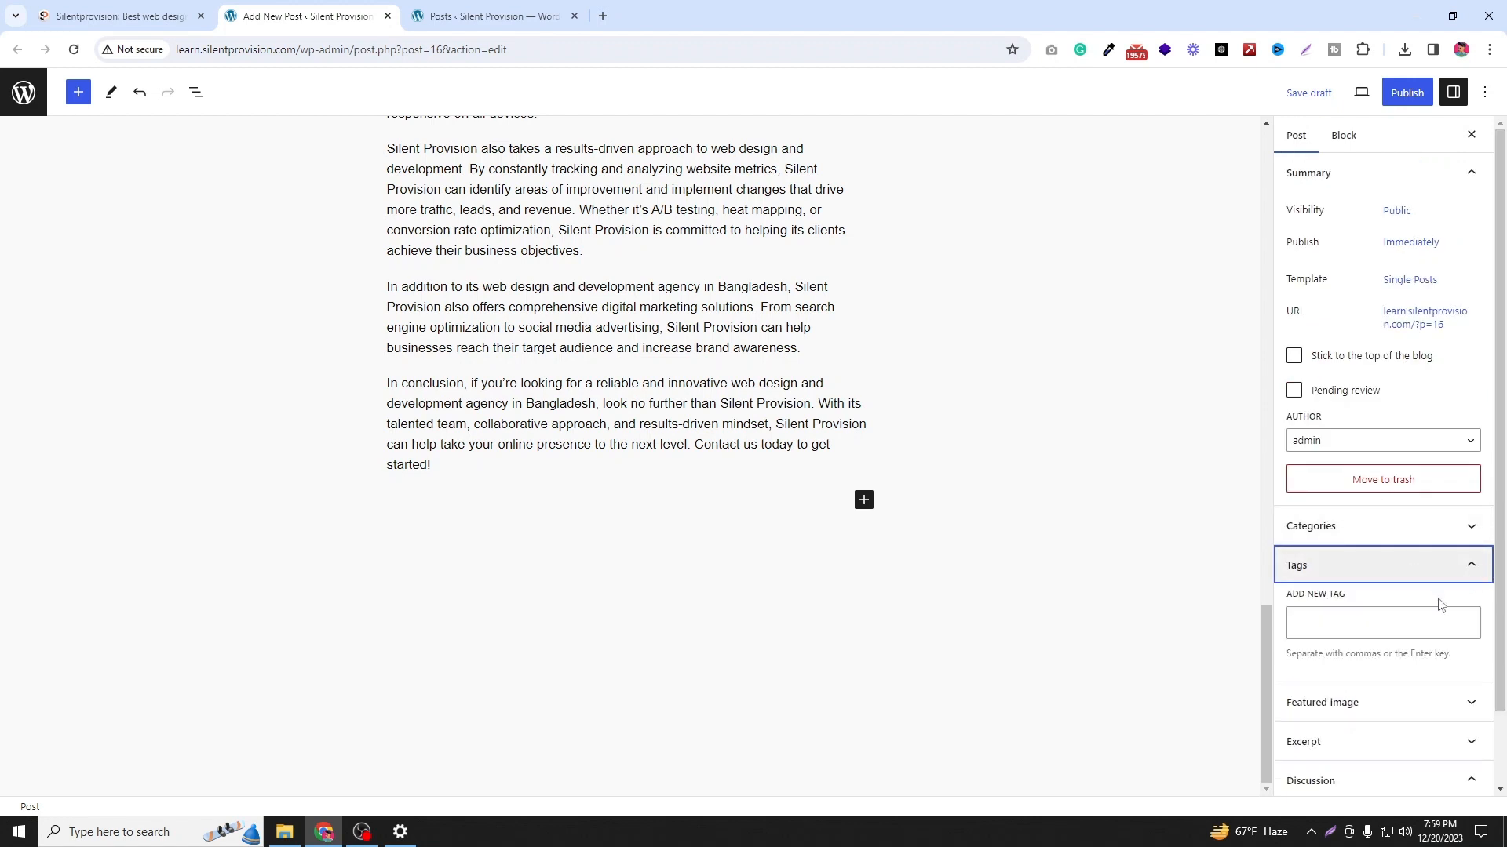
{"action": "left_click", "coordinate": [1324, 619]}
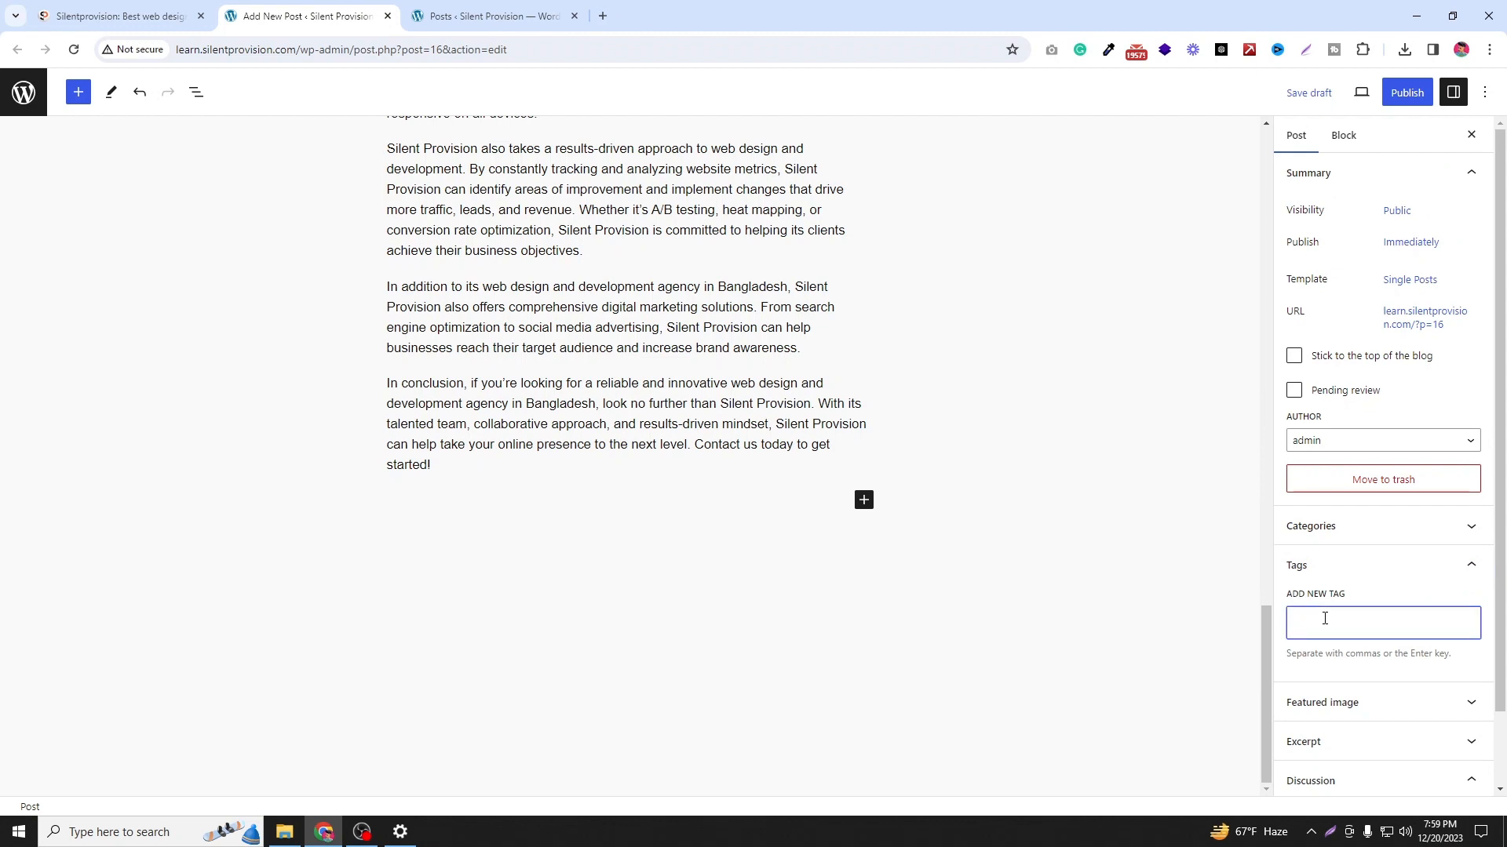
{"action": "right_click", "coordinate": [1325, 619]}
{"action": "left_click", "coordinate": [1134, 345]}
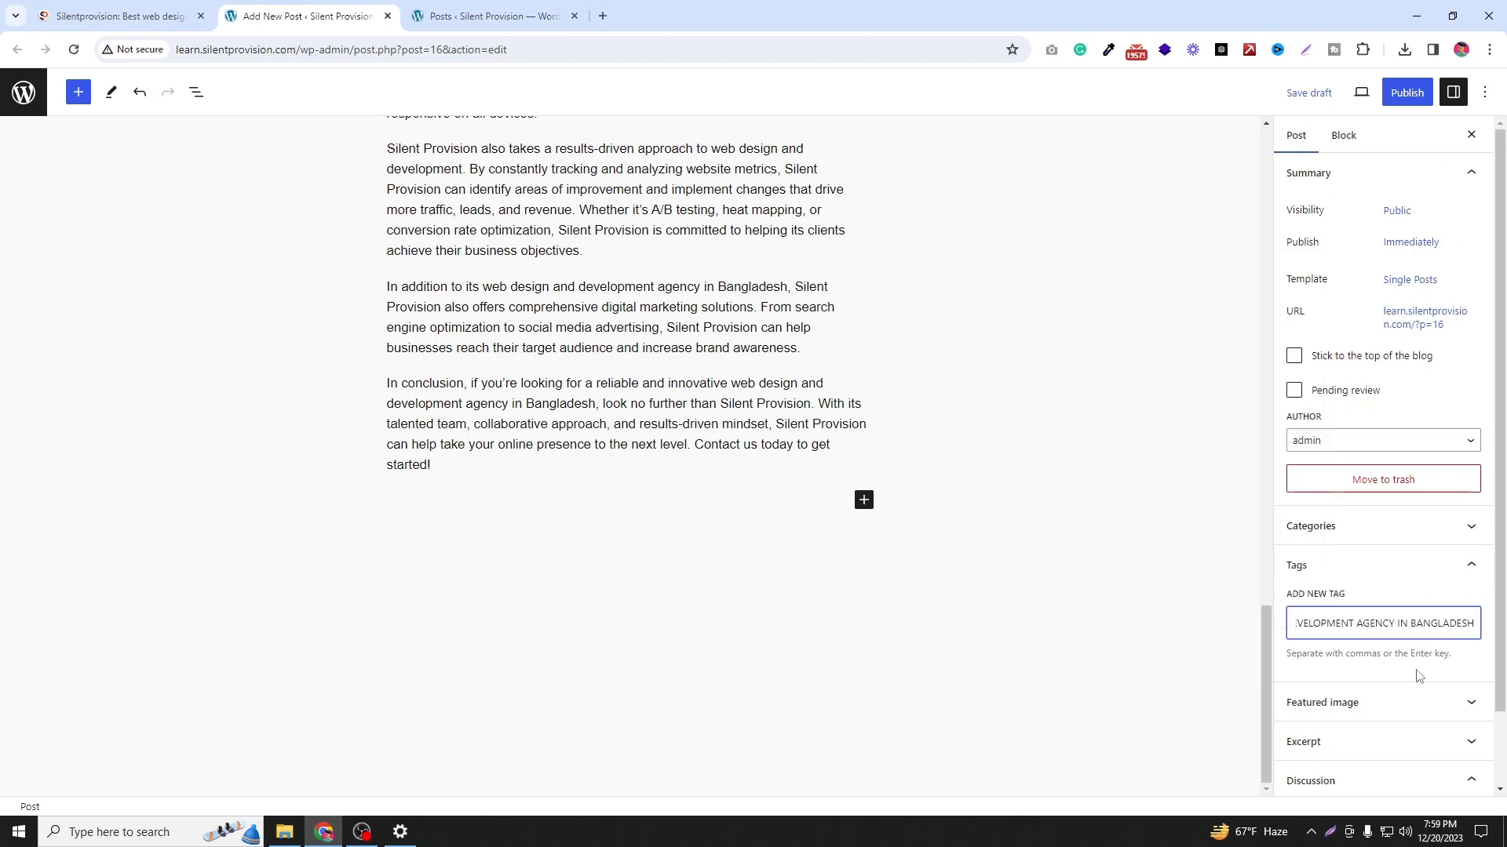
{"action": "key", "text": "Return"}
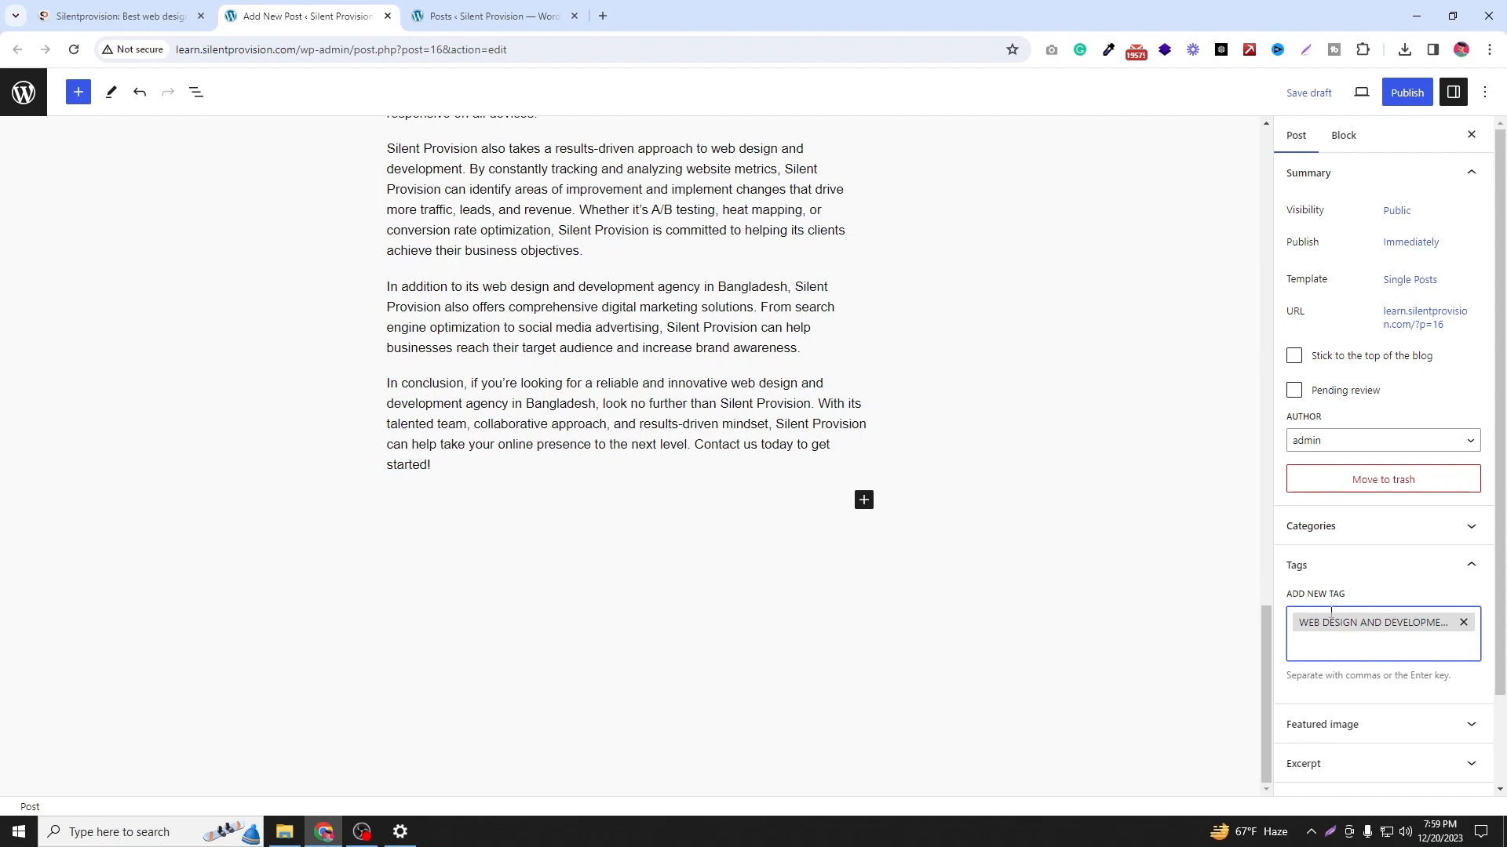
Step: Check the category and author line around the source article's title
{"action": "scroll", "coordinate": [1452, 559], "scroll_direction": "down", "scroll_amount": 1}
{"action": "key", "text": "ctrl+shift+Tab"}
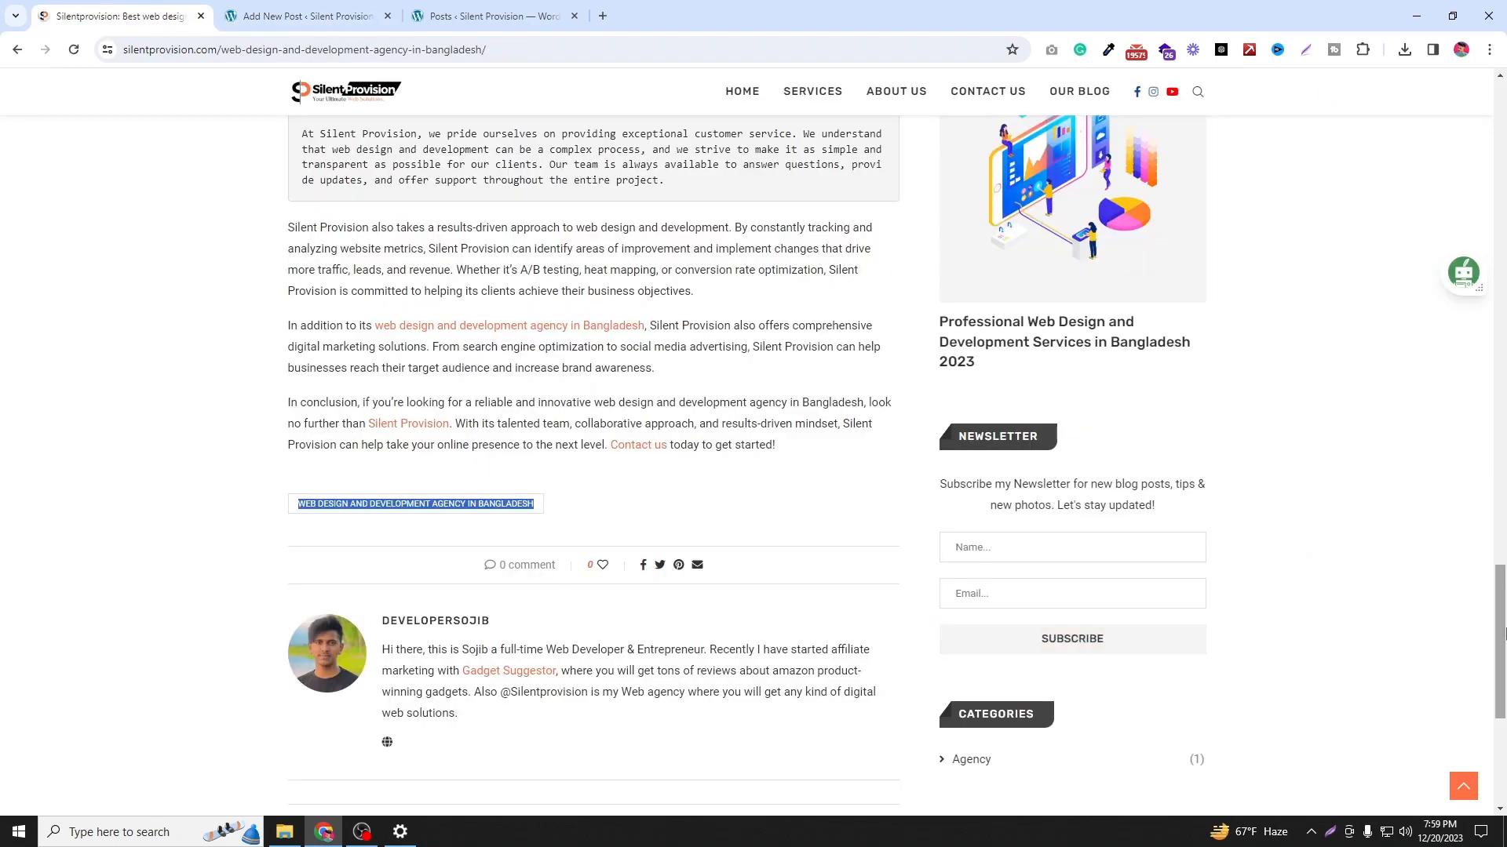
{"action": "left_click_drag", "start_coordinate": [1500, 643], "coordinate": [1499, 149]}
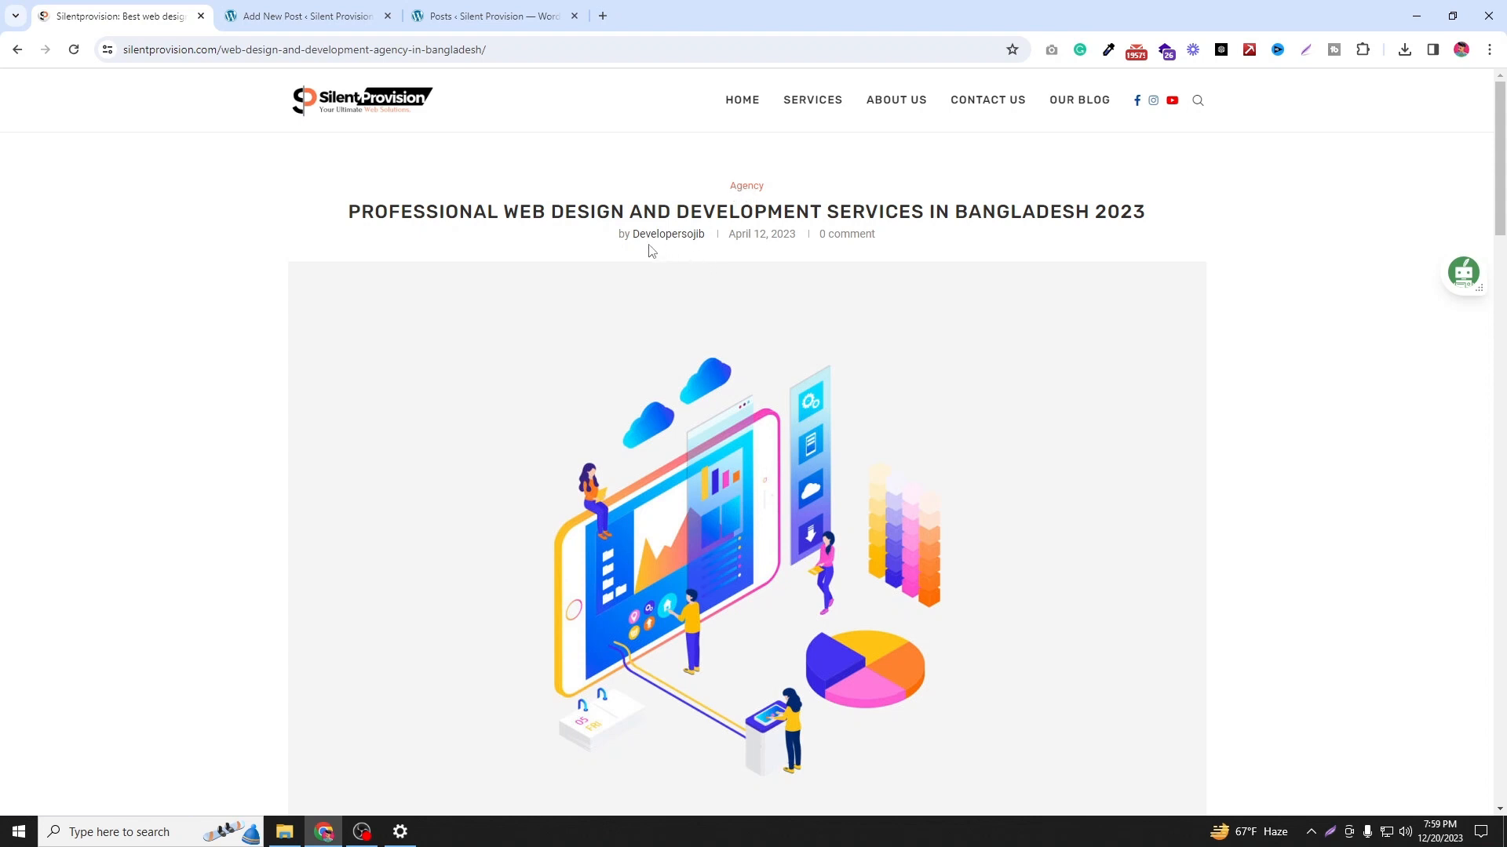
{"action": "double_click", "coordinate": [605, 243]}
{"action": "left_click", "coordinate": [328, 7]}
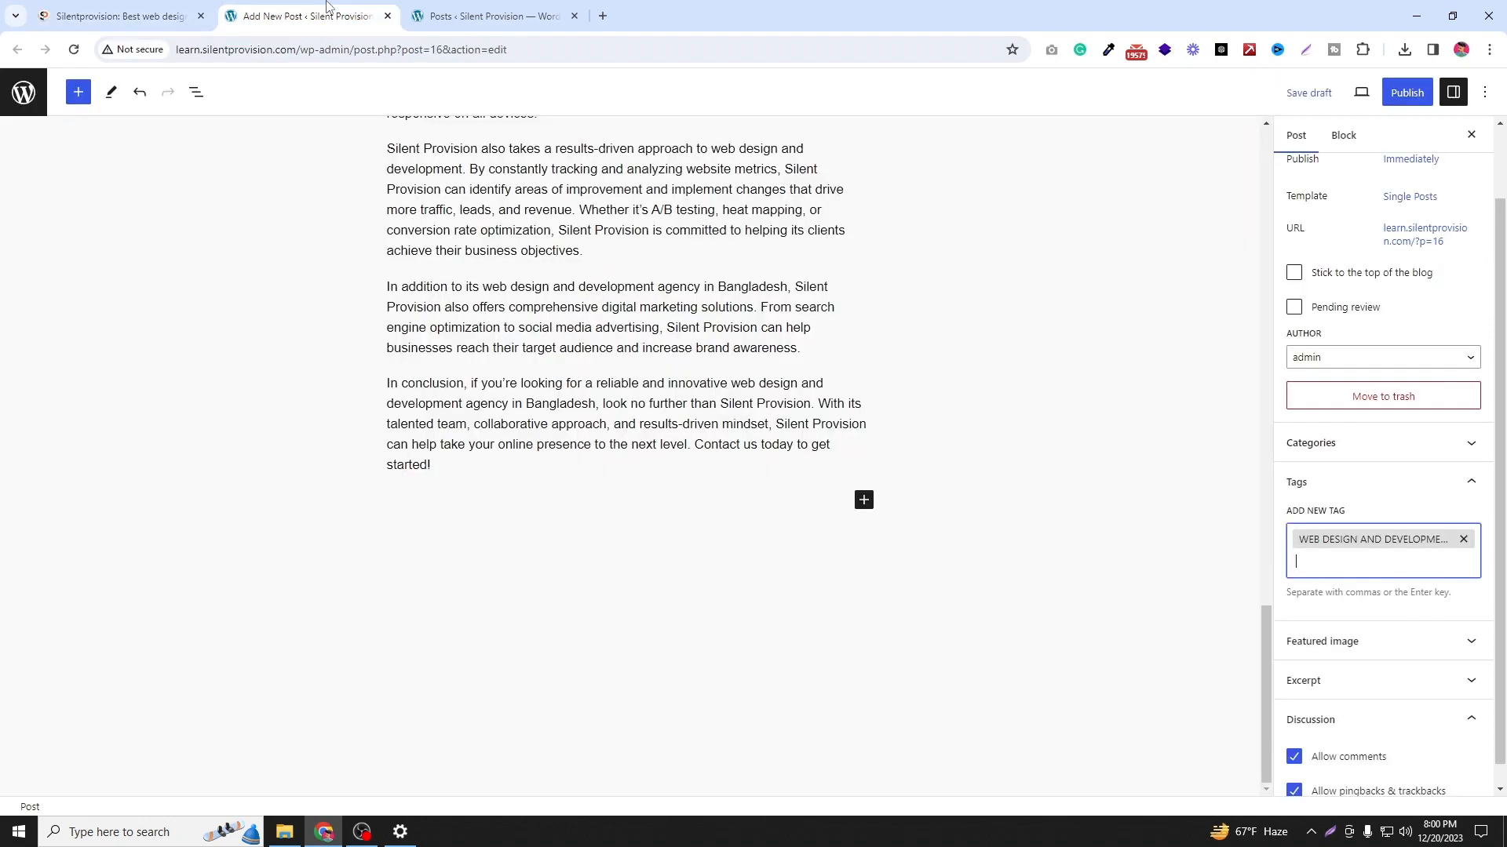
Step: Create a new category named WEB DESIGN for the post, without a parent category
{"action": "left_click", "coordinate": [1453, 444]}
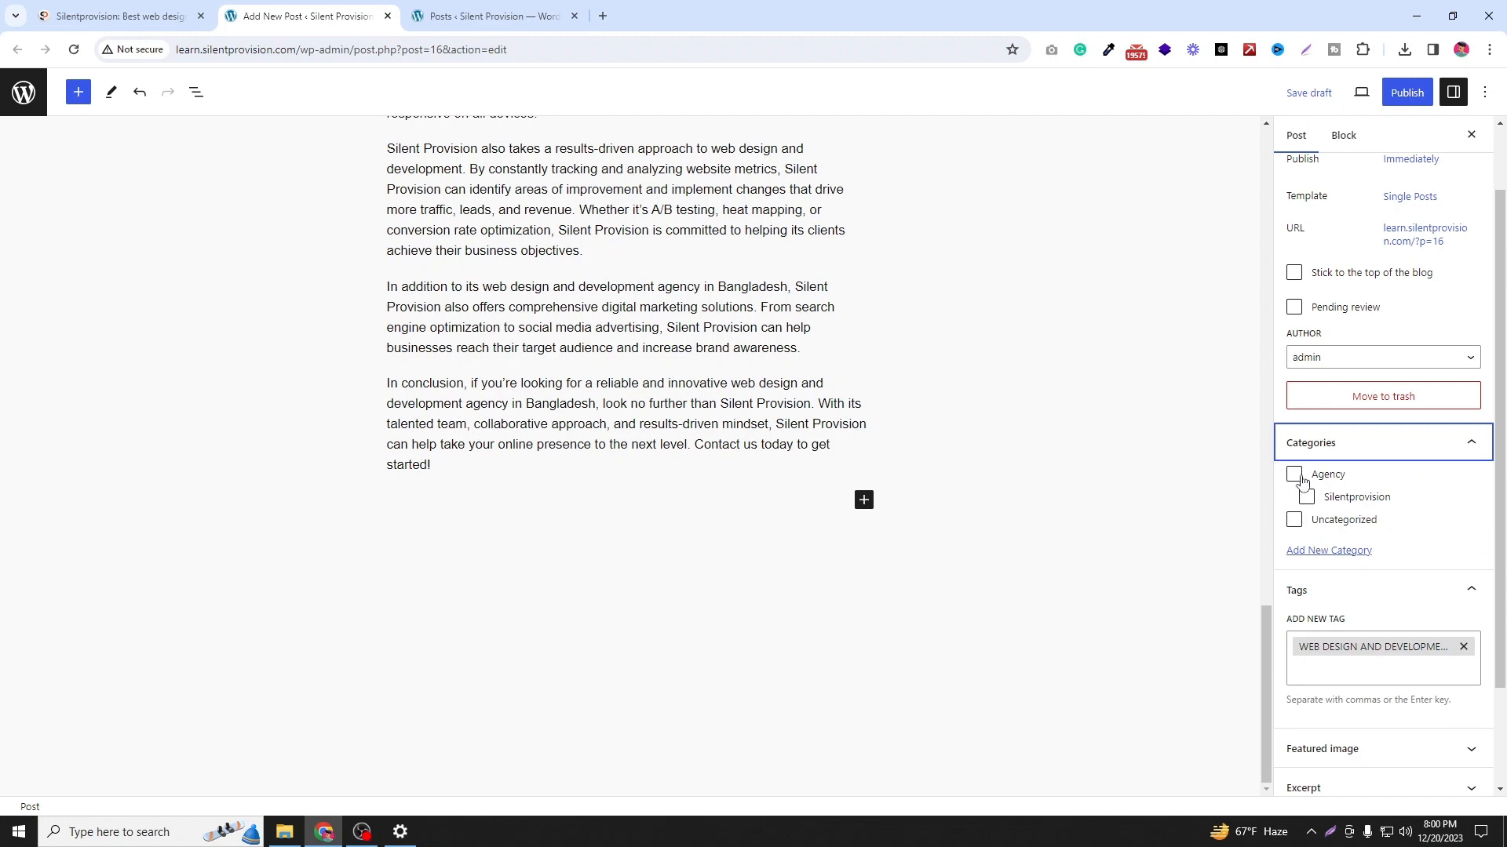
{"action": "left_click", "coordinate": [1295, 476]}
{"action": "left_click", "coordinate": [1294, 475]}
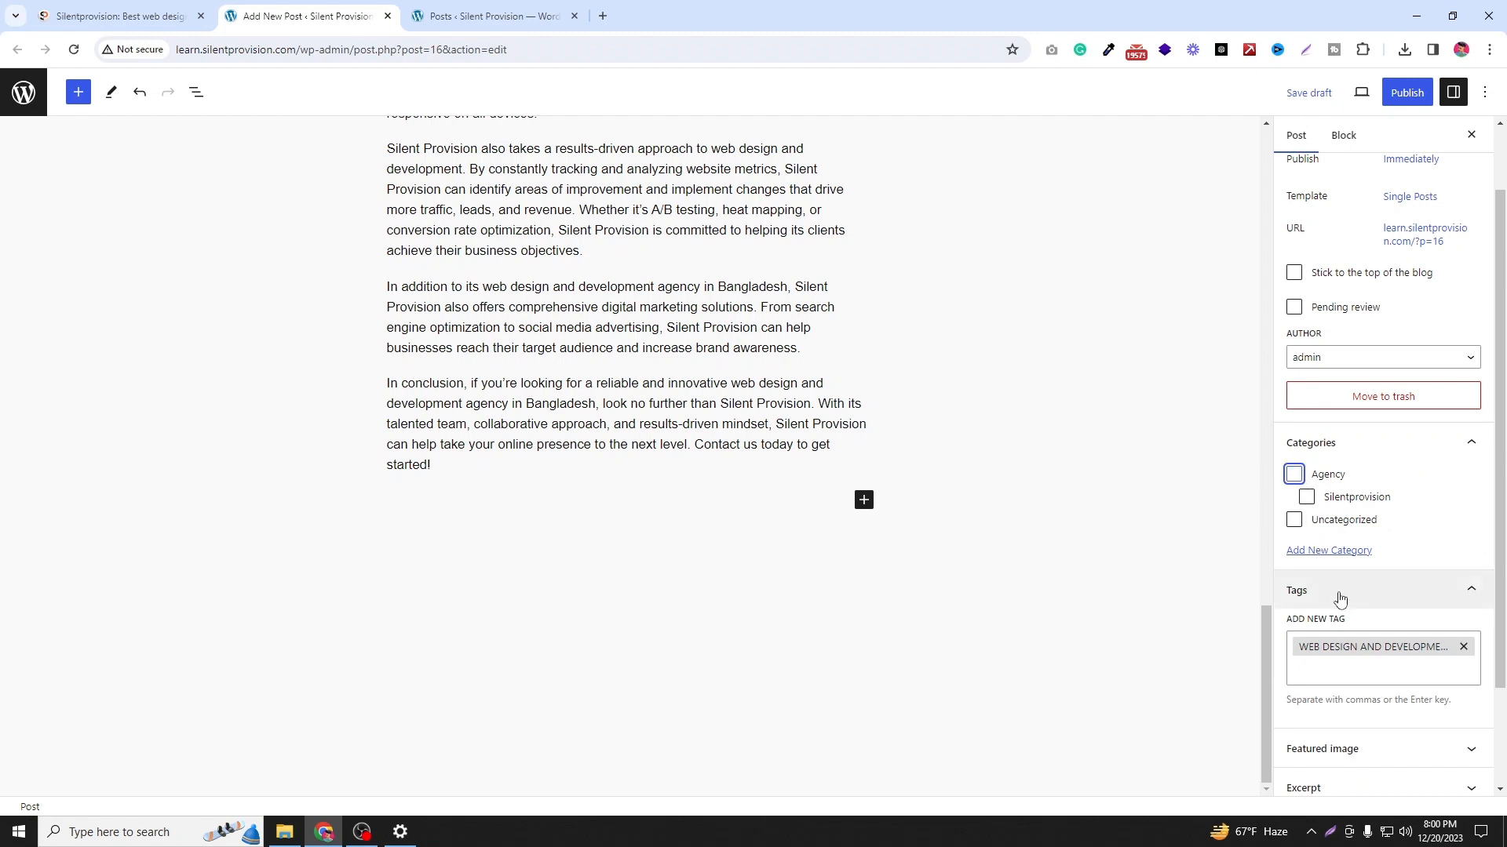
{"action": "left_click", "coordinate": [1344, 552]}
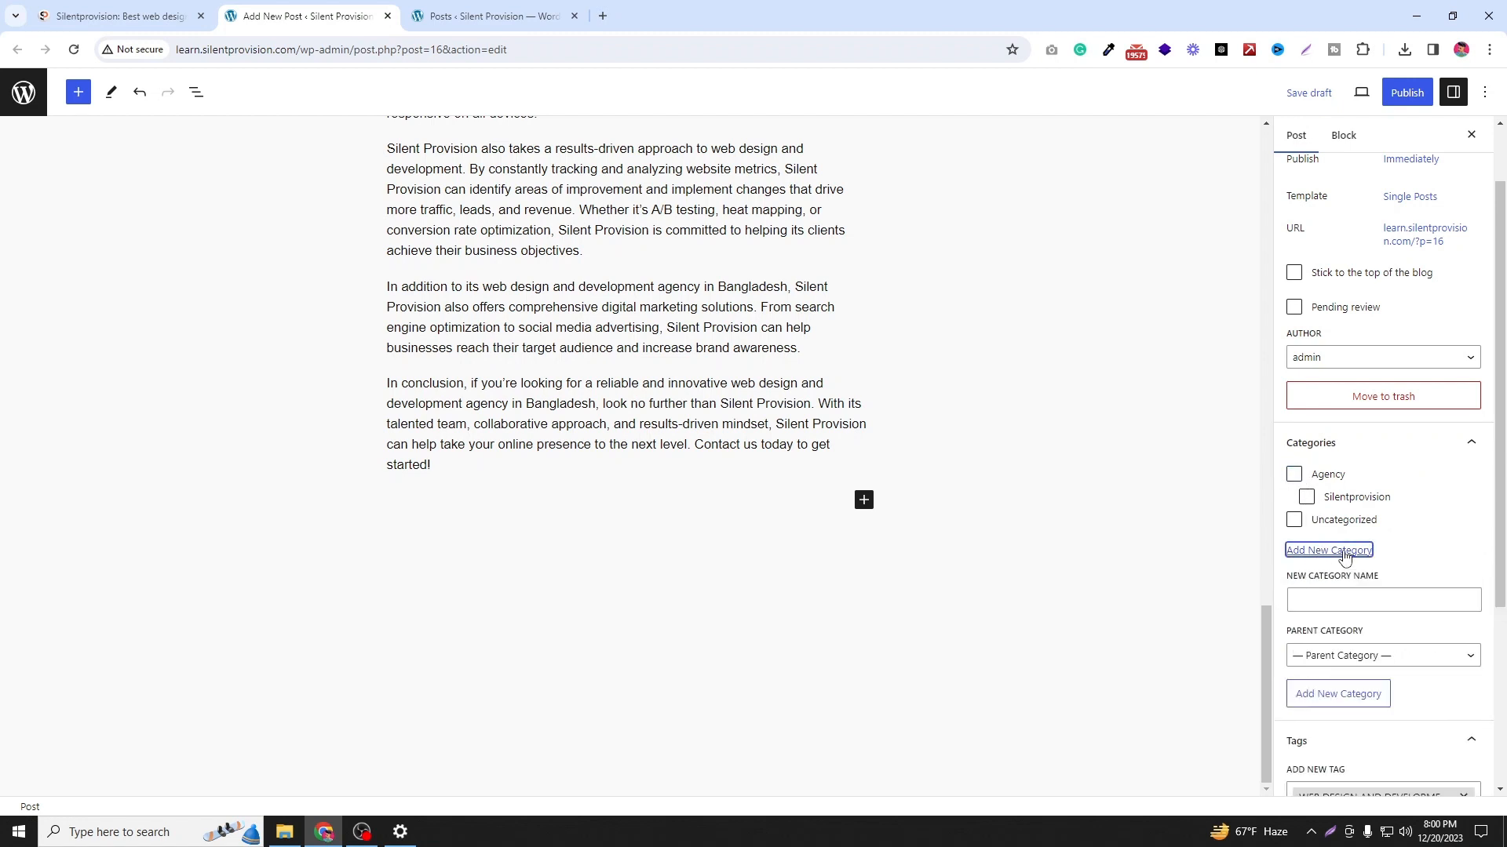
{"action": "left_click", "coordinate": [1345, 600]}
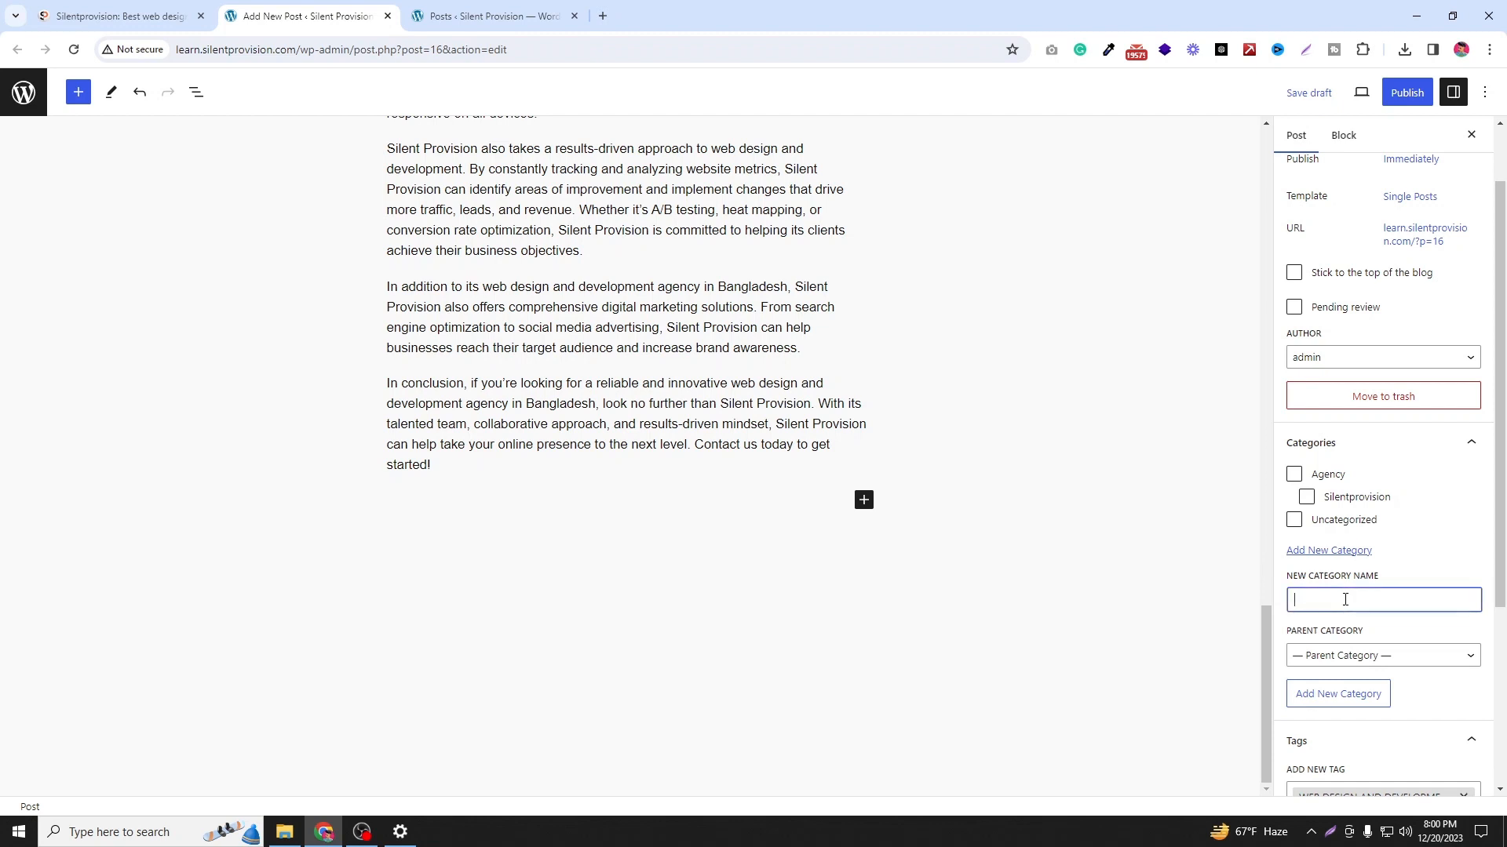
{"action": "type", "text": "WEB DESIGN"}
{"action": "left_click", "coordinate": [1357, 705]}
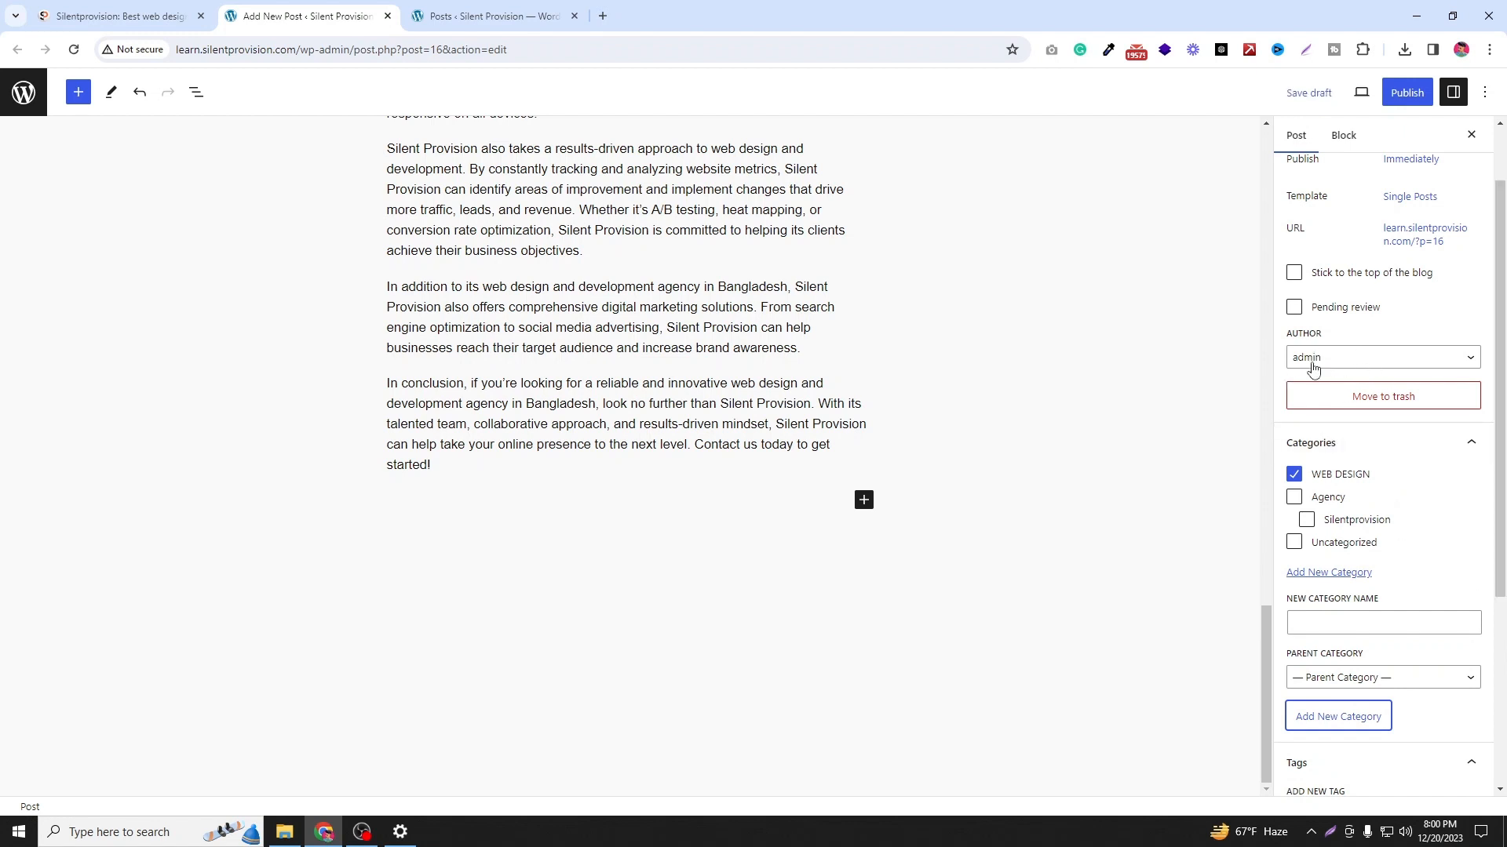
{"action": "key", "text": "Print"}
{"action": "left_click_drag", "start_coordinate": [1236, 297], "coordinate": [1502, 515]}
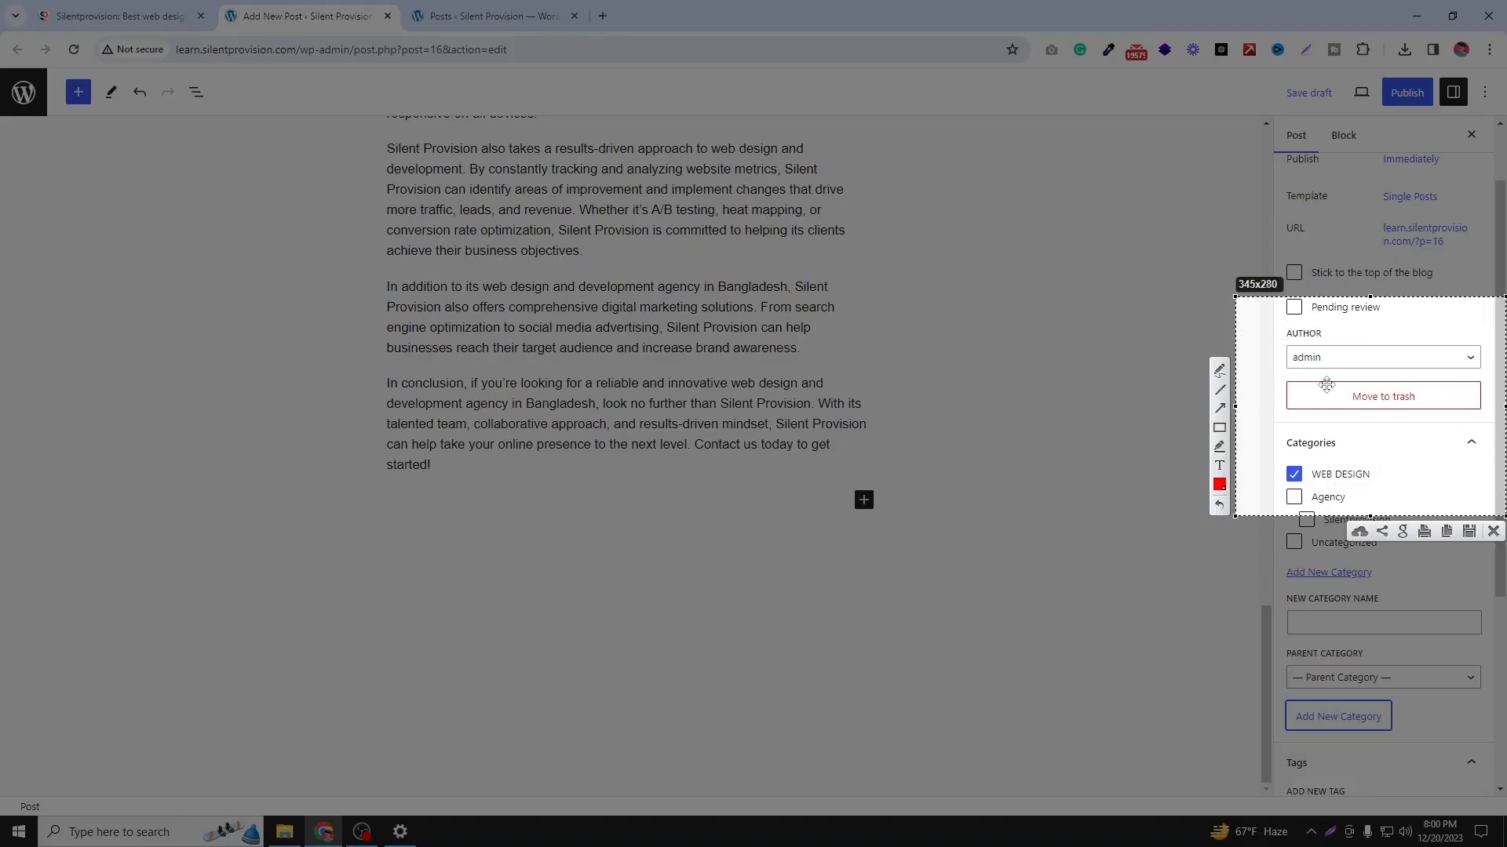
{"action": "mouse_move", "coordinate": [1266, 345]}
{"action": "left_mouse_down"}
{"action": "mouse_move", "coordinate": [1413, 381]}
{"action": "mouse_move", "coordinate": [1494, 371]}
{"action": "left_mouse_up"}
{"action": "key", "text": "Escape"}
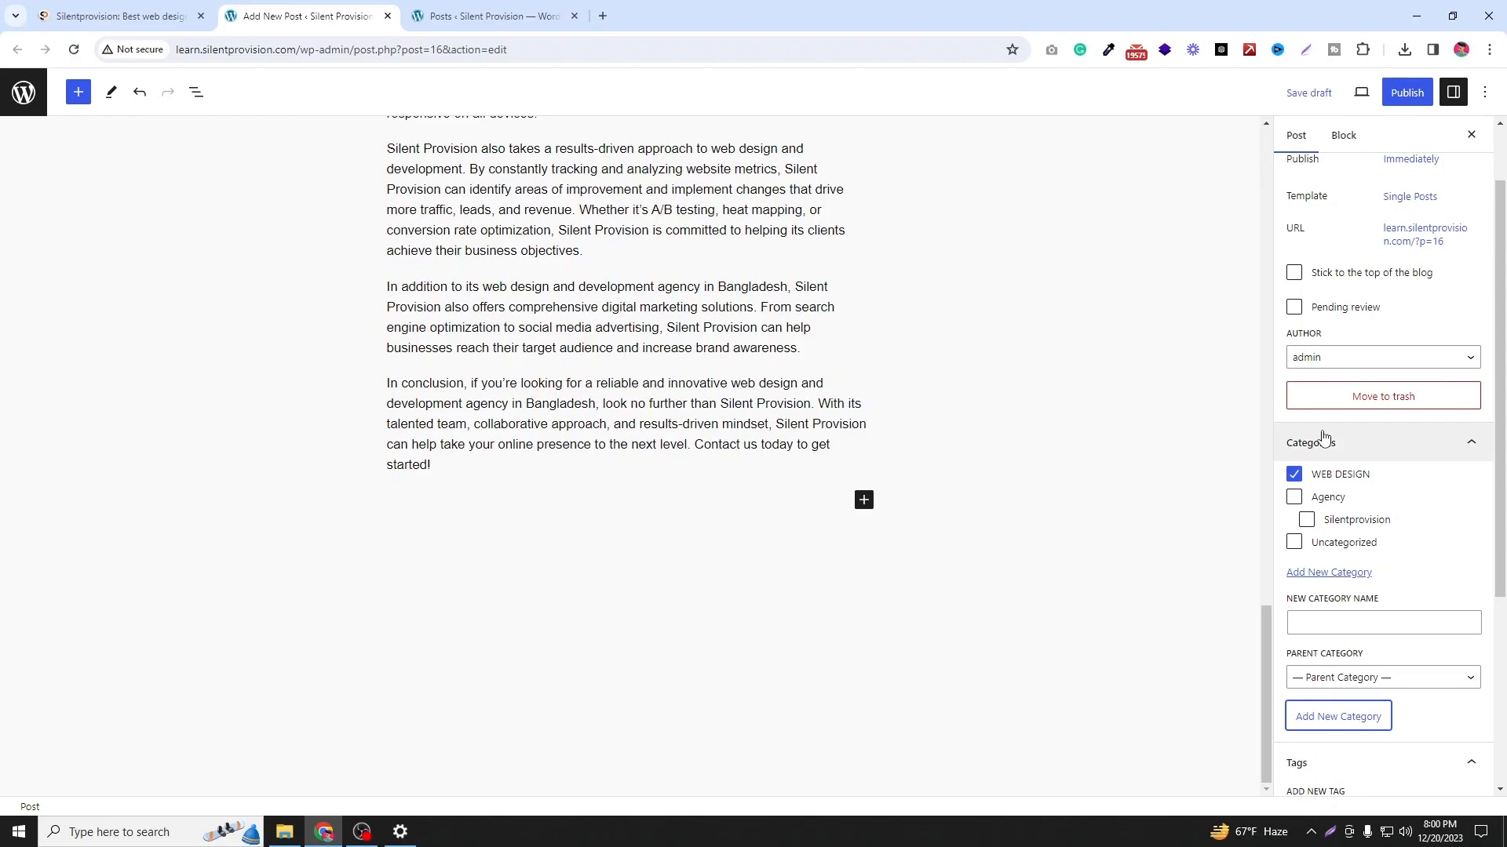
Step: Examine the site's user list and compare it with the author biography box below the source article
{"action": "left_click", "coordinate": [502, 15]}
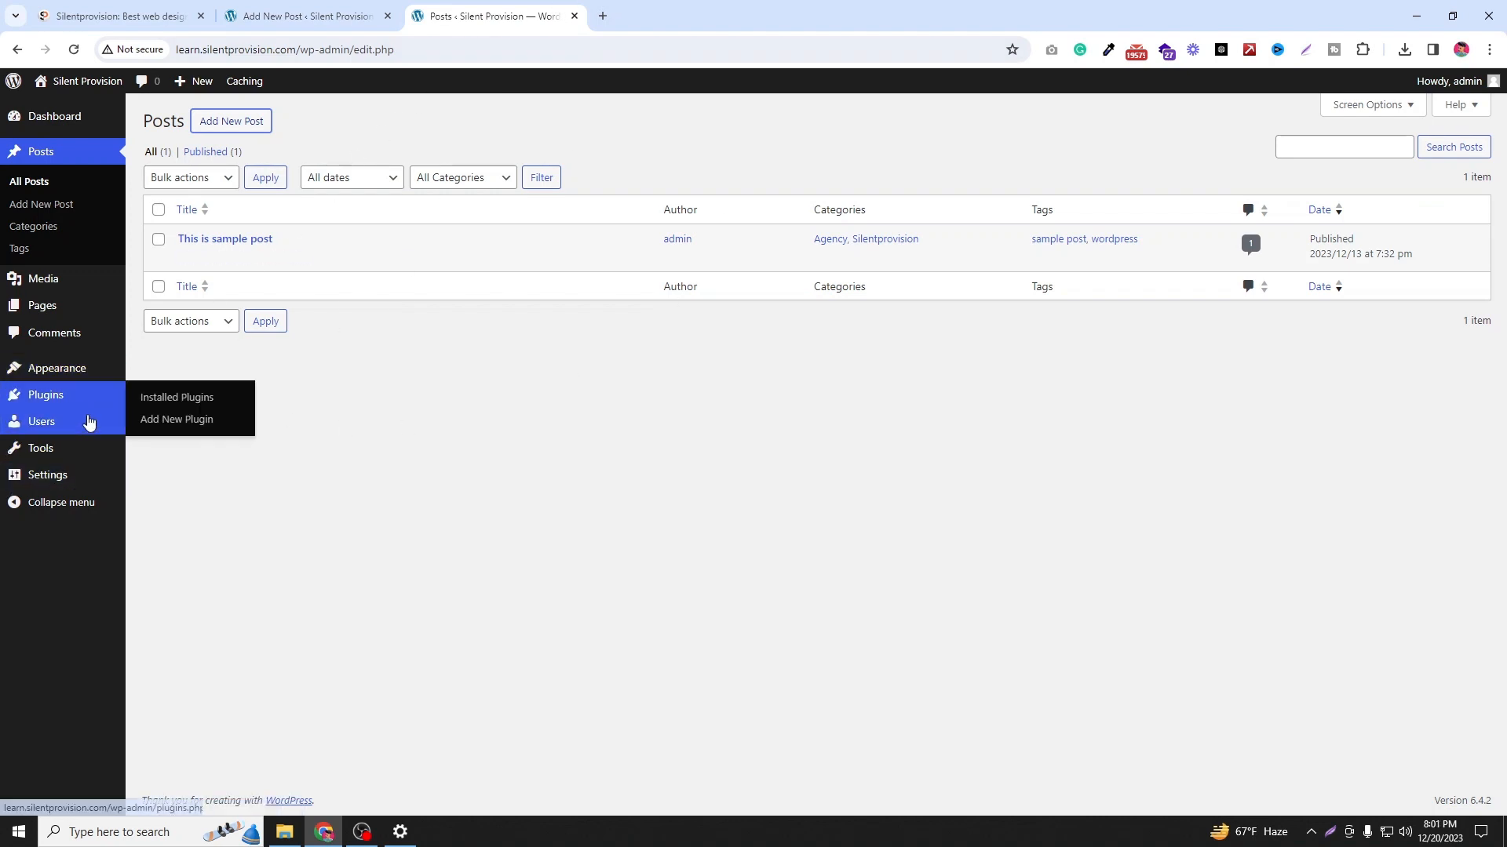
{"action": "mouse_move", "coordinate": [88, 422]}
{"action": "left_click", "coordinate": [159, 425]}
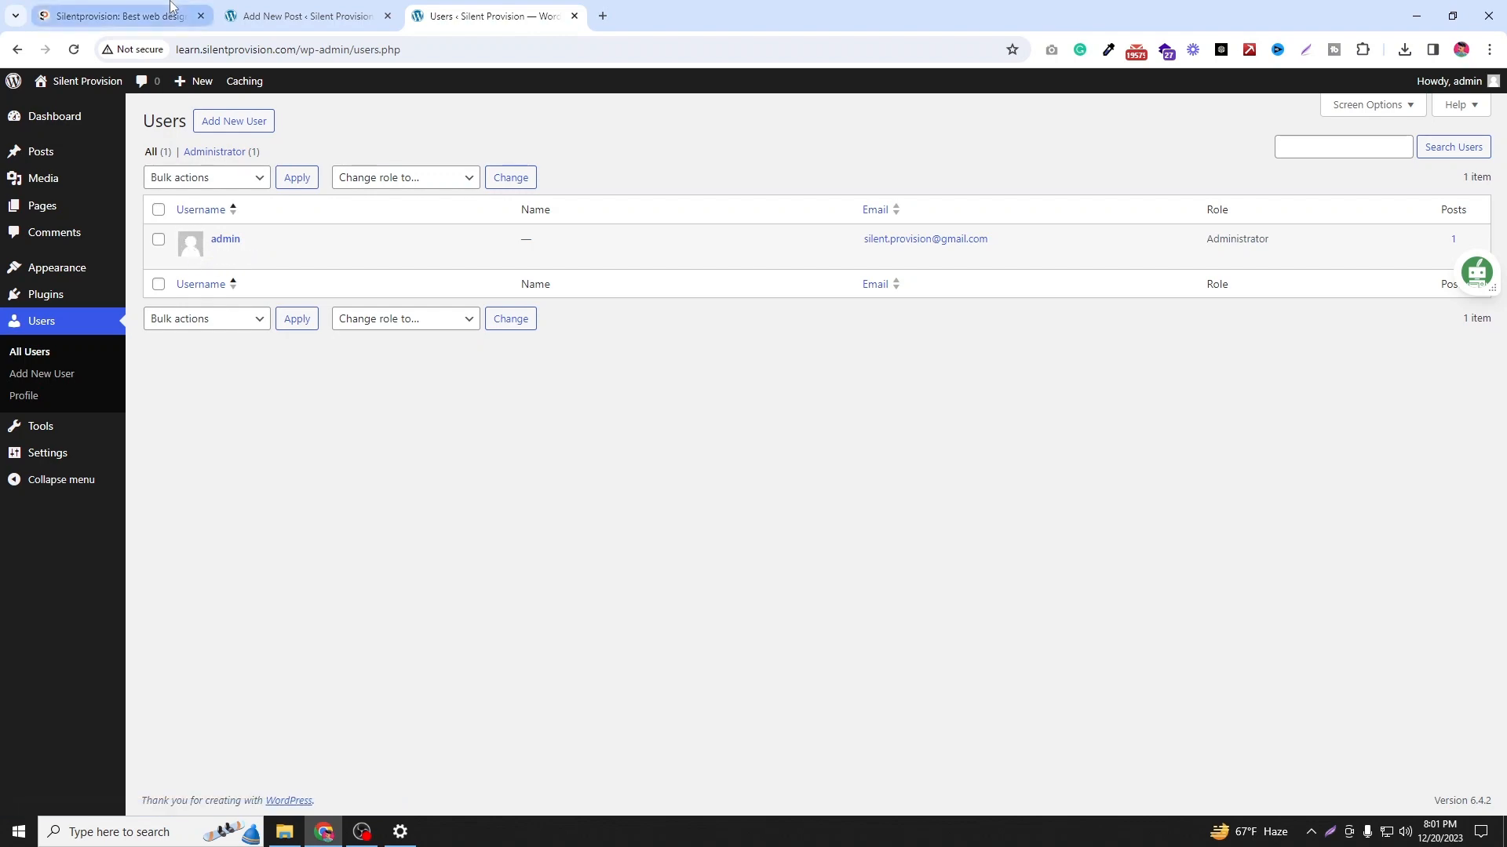
{"action": "left_click", "coordinate": [118, 16]}
{"action": "left_click", "coordinate": [1505, 396]}
{"action": "left_click_drag", "start_coordinate": [1506, 390], "coordinate": [1505, 731]}
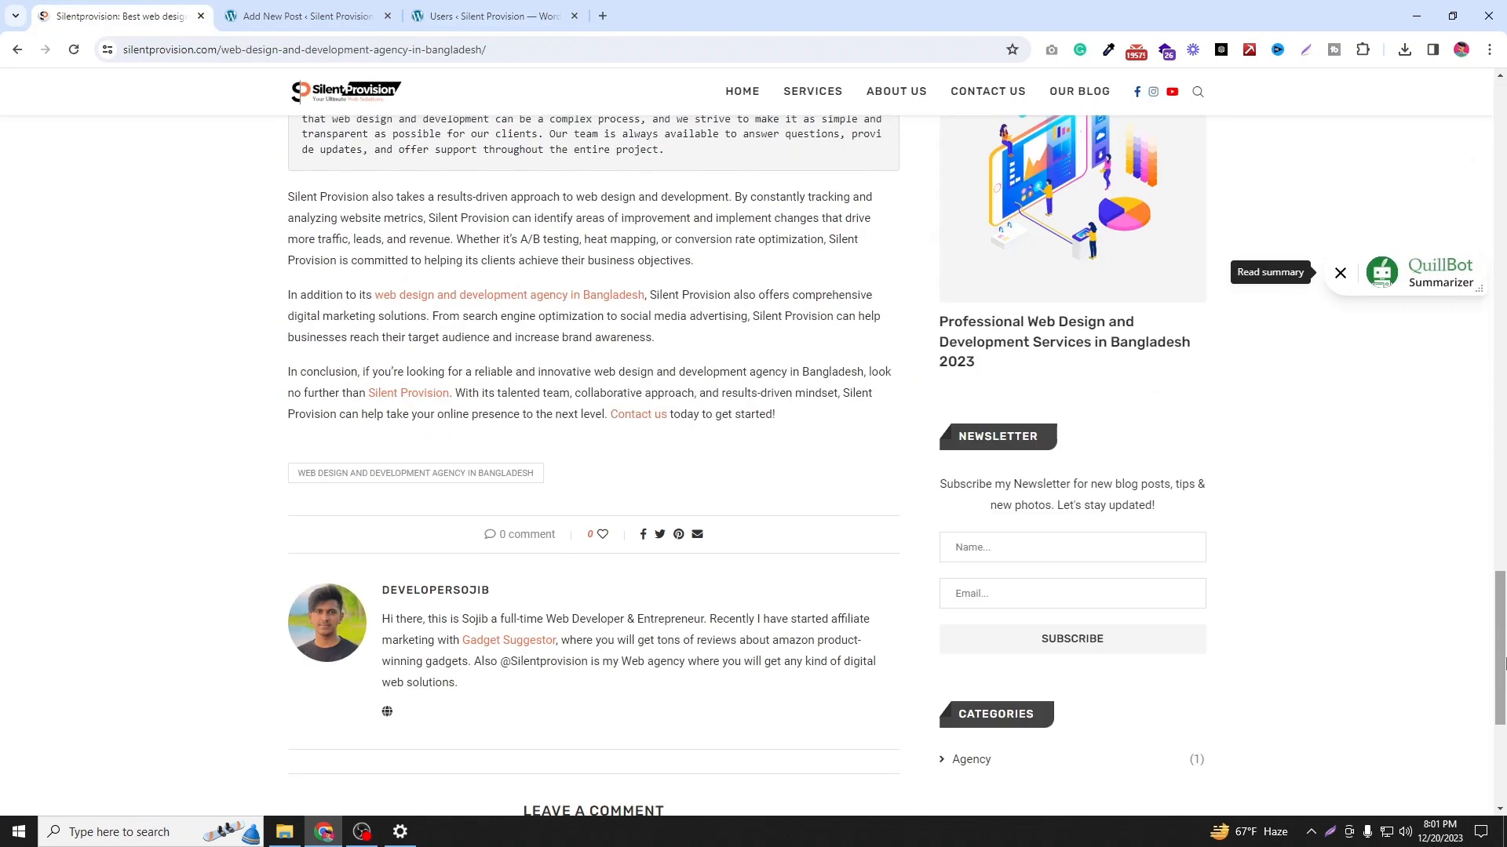
{"action": "left_click", "coordinate": [438, 12]}
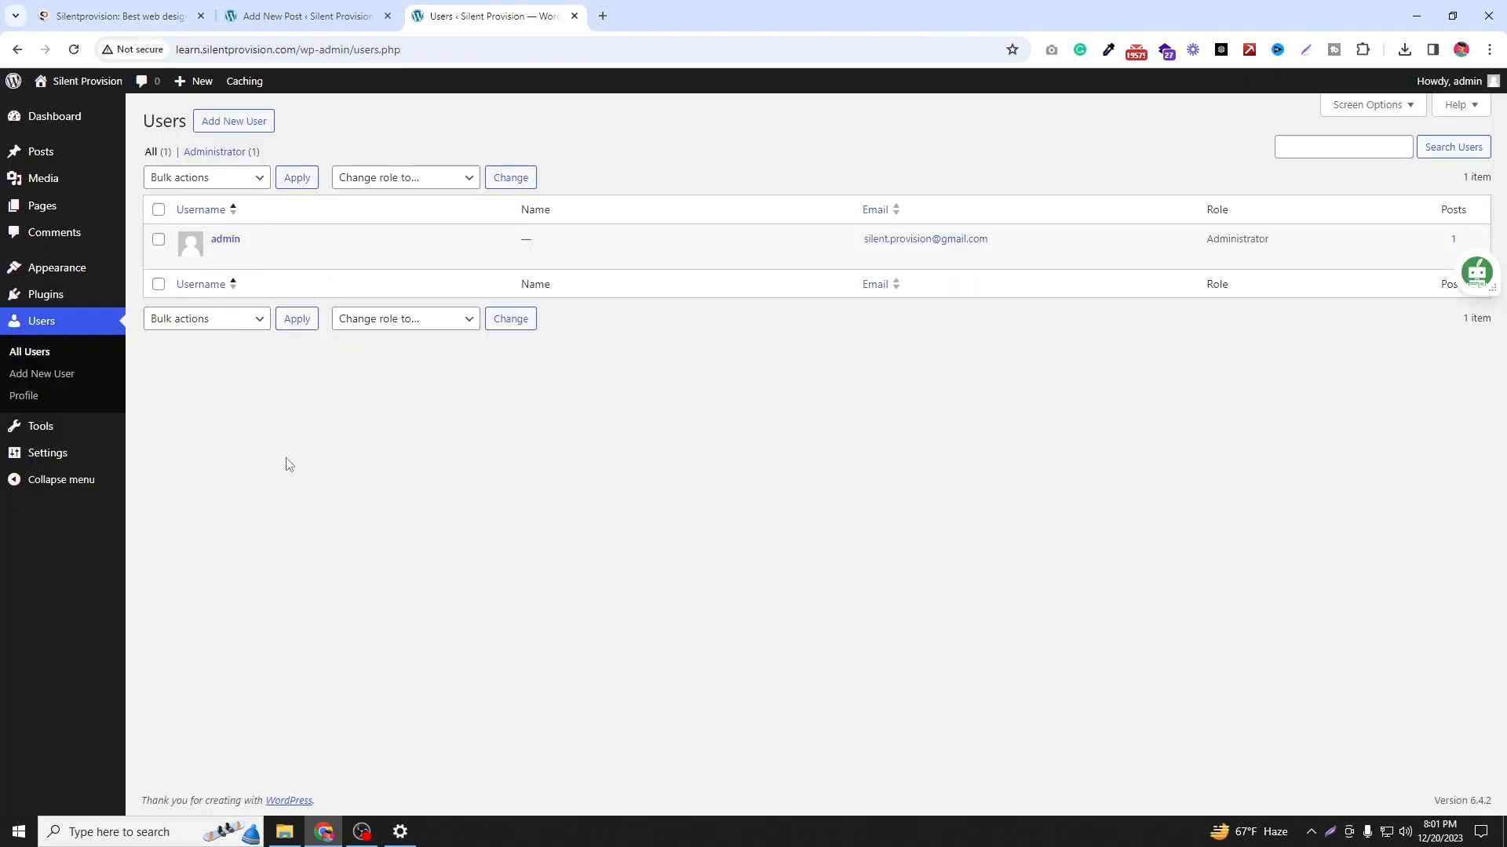
{"action": "key", "text": "ctrl+Tab"}
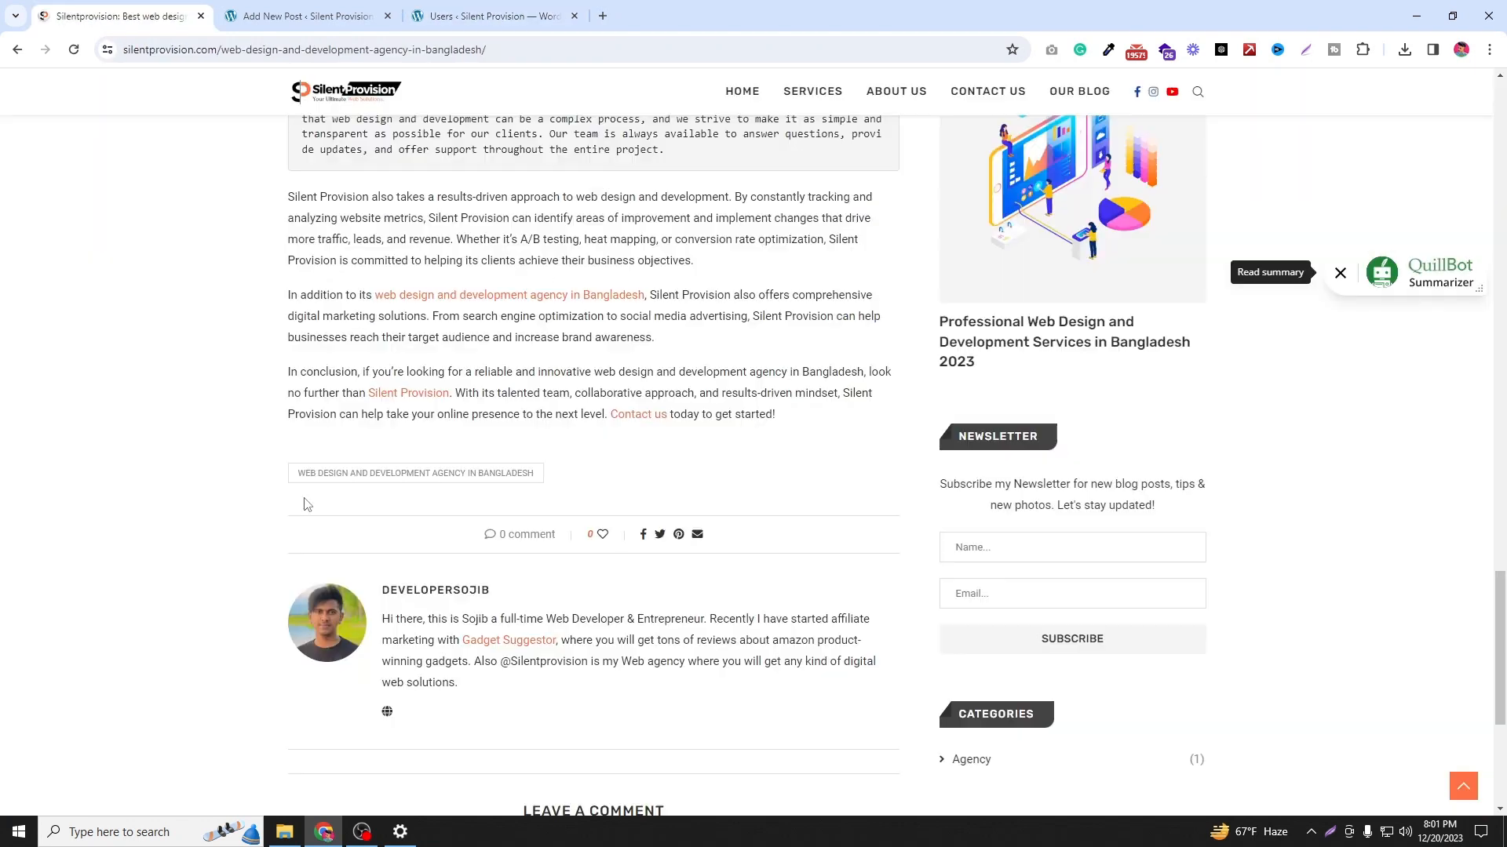
{"action": "left_click_drag", "start_coordinate": [463, 688], "coordinate": [383, 620]}
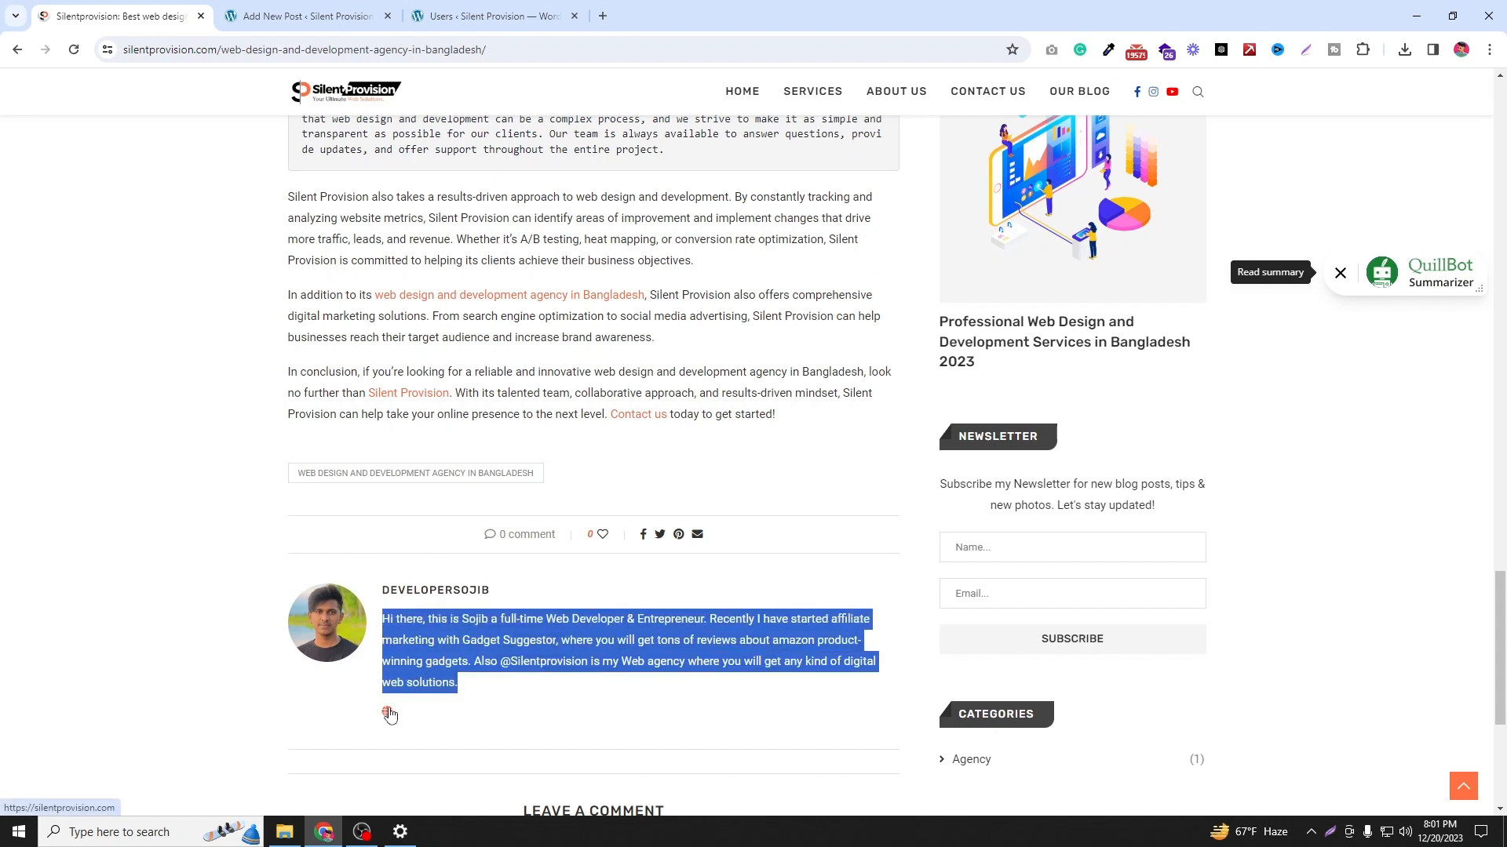
{"action": "left_click", "coordinate": [2, 652]}
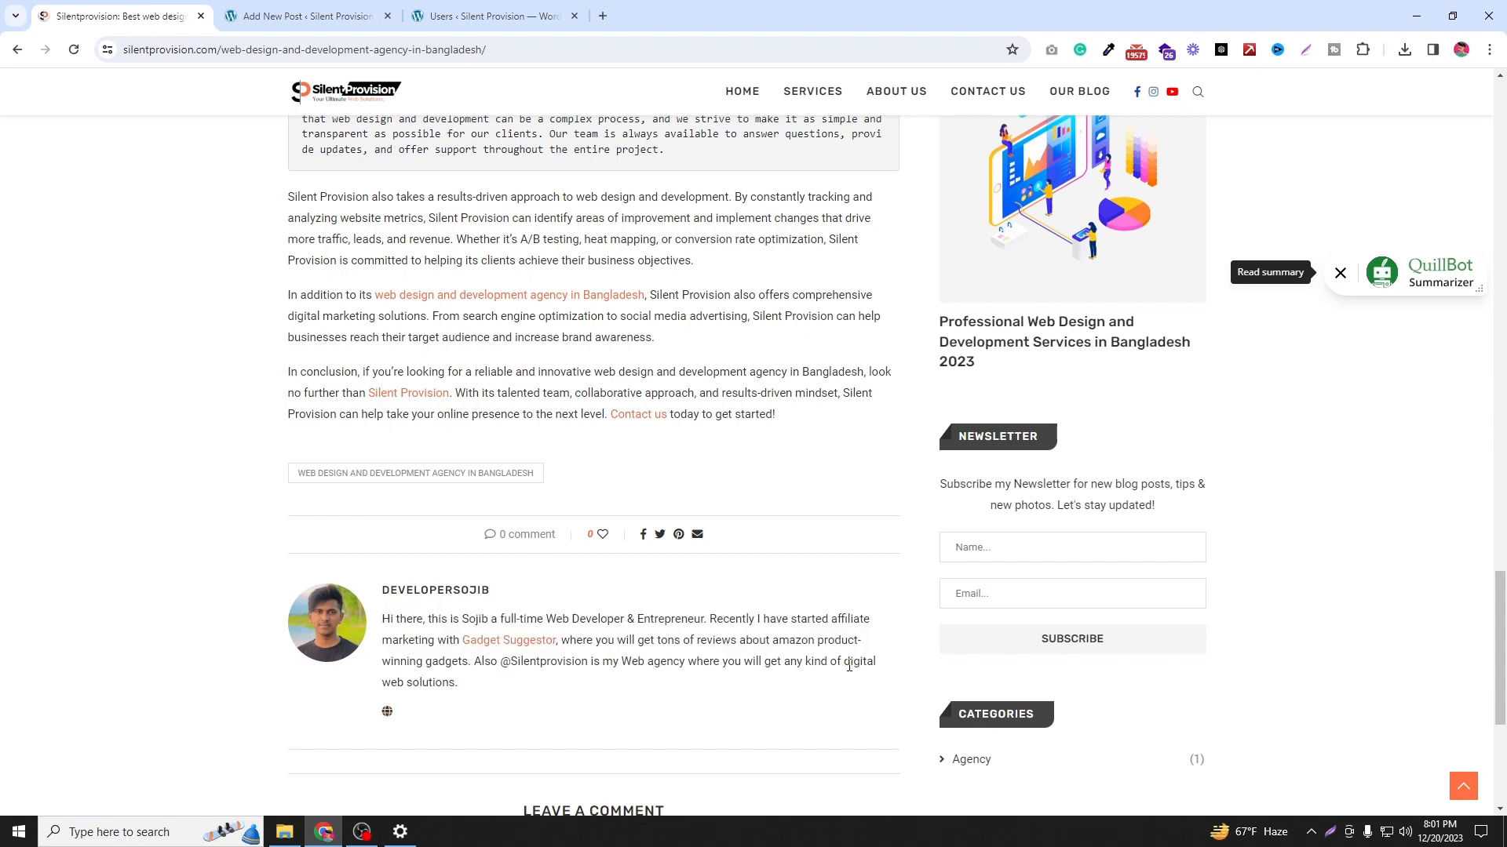
{"action": "key", "text": "ctrl+shift+Tab"}
{"action": "key", "text": "ctrl+shift+Tab"}
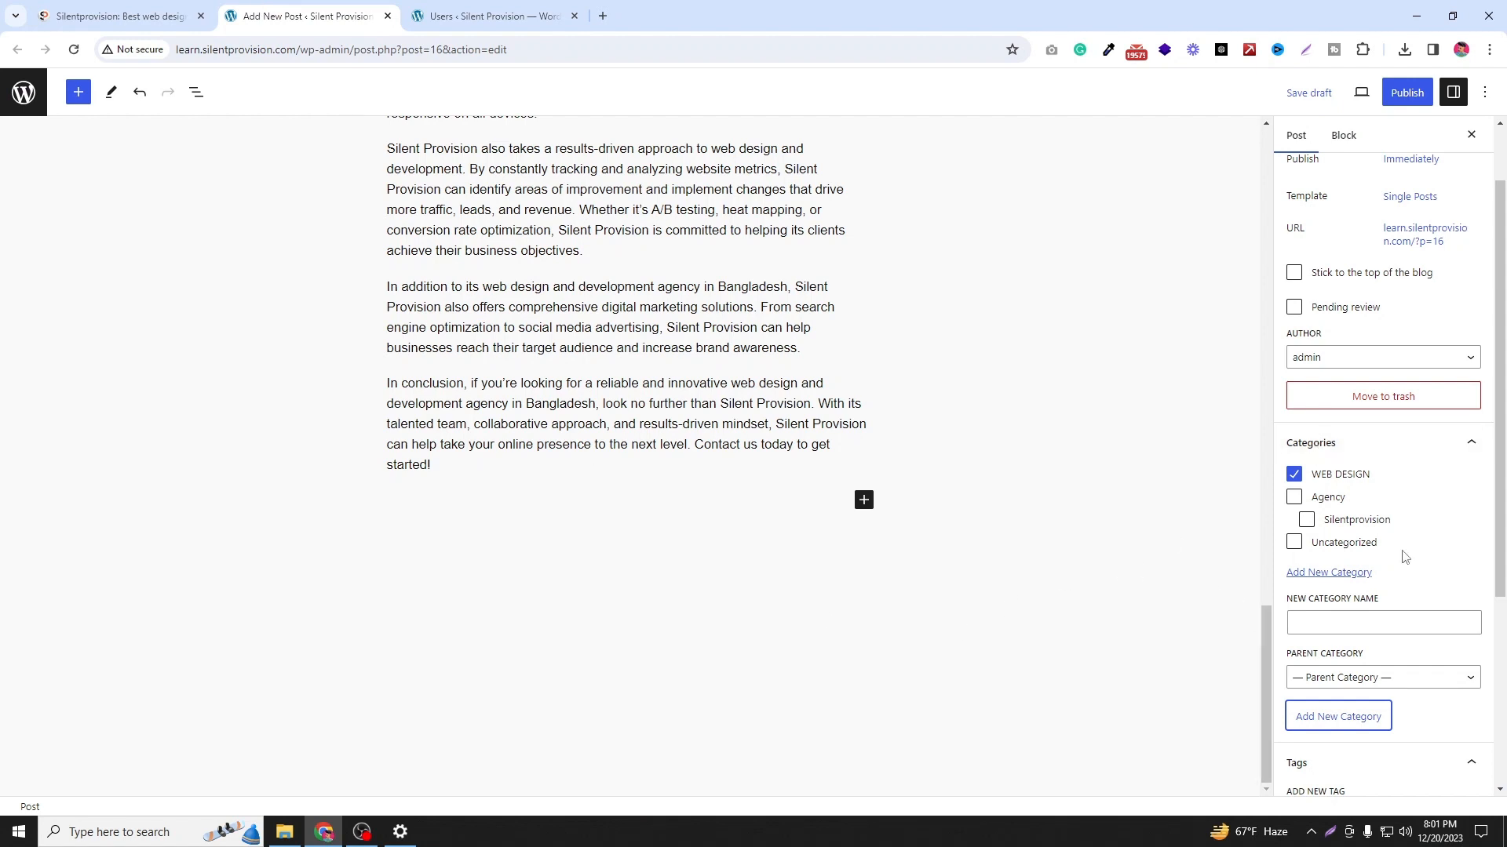
Step: Upload the image asa from the Downloads folder and set it as the post's featured image
{"action": "scroll", "coordinate": [1429, 502], "scroll_direction": "down", "scroll_amount": 3}
{"action": "scroll", "coordinate": [1413, 580], "scroll_direction": "down", "scroll_amount": 1}
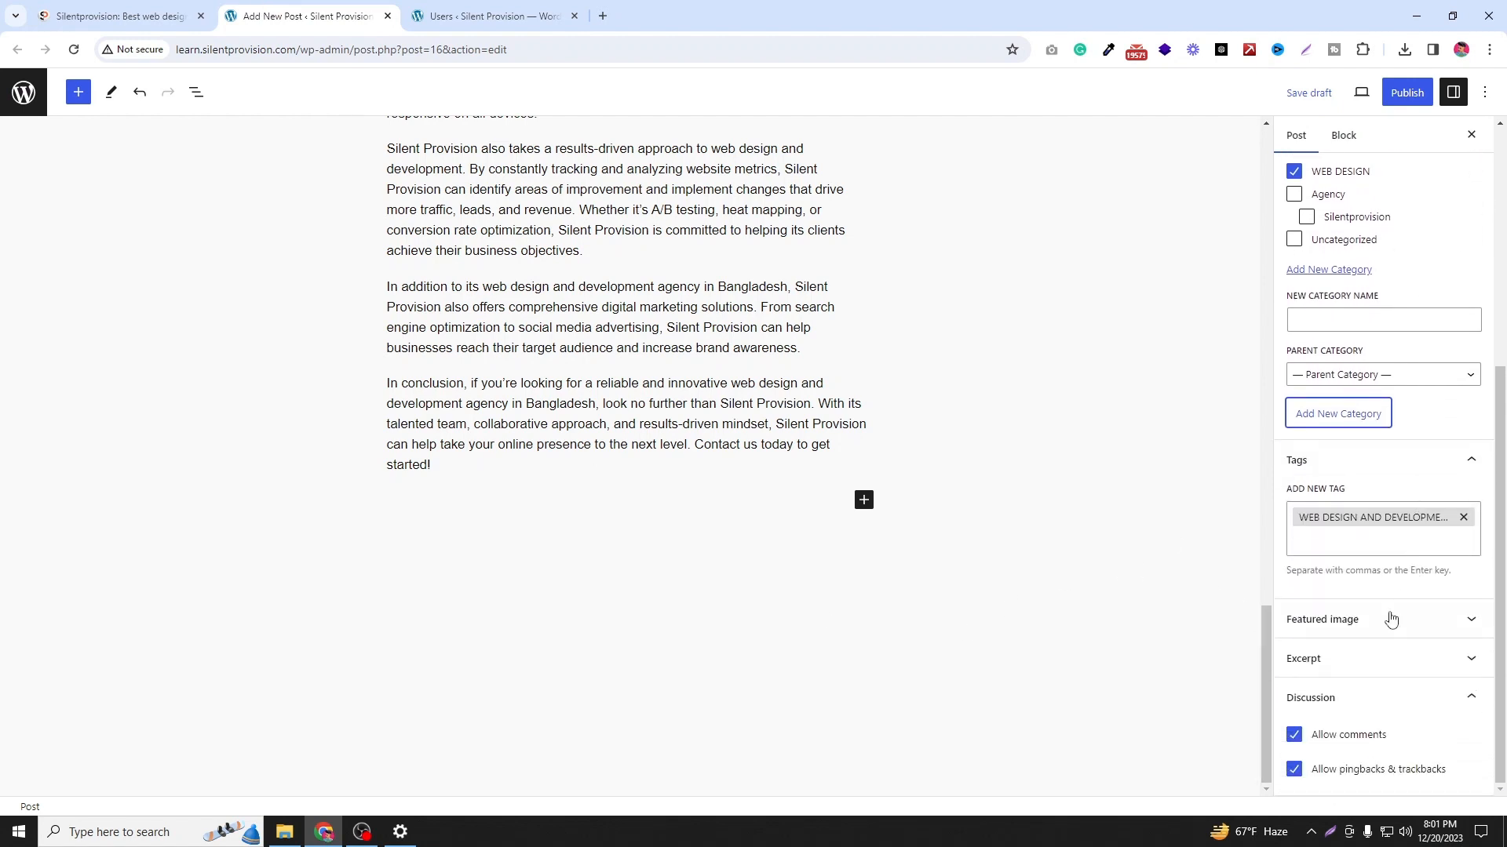
{"action": "left_click", "coordinate": [1390, 622]}
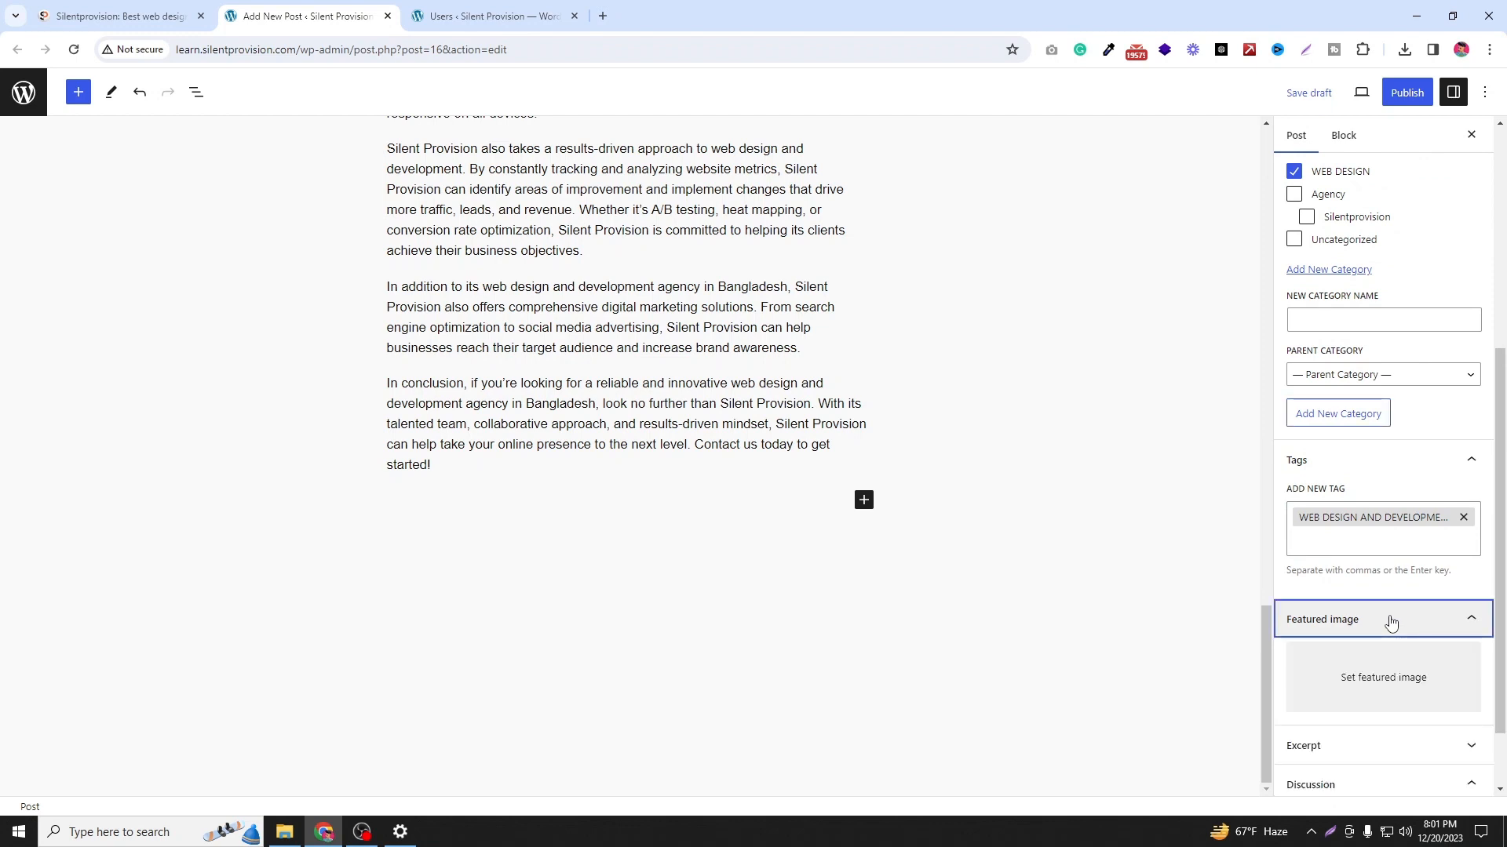
{"action": "left_click", "coordinate": [1405, 685]}
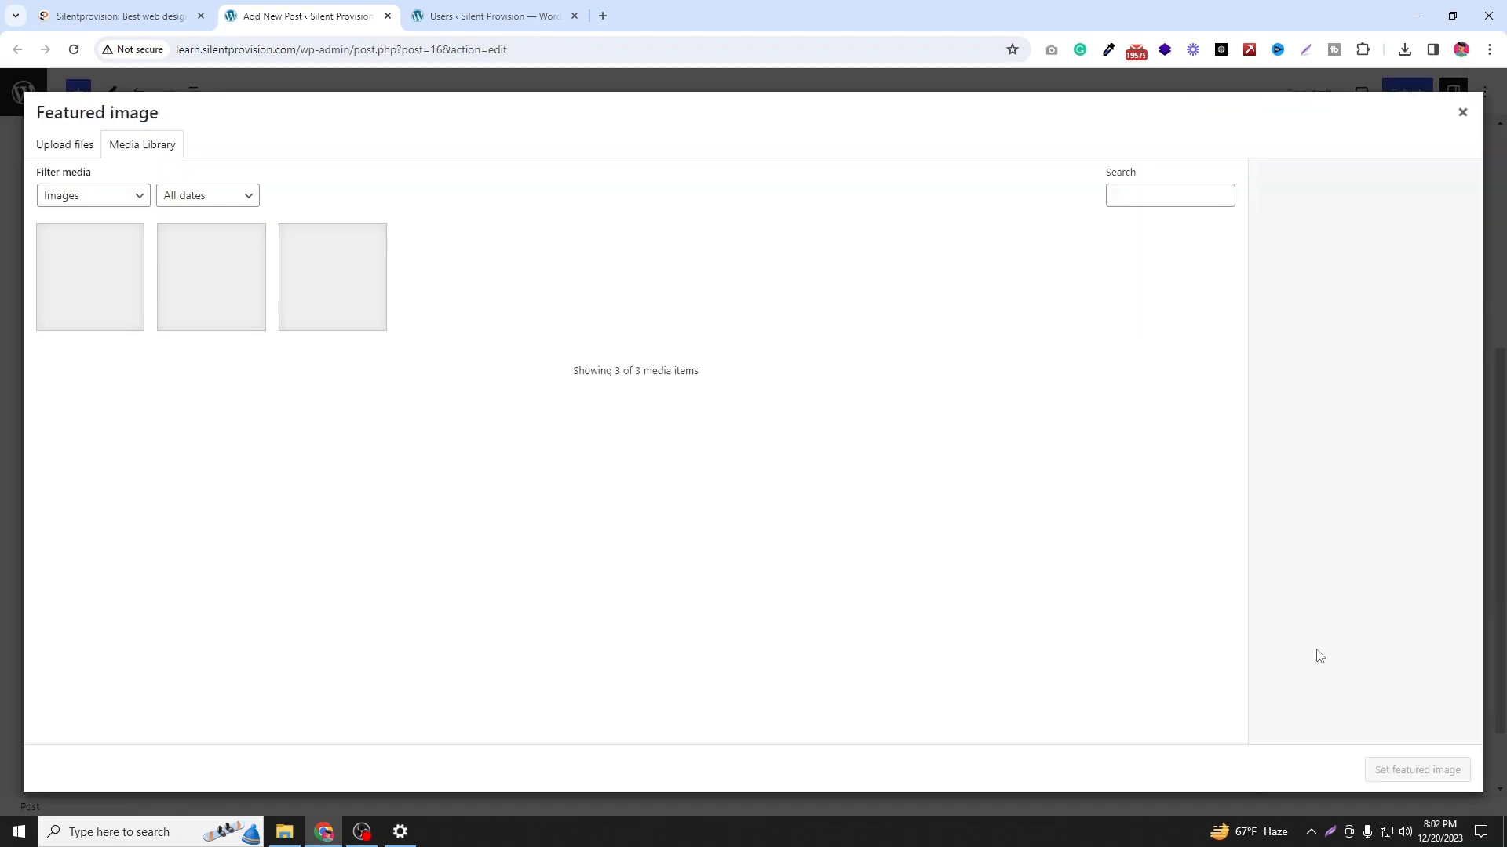
{"action": "left_click", "coordinate": [755, 419]}
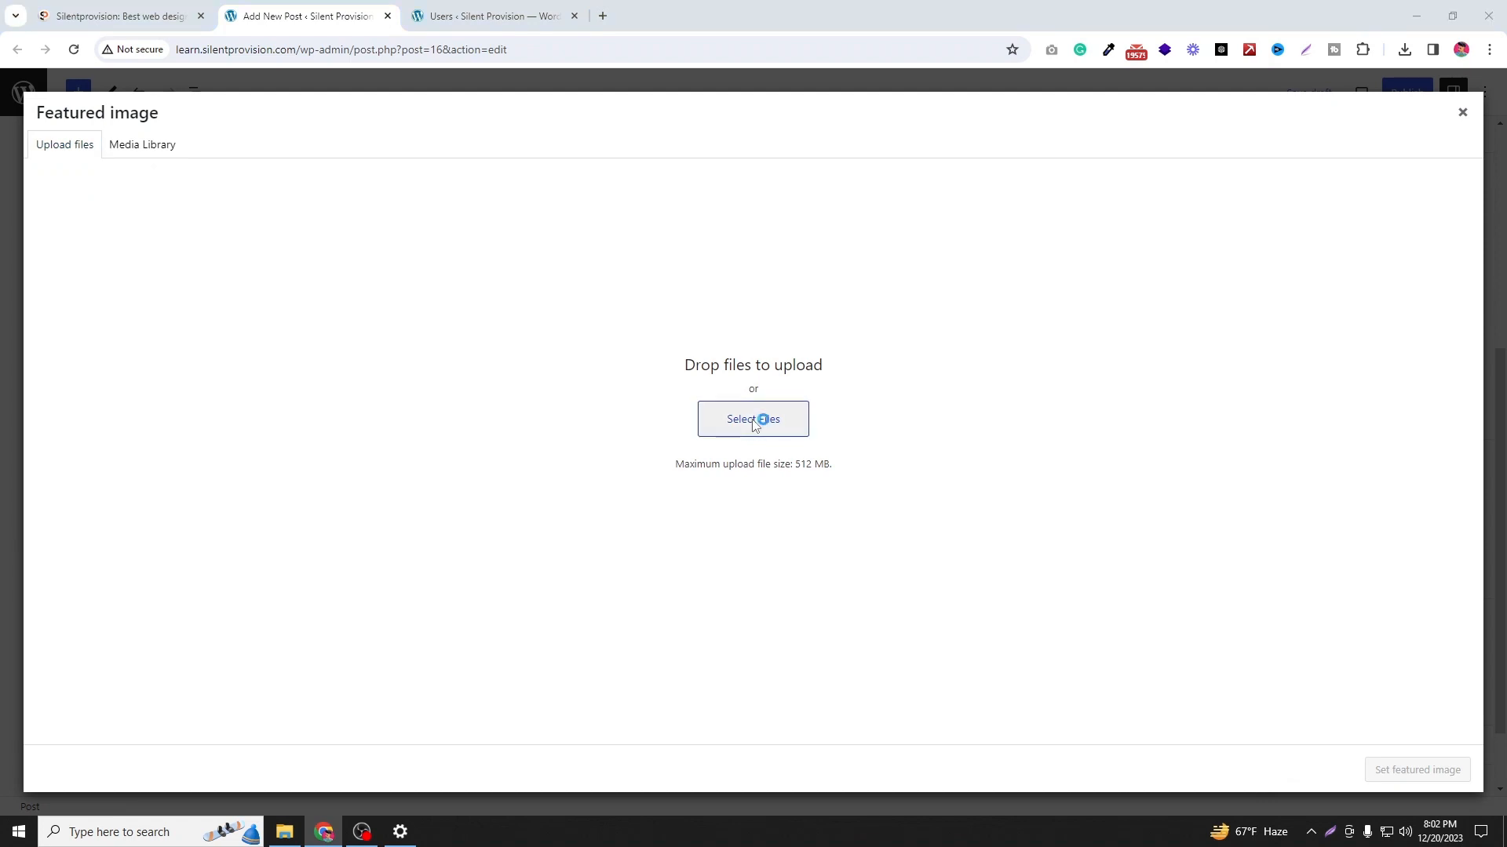
{"action": "left_click", "coordinate": [663, 270]}
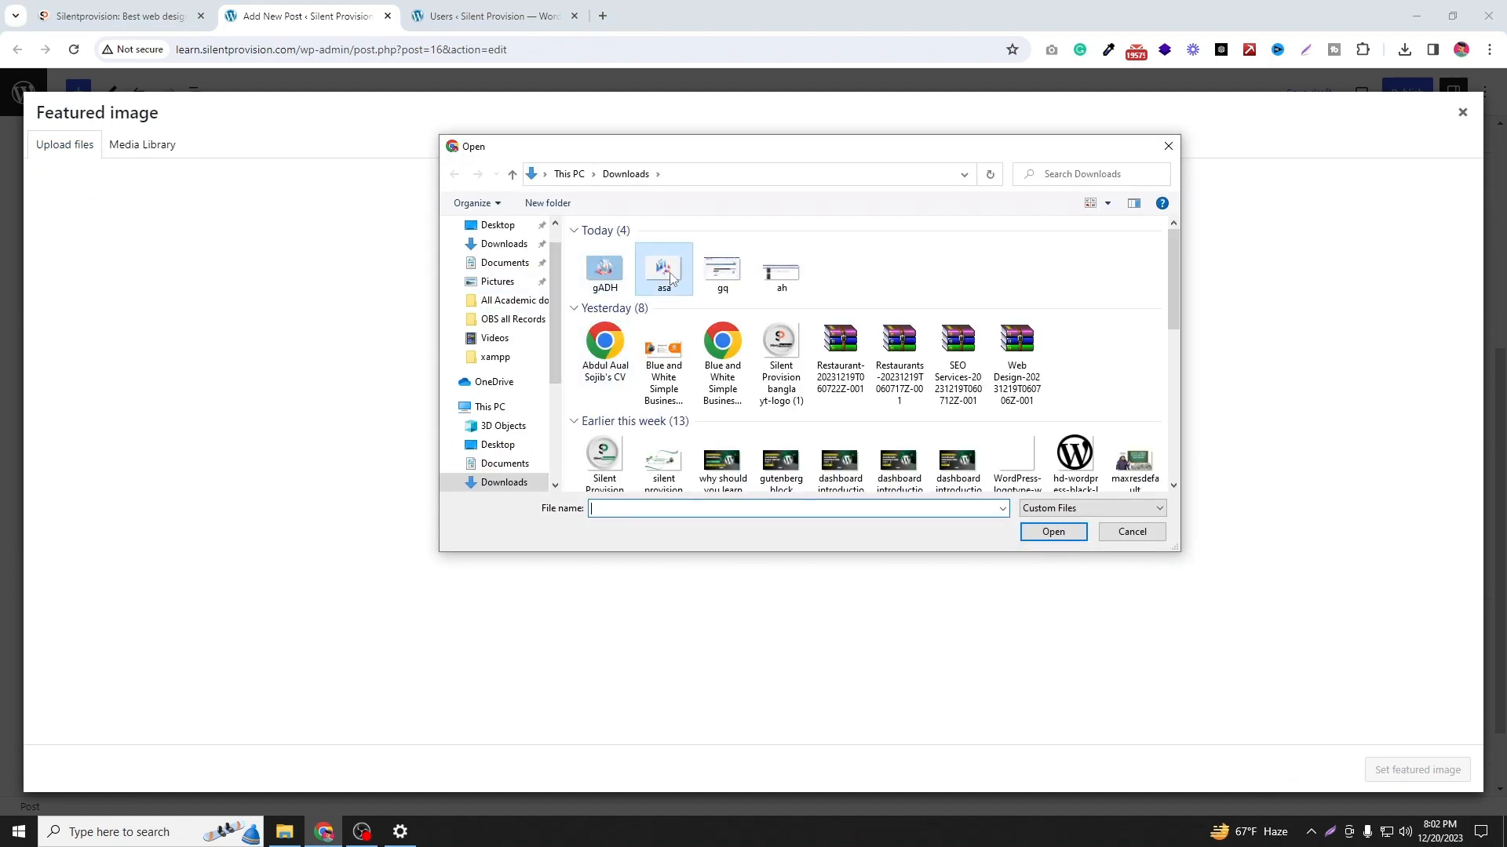
{"action": "left_click", "coordinate": [1052, 532]}
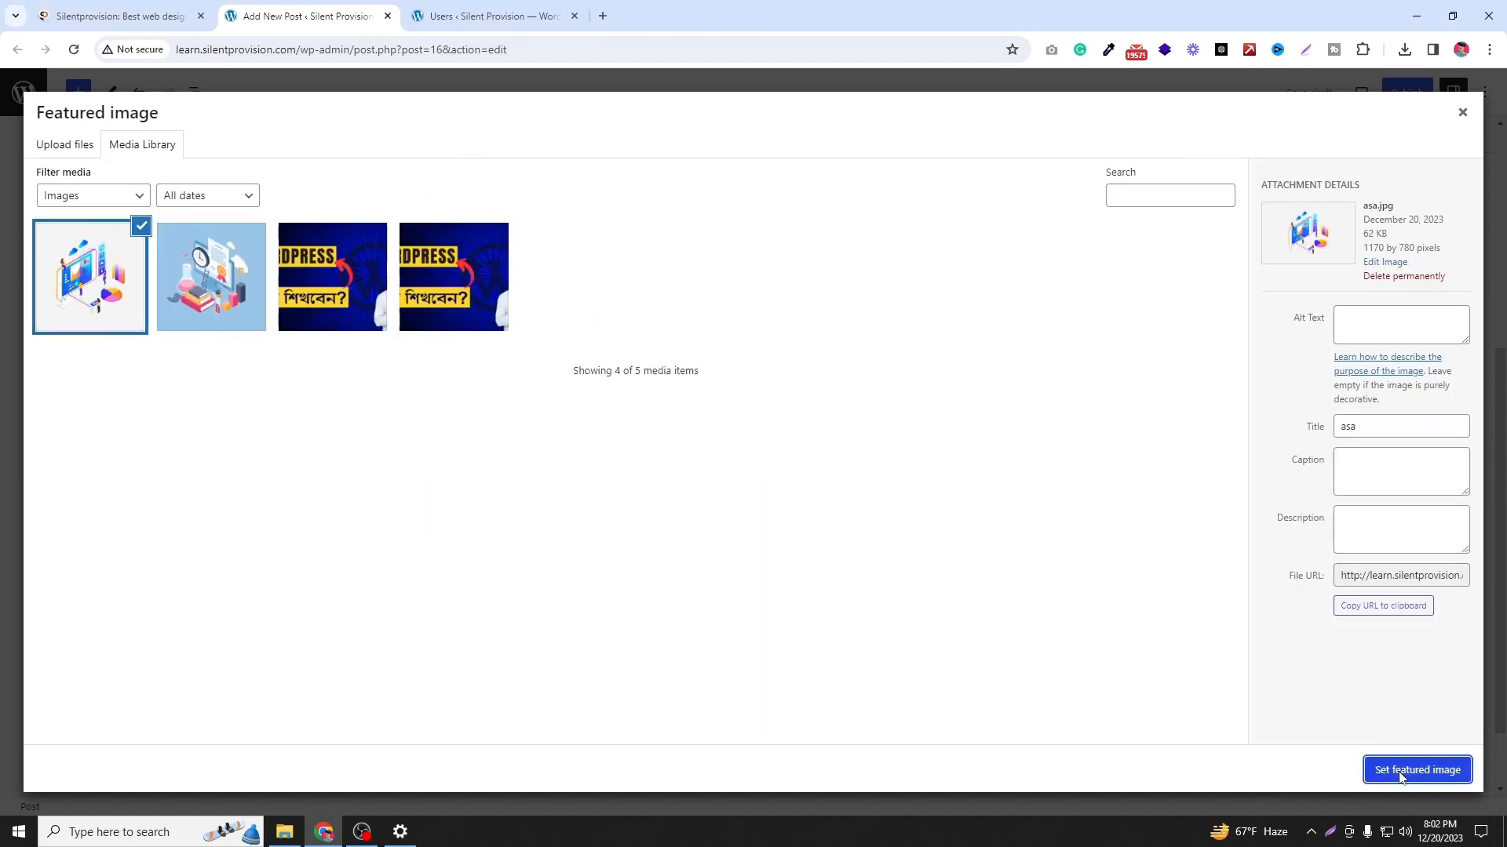
{"action": "left_click", "coordinate": [1401, 773]}
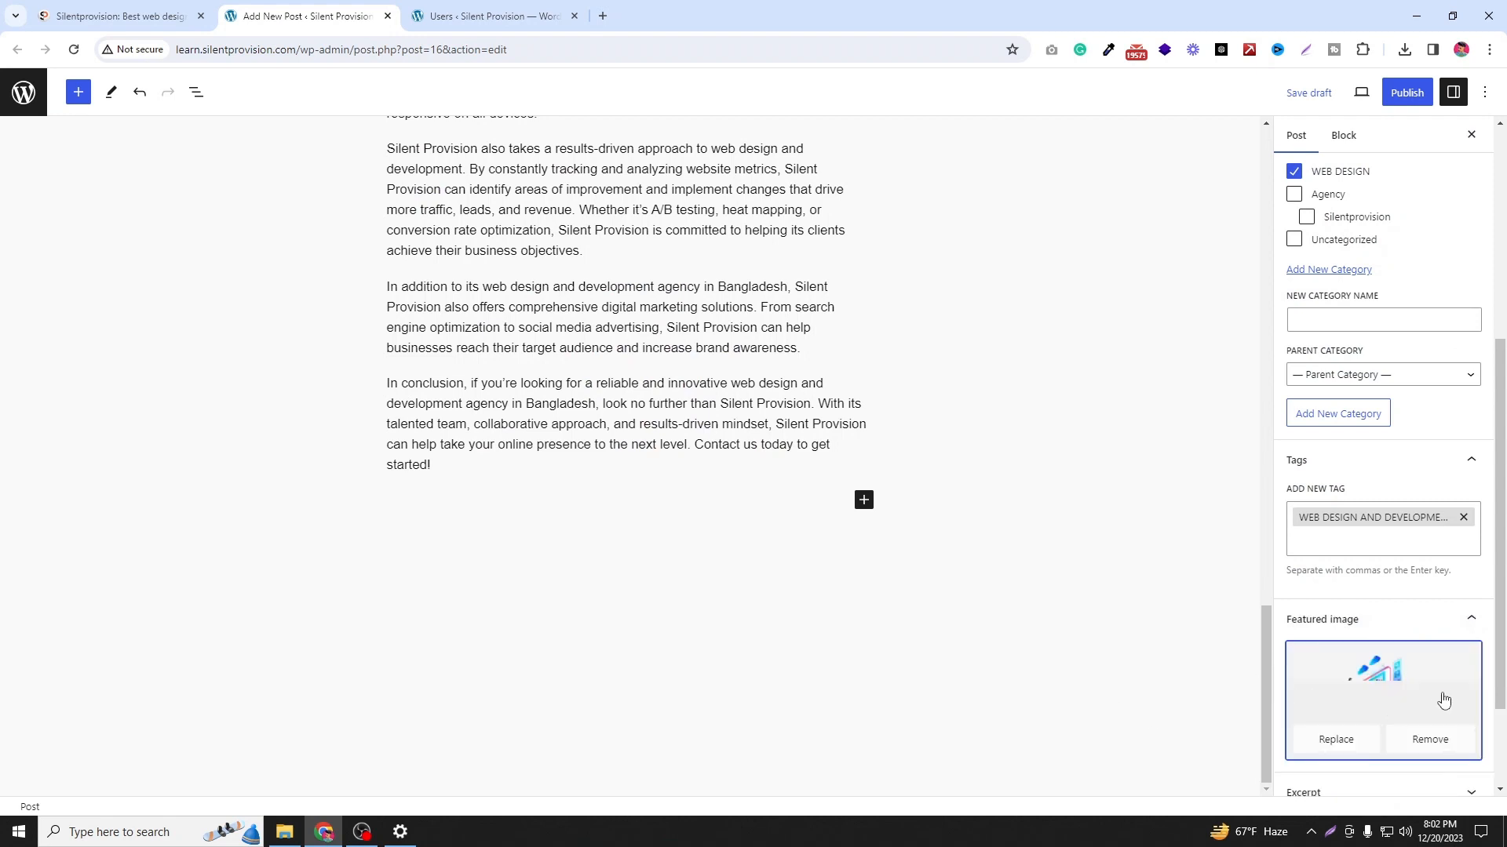
Step: Check the post's discussion options against the comment form below the source article
{"action": "scroll", "coordinate": [1362, 705], "scroll_direction": "down", "scroll_amount": 1}
{"action": "scroll", "coordinate": [1362, 705], "scroll_direction": "down", "scroll_amount": 1}
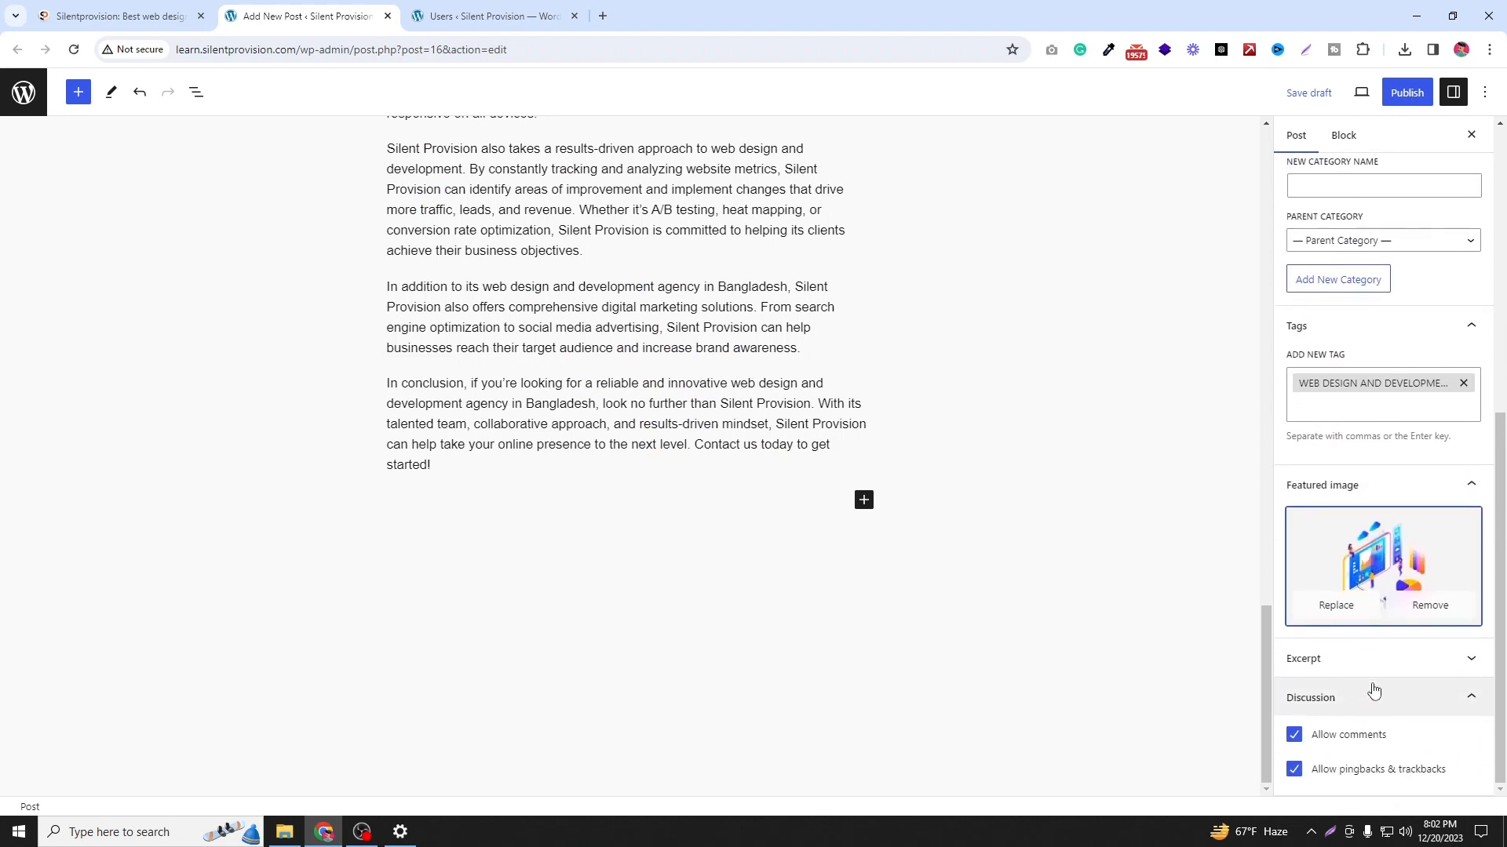
{"action": "scroll", "coordinate": [1360, 709], "scroll_direction": "up", "scroll_amount": 1}
{"action": "scroll", "coordinate": [1361, 712], "scroll_direction": "down", "scroll_amount": 1}
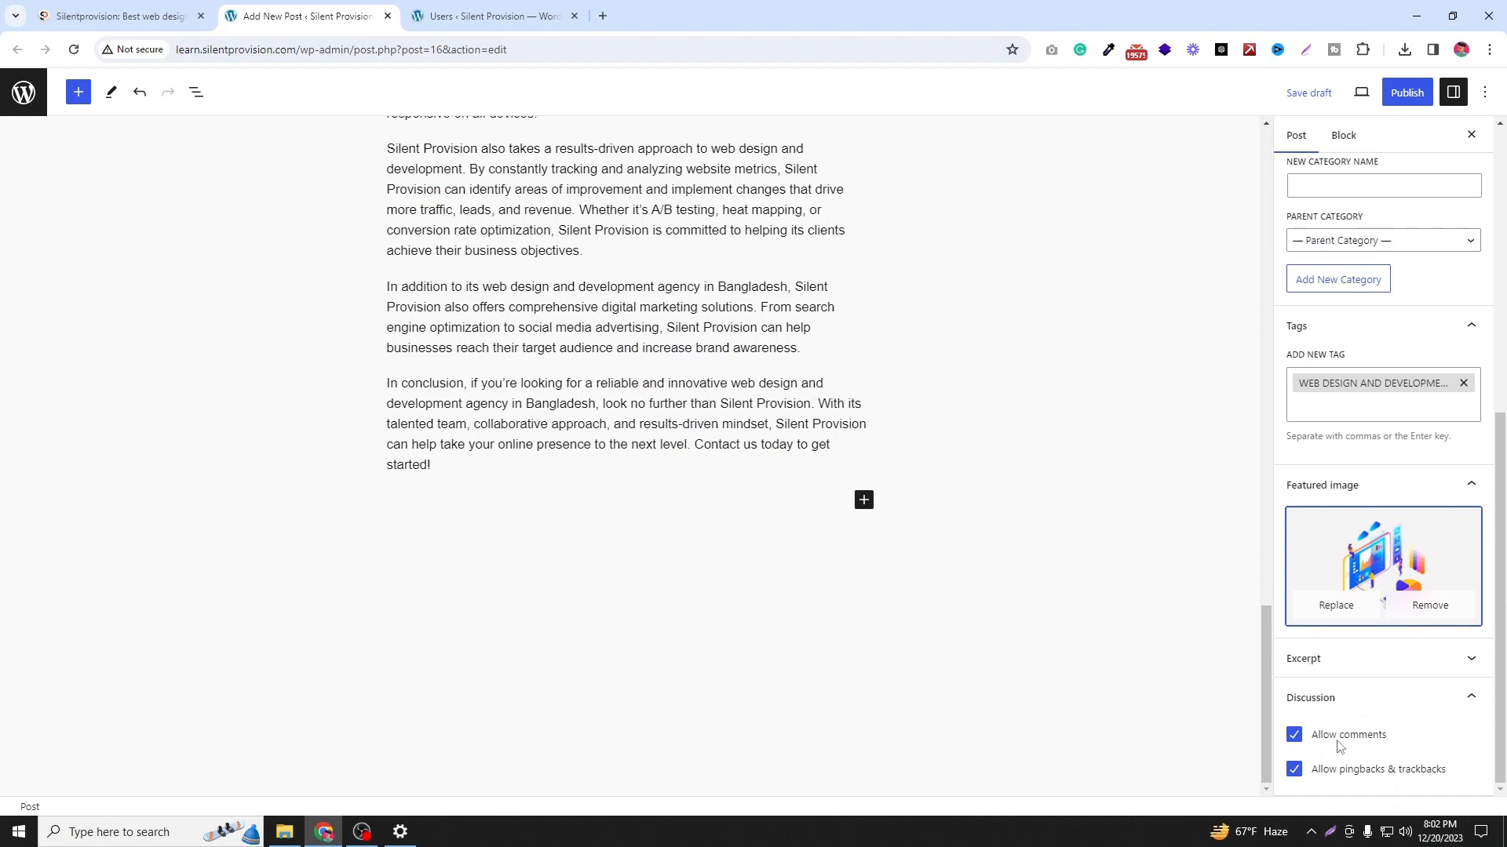
{"action": "left_click", "coordinate": [149, 16]}
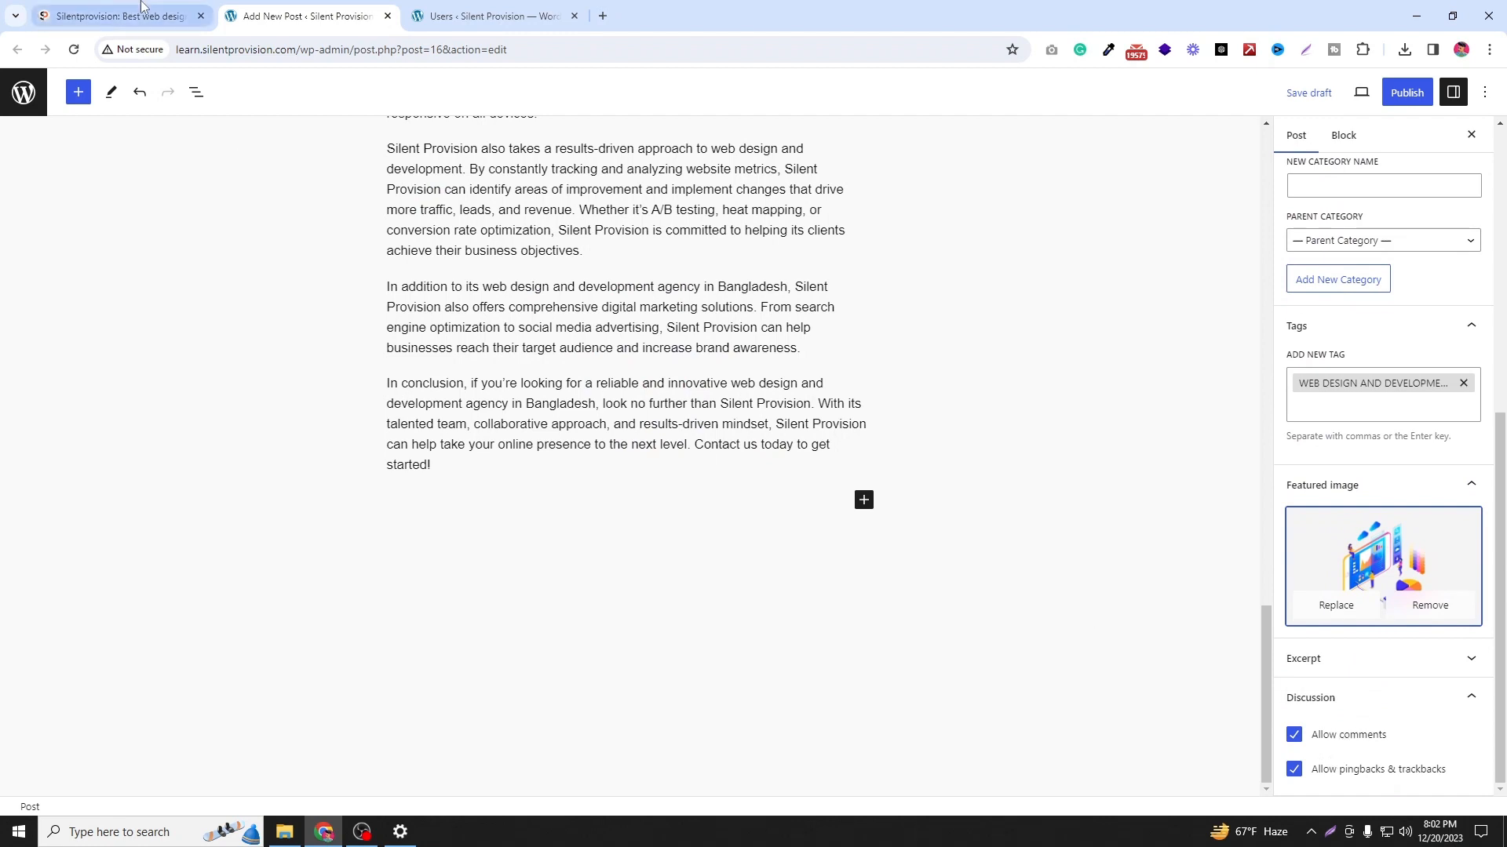
{"action": "scroll", "coordinate": [837, 576], "scroll_direction": "down", "scroll_amount": 5}
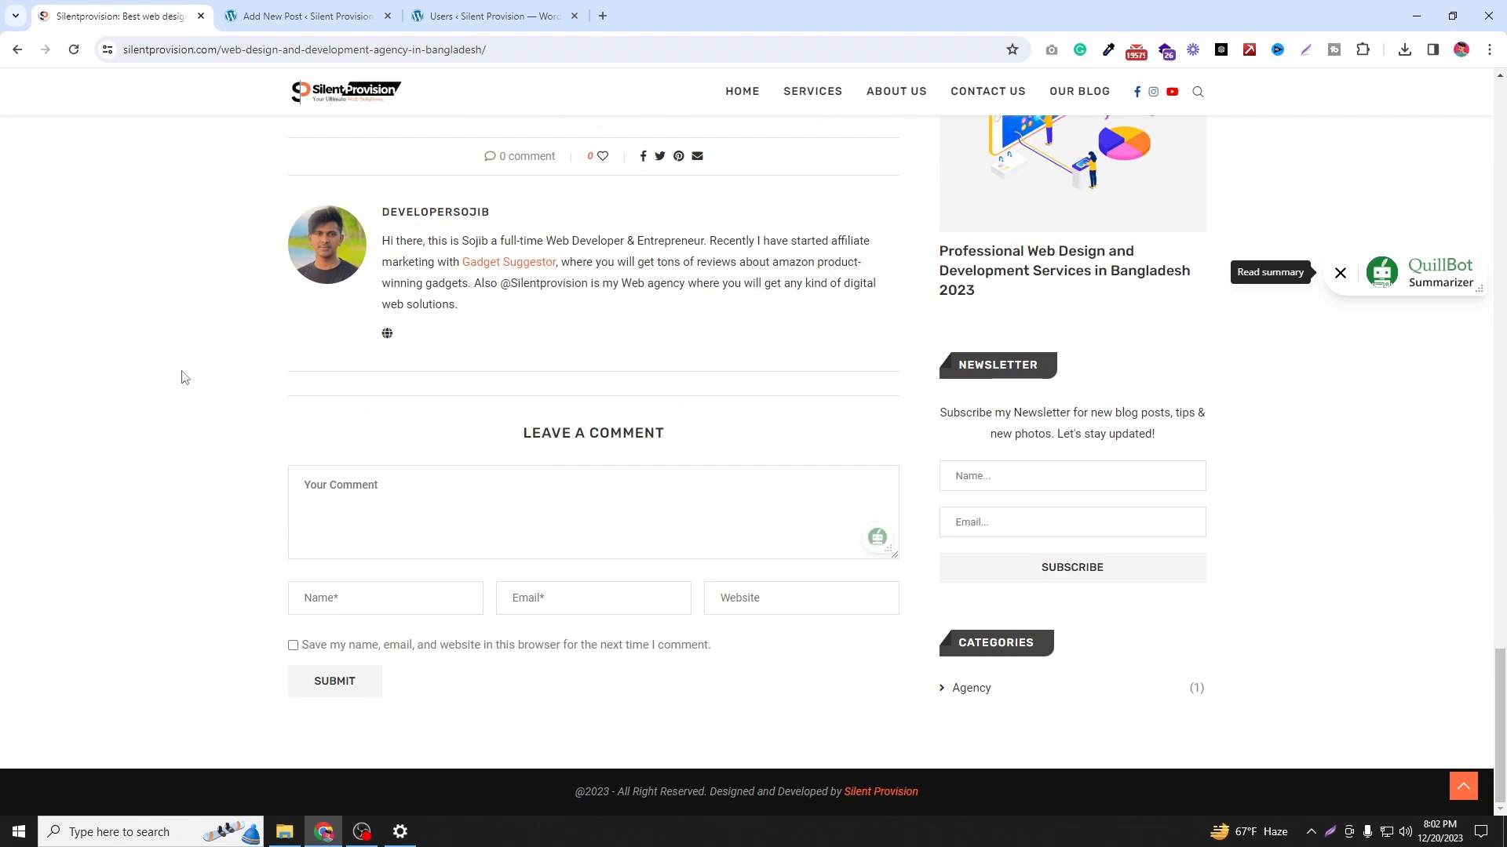
Step: Review the settings of the new post and publish it
{"action": "left_click", "coordinate": [363, 10]}
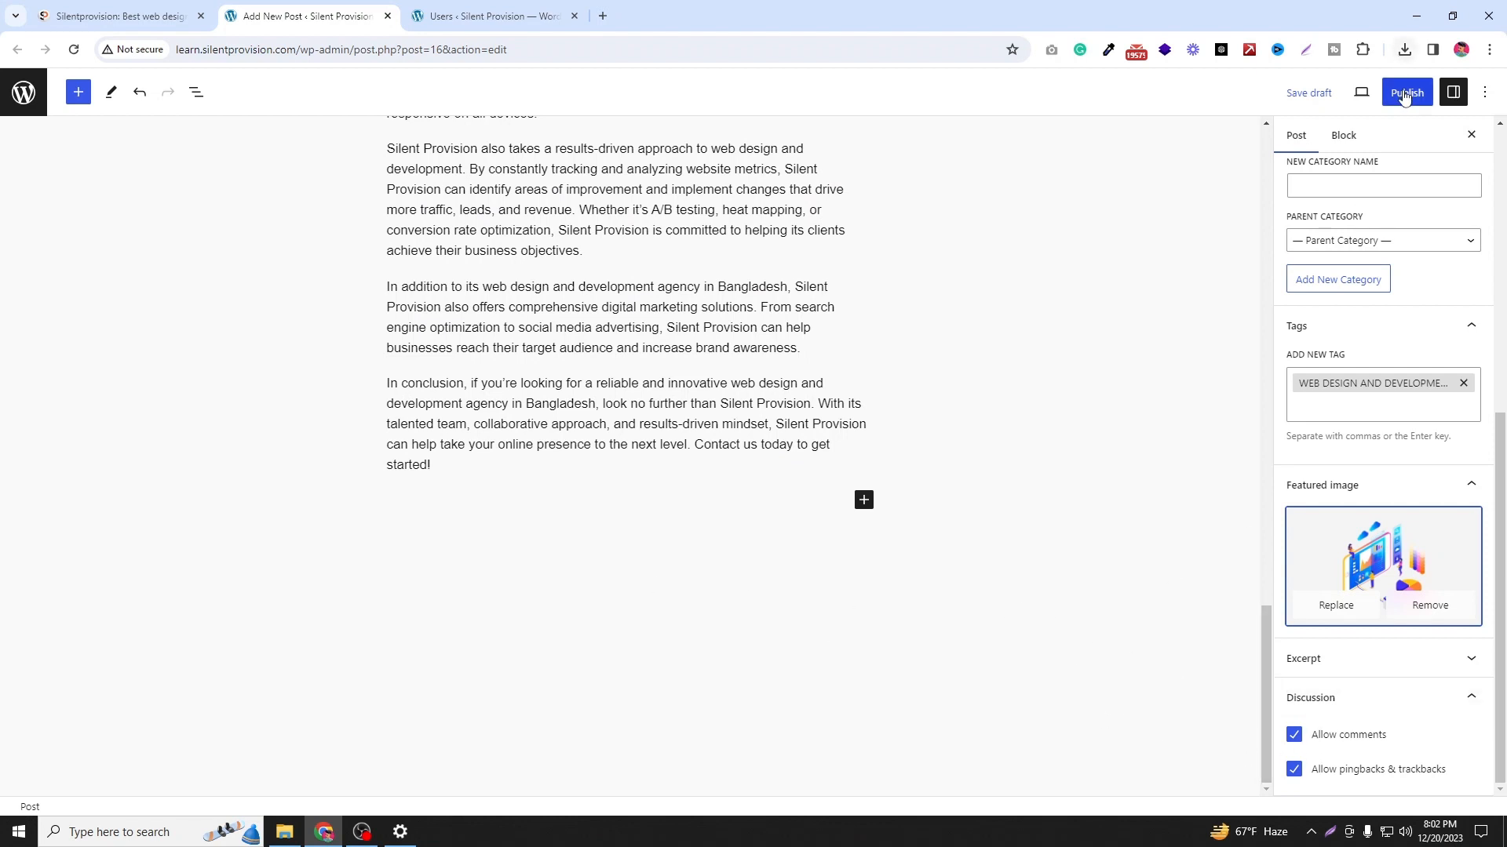
{"action": "scroll", "coordinate": [1107, 446], "scroll_direction": "up", "scroll_amount": 3}
{"action": "scroll", "coordinate": [1345, 357], "scroll_direction": "up", "scroll_amount": 6}
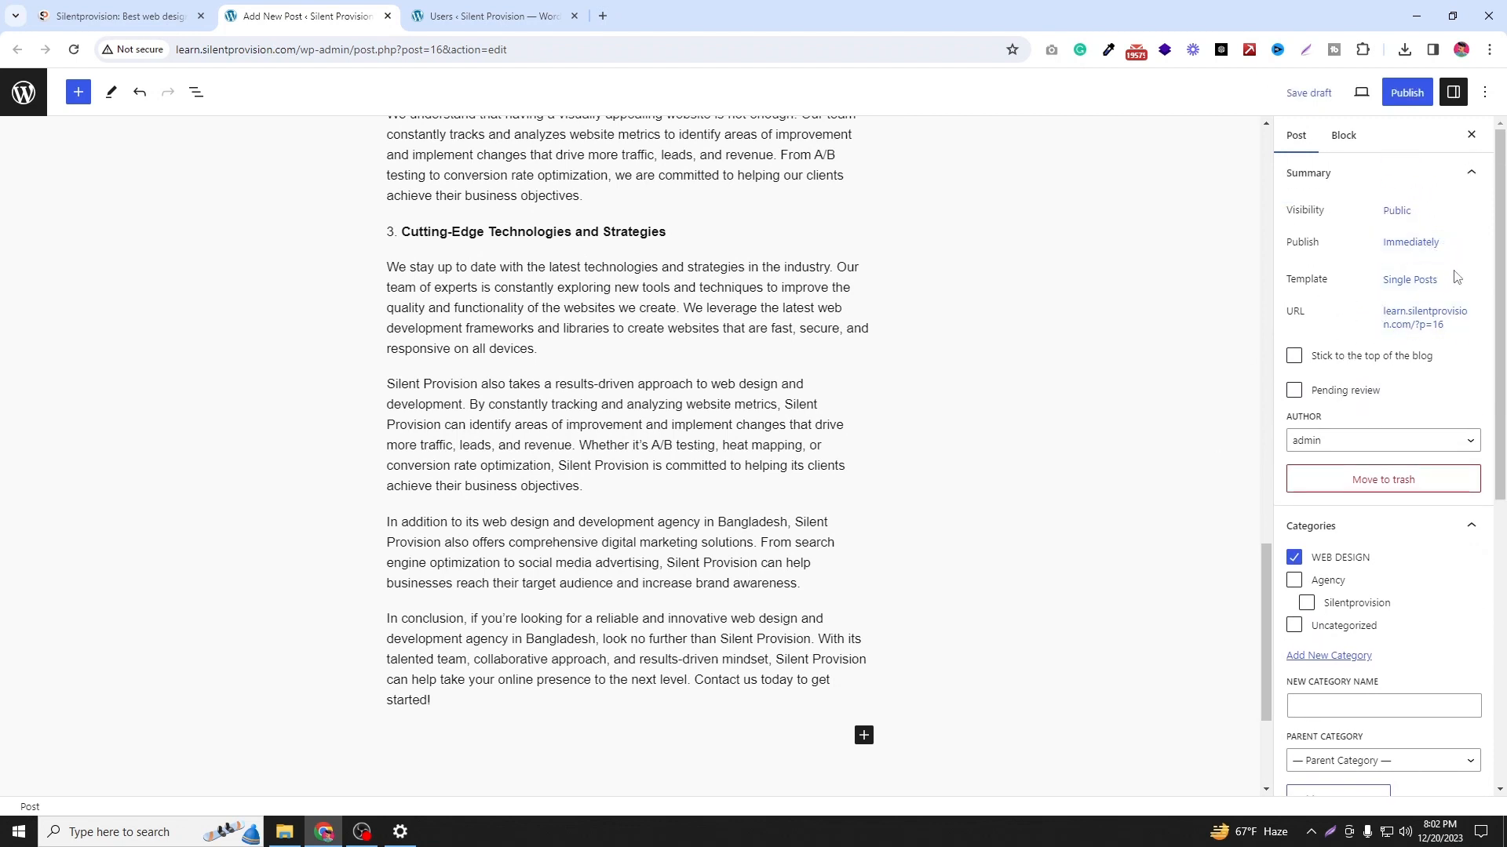
{"action": "left_click", "coordinate": [1395, 94]}
{"action": "left_click", "coordinate": [1367, 94]}
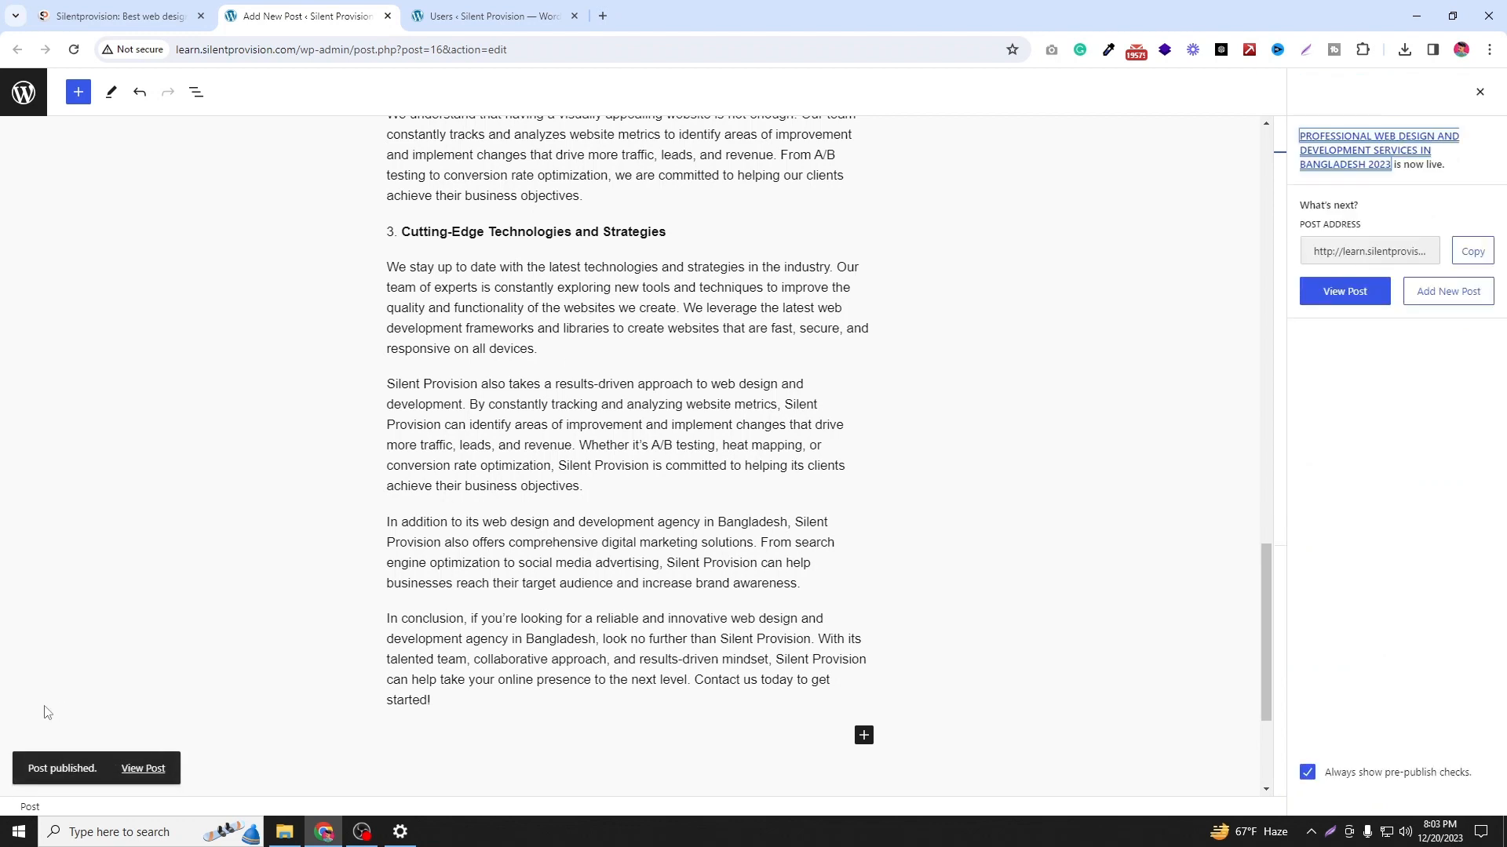
Step: Open the published post in a new tab and bring up the site's list of all posts
{"action": "right_click", "coordinate": [141, 776]}
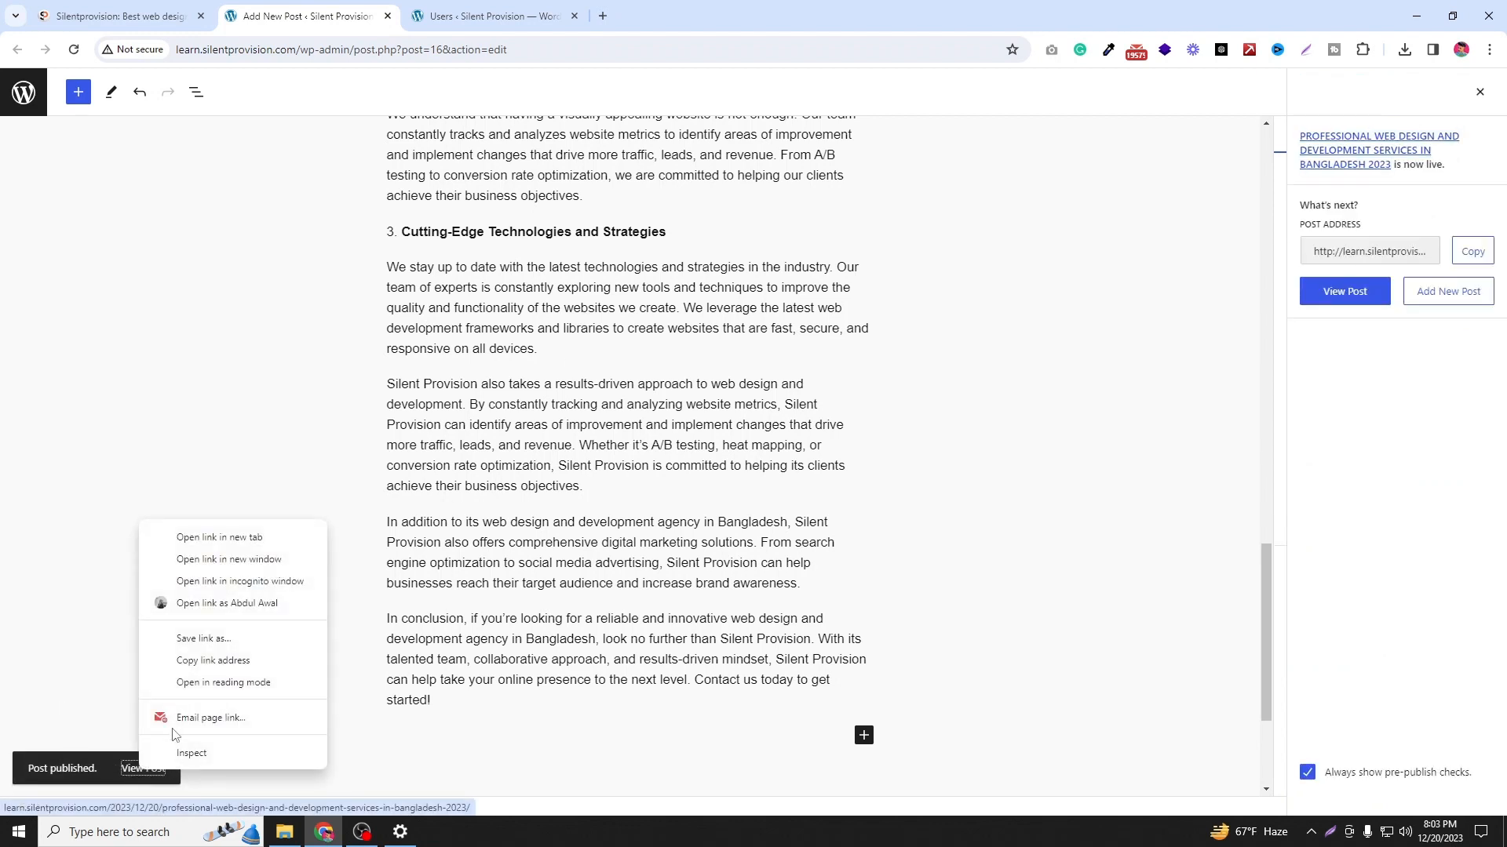
{"action": "left_click", "coordinate": [212, 535]}
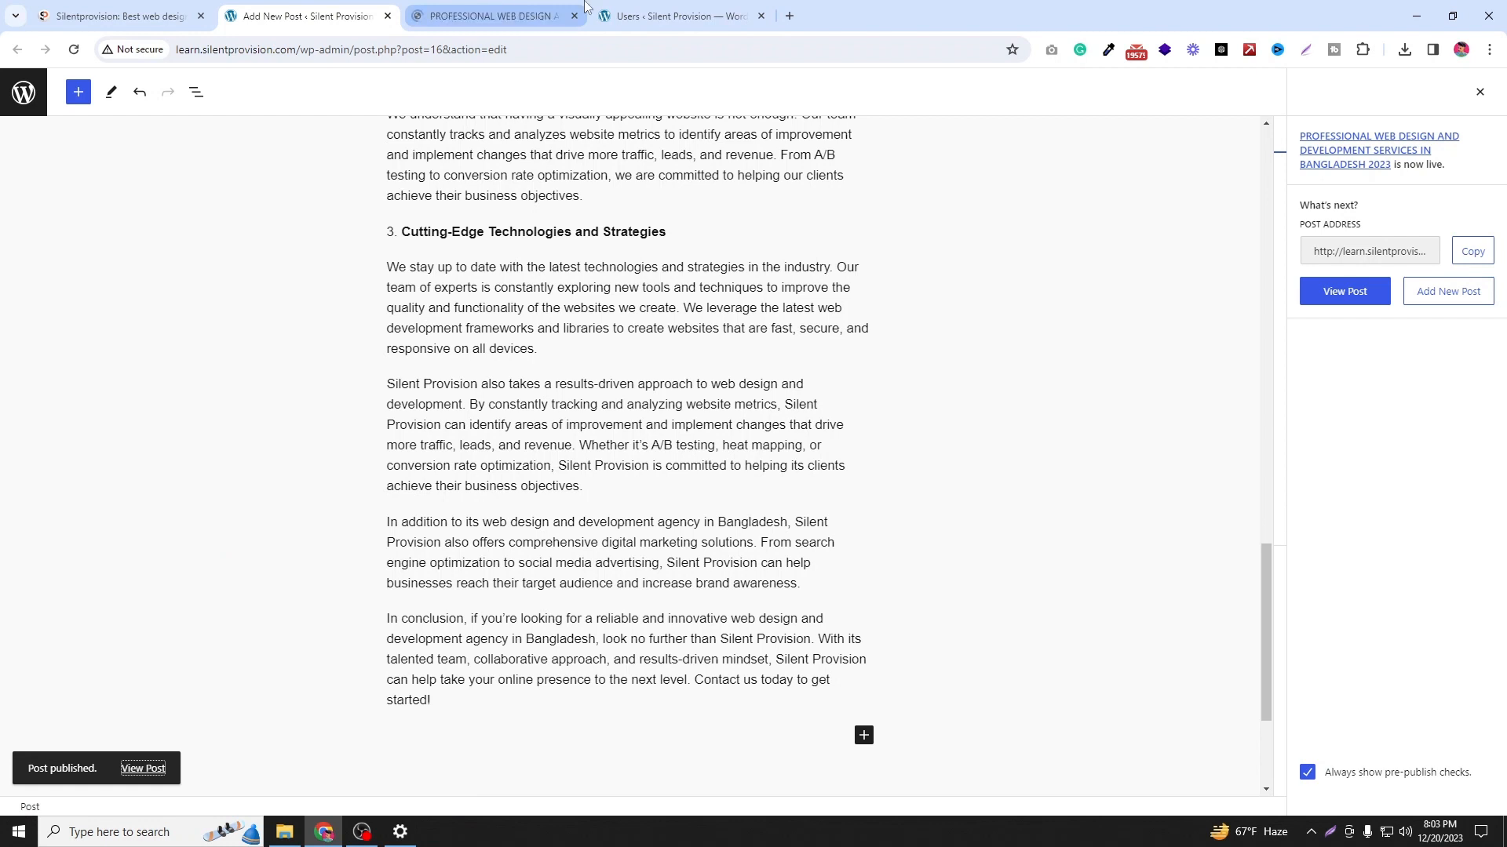
{"action": "left_click", "coordinate": [675, 16]}
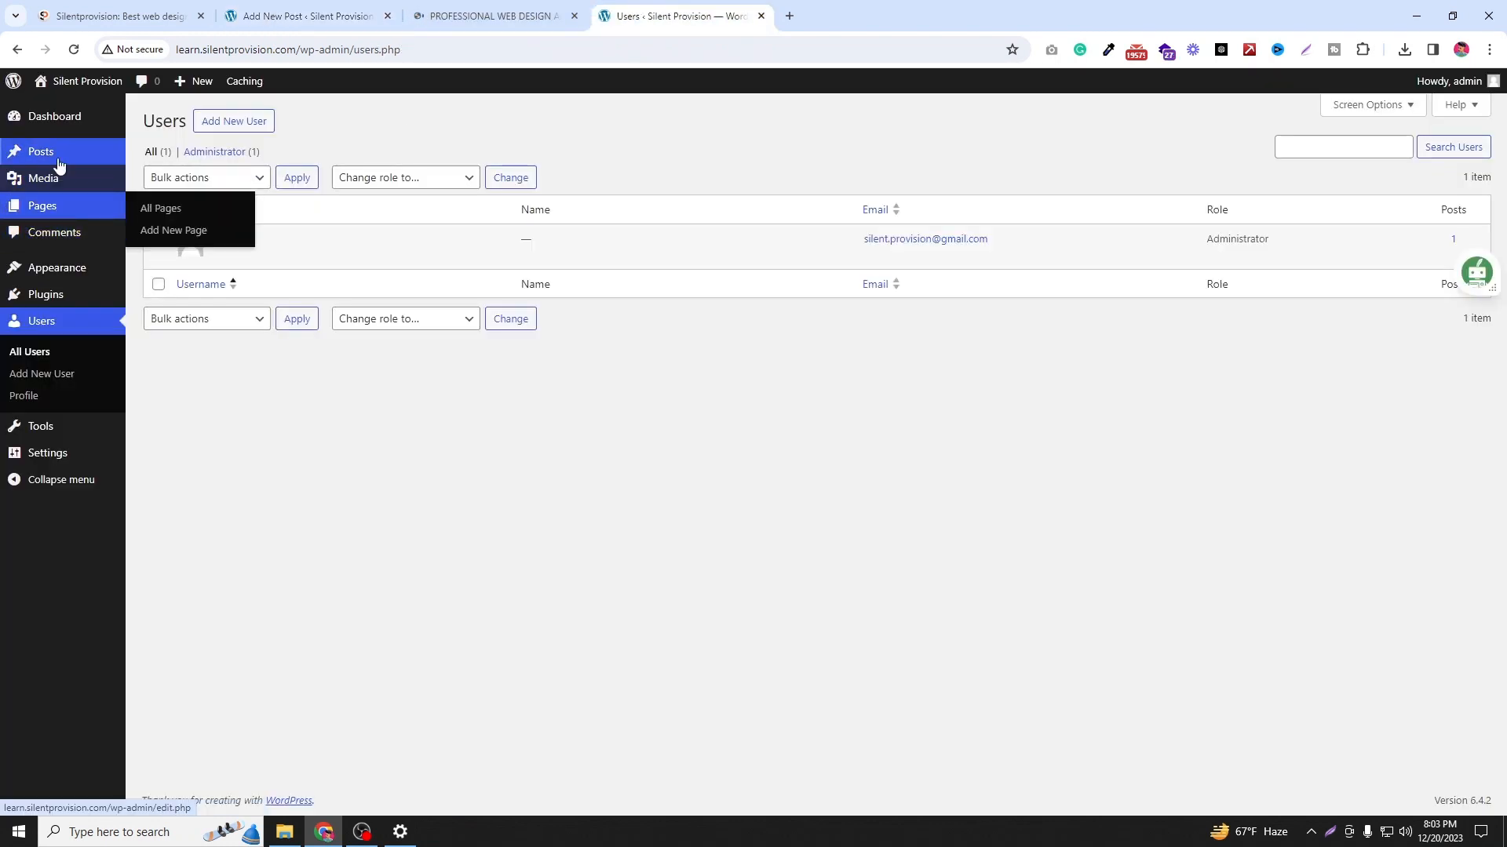
{"action": "mouse_move", "coordinate": [57, 157]}
{"action": "left_click", "coordinate": [149, 154]}
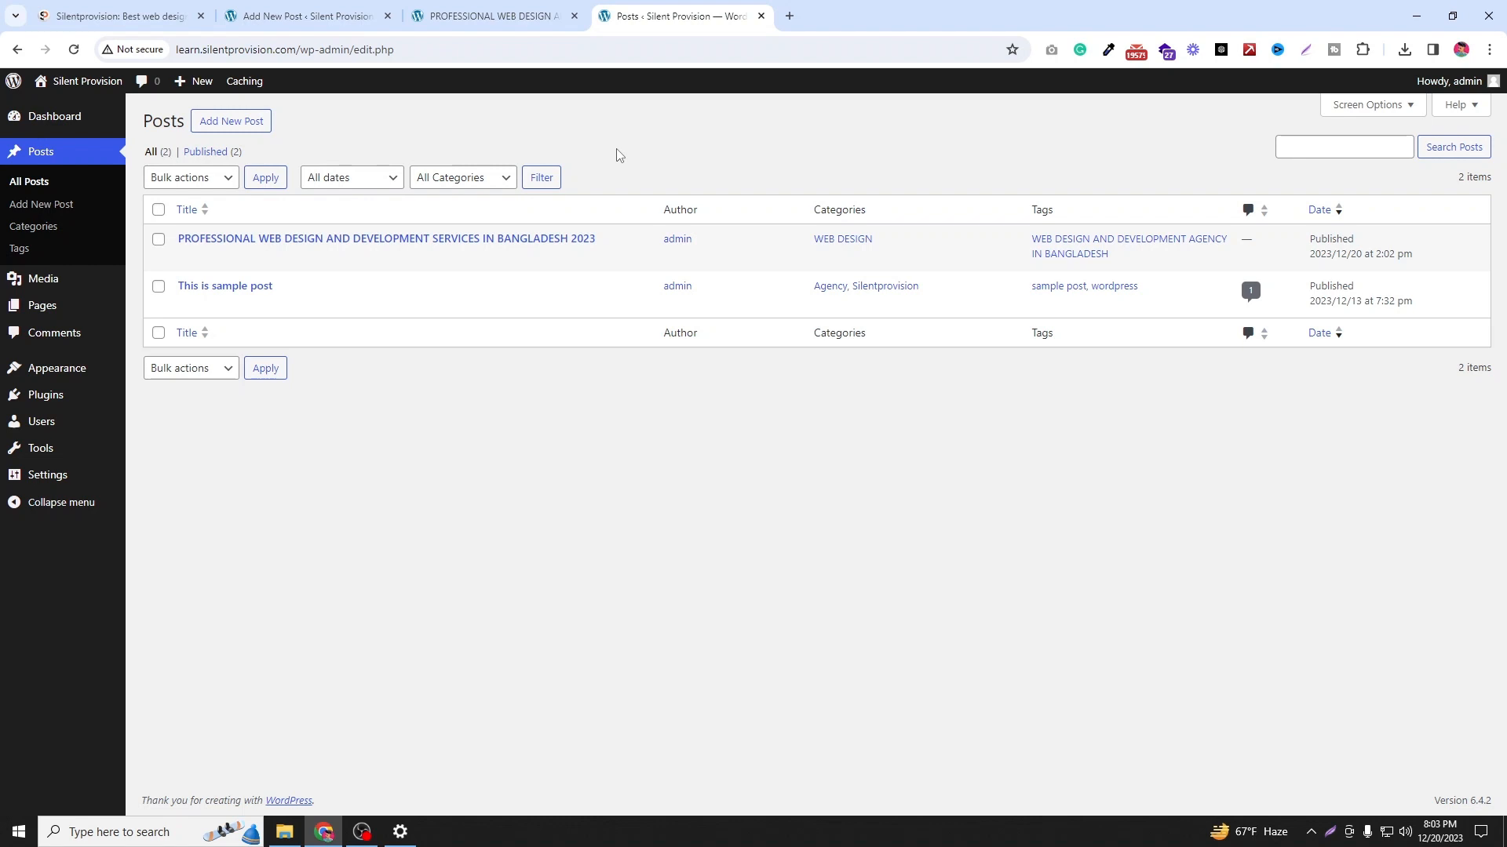
Step: Examine the featured image, title, category line and opening paragraph of the published post
{"action": "left_click", "coordinate": [547, 5]}
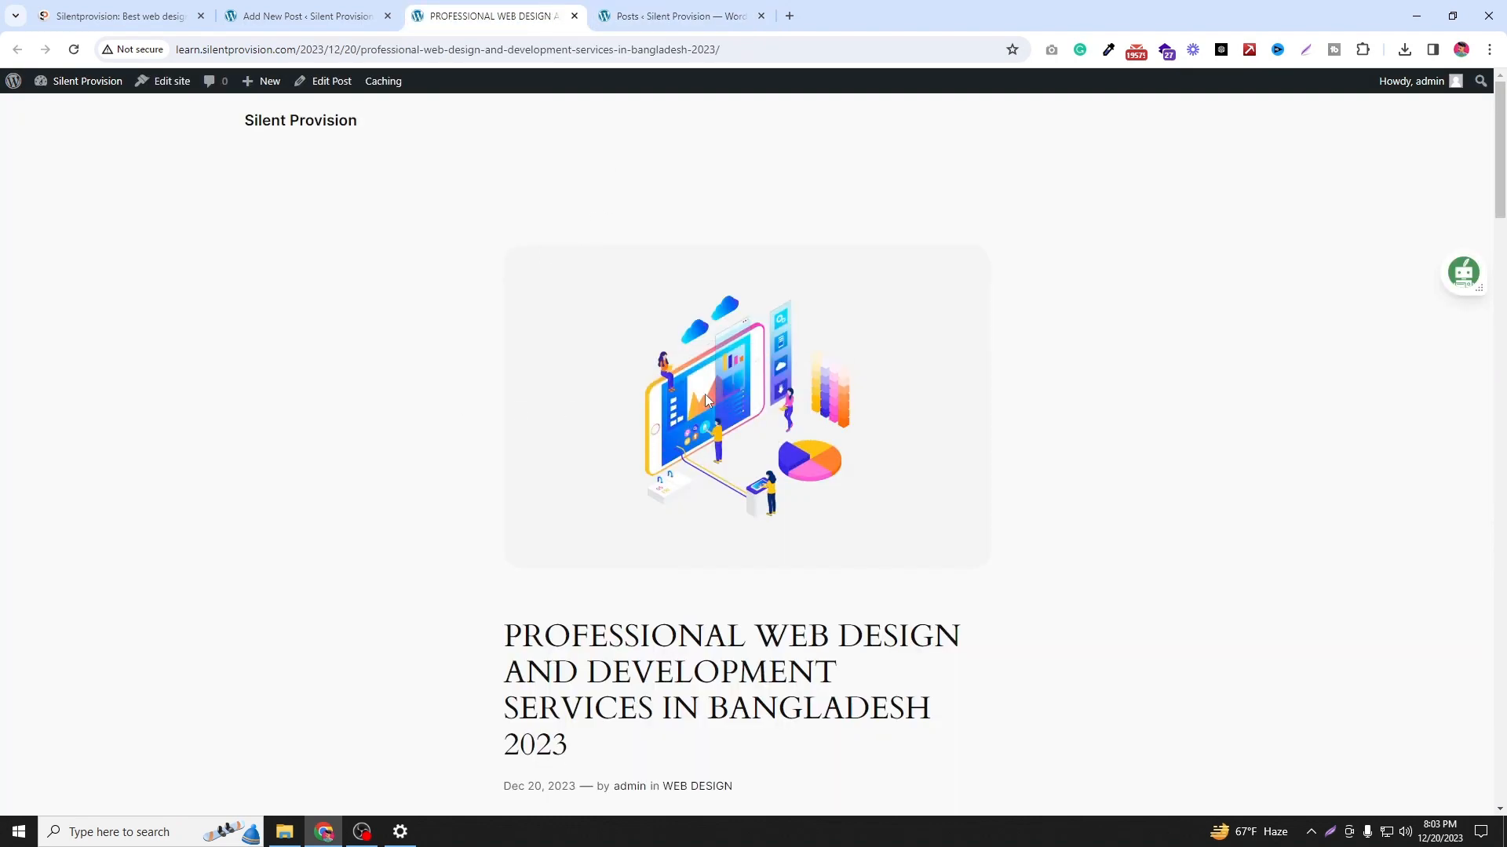
{"action": "scroll", "coordinate": [706, 398], "scroll_direction": "down", "scroll_amount": 3}
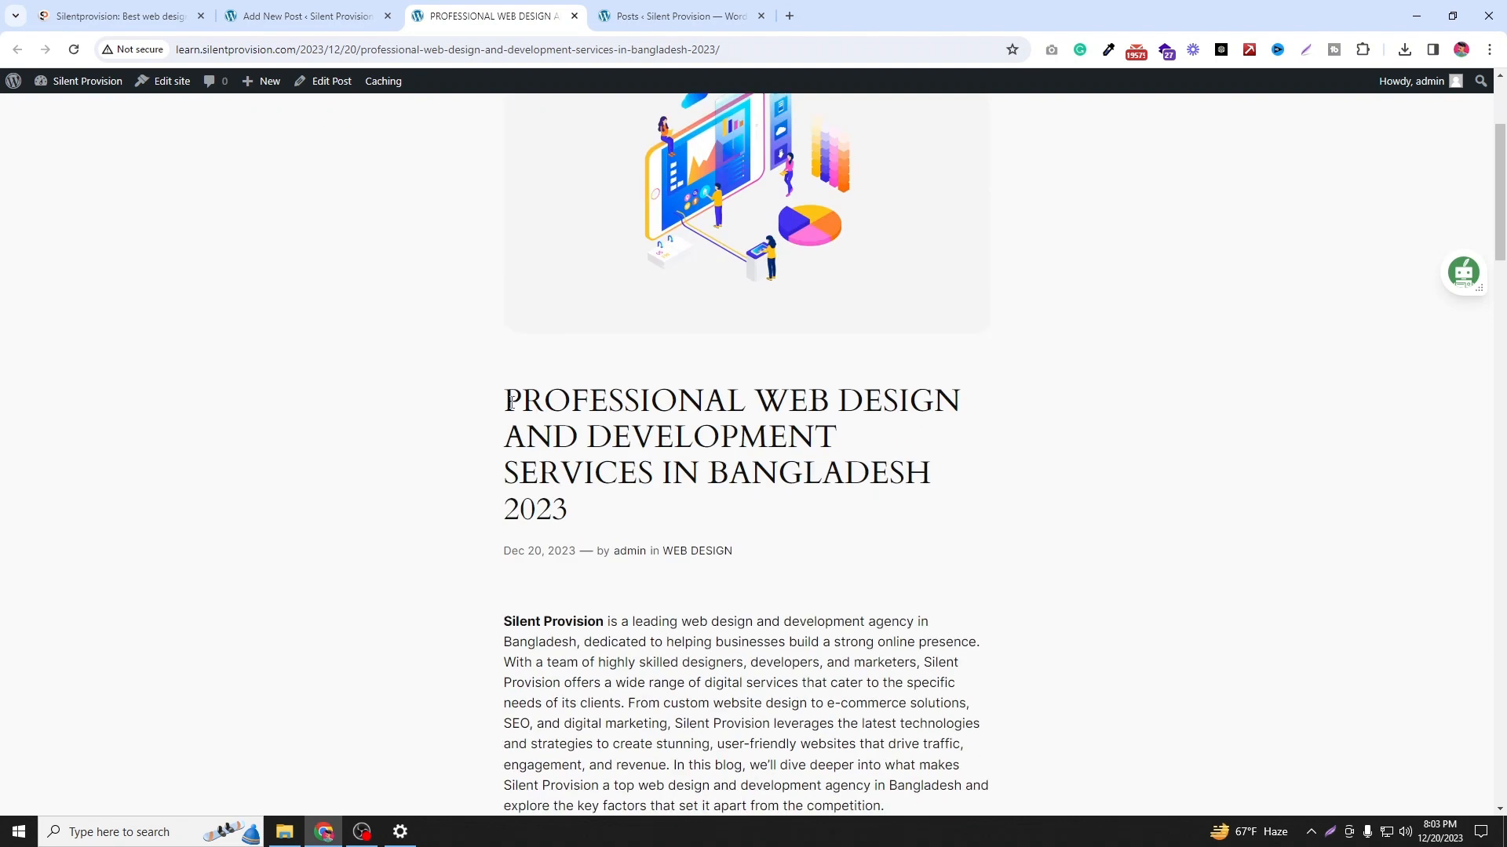
{"action": "left_click_drag", "start_coordinate": [510, 402], "coordinate": [571, 488]}
{"action": "scroll", "coordinate": [573, 490], "scroll_direction": "down", "scroll_amount": 2}
{"action": "left_click", "coordinate": [475, 416]}
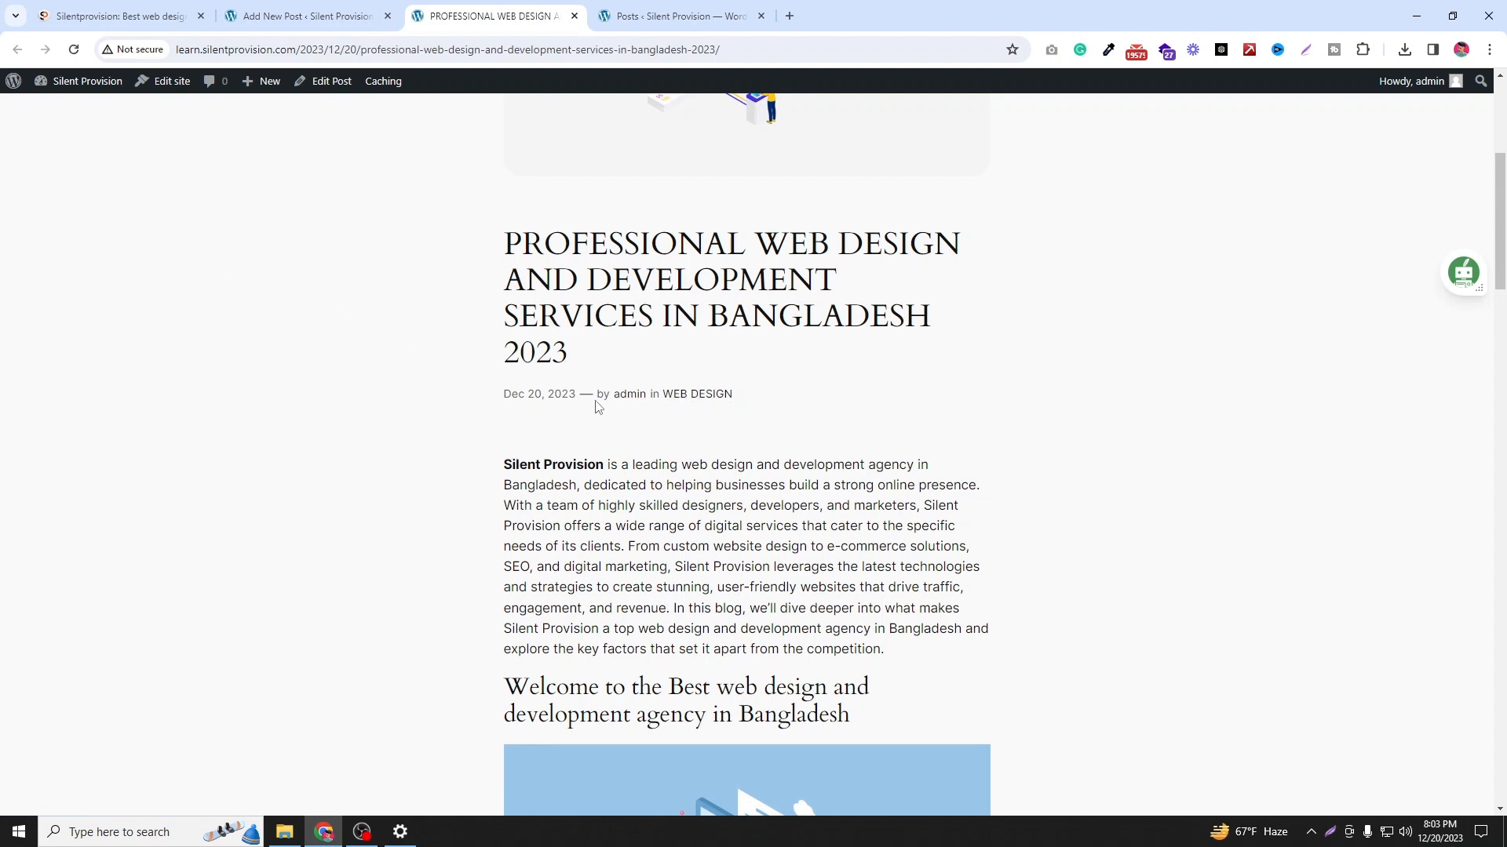
{"action": "left_click_drag", "start_coordinate": [734, 394], "coordinate": [665, 406]}
{"action": "left_click", "coordinate": [402, 433]}
{"action": "left_click_drag", "start_coordinate": [609, 466], "coordinate": [476, 487]}
{"action": "left_click", "coordinate": [475, 486]}
Step: Examine the body of the published post, including its image, numbered sections, coloured box and tag
{"action": "scroll", "coordinate": [543, 383], "scroll_direction": "down", "scroll_amount": 7}
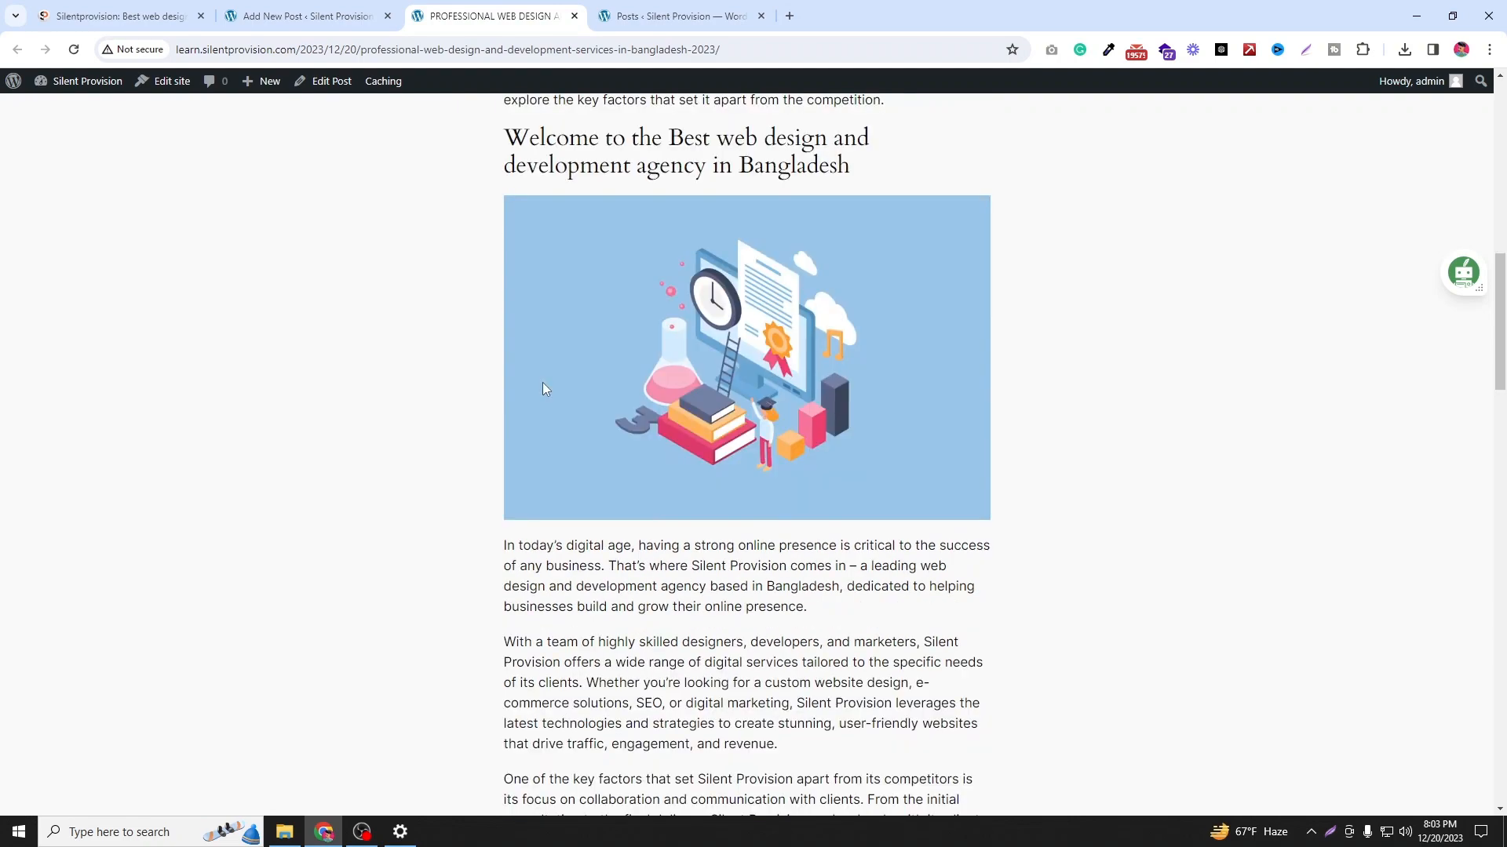
{"action": "scroll", "coordinate": [543, 383], "scroll_direction": "down", "scroll_amount": 2}
{"action": "scroll", "coordinate": [663, 421], "scroll_direction": "down", "scroll_amount": 4}
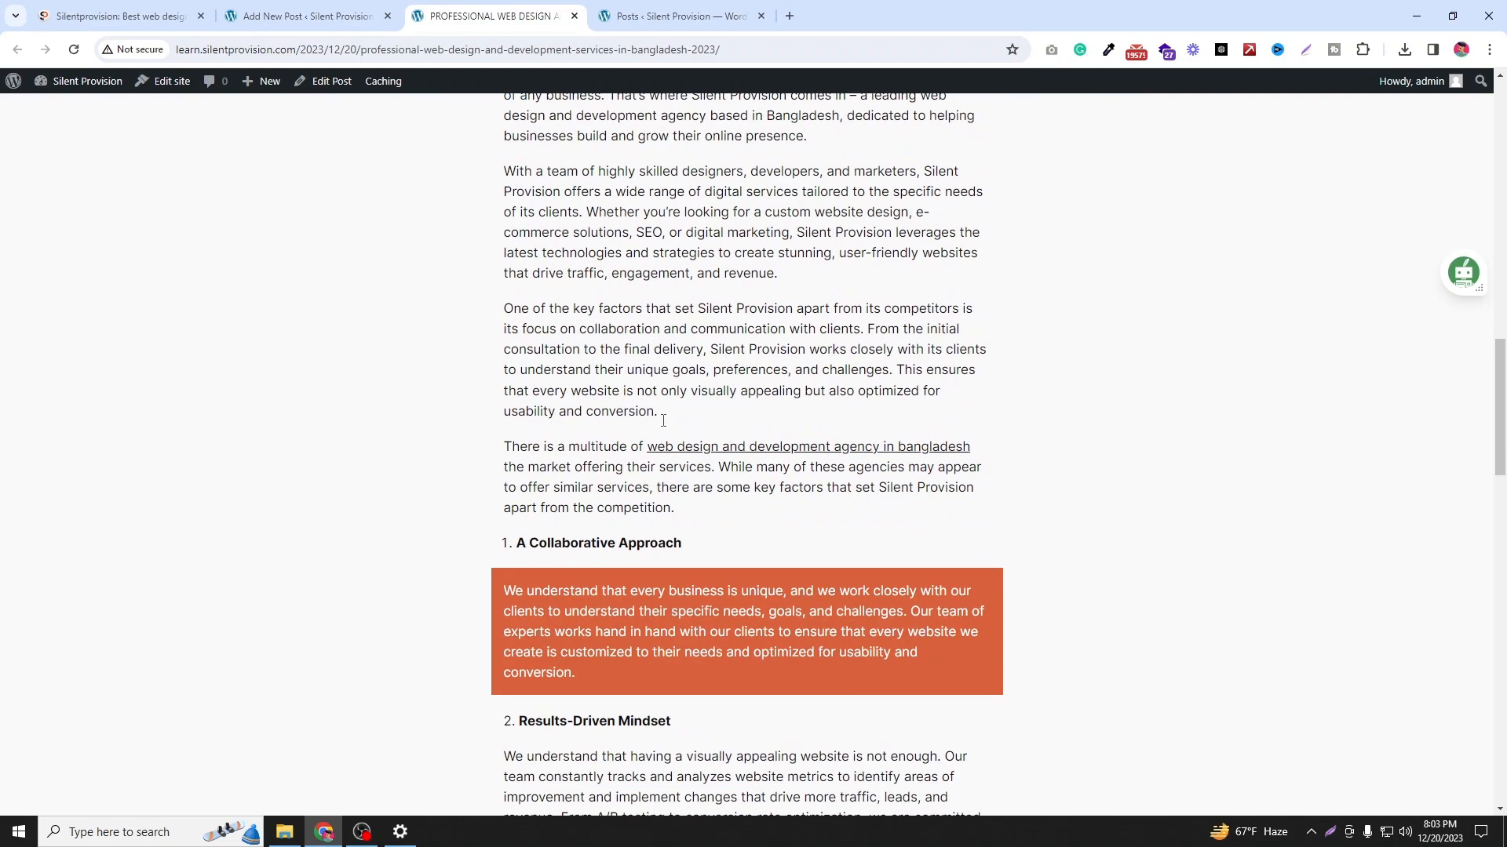
{"action": "scroll", "coordinate": [663, 421], "scroll_direction": "down", "scroll_amount": 7}
{"action": "scroll", "coordinate": [362, 197], "scroll_direction": "up", "scroll_amount": 2}
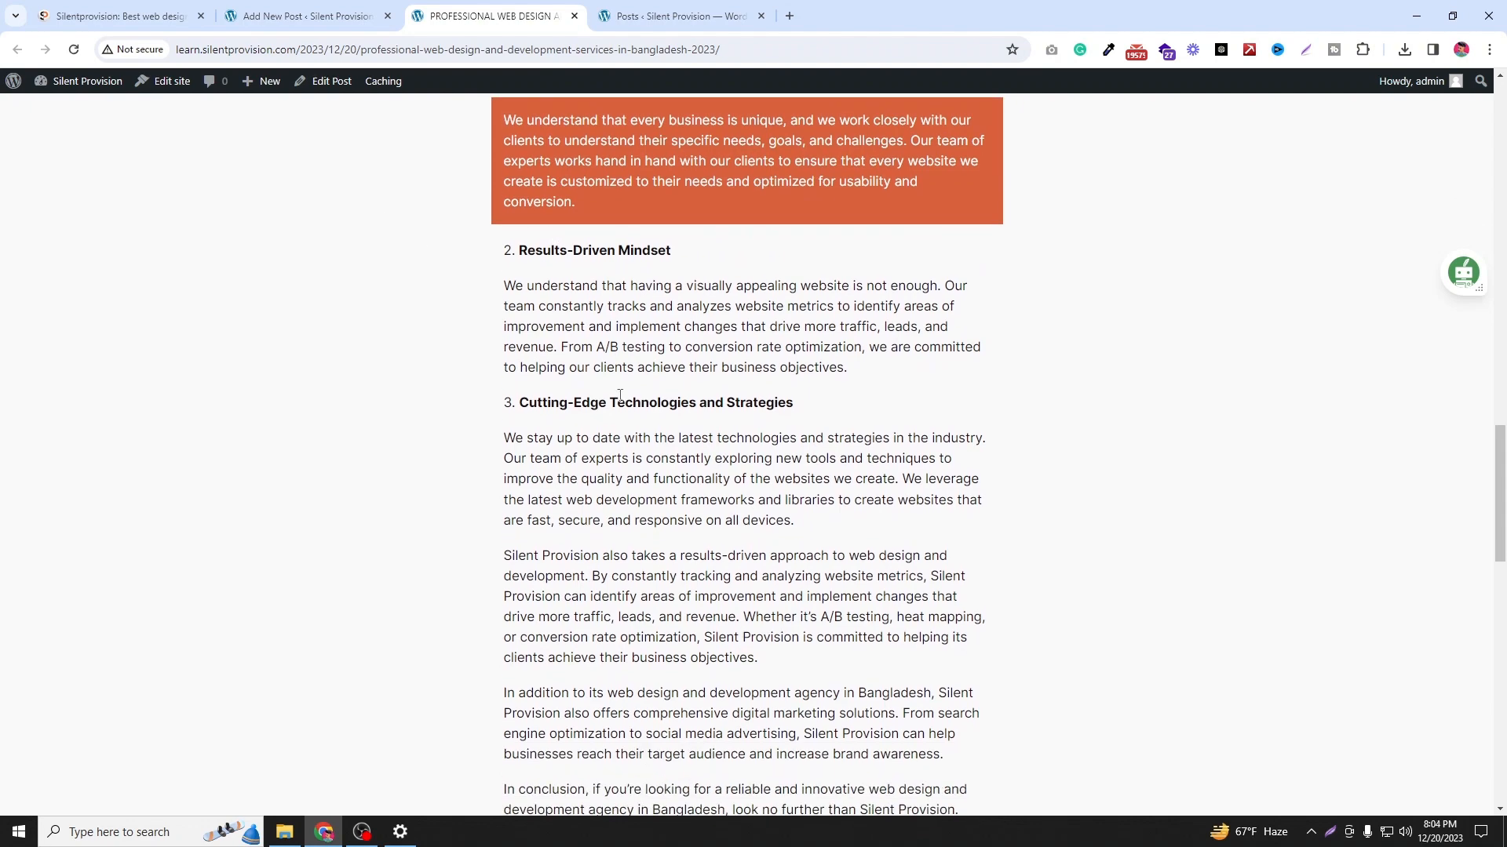
{"action": "scroll", "coordinate": [620, 394], "scroll_direction": "down", "scroll_amount": 2}
{"action": "scroll", "coordinate": [638, 401], "scroll_direction": "down", "scroll_amount": 3}
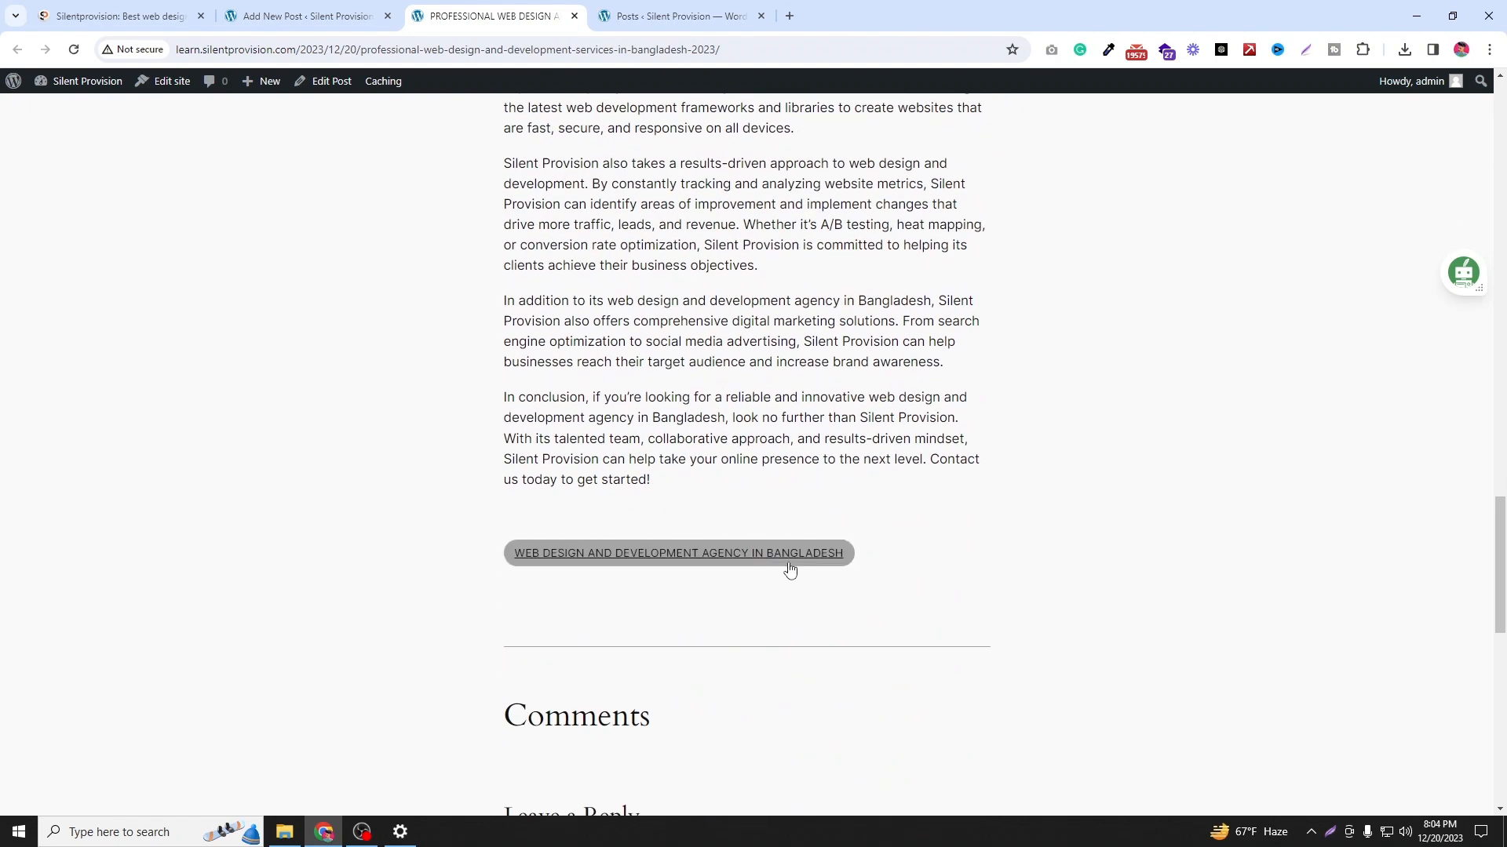
{"action": "scroll", "coordinate": [724, 294], "scroll_direction": "up", "scroll_amount": 4}
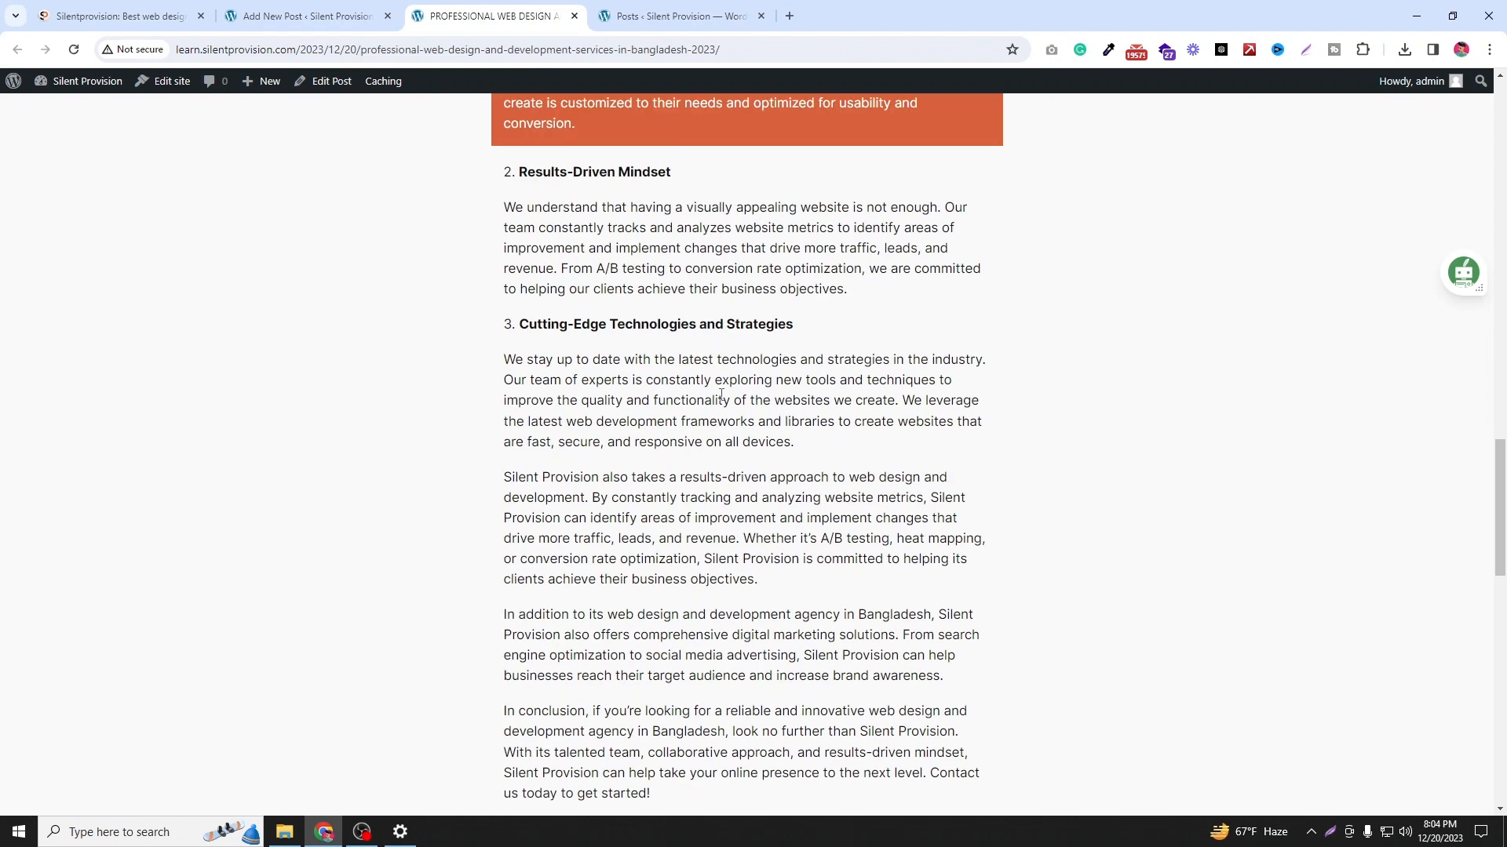
{"action": "scroll", "coordinate": [981, 302], "scroll_direction": "up", "scroll_amount": 4}
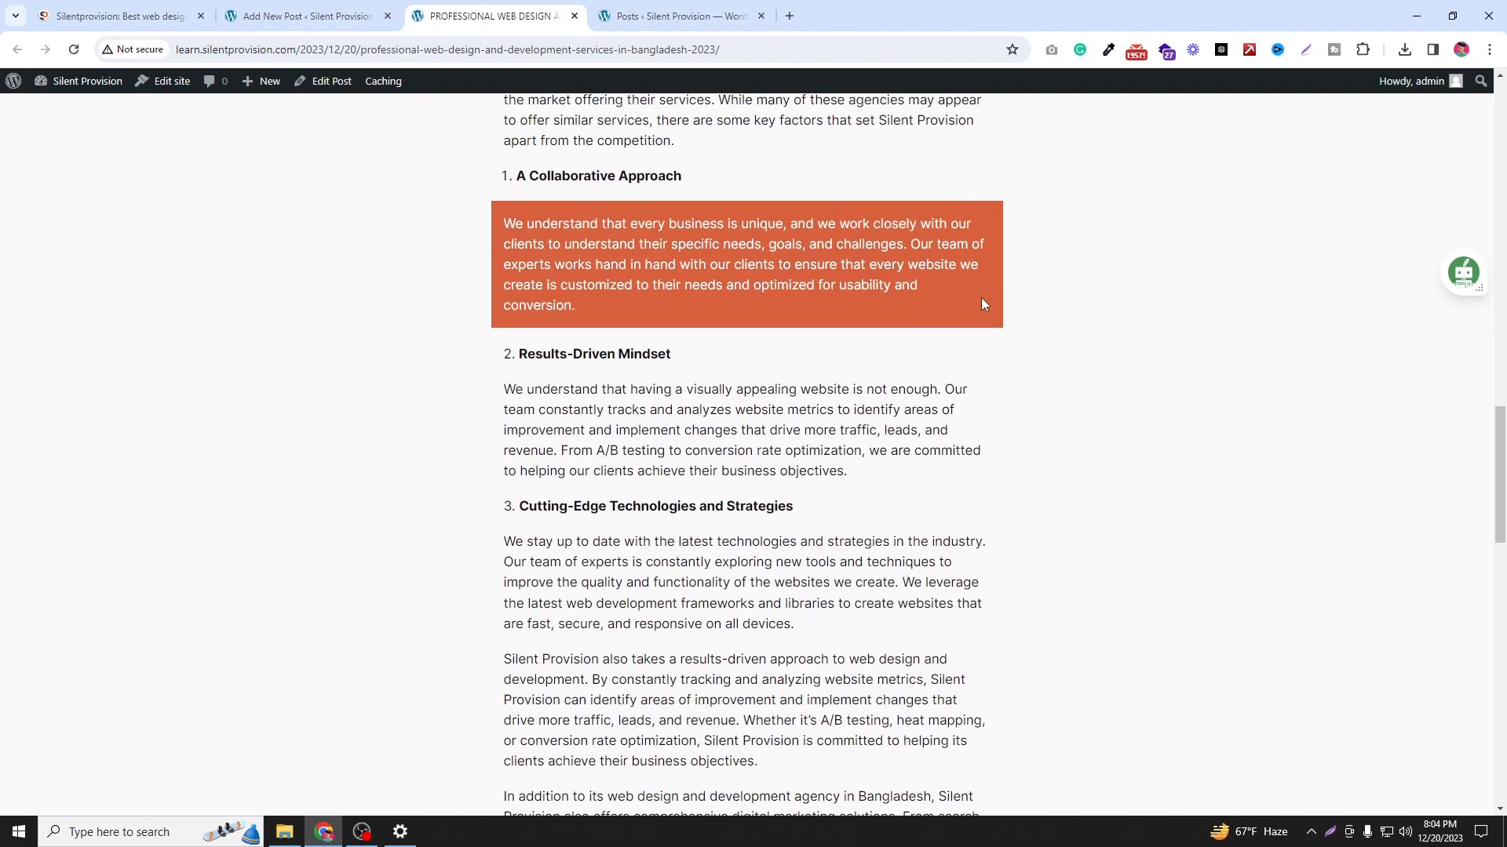
{"action": "scroll", "coordinate": [1110, 375], "scroll_direction": "up", "scroll_amount": 1}
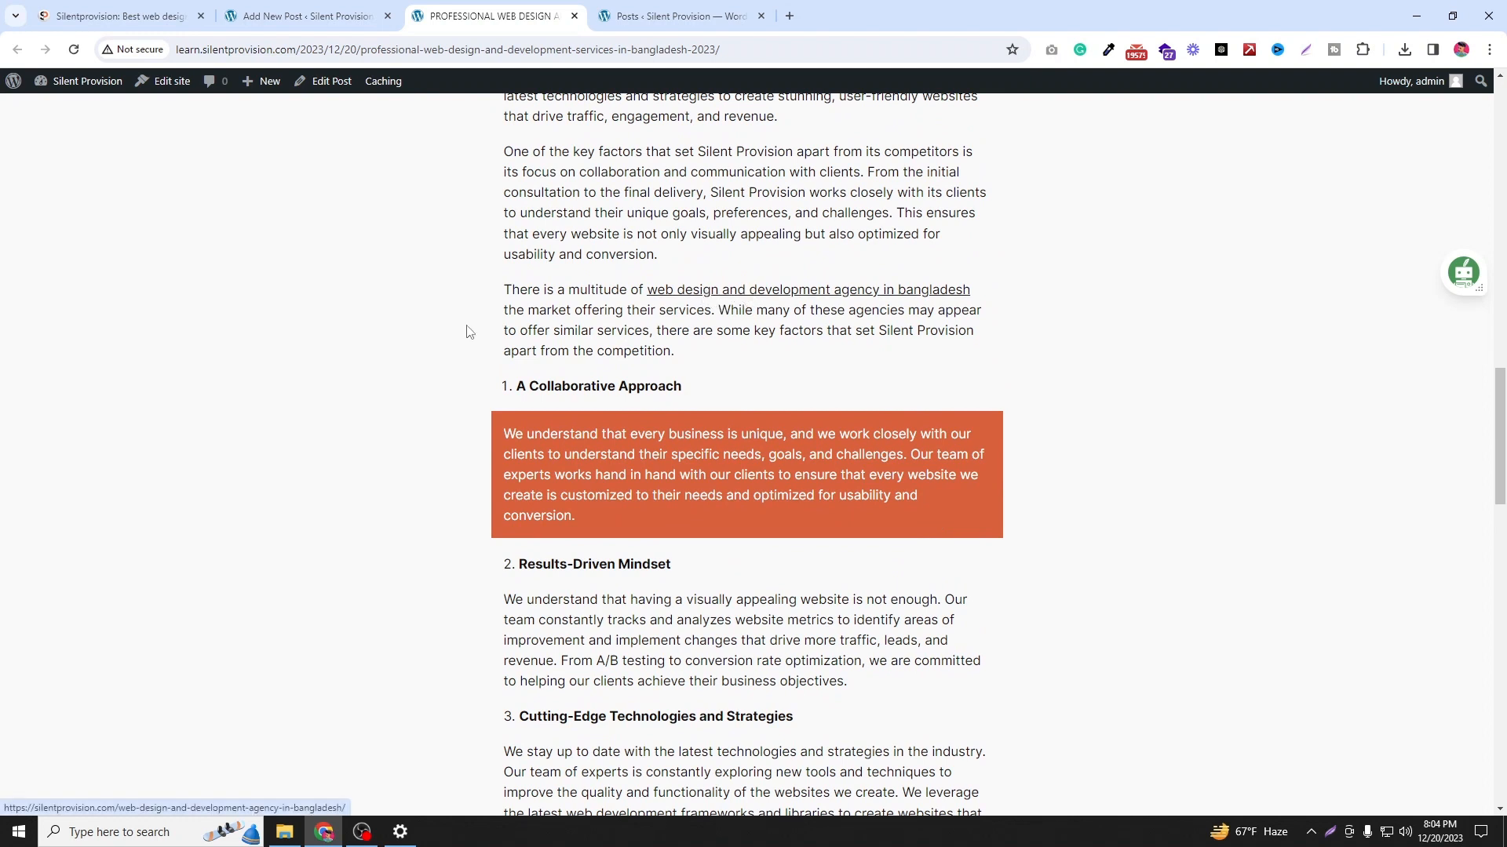
Step: Test the "web design and development agency in bangladesh" link in the published post and return to the post
{"action": "left_click", "coordinate": [785, 299]}
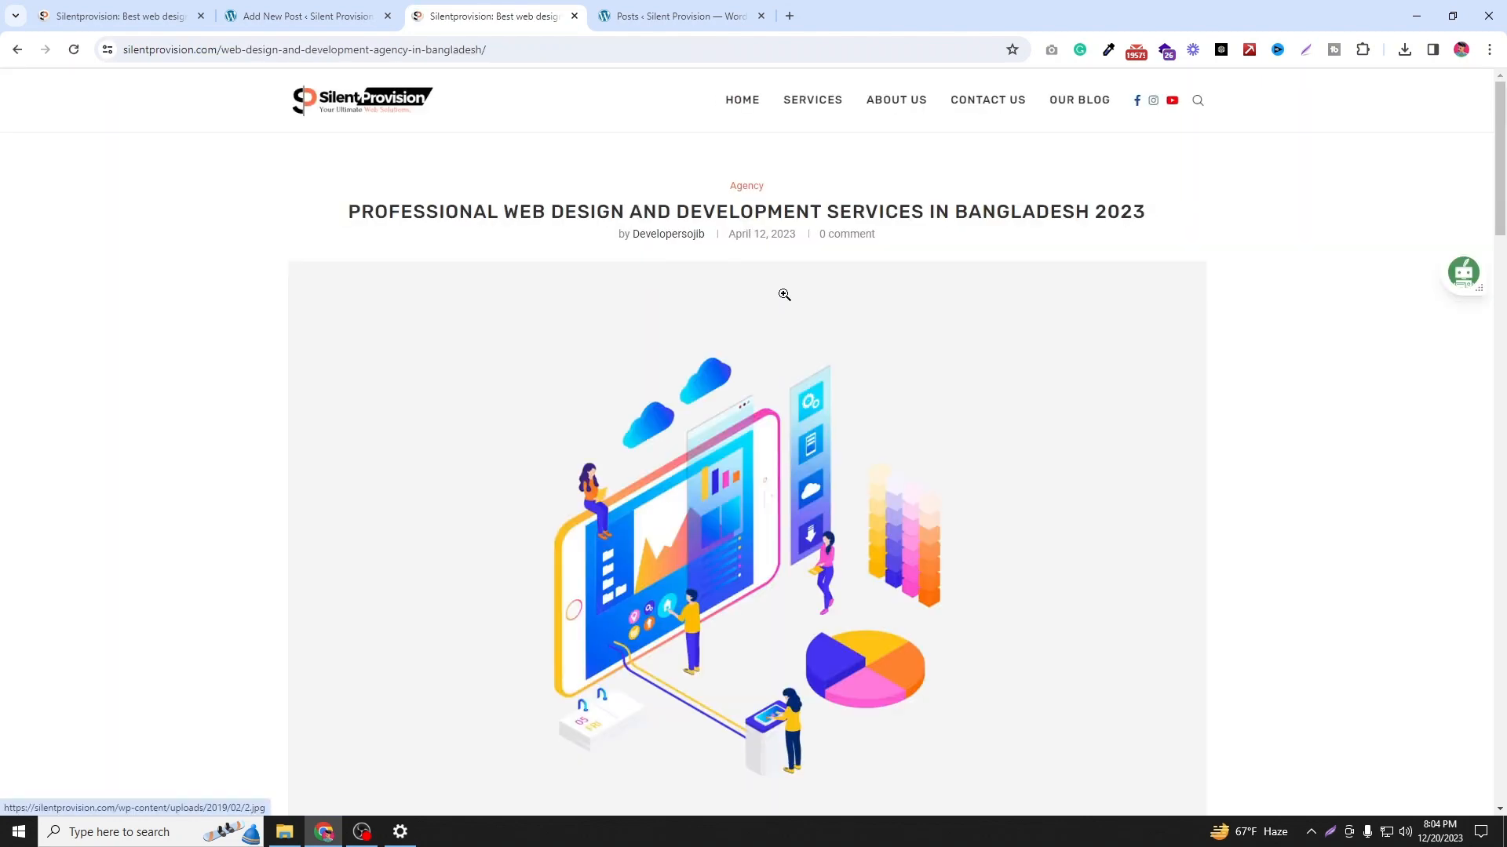
{"action": "scroll", "coordinate": [784, 294], "scroll_direction": "down", "scroll_amount": 18}
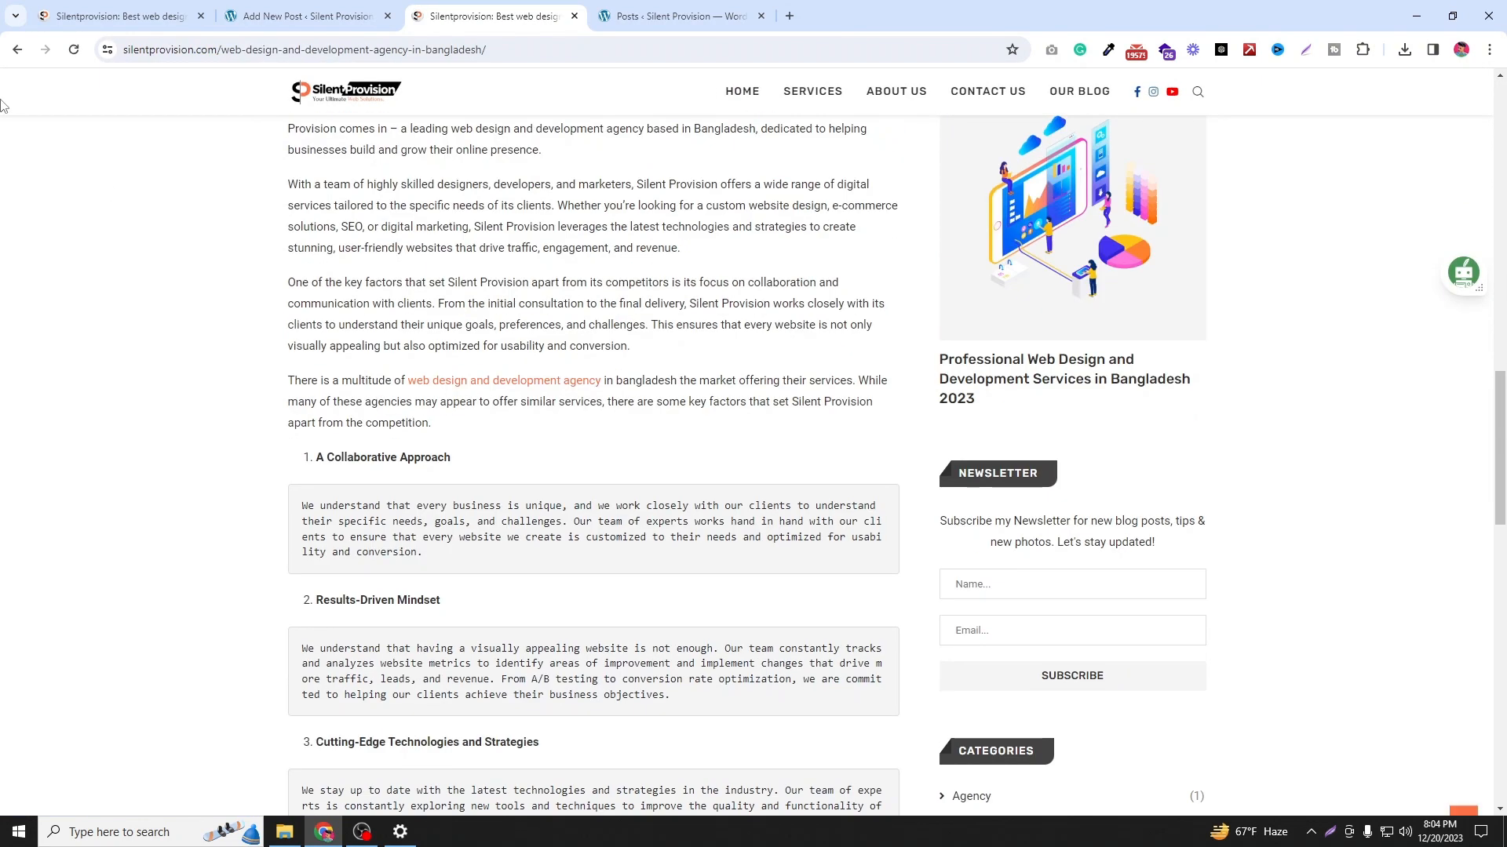
{"action": "left_click", "coordinate": [17, 49]}
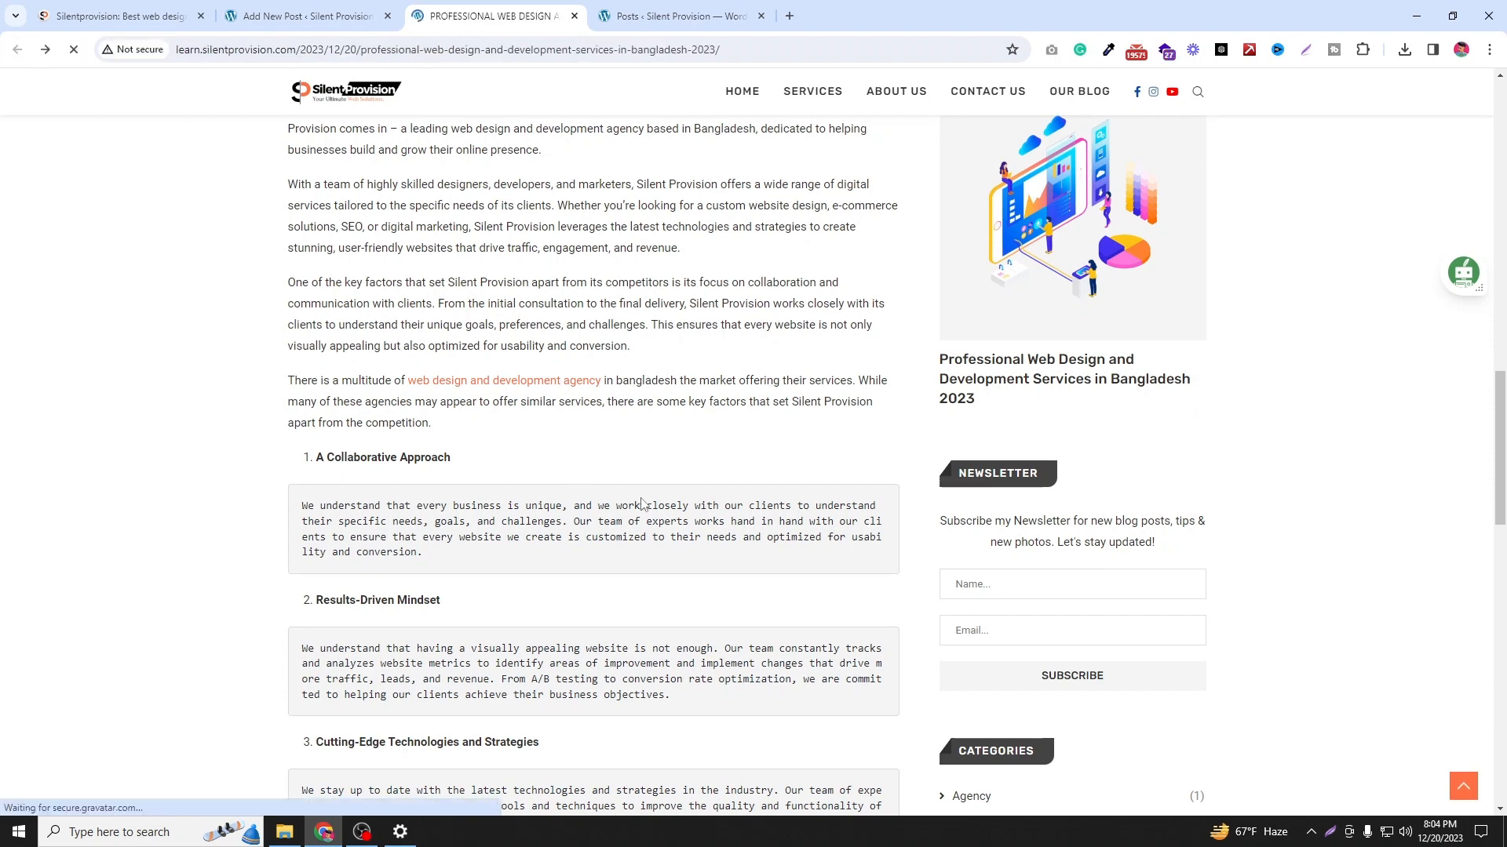
Step: Check the comment form at the end of the published post
{"action": "scroll", "coordinate": [650, 499], "scroll_direction": "down", "scroll_amount": 13}
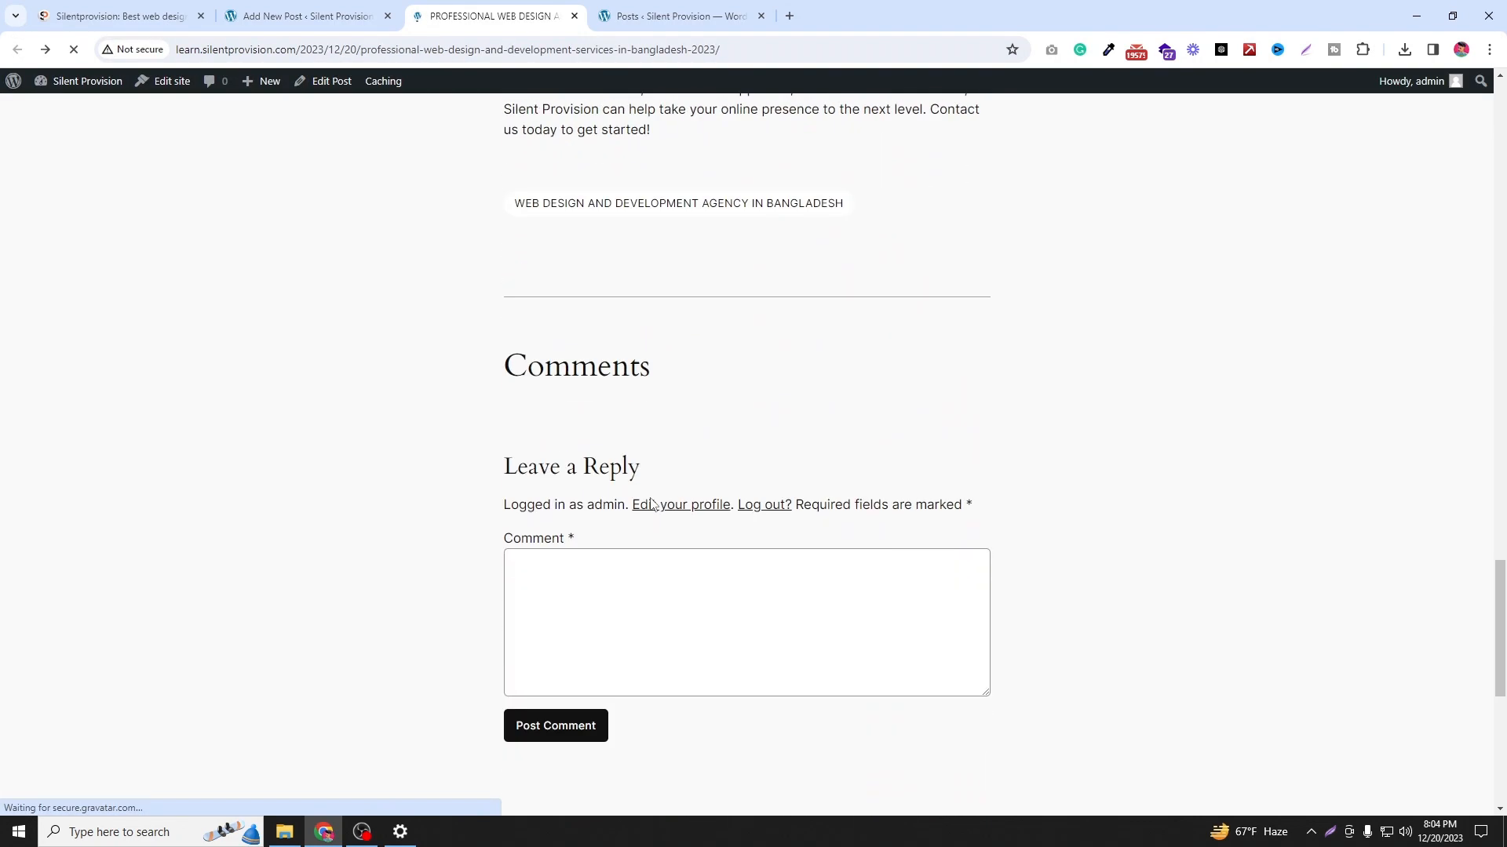
{"action": "scroll", "coordinate": [651, 503], "scroll_direction": "down", "scroll_amount": 2}
{"action": "left_click", "coordinate": [651, 469]}
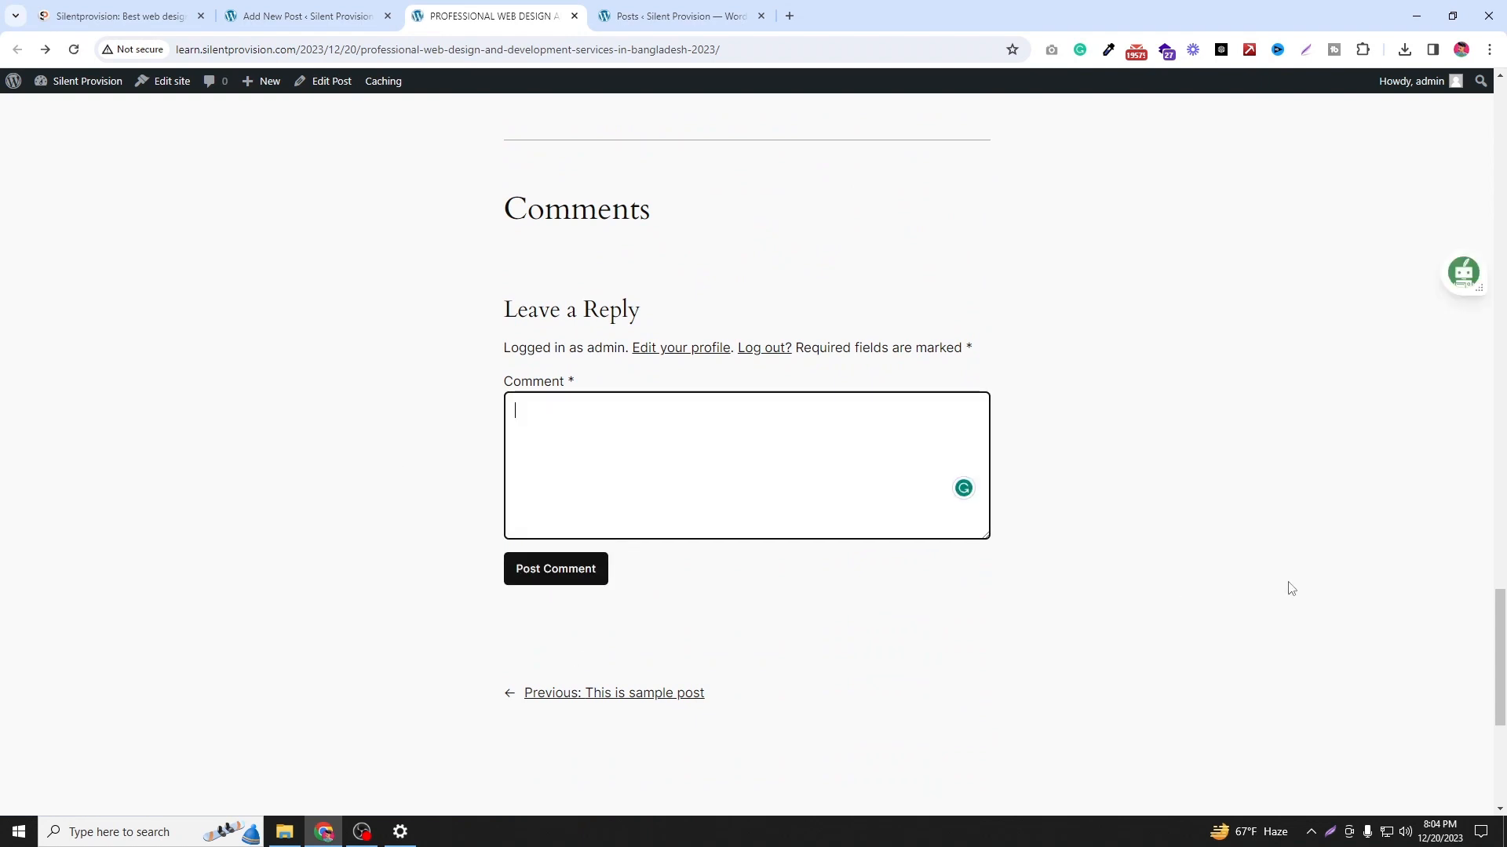
Step: Compare the beginning of the published post with the source article
{"action": "scroll", "coordinate": [1486, 399], "scroll_direction": "up", "scroll_amount": 3}
{"action": "left_click_drag", "start_coordinate": [1485, 399], "coordinate": [1485, 20]}
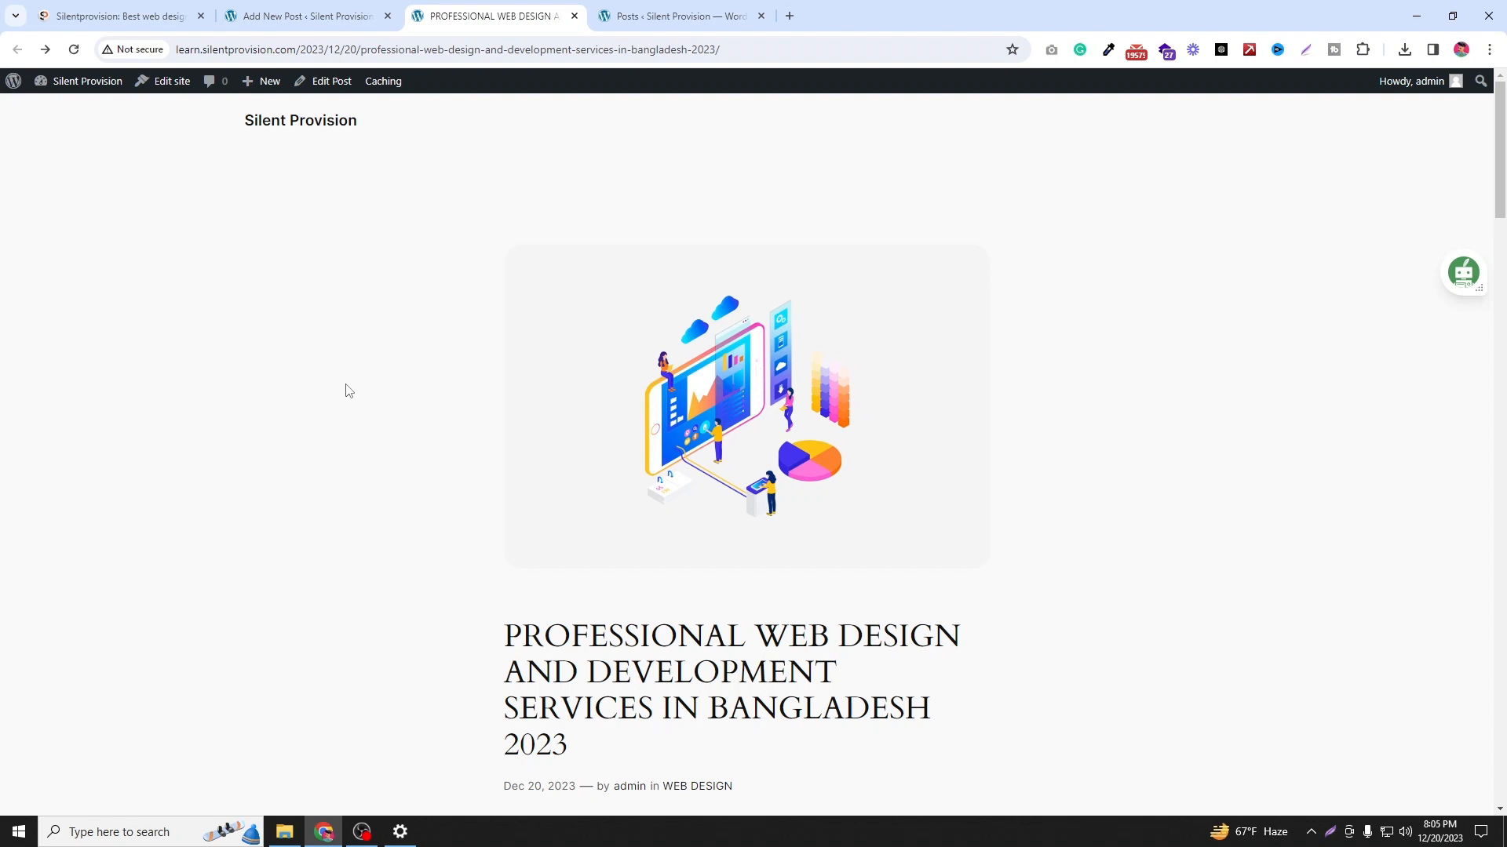
{"action": "left_click", "coordinate": [122, 10]}
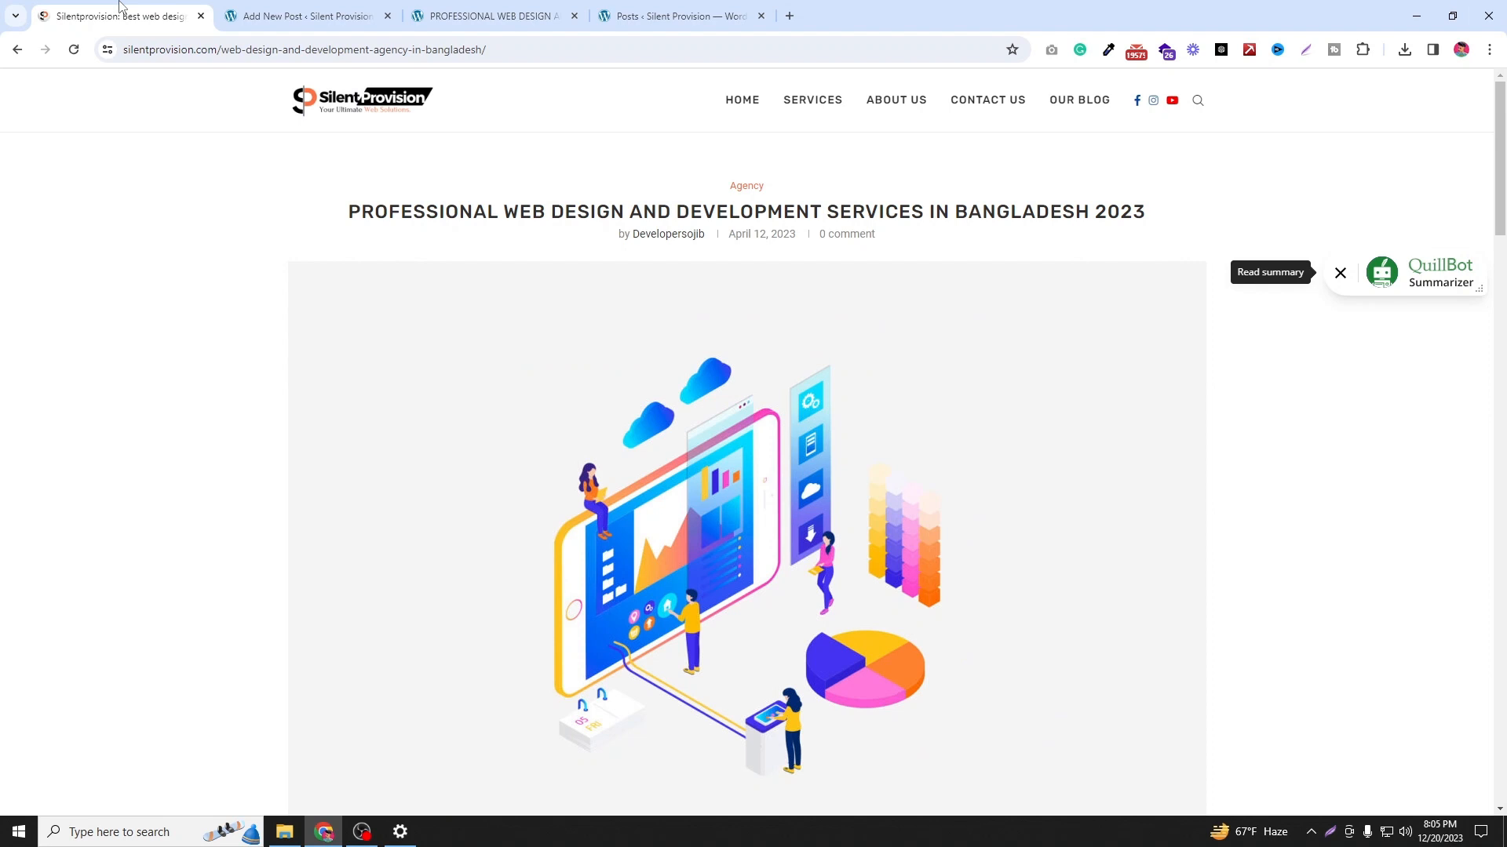
Step: Dismiss the QuillBot summarizer popup and compare the source article's title and page header with those of the published post
{"action": "left_click", "coordinate": [1338, 273]}
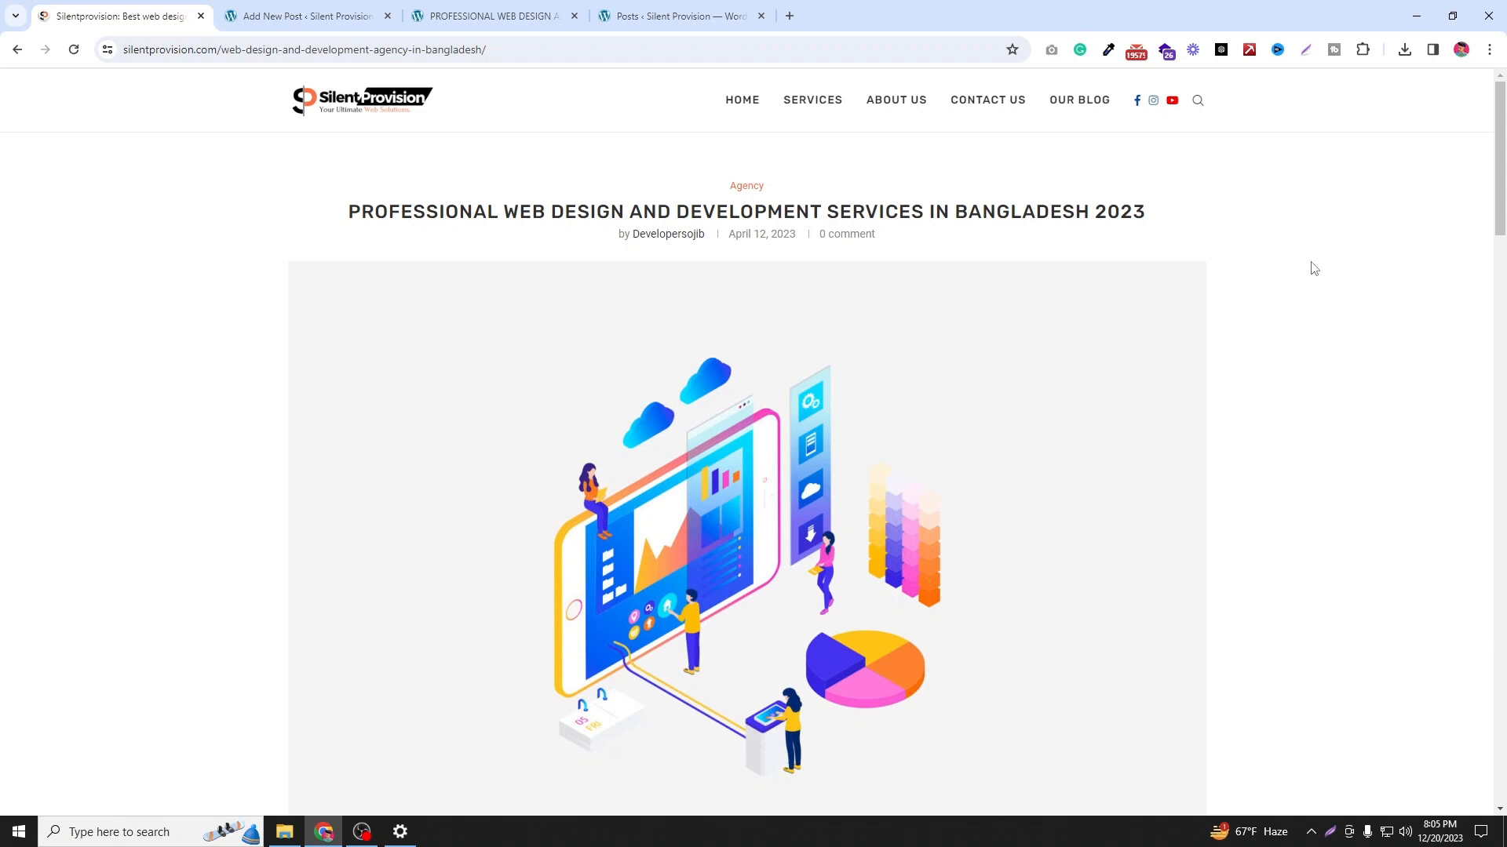
{"action": "triple_click", "coordinate": [770, 210]}
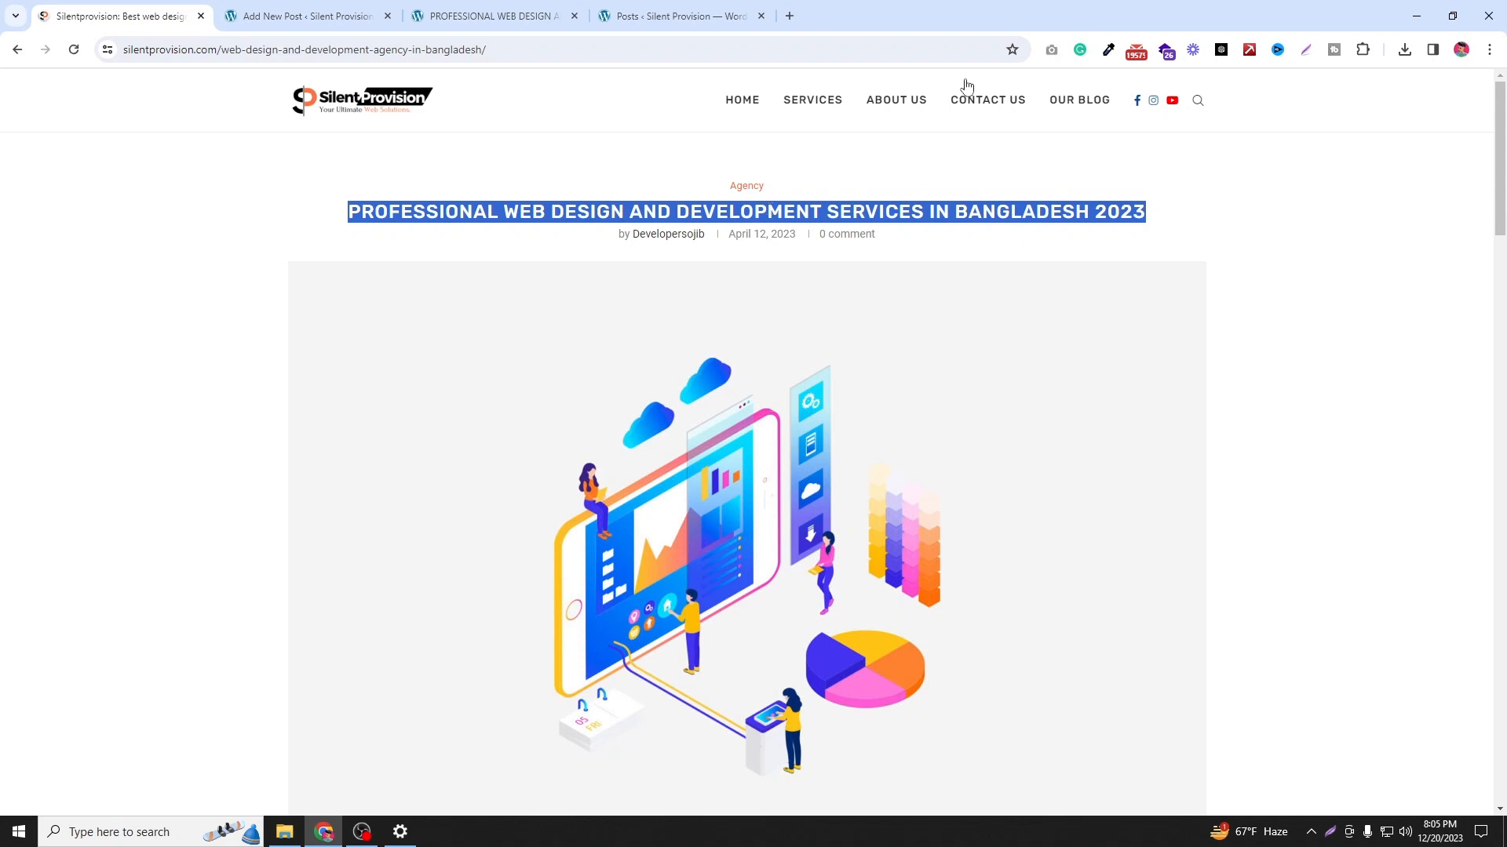
{"action": "left_click", "coordinate": [1018, 149]}
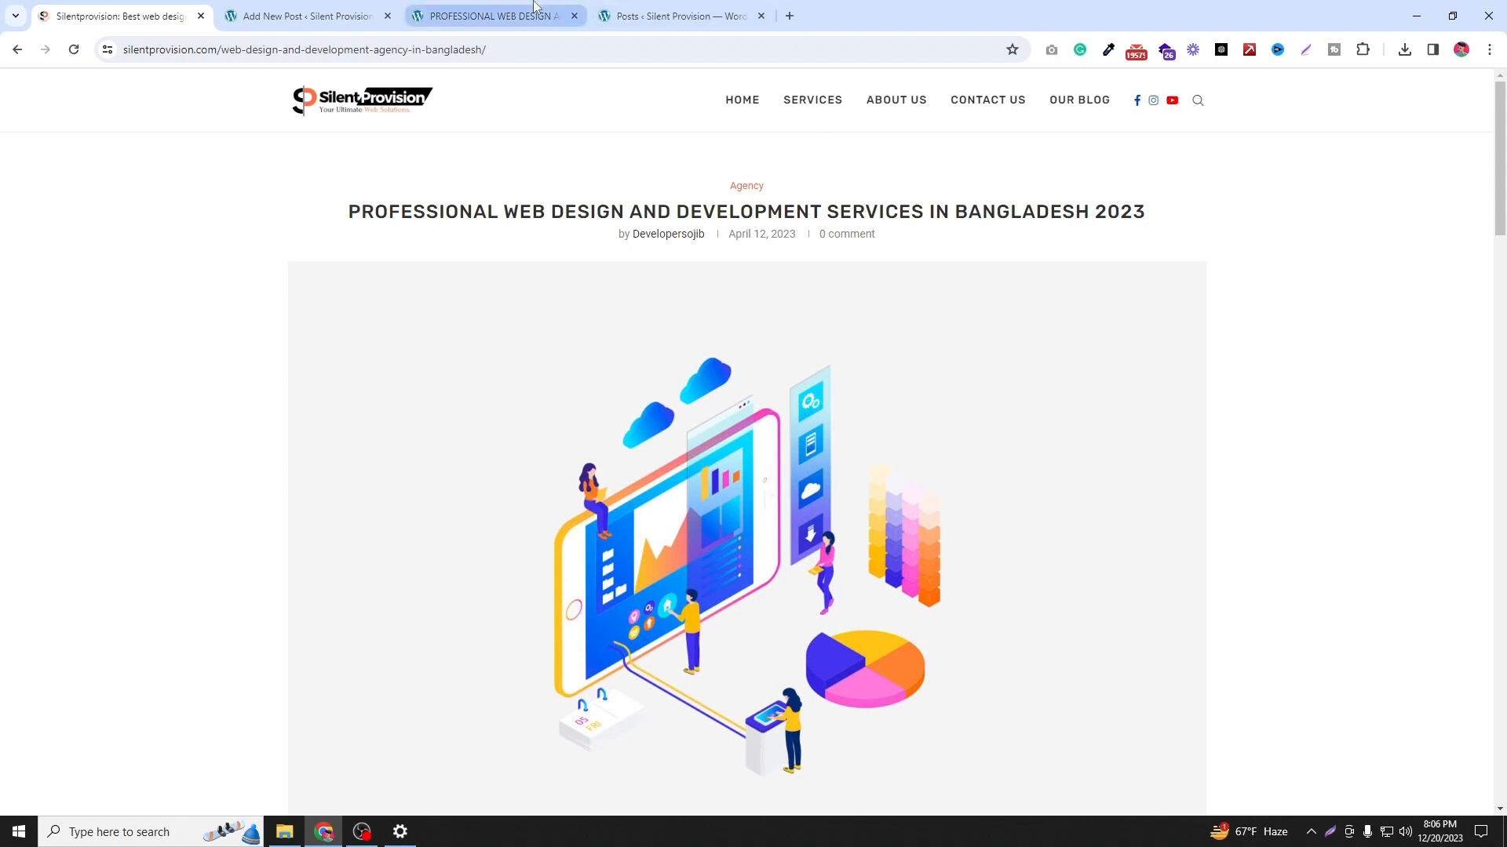
{"action": "left_click", "coordinate": [486, 10]}
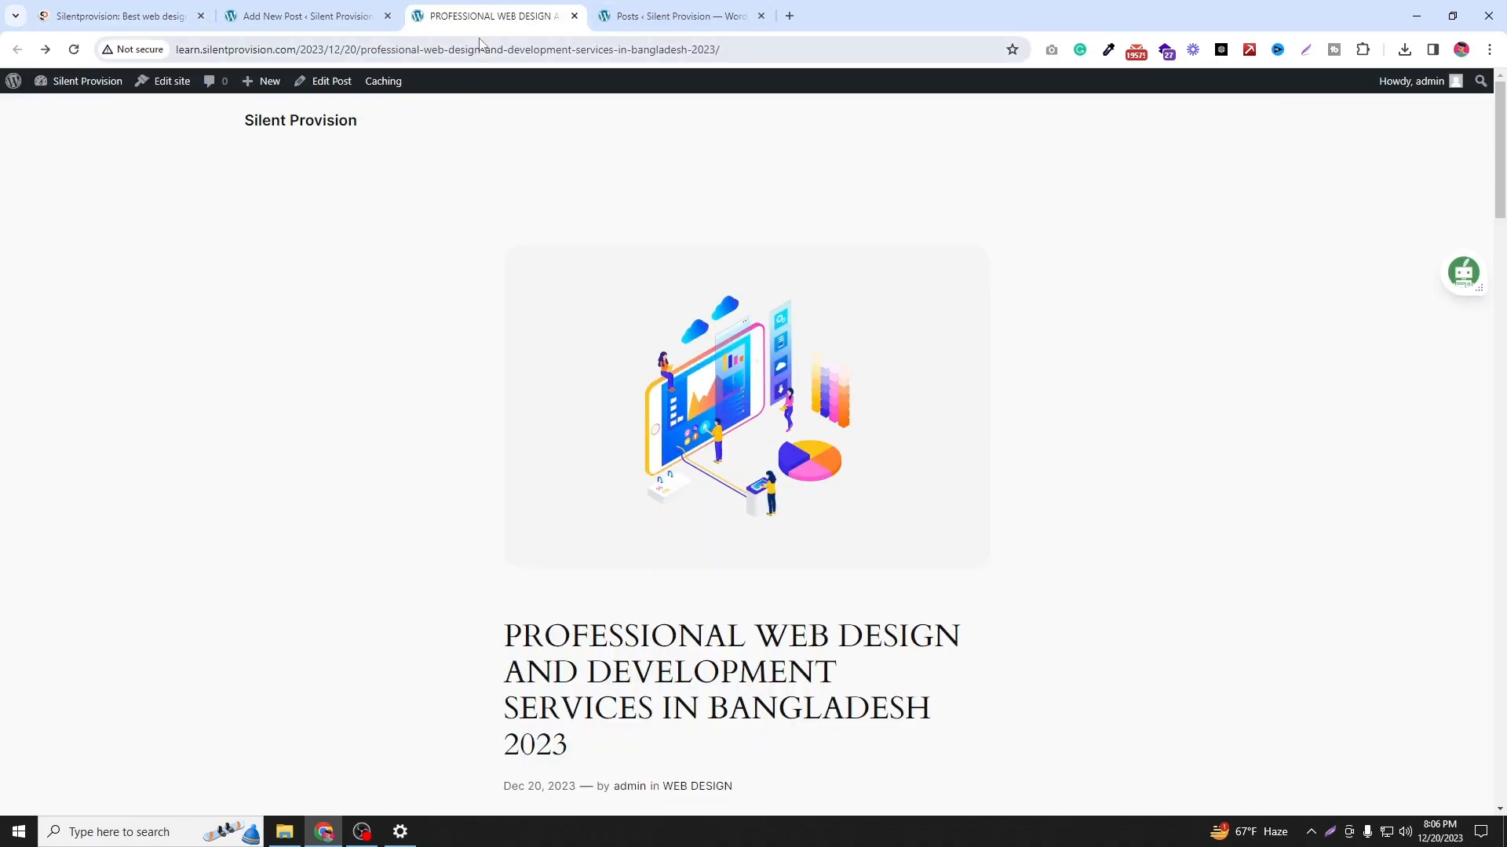
{"action": "left_click", "coordinate": [151, 11]}
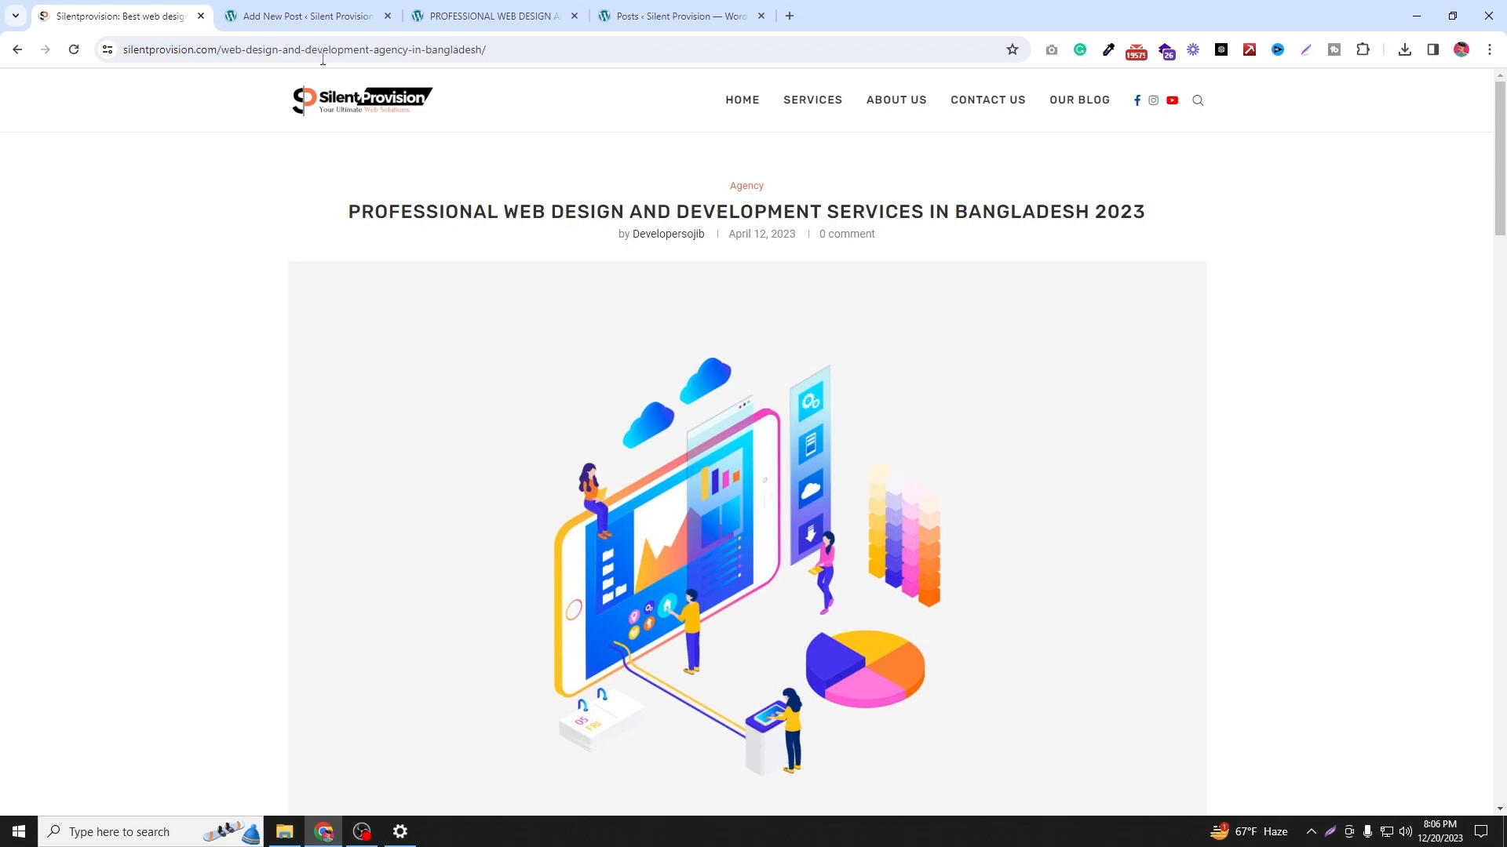
{"action": "left_click", "coordinate": [485, 16]}
{"action": "left_click", "coordinate": [491, 7]}
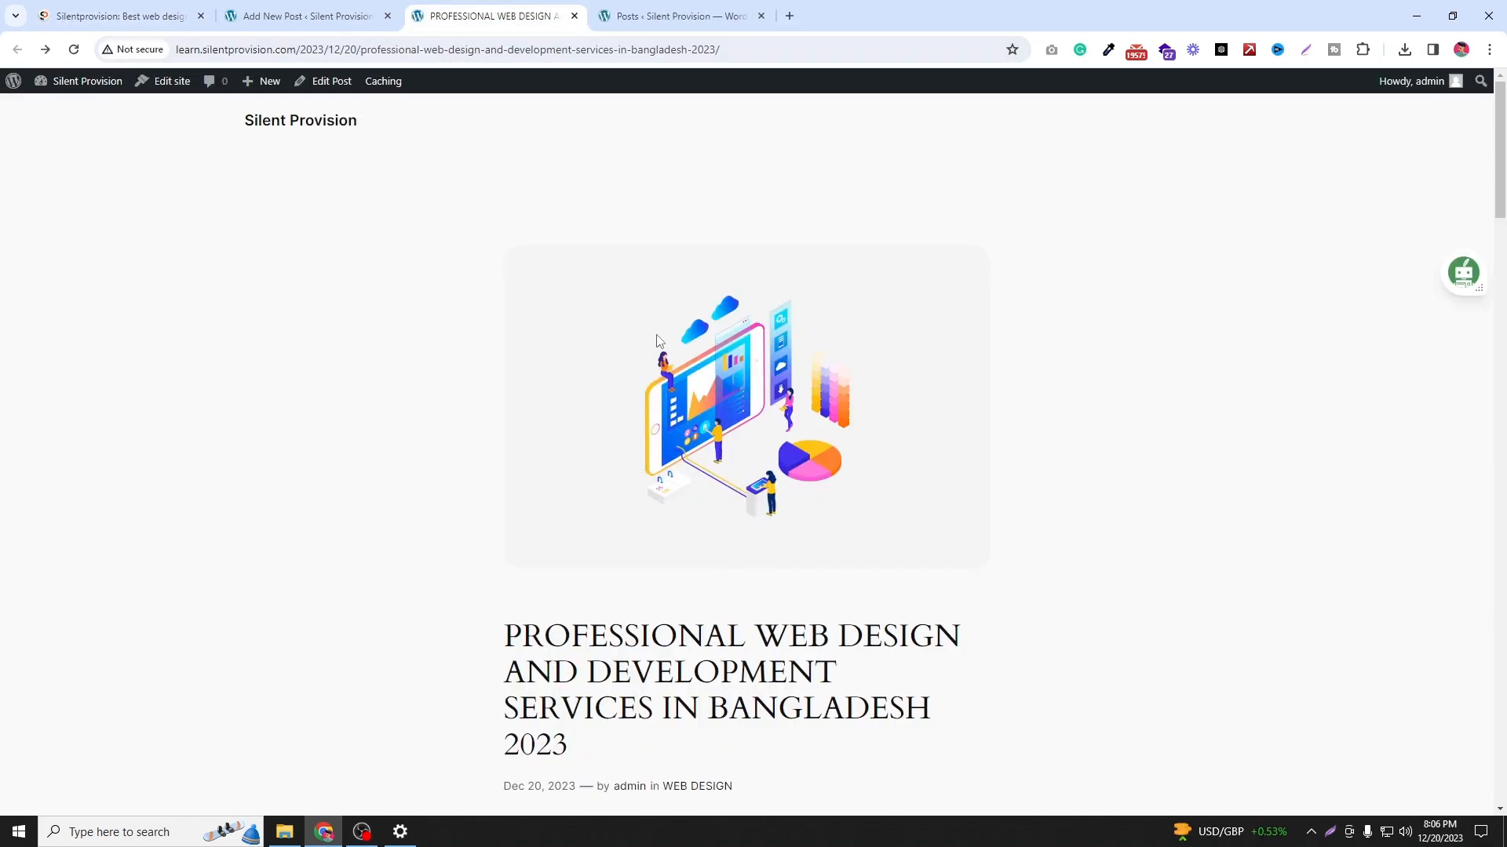
Step: Compare the title's font and placement in the published post against the source article by highlighting both titles
{"action": "left_click_drag", "start_coordinate": [499, 601], "coordinate": [590, 743]}
{"action": "left_click", "coordinate": [269, 277]}
{"action": "left_click", "coordinate": [117, 15]}
{"action": "left_click_drag", "start_coordinate": [389, 202], "coordinate": [511, 236]}
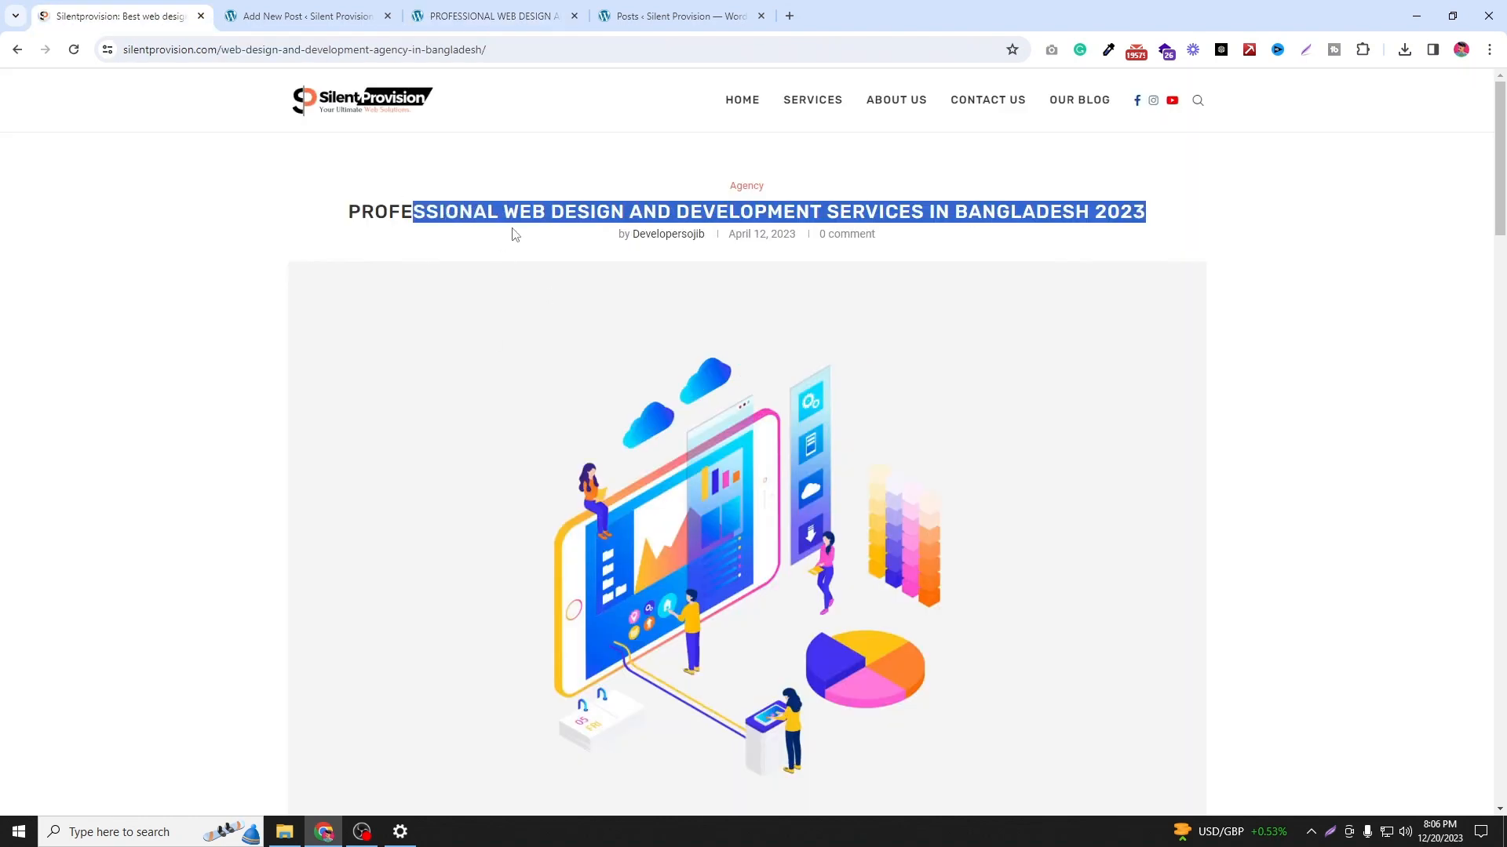
{"action": "left_click", "coordinate": [466, 10]}
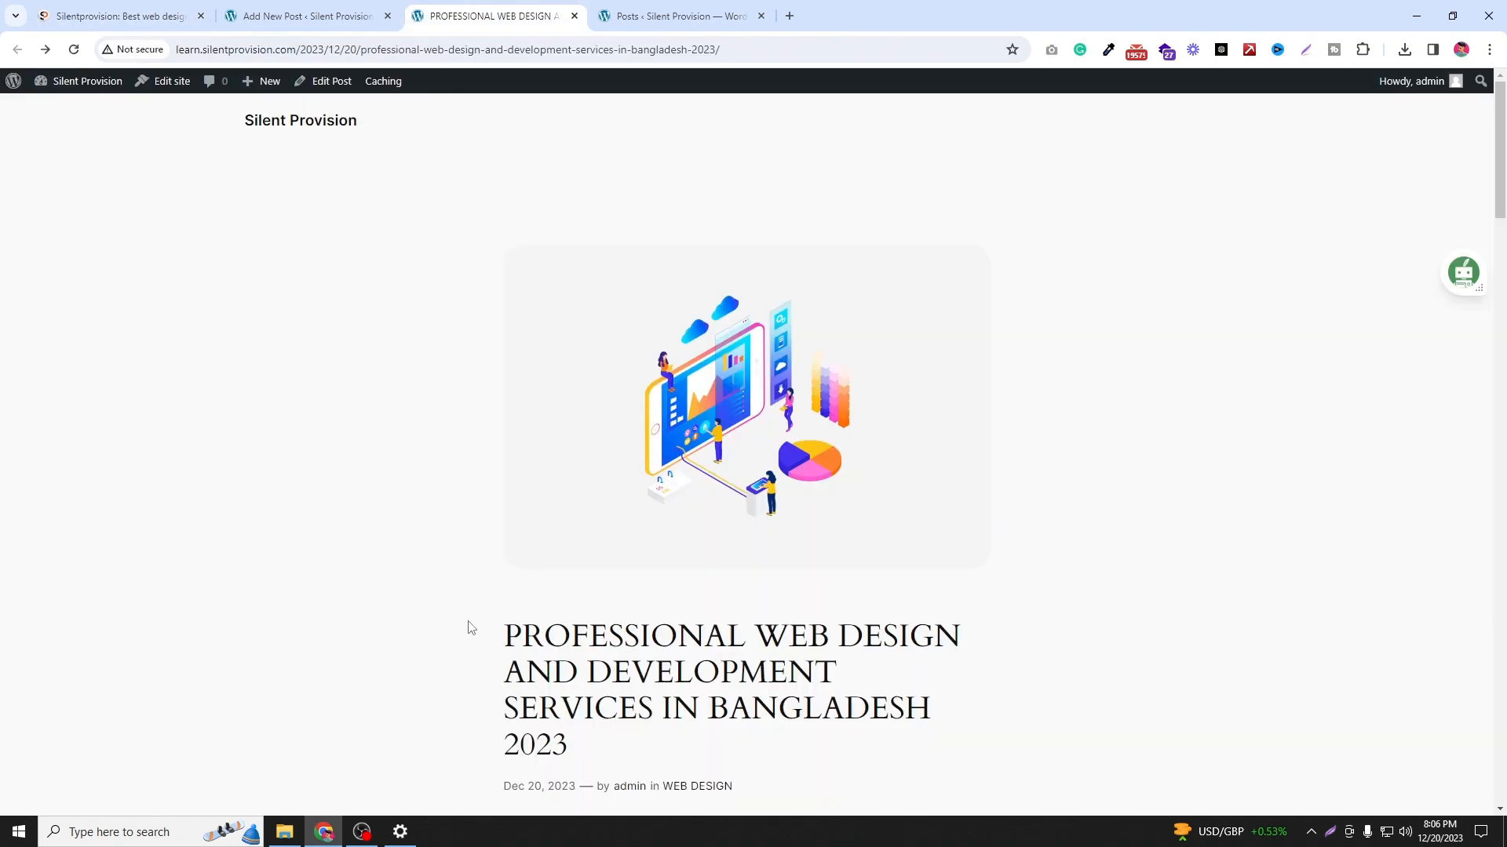
{"action": "left_click_drag", "start_coordinate": [470, 621], "coordinate": [615, 708]}
{"action": "left_click", "coordinate": [117, 15]}
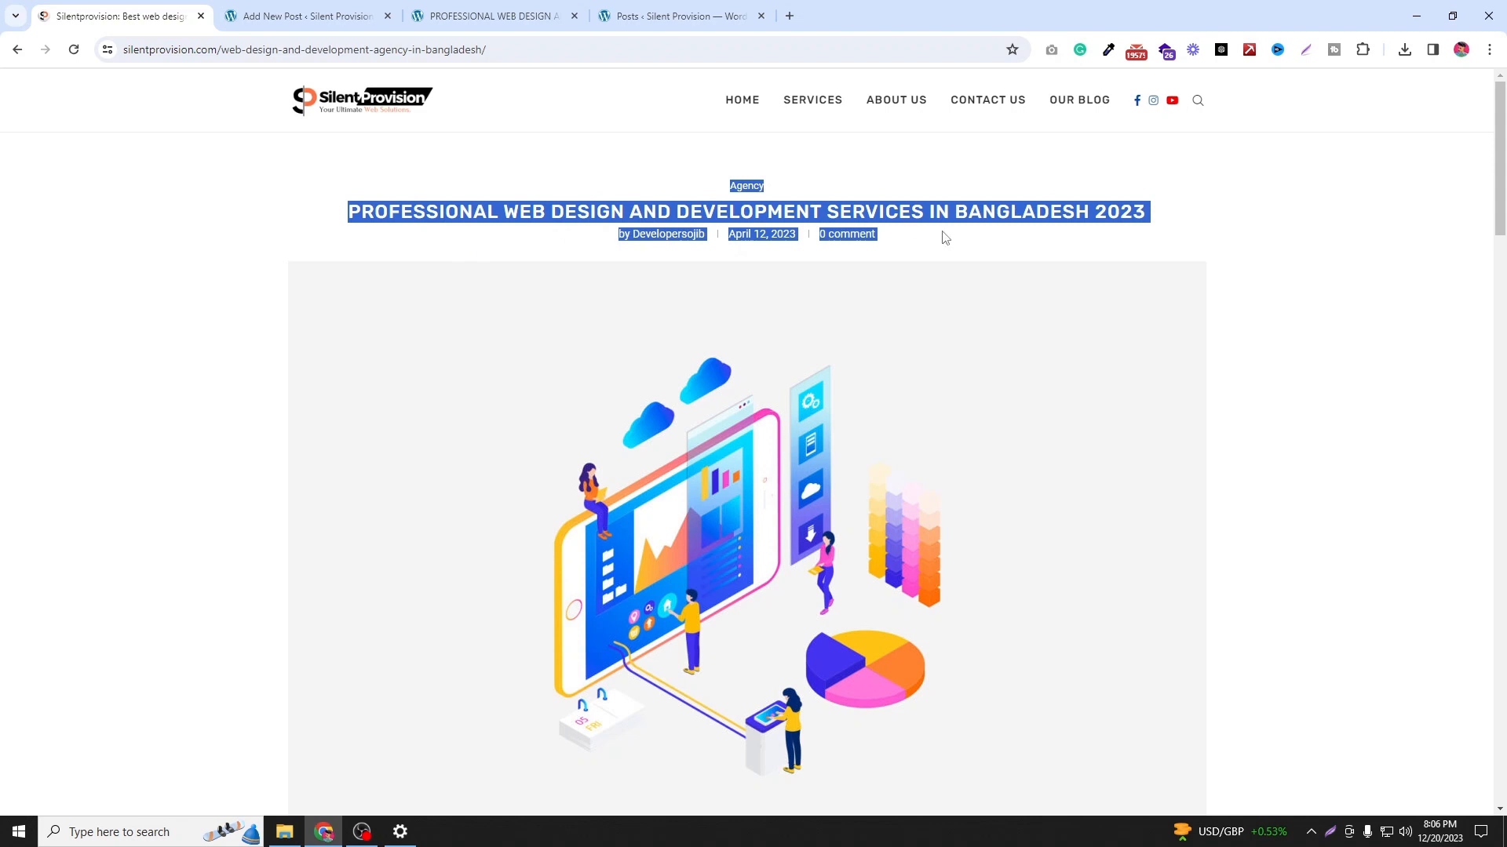
{"action": "left_click", "coordinate": [1328, 215]}
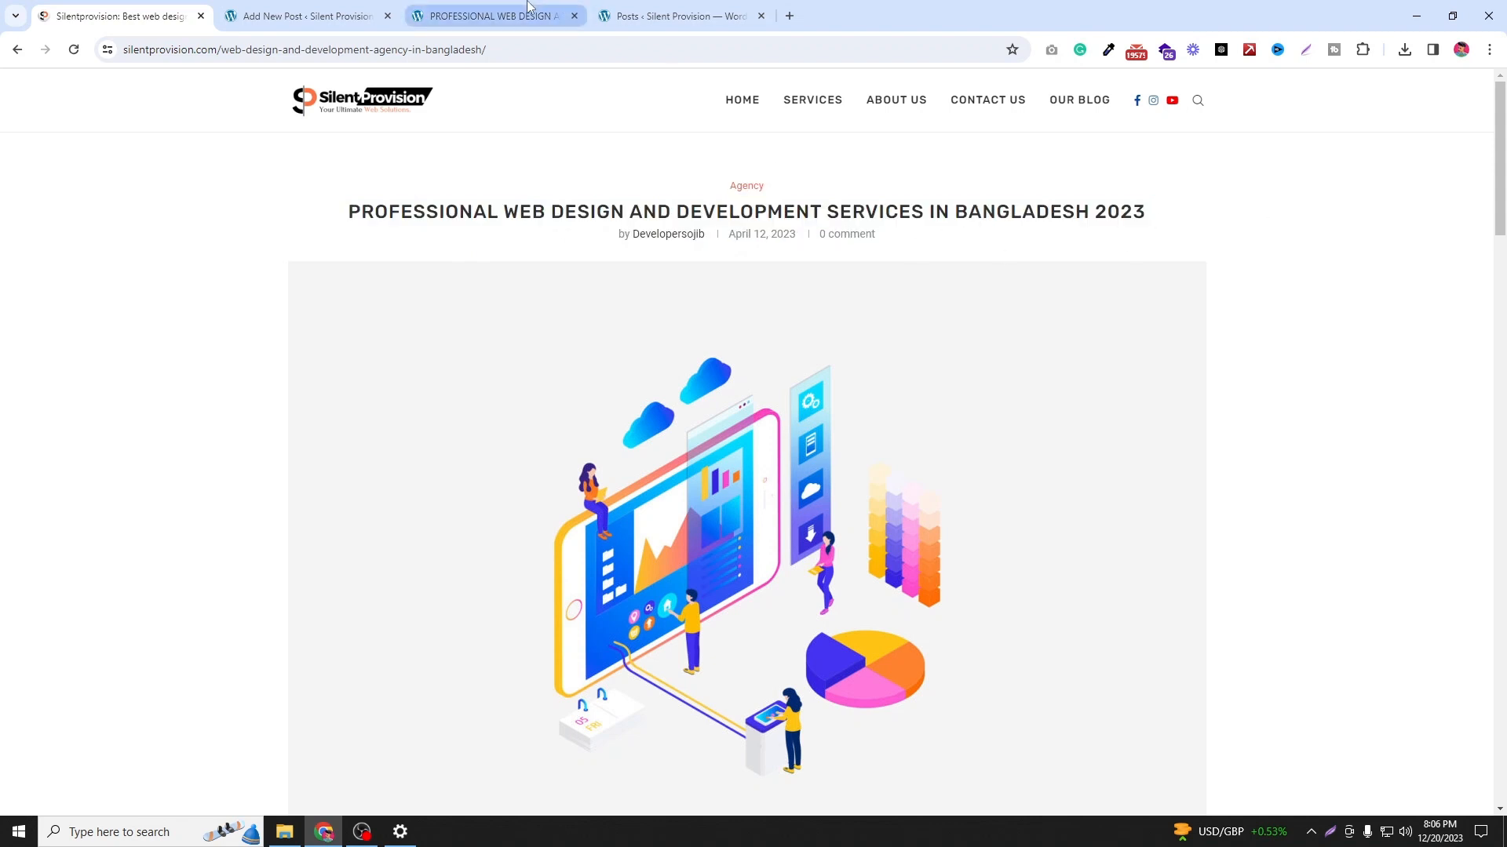
{"action": "left_click", "coordinate": [527, 9]}
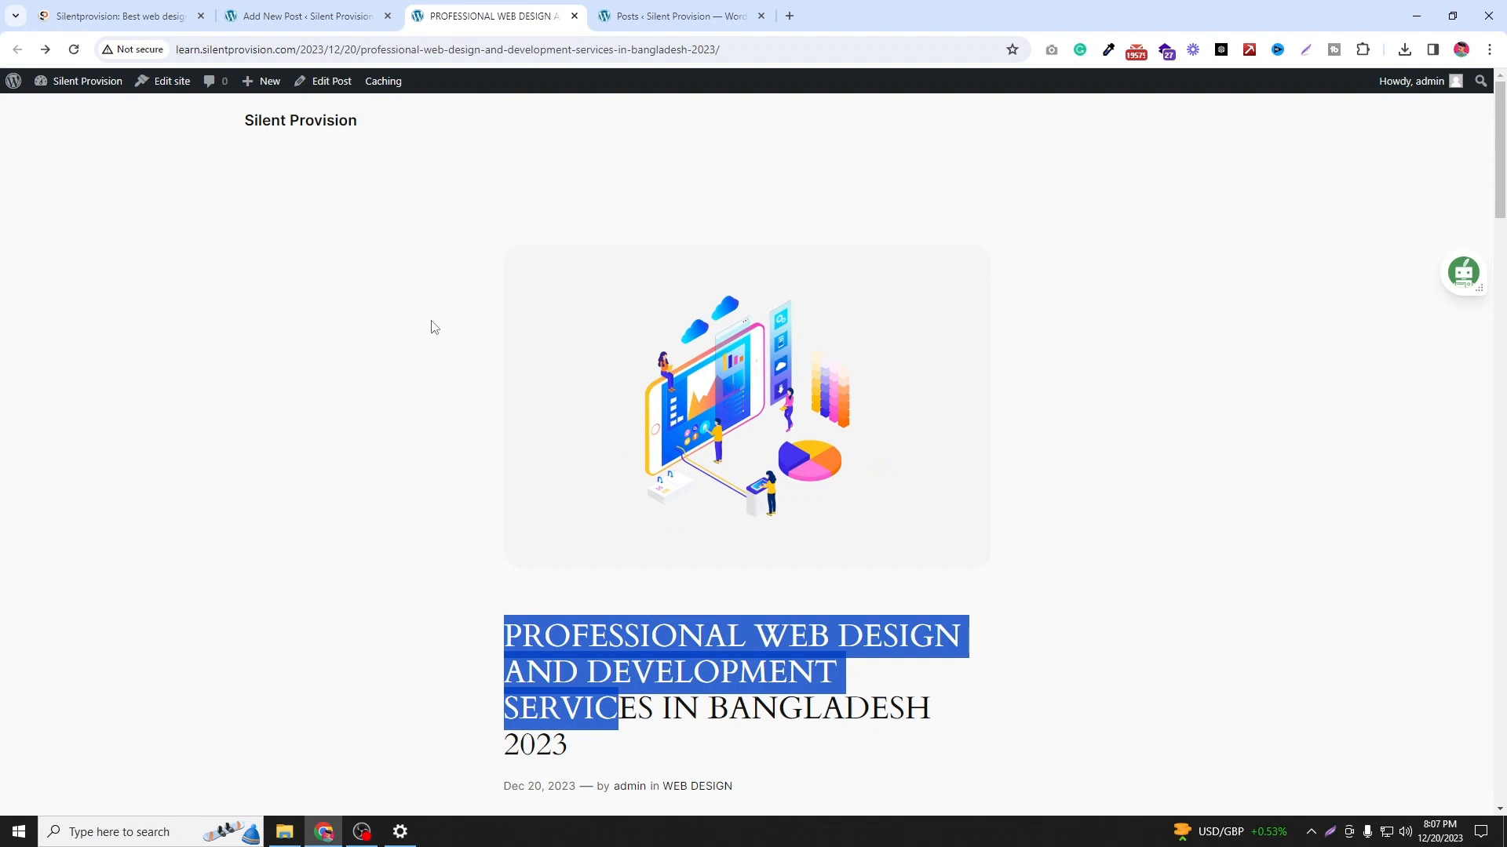
Step: Examine the source article's body, author box, comment form and sidebar widgets
{"action": "key", "text": "ctrl+1"}
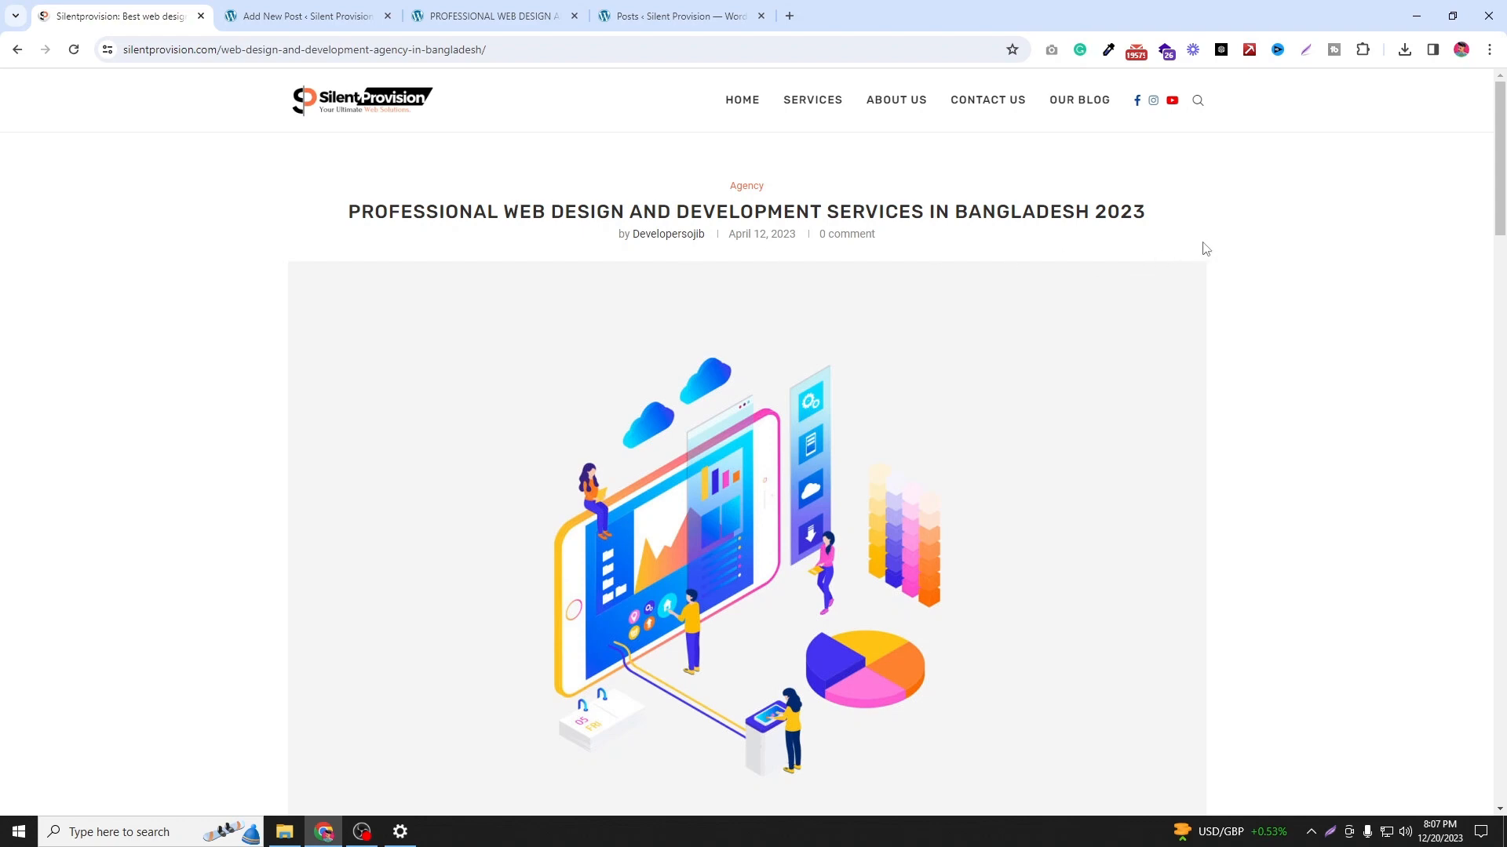
{"action": "scroll", "coordinate": [290, 452], "scroll_direction": "down", "scroll_amount": 20}
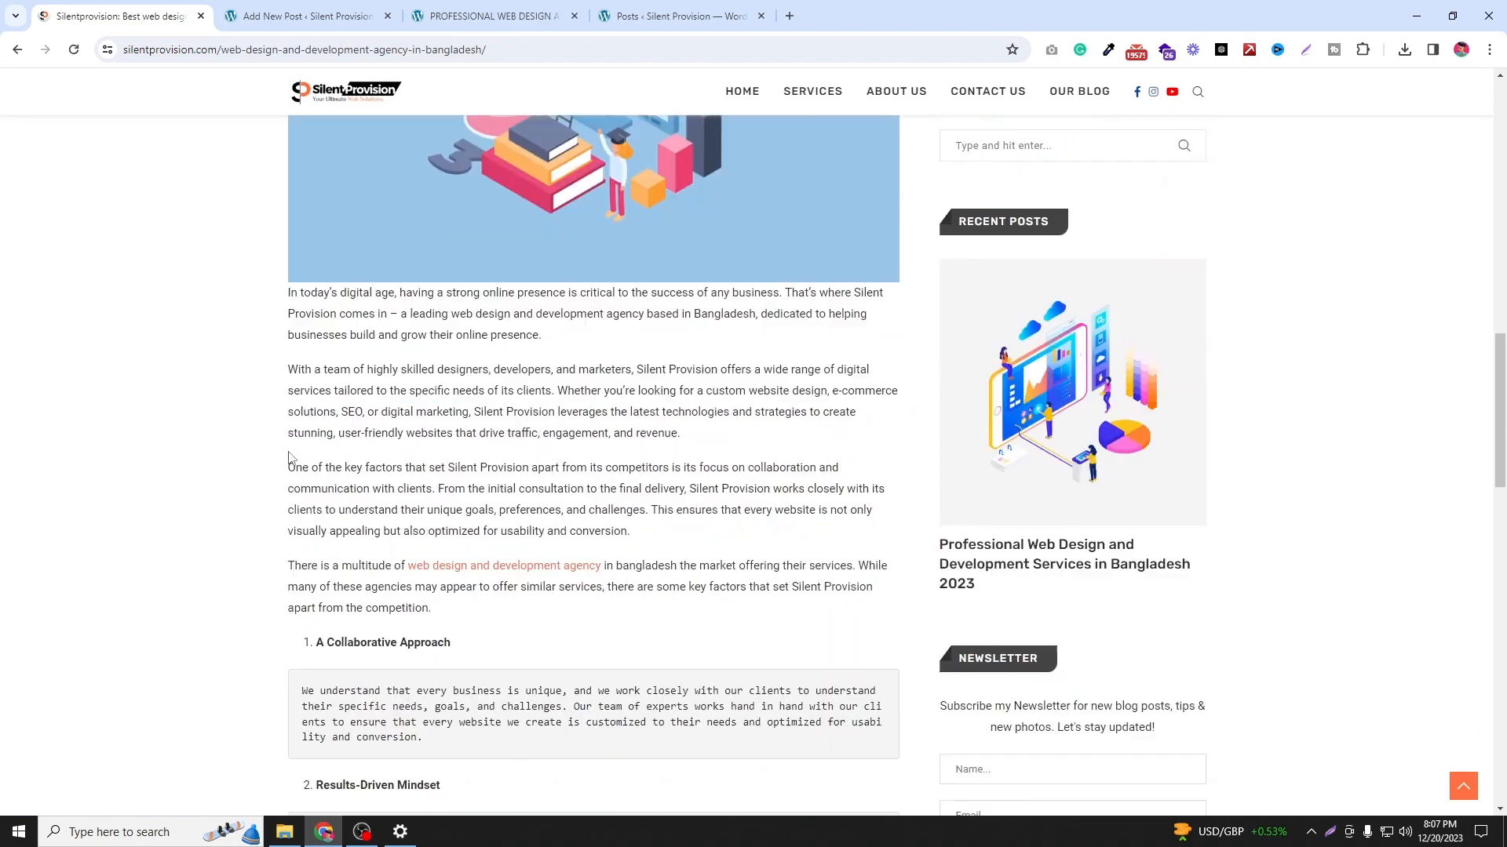
{"action": "scroll", "coordinate": [289, 457], "scroll_direction": "down", "scroll_amount": 3}
{"action": "scroll", "coordinate": [288, 458], "scroll_direction": "down", "scroll_amount": 10}
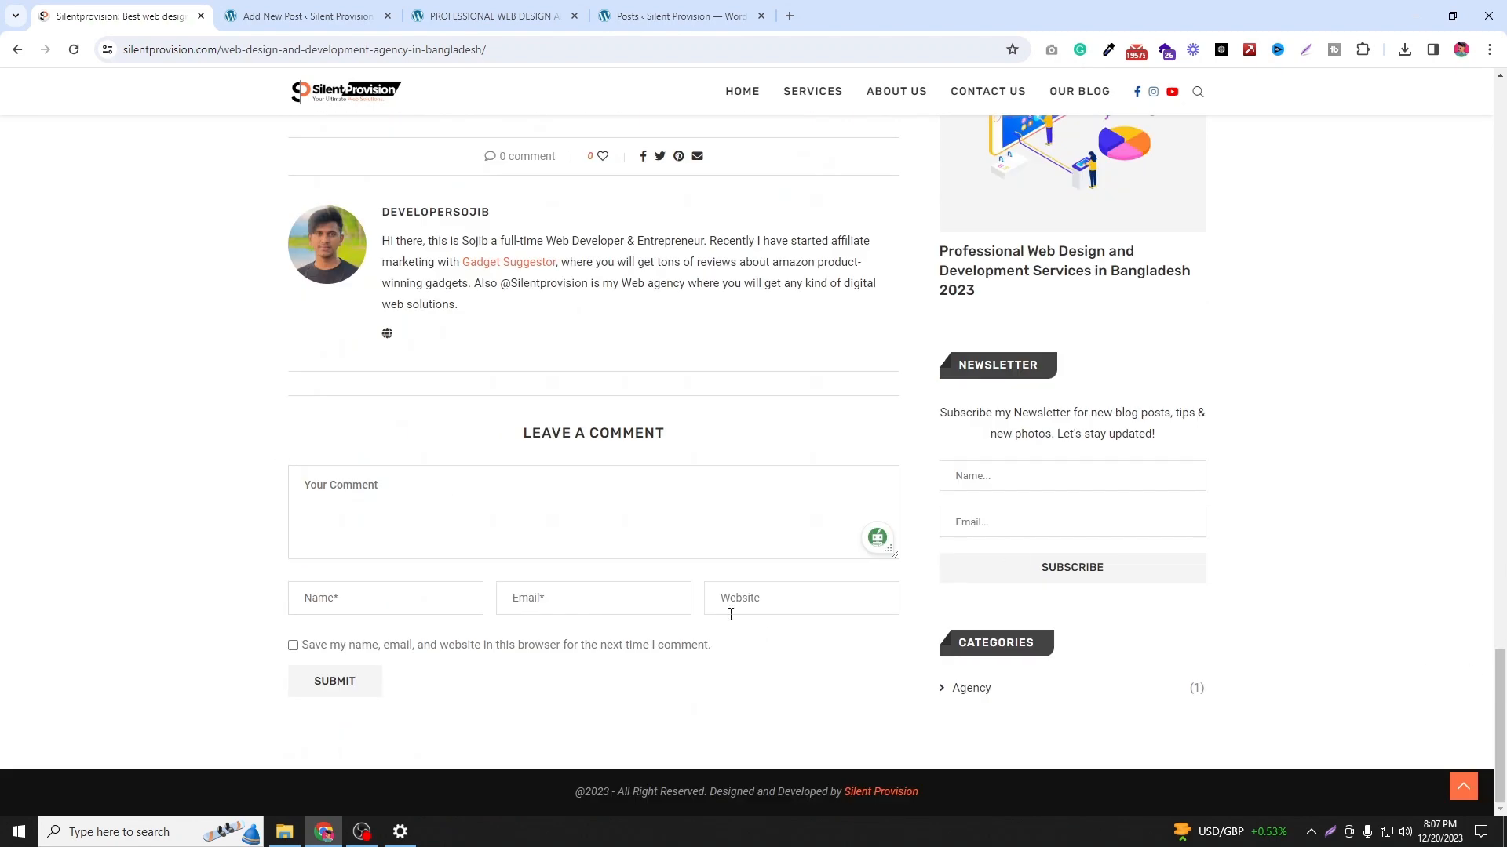
{"action": "middle_click", "coordinate": [1300, 645]}
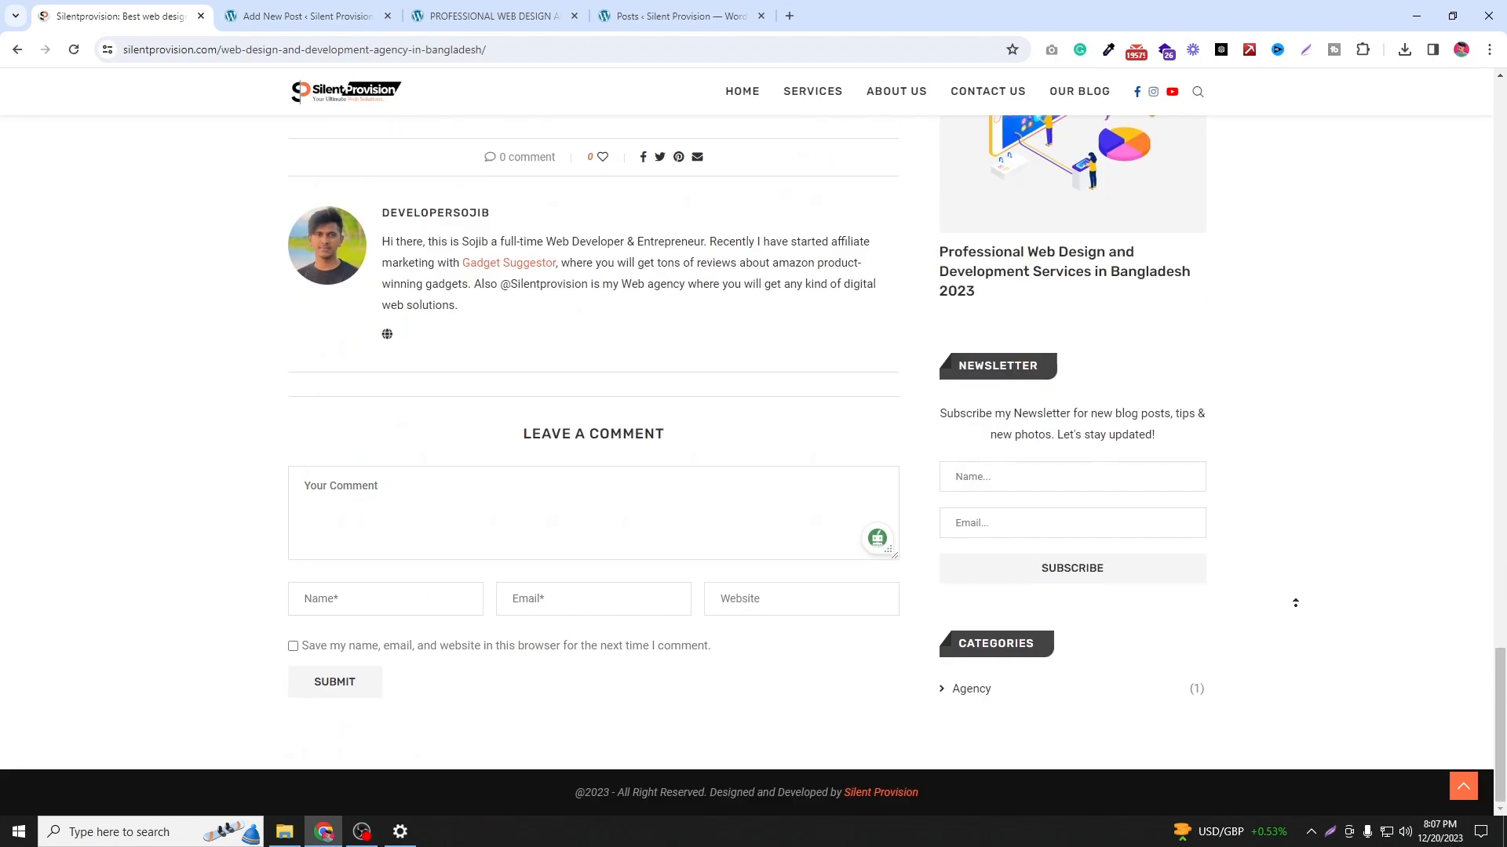
{"action": "middle_click", "coordinate": [912, 496]}
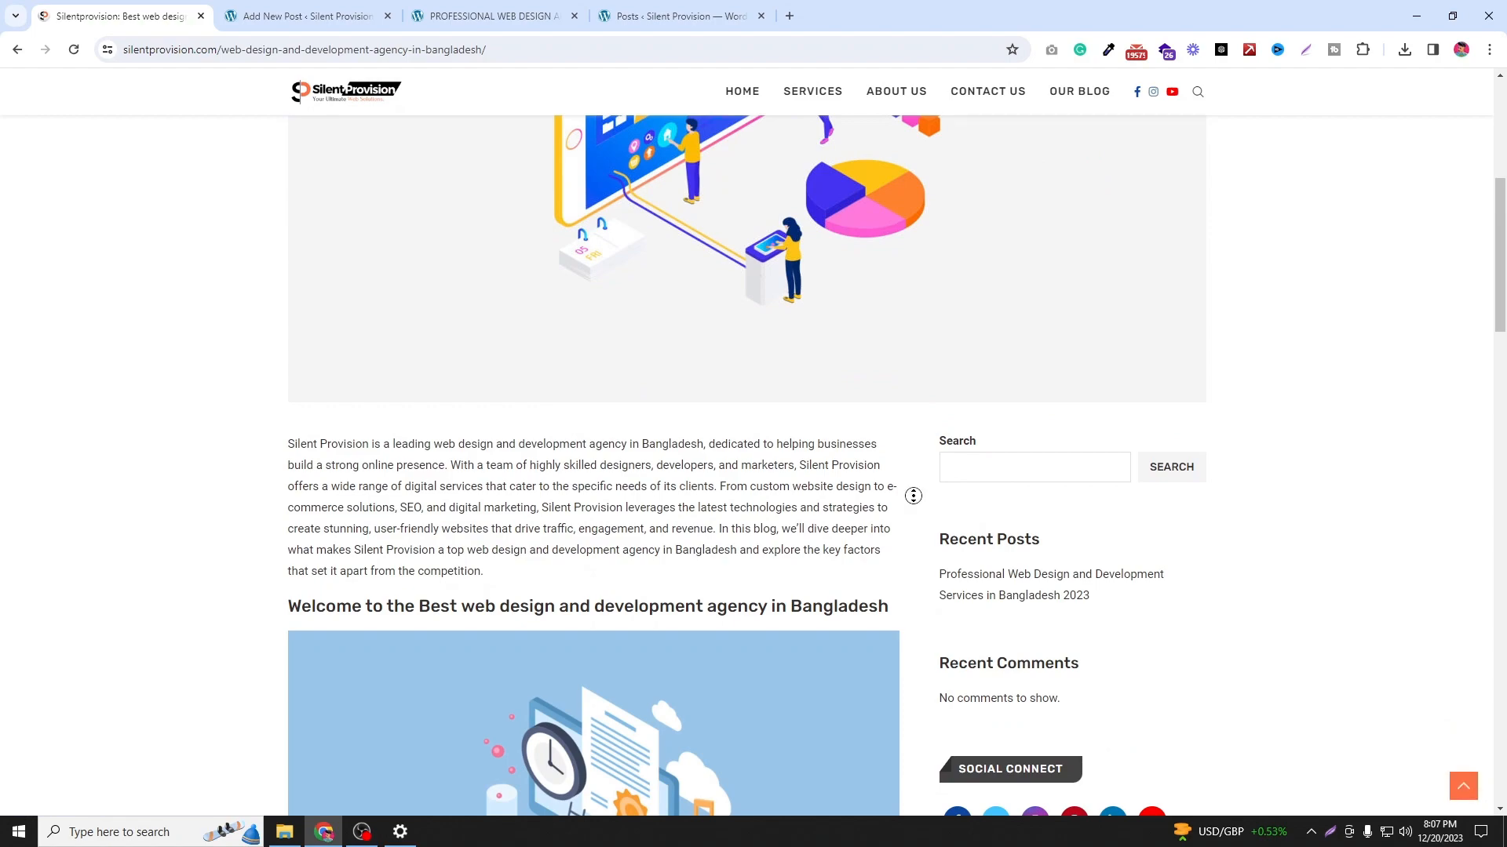
{"action": "middle_click", "coordinate": [911, 496]}
{"action": "scroll", "coordinate": [910, 451], "scroll_direction": "down", "scroll_amount": 4}
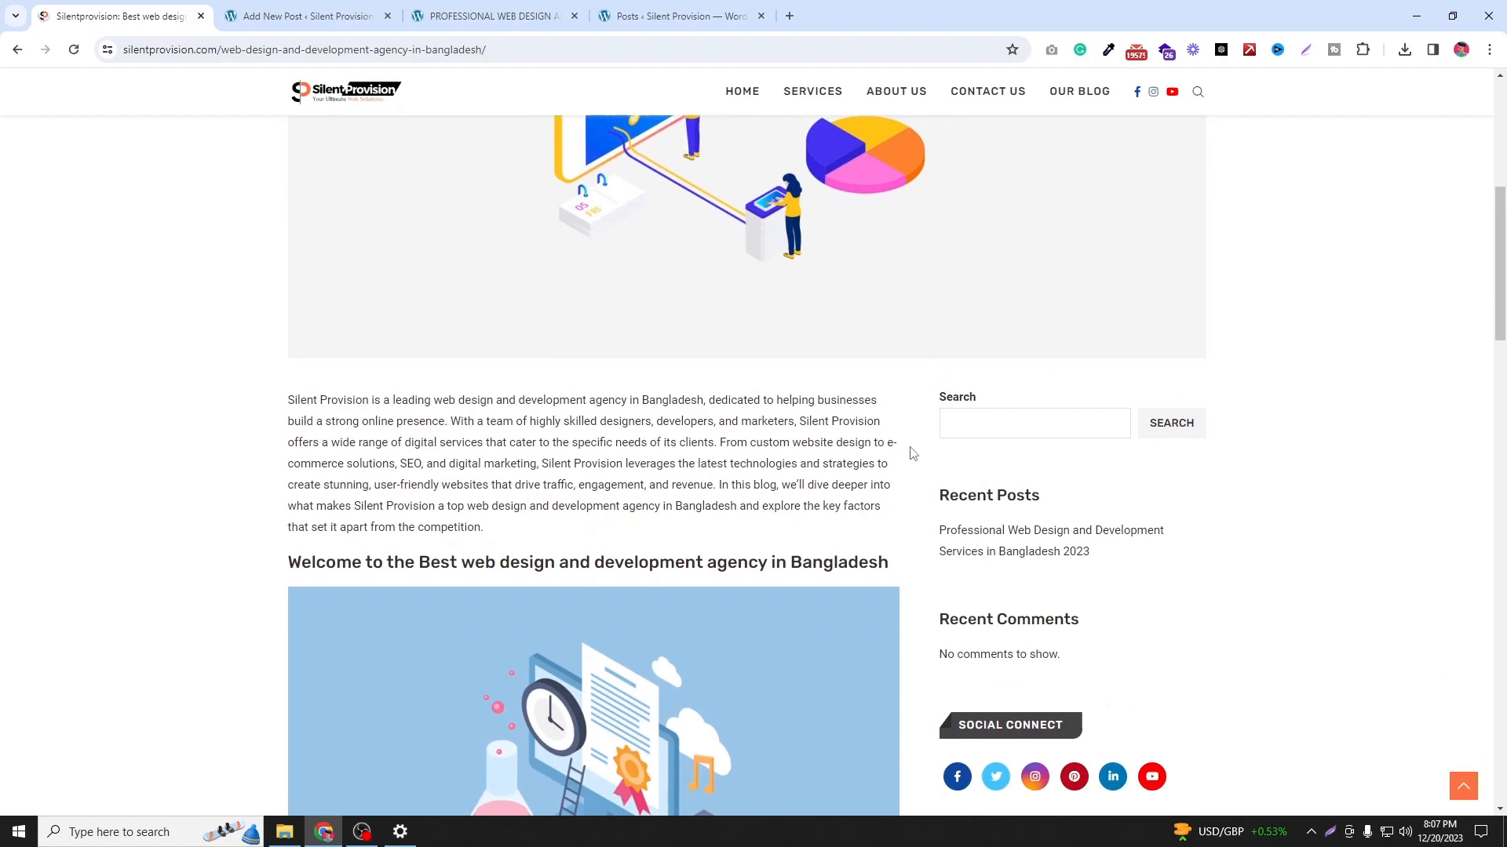
{"action": "scroll", "coordinate": [910, 452], "scroll_direction": "up", "scroll_amount": 2}
Step: Outline the source article's sidebar with a rectangle in a screen capture, and discard the capture
{"action": "key", "text": "Print"}
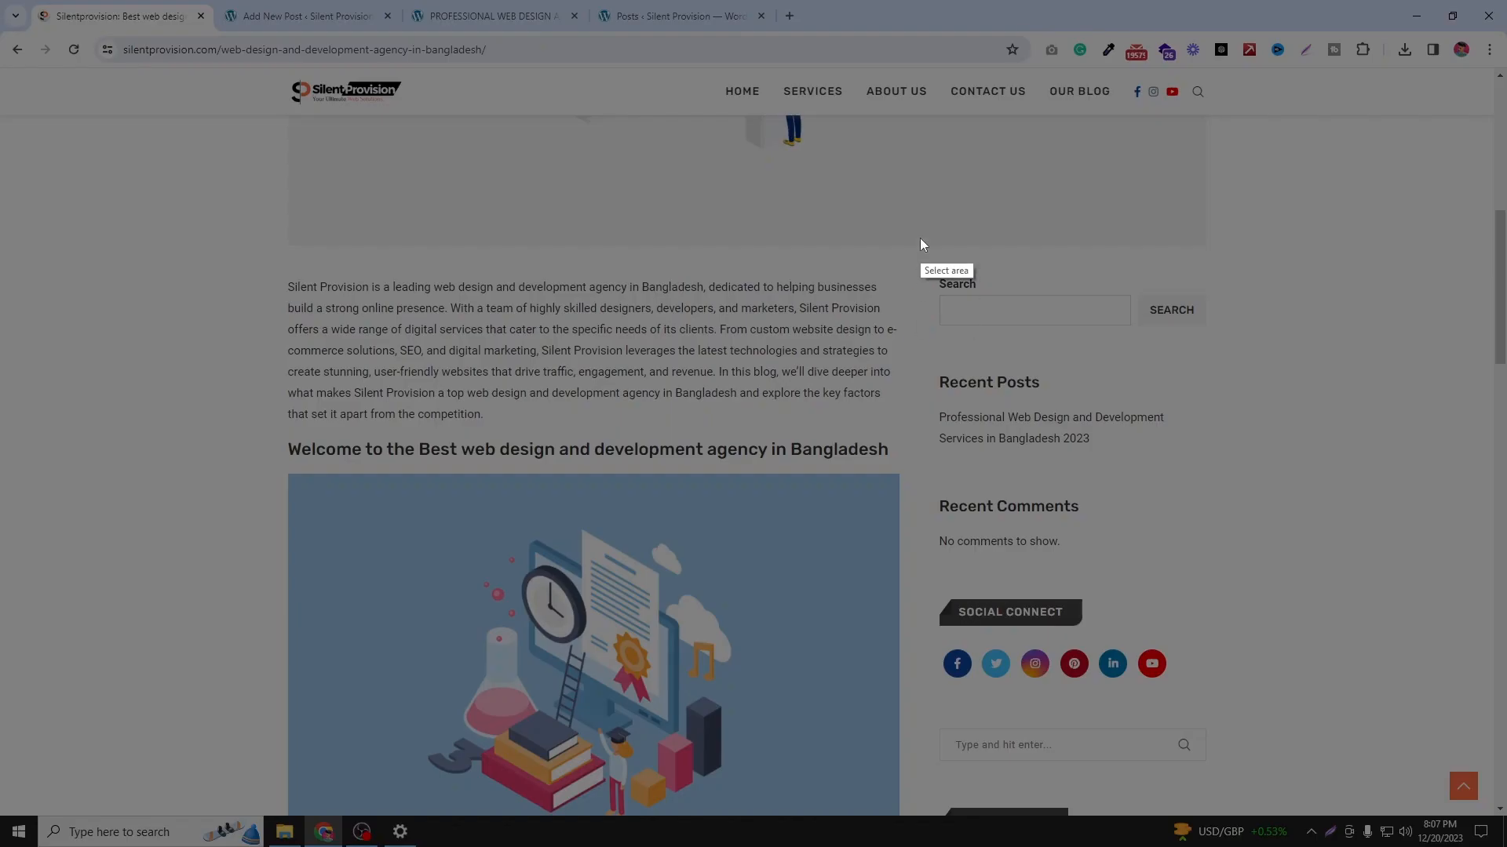
{"action": "left_click_drag", "start_coordinate": [919, 238], "coordinate": [1242, 816]}
{"action": "left_click", "coordinate": [1258, 728]}
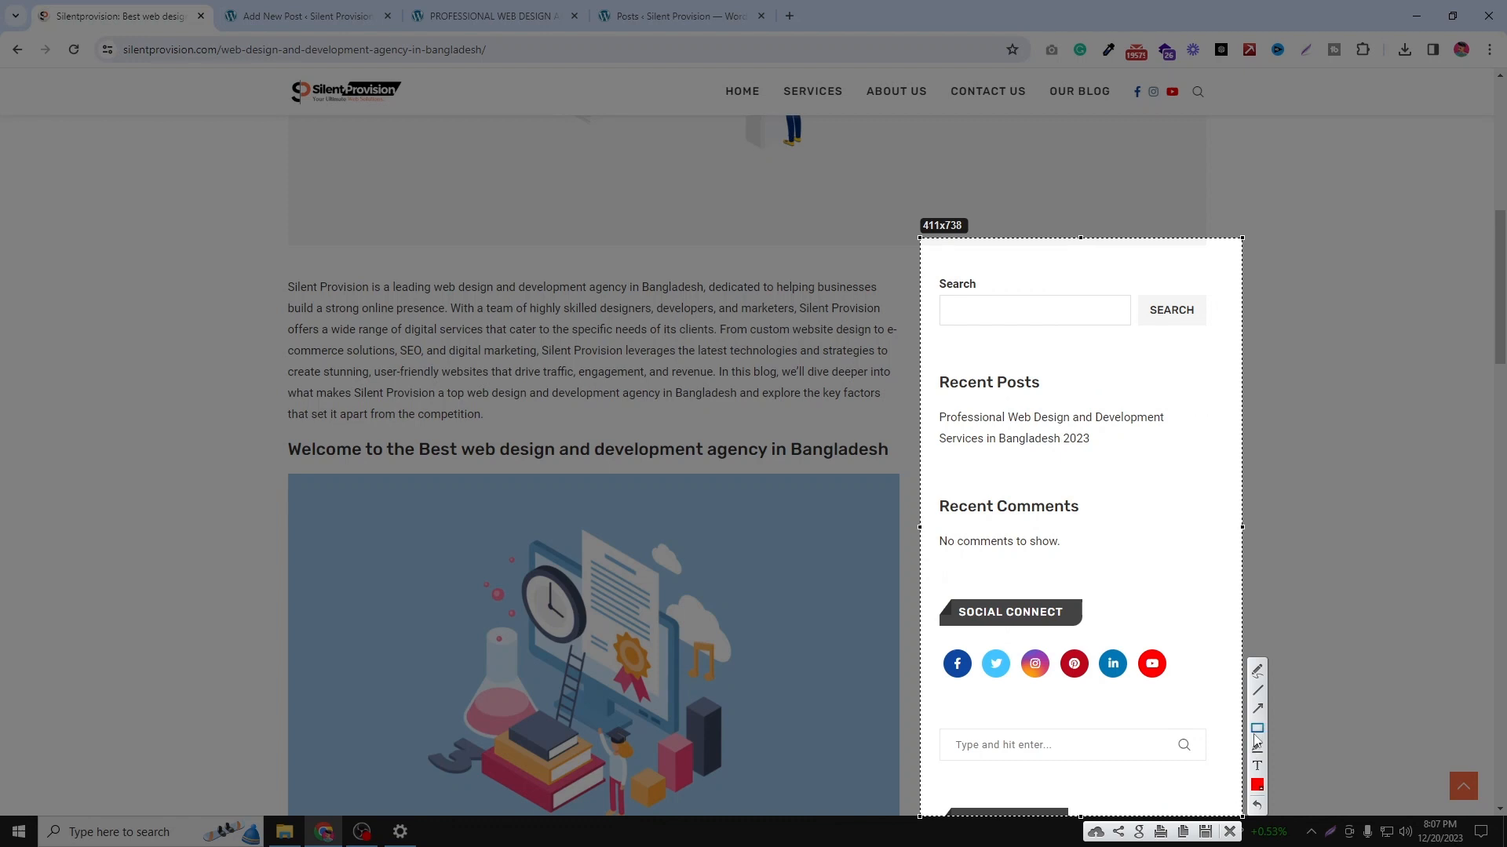
{"action": "left_click_drag", "start_coordinate": [938, 263], "coordinate": [1226, 796]}
{"action": "left_click", "coordinate": [1228, 835]}
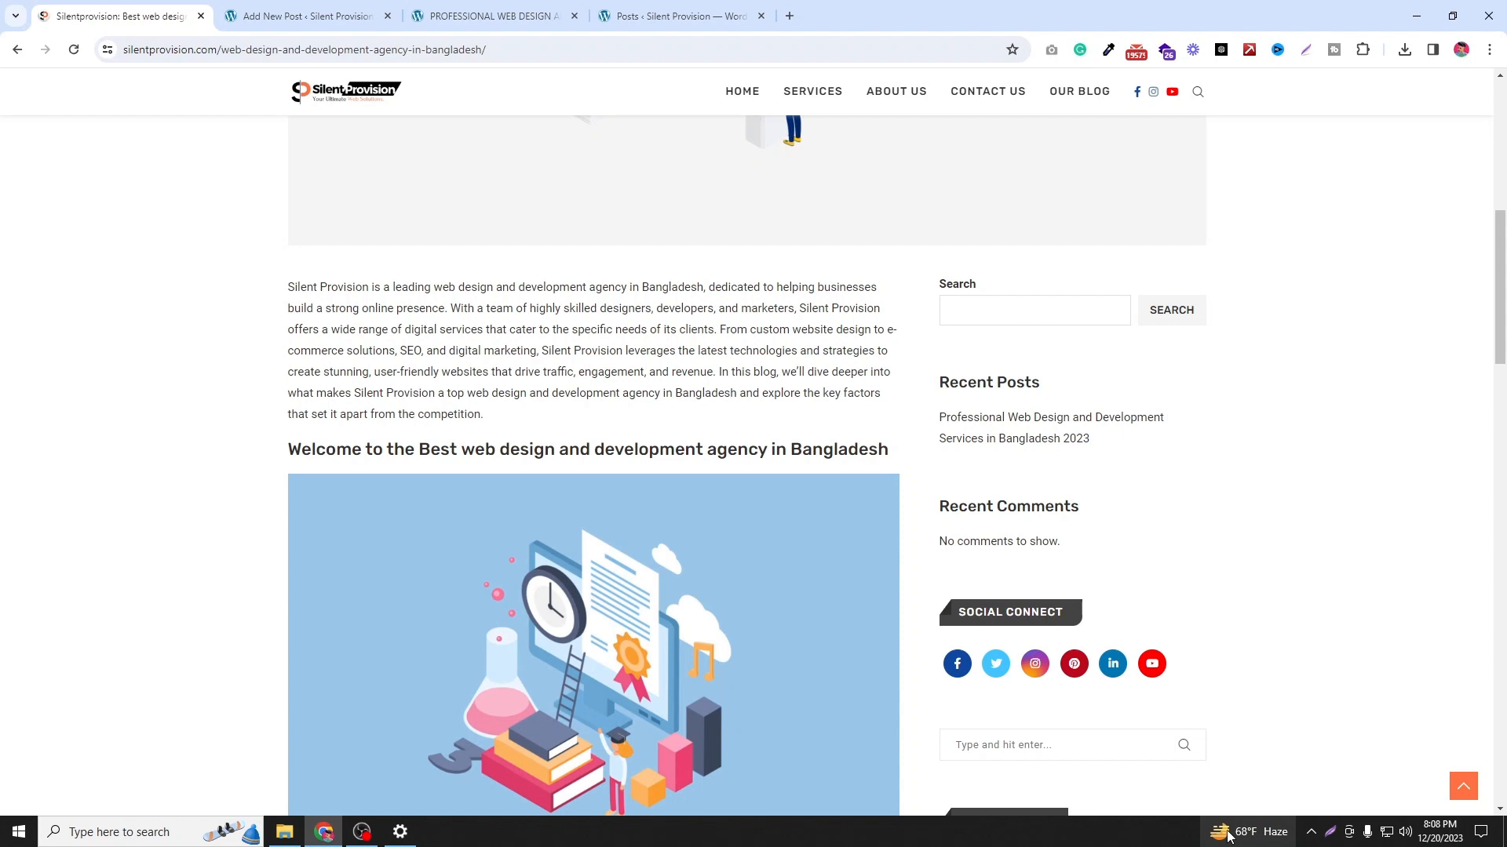
{"action": "scroll", "coordinate": [1413, 473], "scroll_direction": "up", "scroll_amount": 4}
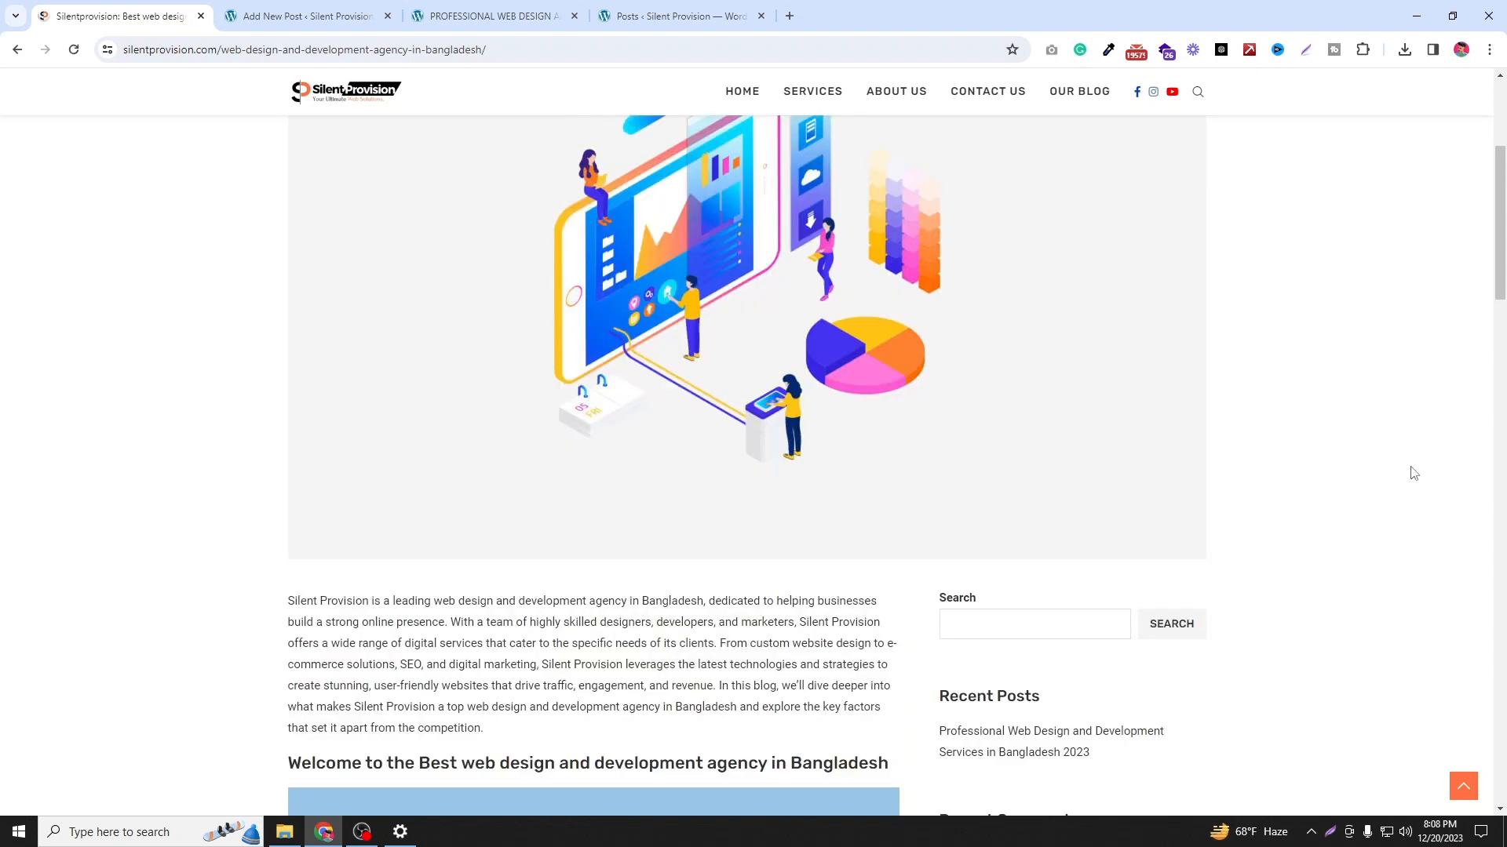